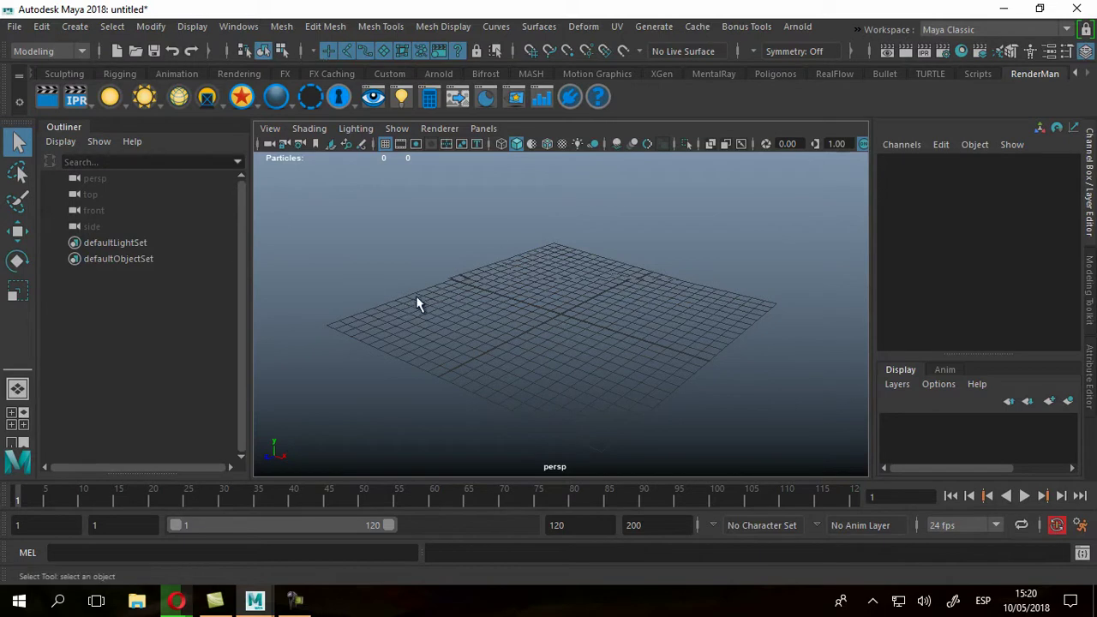
Switch to the FX menu set and look over the available nParticles commands.
{"action": "left_click", "coordinate": [51, 51]}
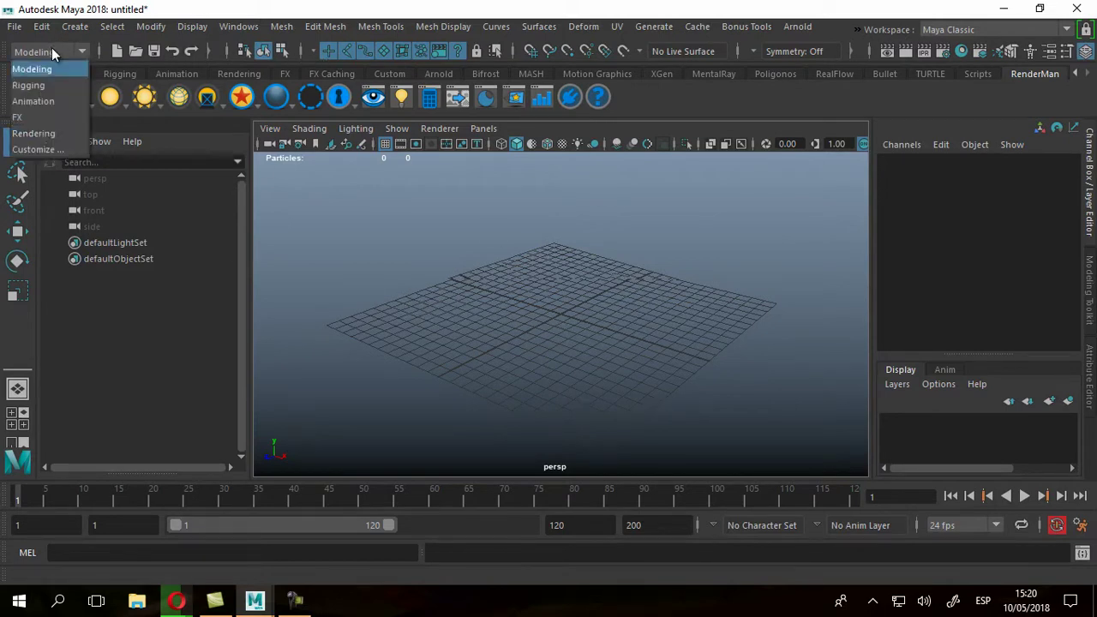
{"action": "left_click", "coordinate": [31, 117]}
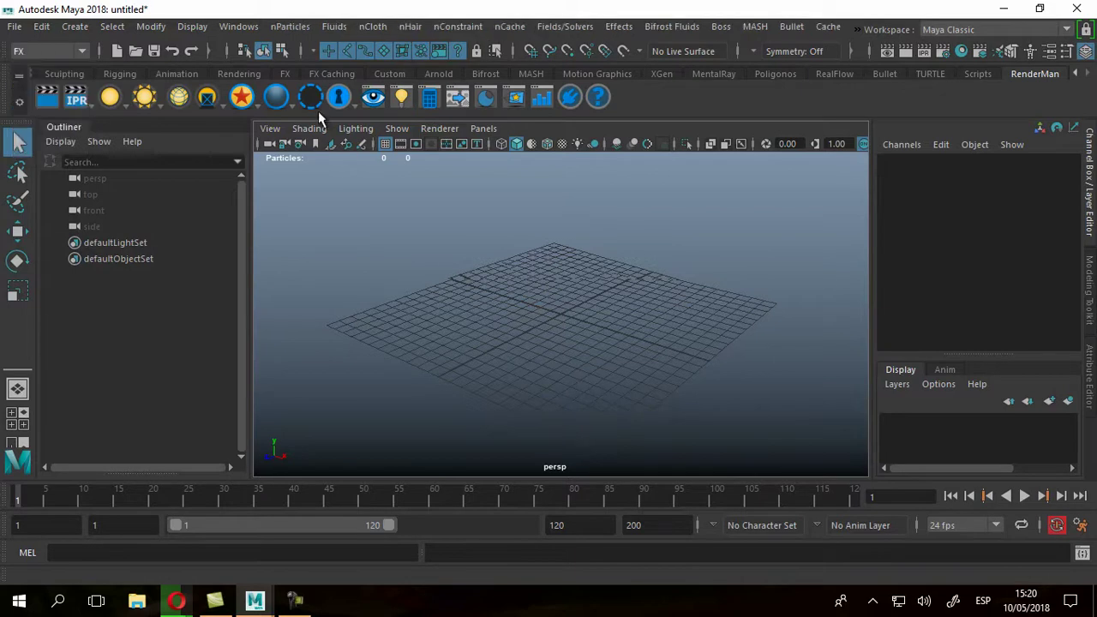
{"action": "left_click", "coordinate": [276, 29]}
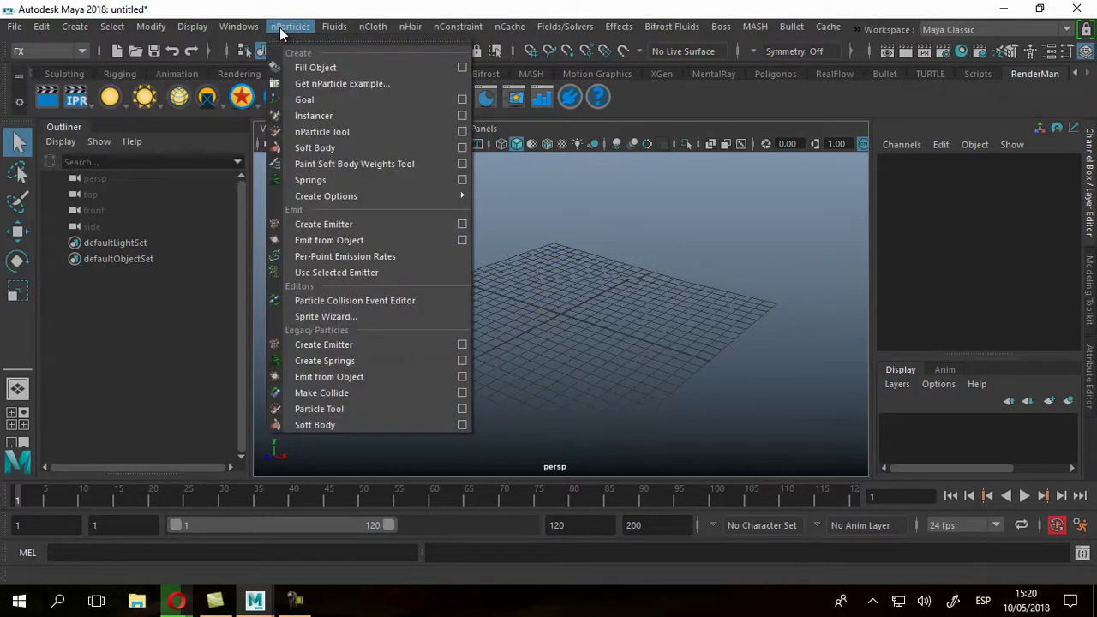
{"action": "mouse_move", "coordinate": [411, 196]}
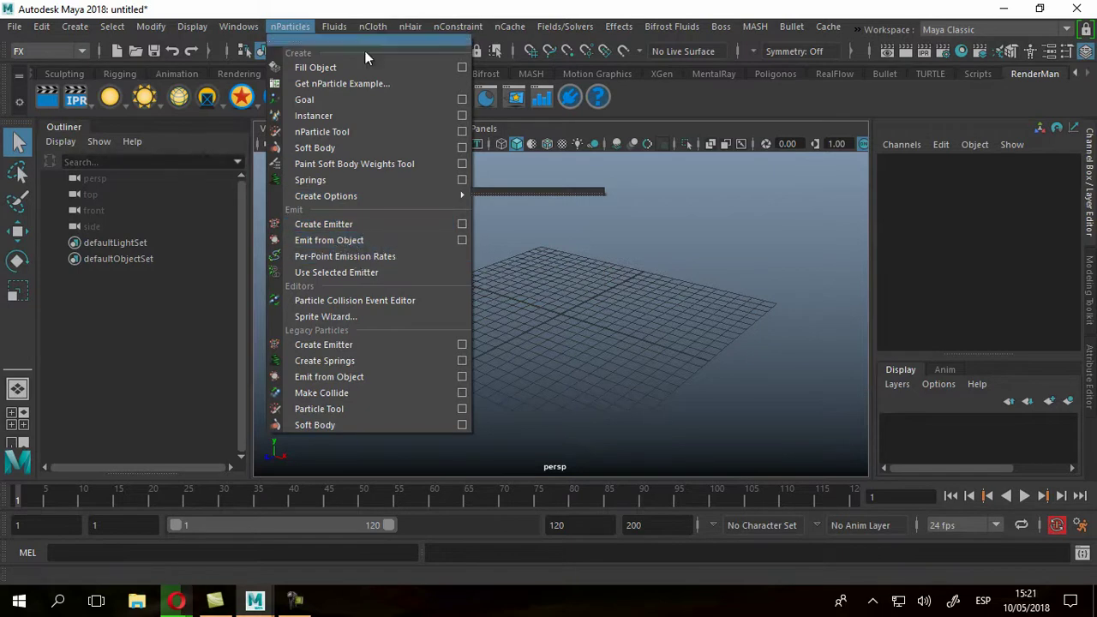
{"action": "left_click", "coordinate": [685, 4]}
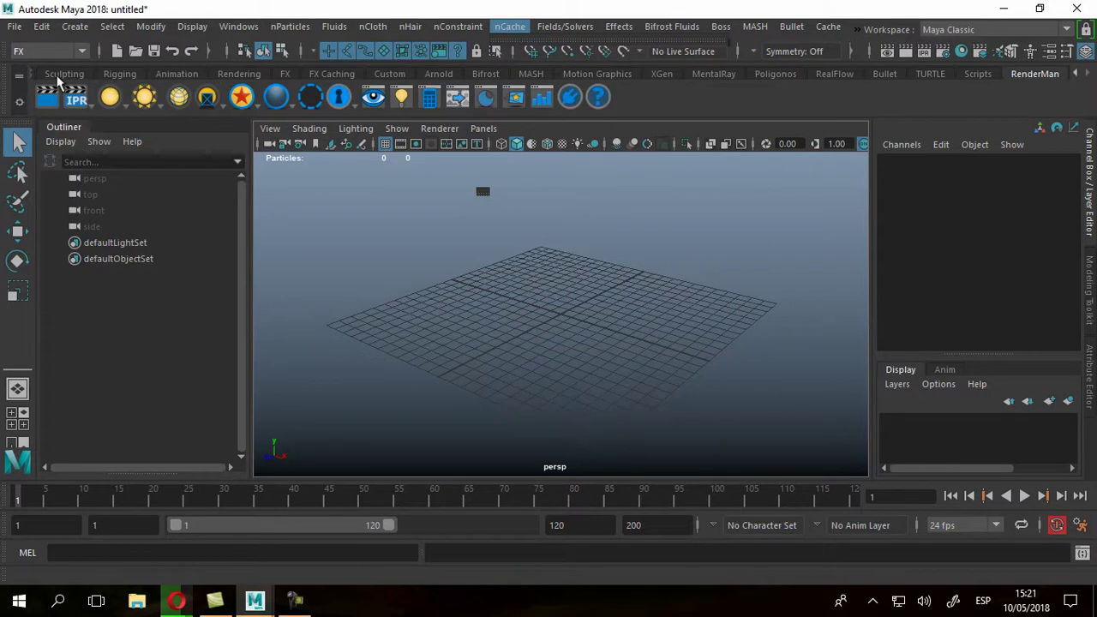
Create a polygon sphere at the centre of the grid.
{"action": "left_click", "coordinate": [53, 69]}
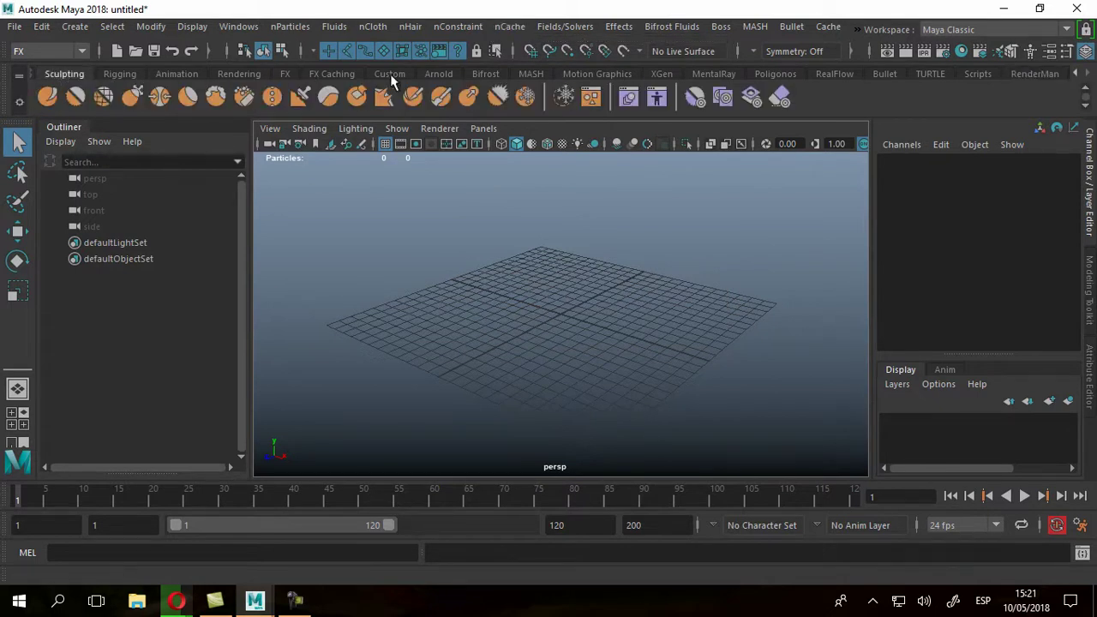
{"action": "left_click", "coordinate": [76, 26]}
{"action": "mouse_move", "coordinate": [101, 84]}
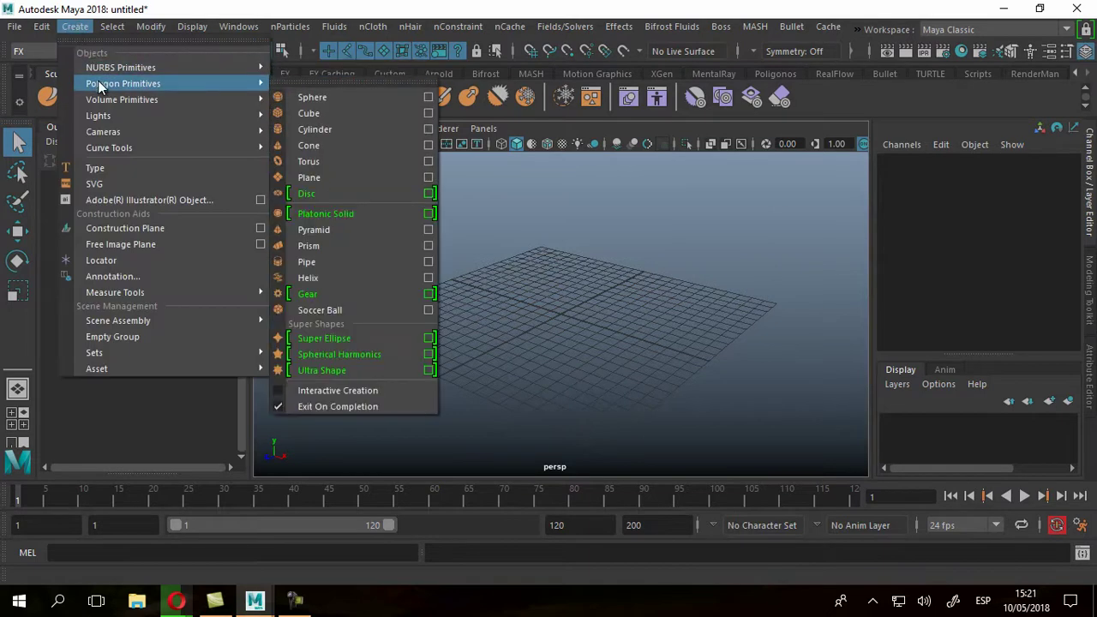
{"action": "left_click", "coordinate": [310, 97]}
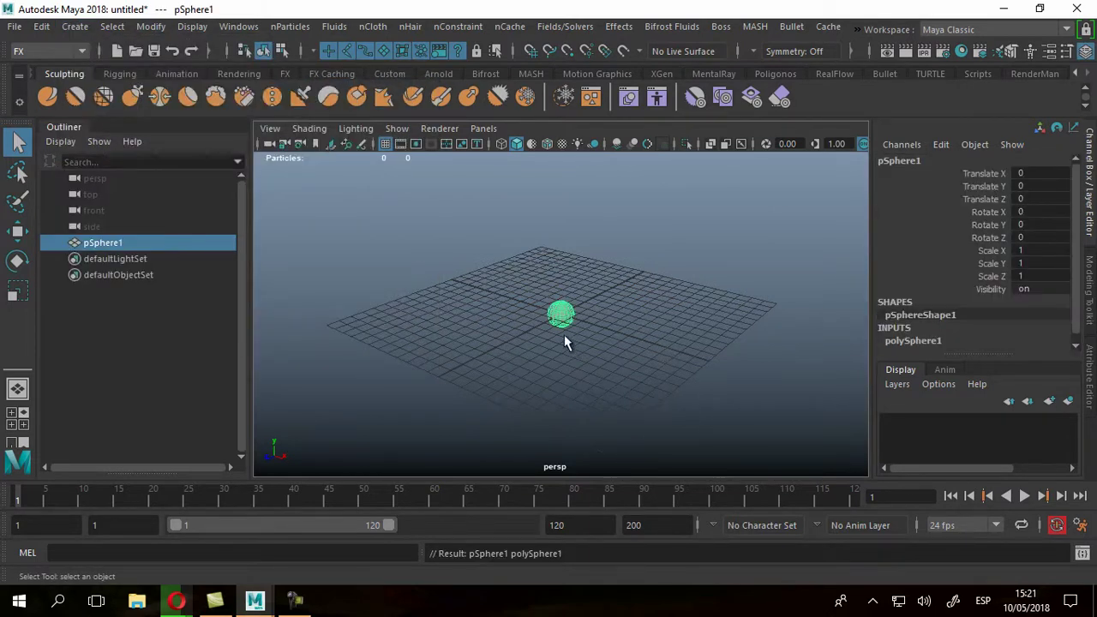
{"action": "scroll", "coordinate": [578, 327], "scroll_direction": "up", "scroll_amount": 4}
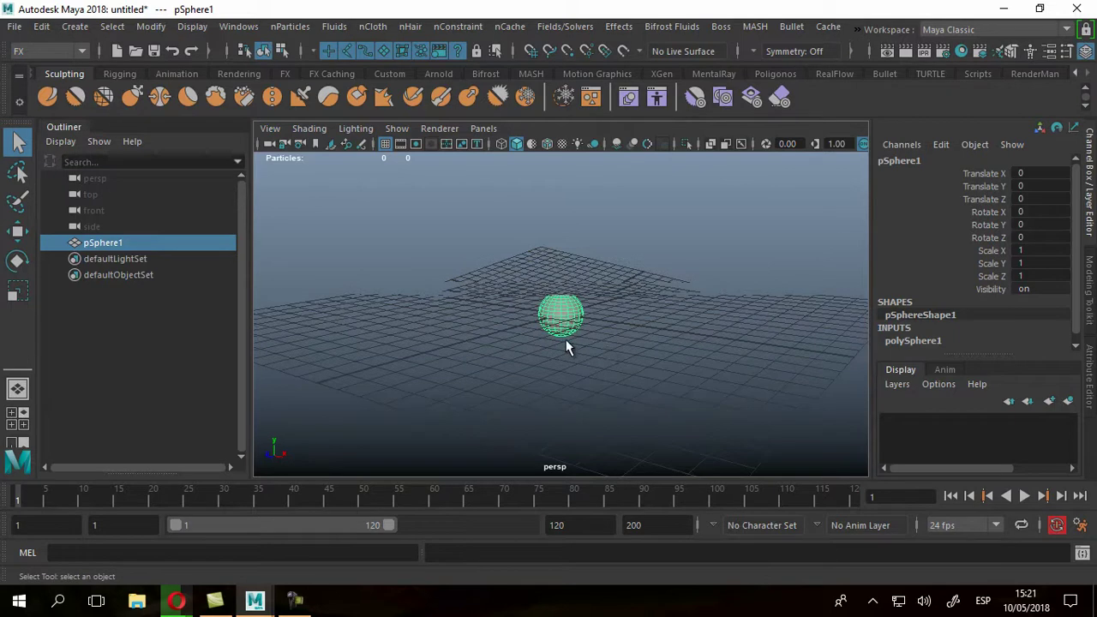
Raise the sphere to about 5 units in Y and scale it uniformly to about 1.26.
{"action": "key", "text": "w"}
{"action": "left_click_drag", "start_coordinate": [567, 288], "coordinate": [577, 149]}
{"action": "left_click_drag", "start_coordinate": [576, 239], "coordinate": [574, 286], "text": "alt"}
{"action": "middle_click_drag", "start_coordinate": [585, 247], "coordinate": [583, 322], "text": "alt"}
{"action": "left_click_drag", "start_coordinate": [558, 233], "coordinate": [579, 285]}
{"action": "key", "text": "r"}
{"action": "left_click_drag", "start_coordinate": [567, 386], "coordinate": [630, 390], "text": "alt"}
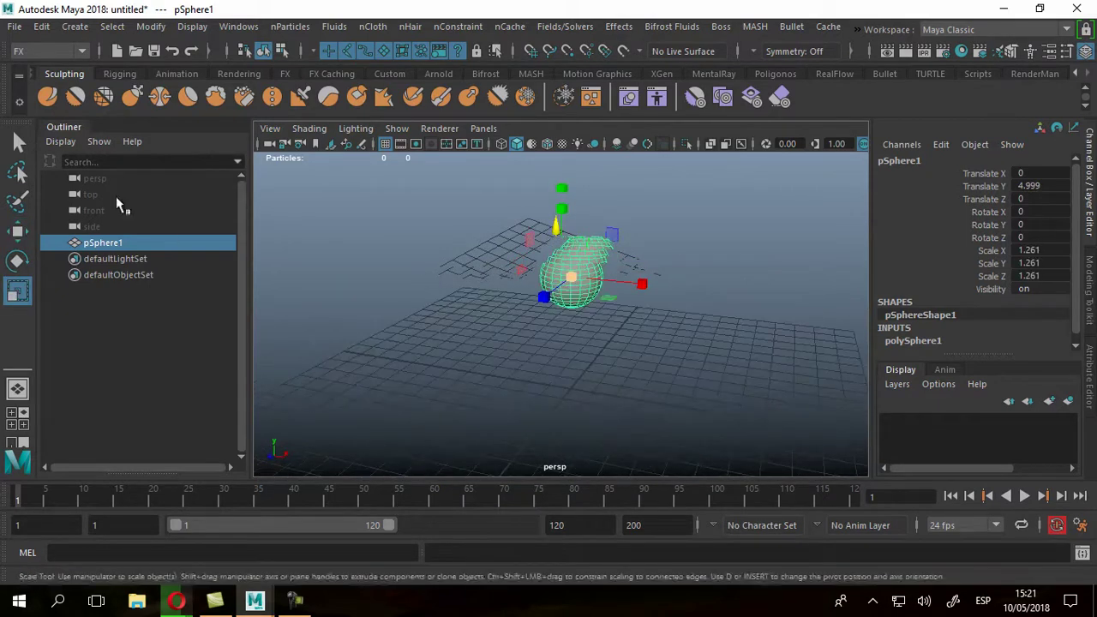
Make the sphere an nParticle emitter with Emit from Object.
{"action": "left_click", "coordinate": [18, 143]}
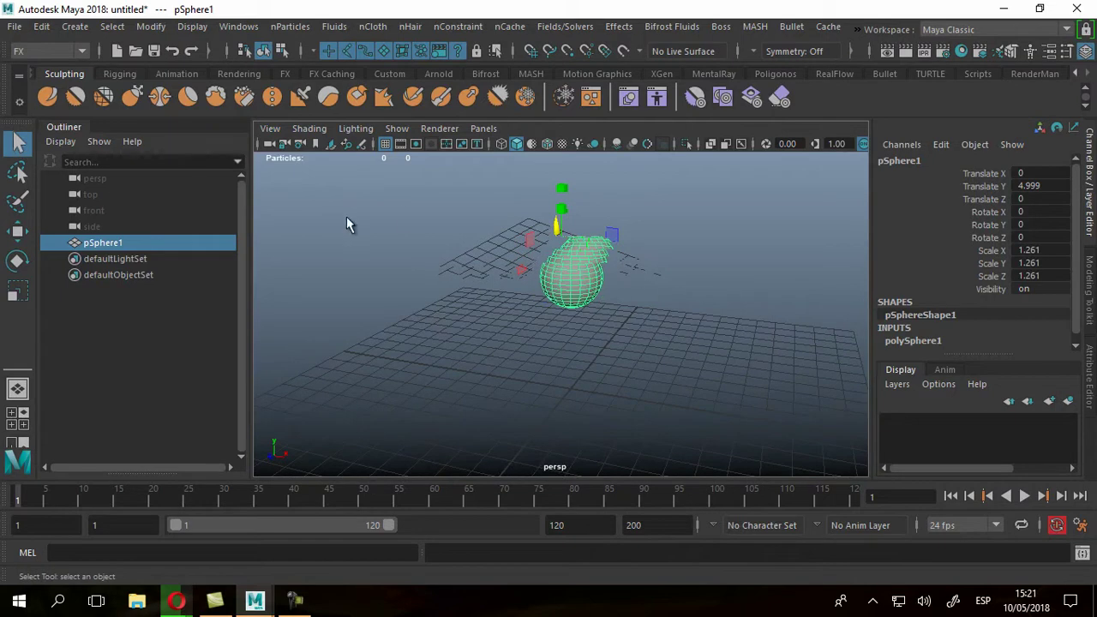
{"action": "left_click", "coordinate": [290, 26]}
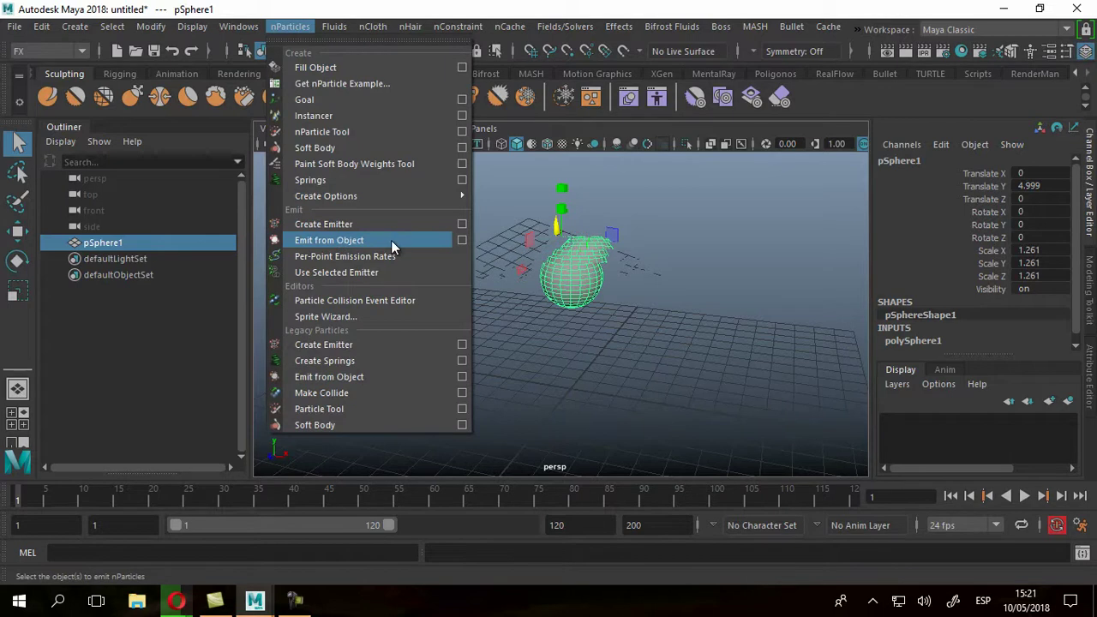
{"action": "left_click", "coordinate": [423, 240]}
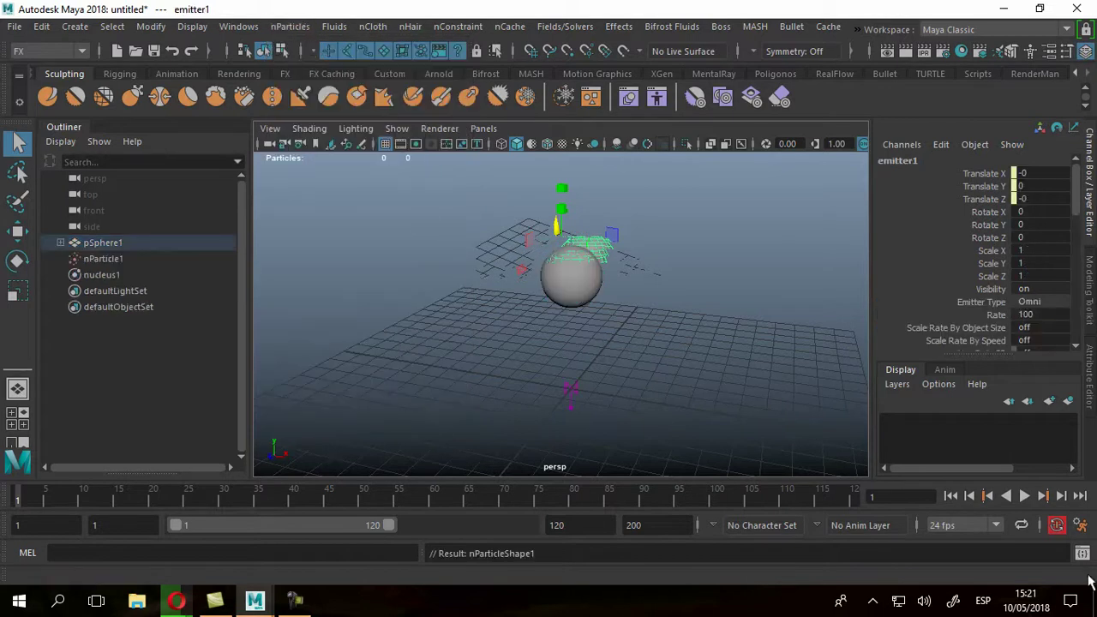
Play the particle simulation, rewind it to frame 1 and play it again to examine how the particles move.
{"action": "left_click", "coordinate": [1024, 496]}
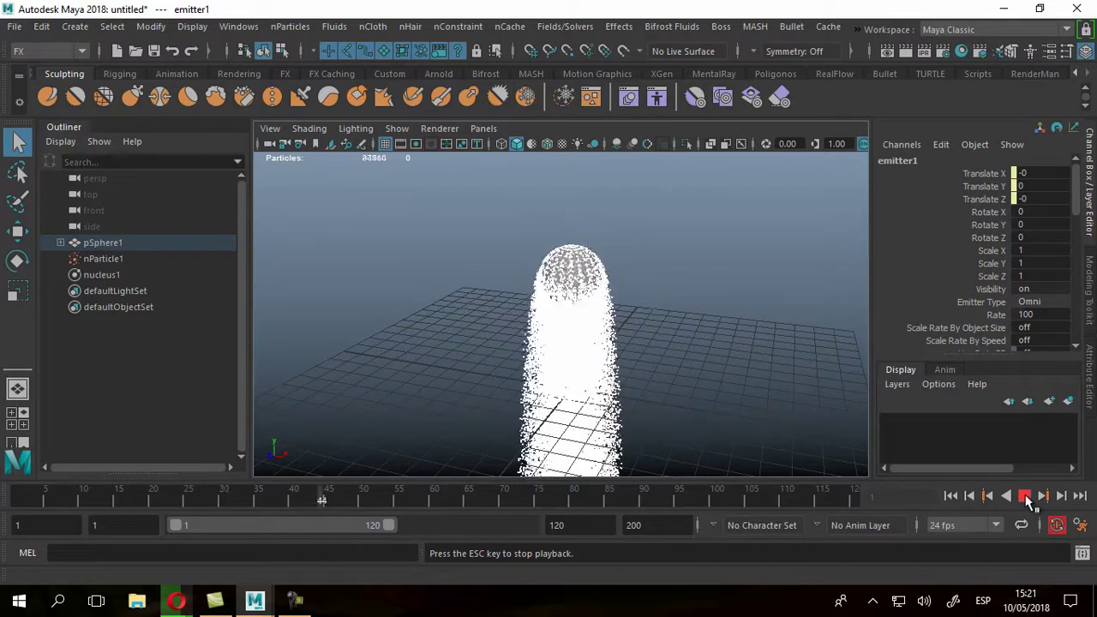
{"action": "left_click", "coordinate": [1026, 496]}
{"action": "left_click", "coordinate": [950, 495]}
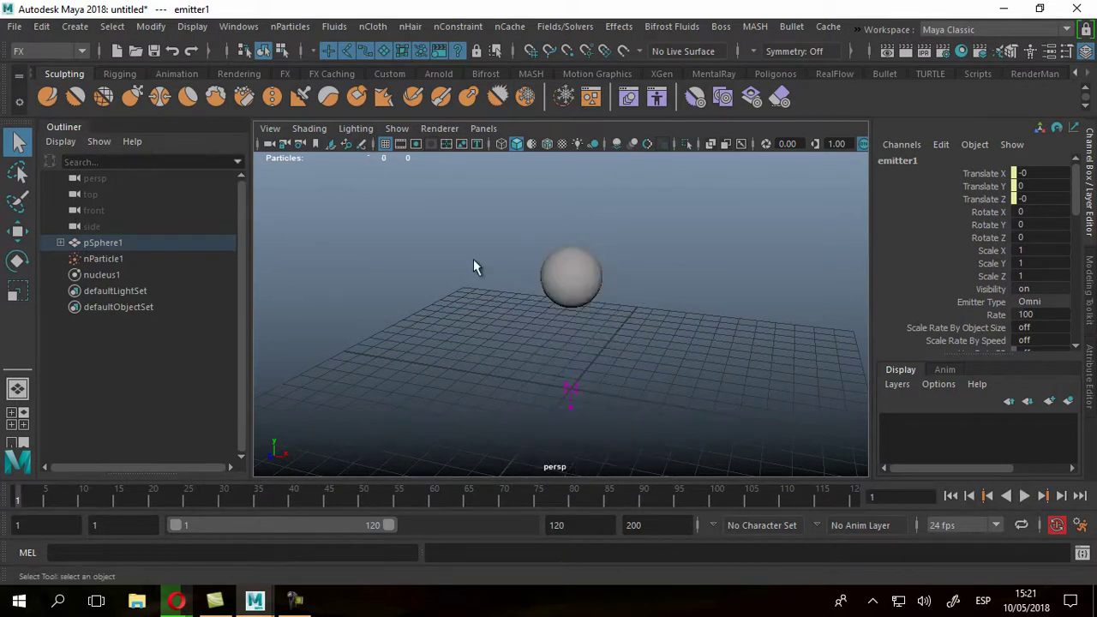
{"action": "left_click", "coordinate": [1024, 497]}
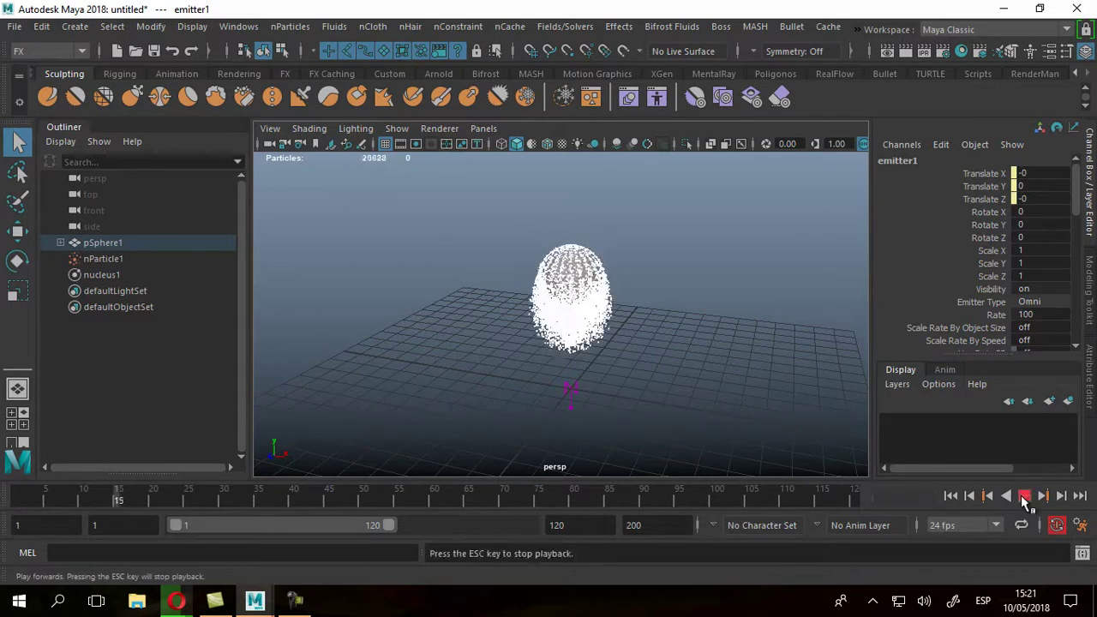
Turn on Ignore Solver Gravity in the Dynamic Properties of the nParticle object.
{"action": "left_click", "coordinate": [98, 262]}
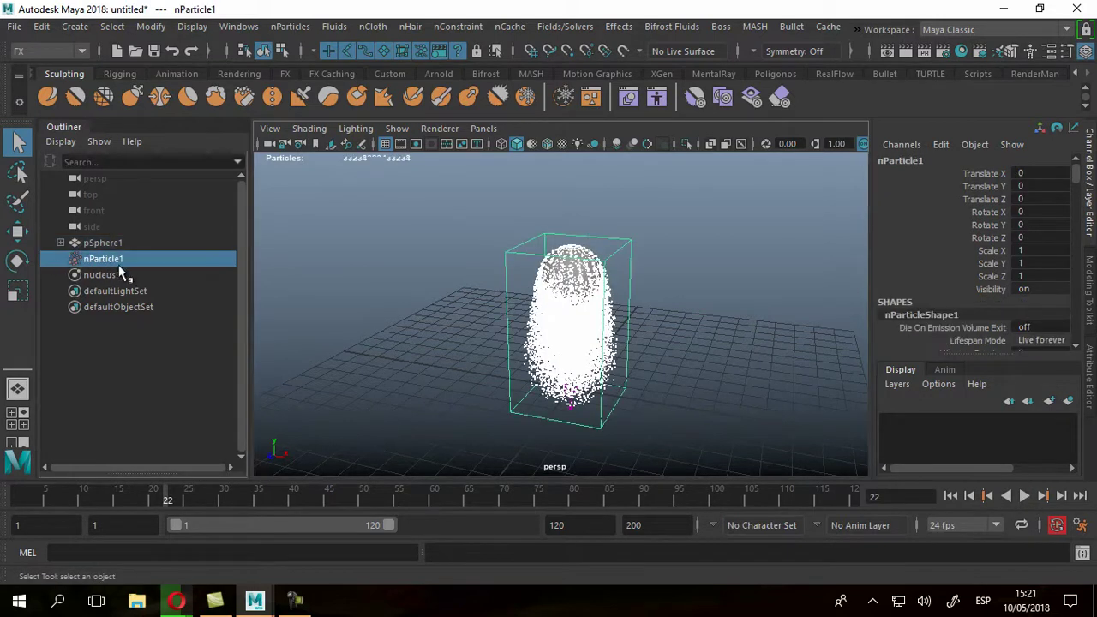
{"action": "left_click", "coordinate": [1089, 377]}
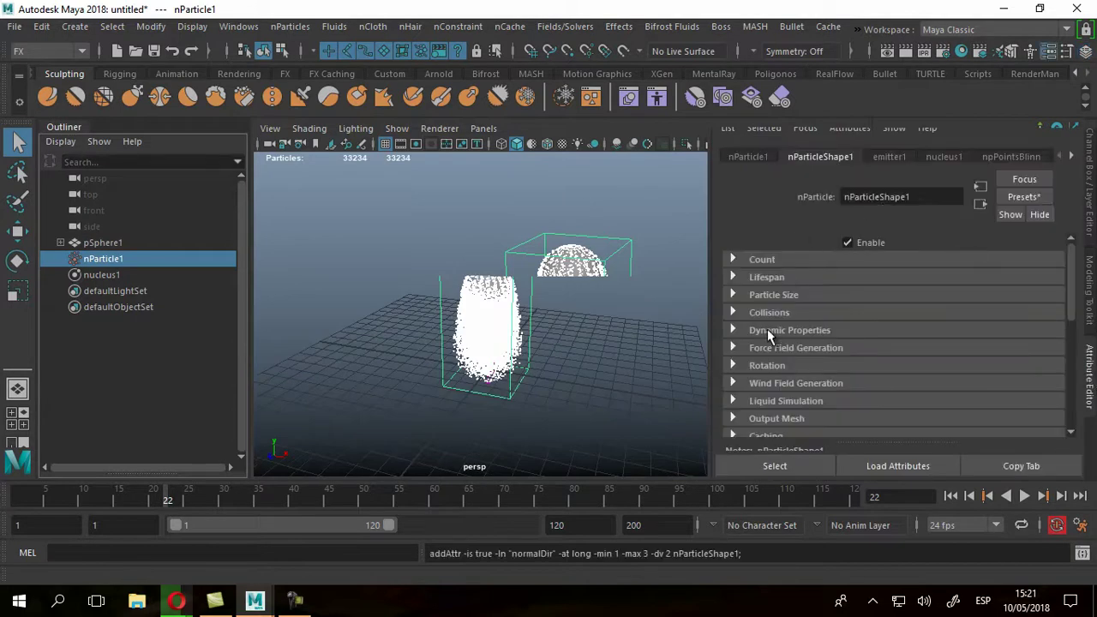
{"action": "left_click", "coordinate": [768, 329]}
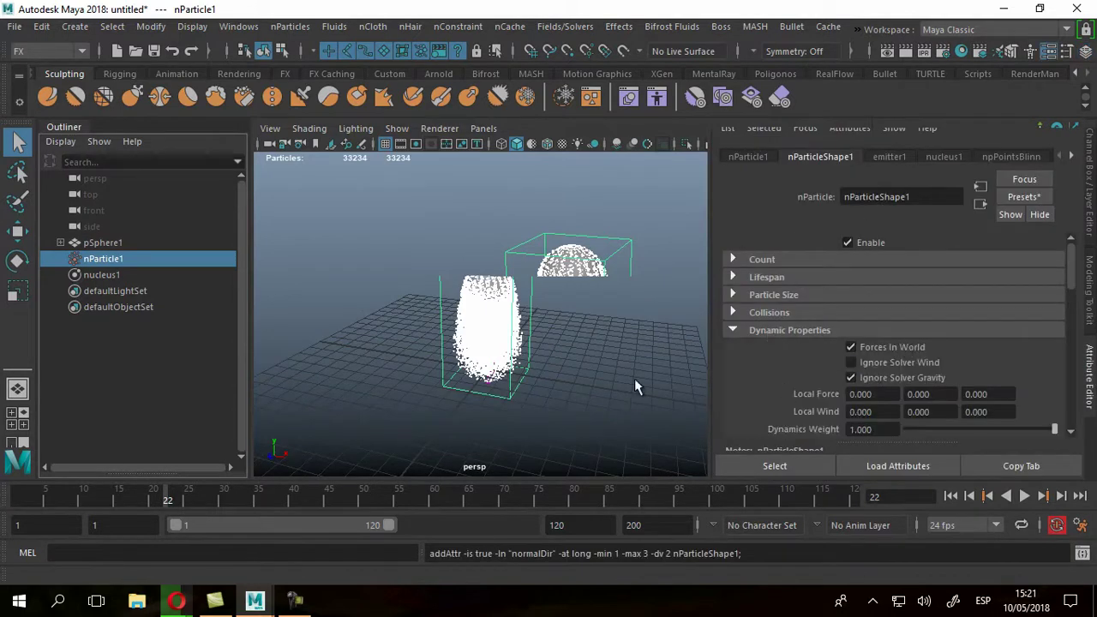
Play the simulation twice from frame 1 and examine how the particles spread around the sphere without gravity.
{"action": "left_click", "coordinate": [951, 496]}
{"action": "left_click", "coordinate": [1024, 495]}
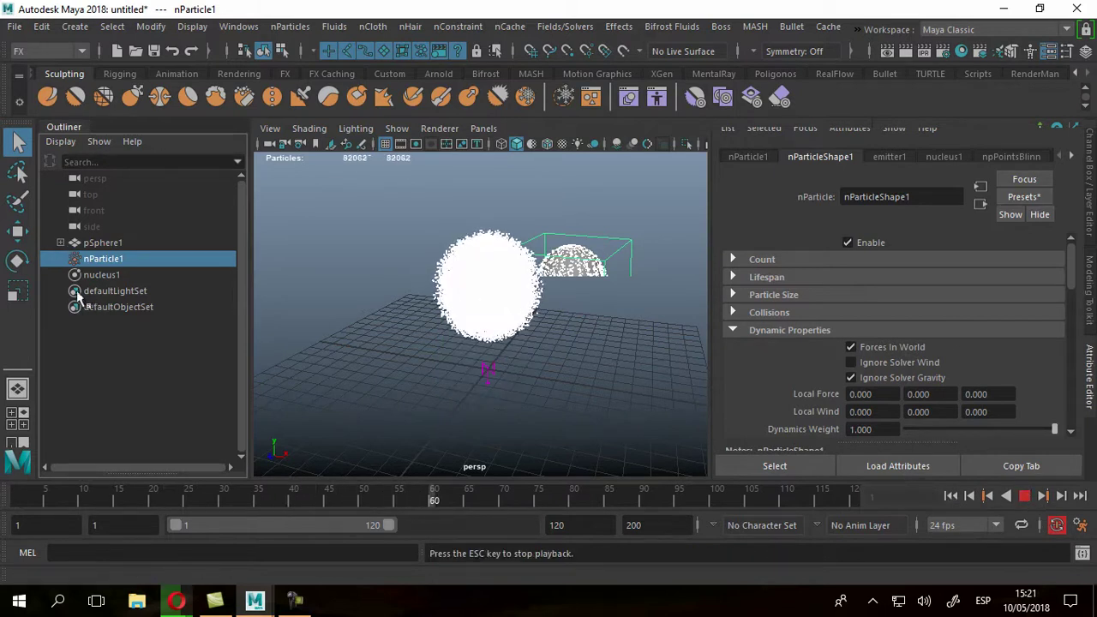
{"action": "left_click", "coordinate": [1024, 495]}
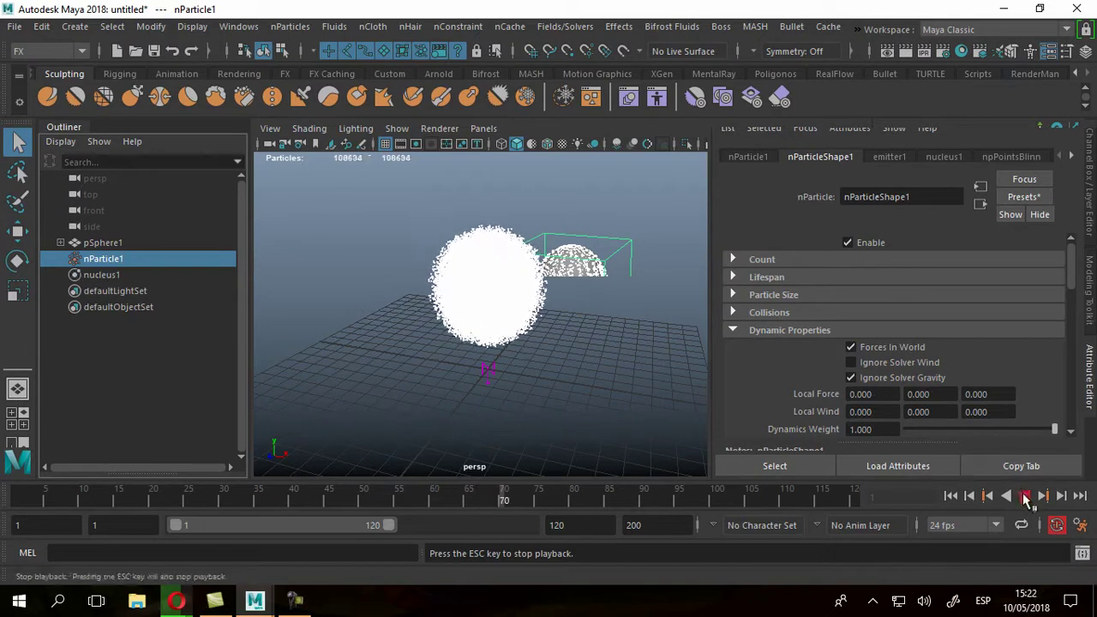
{"action": "left_click", "coordinate": [952, 497]}
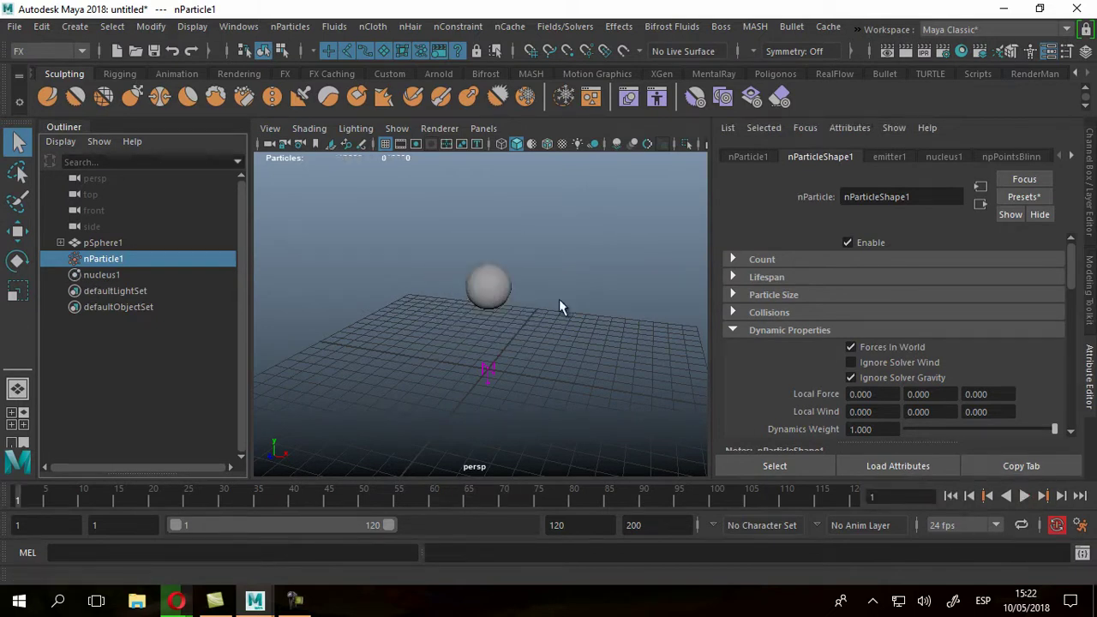
{"action": "left_click", "coordinate": [1024, 496]}
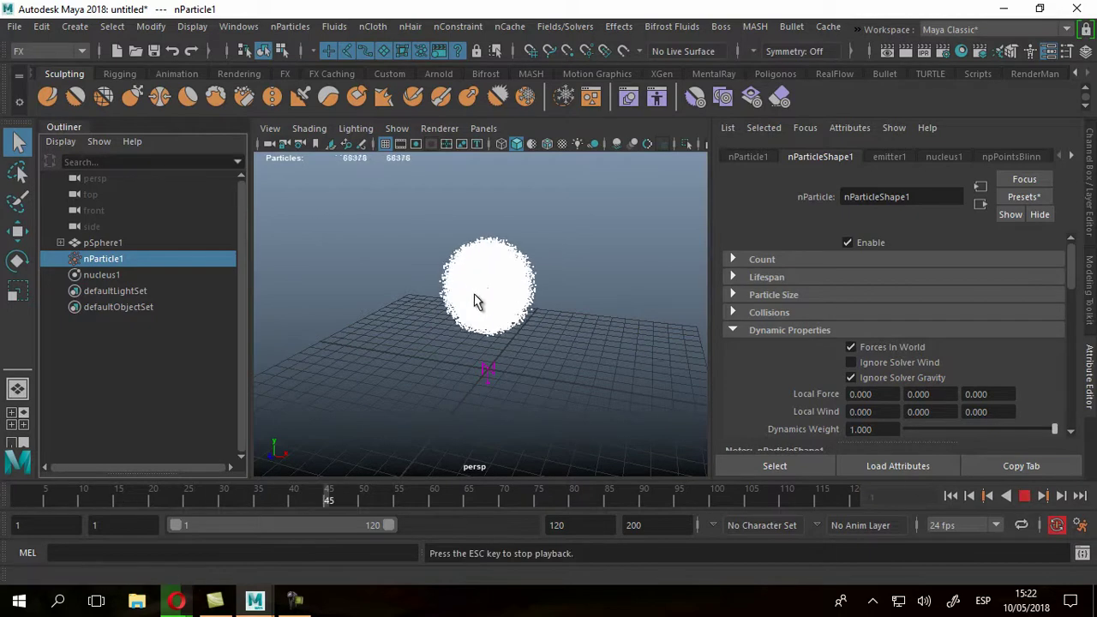
{"action": "left_click", "coordinate": [1024, 499]}
{"action": "left_click_drag", "start_coordinate": [586, 375], "coordinate": [548, 338], "text": "alt"}
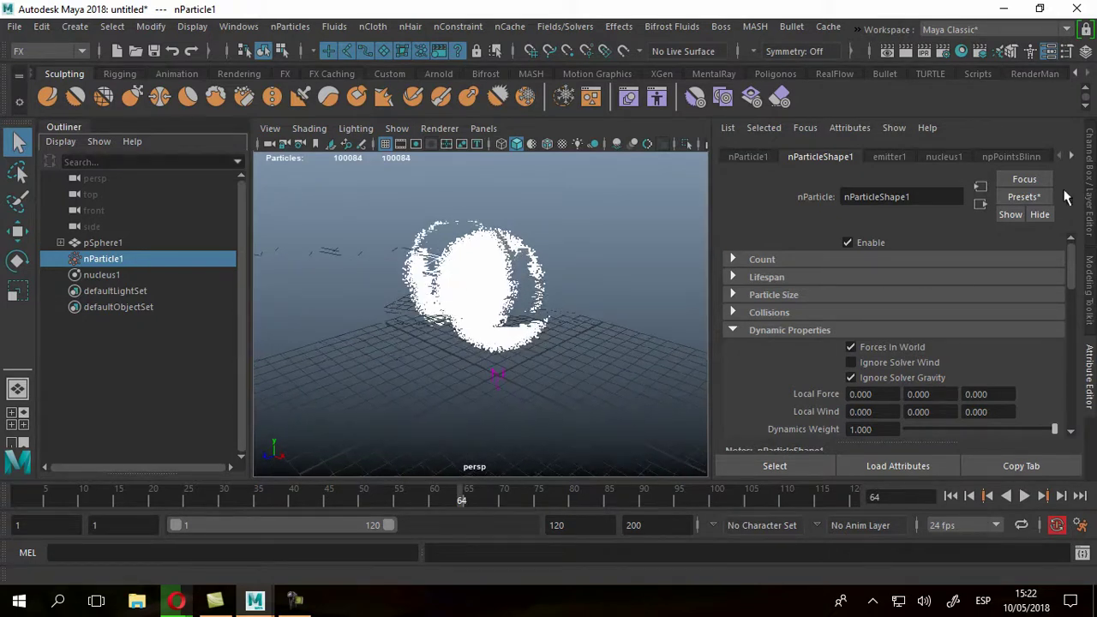
Add a Volume Axis field to the nParticles and scale it uniformly to about 6.95.
{"action": "left_click", "coordinate": [563, 27]}
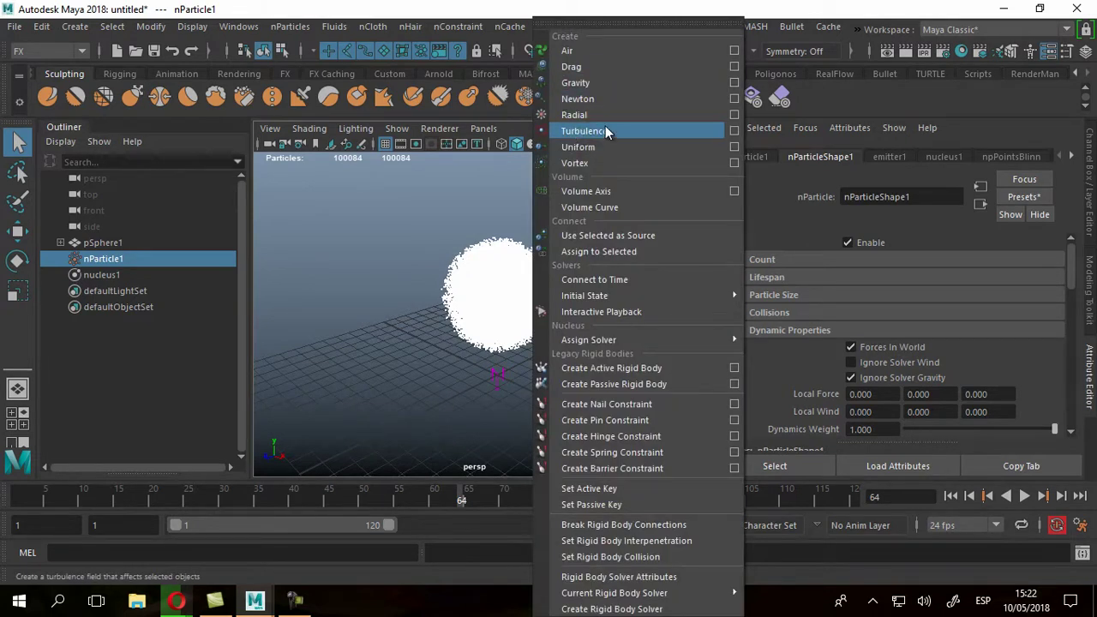
{"action": "left_click", "coordinate": [591, 194]}
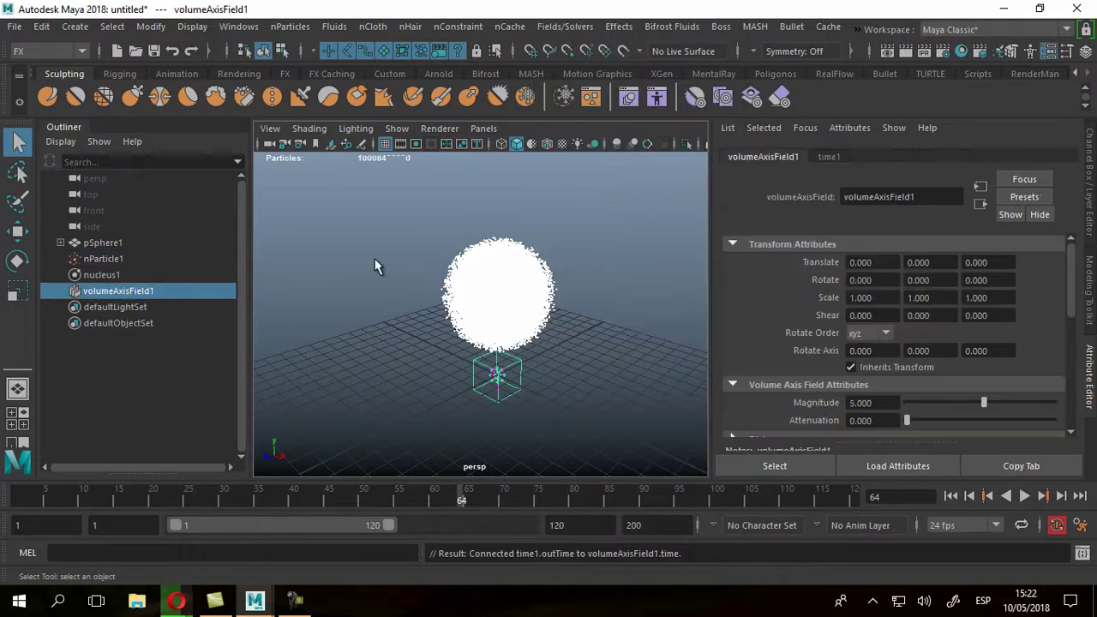
{"action": "left_click", "coordinate": [17, 293]}
{"action": "left_click_drag", "start_coordinate": [495, 378], "coordinate": [649, 377]}
Raise the Volume Axis field to about 6.84 units in Y so it surrounds the particles.
{"action": "left_click", "coordinate": [17, 232]}
{"action": "left_click", "coordinate": [17, 232]}
{"action": "left_click_drag", "start_coordinate": [588, 326], "coordinate": [474, 187], "text": "alt"}
{"action": "left_click_drag", "start_coordinate": [468, 303], "coordinate": [529, 343], "text": "alt"}
{"action": "scroll", "coordinate": [450, 321], "scroll_direction": "down", "scroll_amount": 4}
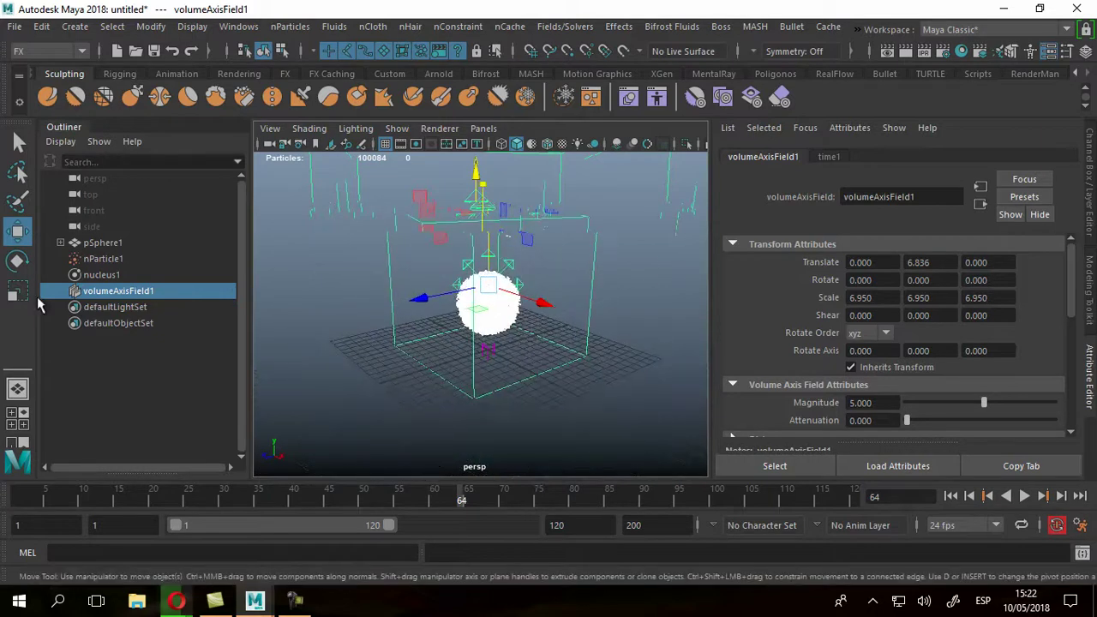
Enlarge the Volume Axis field uniformly to about 11.07 and raise it to about 9.51 units in Y.
{"action": "left_click", "coordinate": [17, 291]}
{"action": "left_click_drag", "start_coordinate": [487, 284], "coordinate": [519, 288]}
{"action": "left_click", "coordinate": [19, 233]}
{"action": "left_click_drag", "start_coordinate": [487, 207], "coordinate": [489, 179]}
{"action": "left_click_drag", "start_coordinate": [553, 332], "coordinate": [488, 333], "text": "alt"}
{"action": "middle_click_drag", "start_coordinate": [528, 338], "coordinate": [500, 349], "text": "alt"}
{"action": "left_click_drag", "start_coordinate": [499, 350], "coordinate": [482, 342], "text": "alt"}
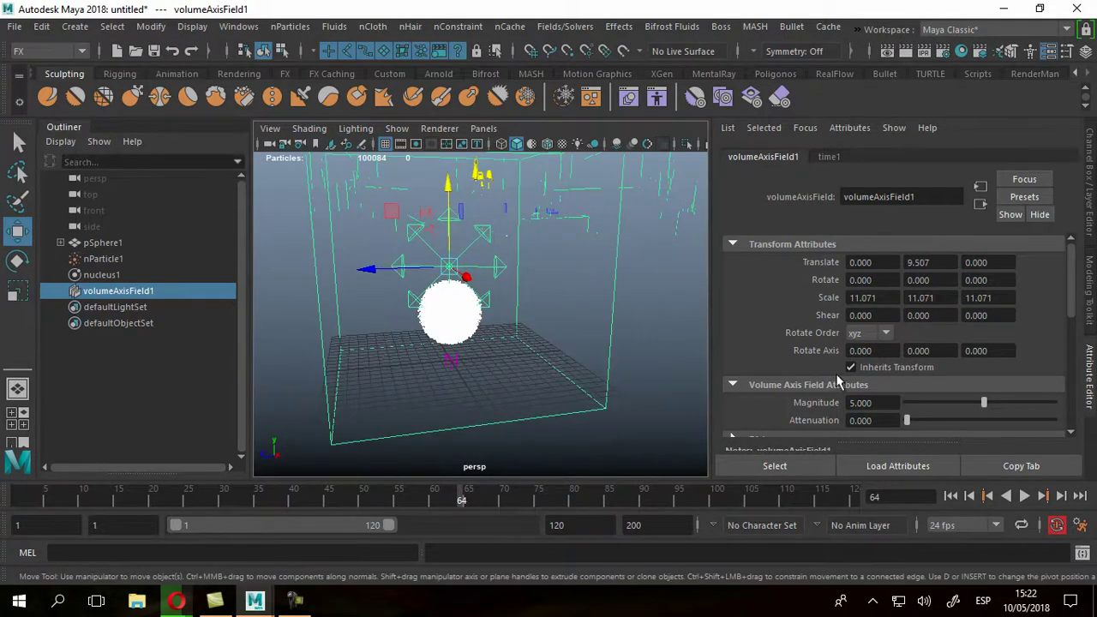
Set the field's Away From Center speed to 0 and its Turbulence to 0.5.
{"action": "scroll", "coordinate": [895, 354], "scroll_direction": "down", "scroll_amount": 3}
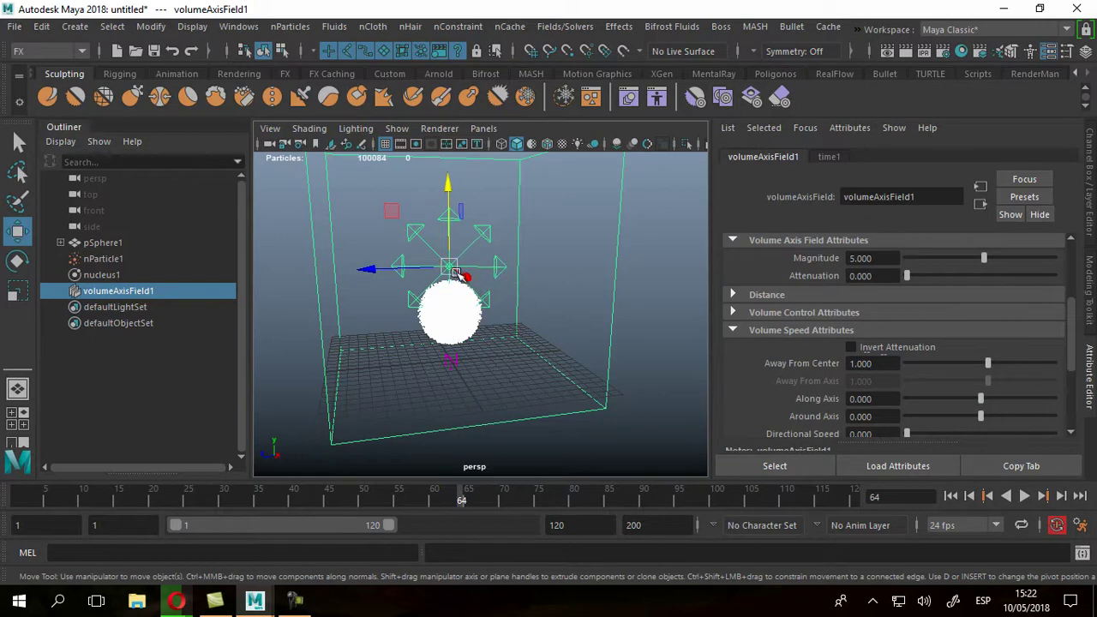
{"action": "type", "text": "0"}
{"action": "key", "text": "Return"}
{"action": "scroll", "coordinate": [915, 407], "scroll_direction": "down", "scroll_amount": 3}
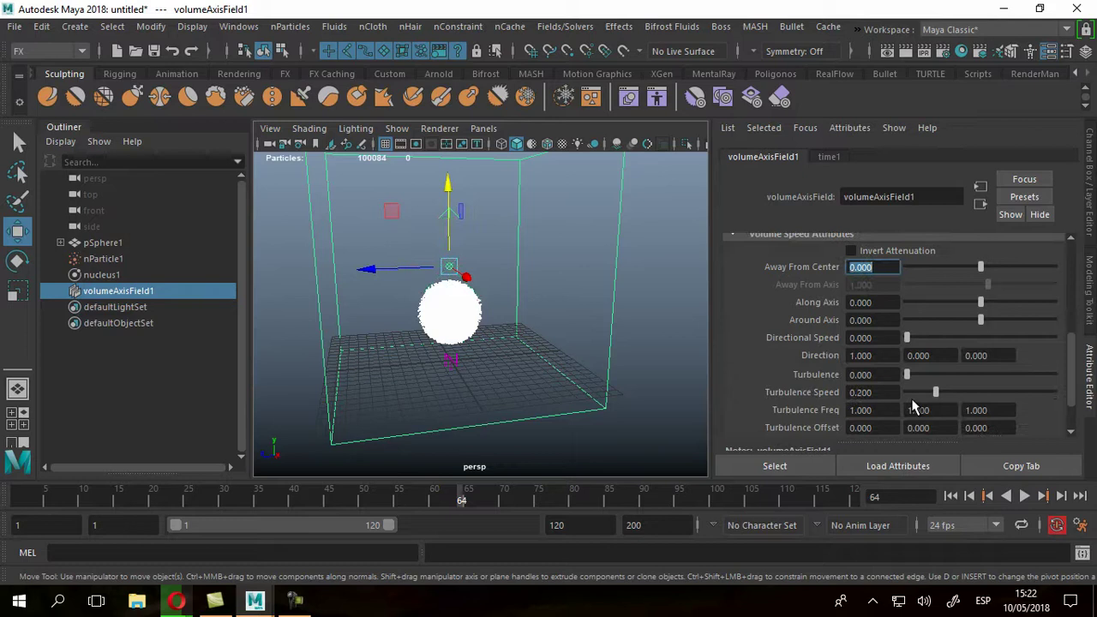
{"action": "left_click", "coordinate": [860, 374]}
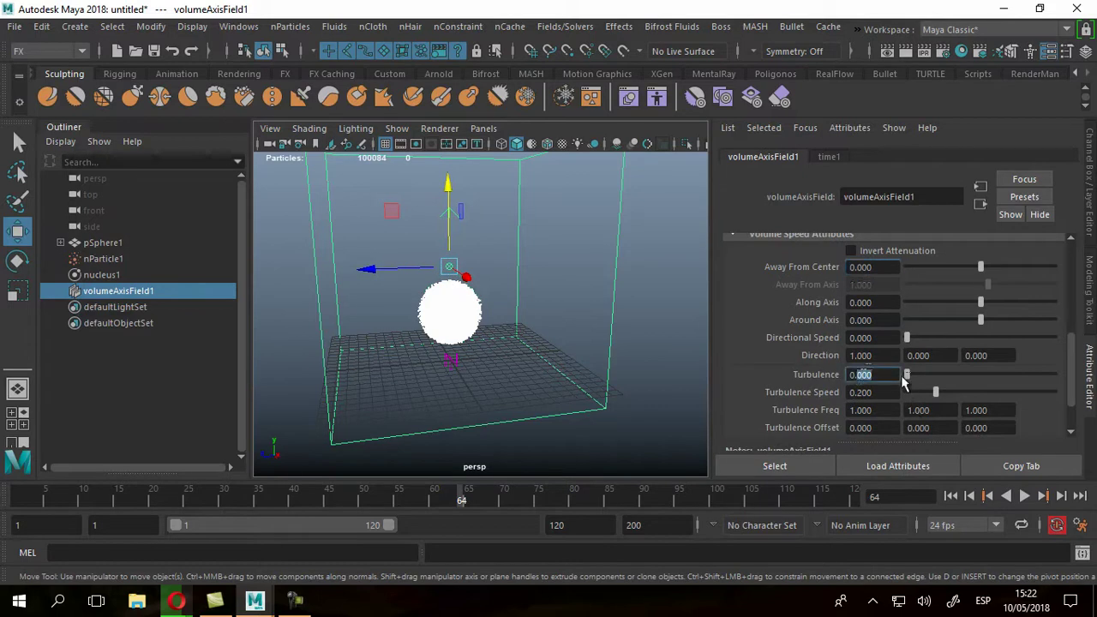
Play the simulation from frame 1 to examine the effect of the turbulence on the particles.
{"action": "left_click_drag", "start_coordinate": [444, 303], "coordinate": [455, 337], "text": "alt"}
{"action": "scroll", "coordinate": [458, 330], "scroll_direction": "up", "scroll_amount": 3}
{"action": "left_click", "coordinate": [950, 496]}
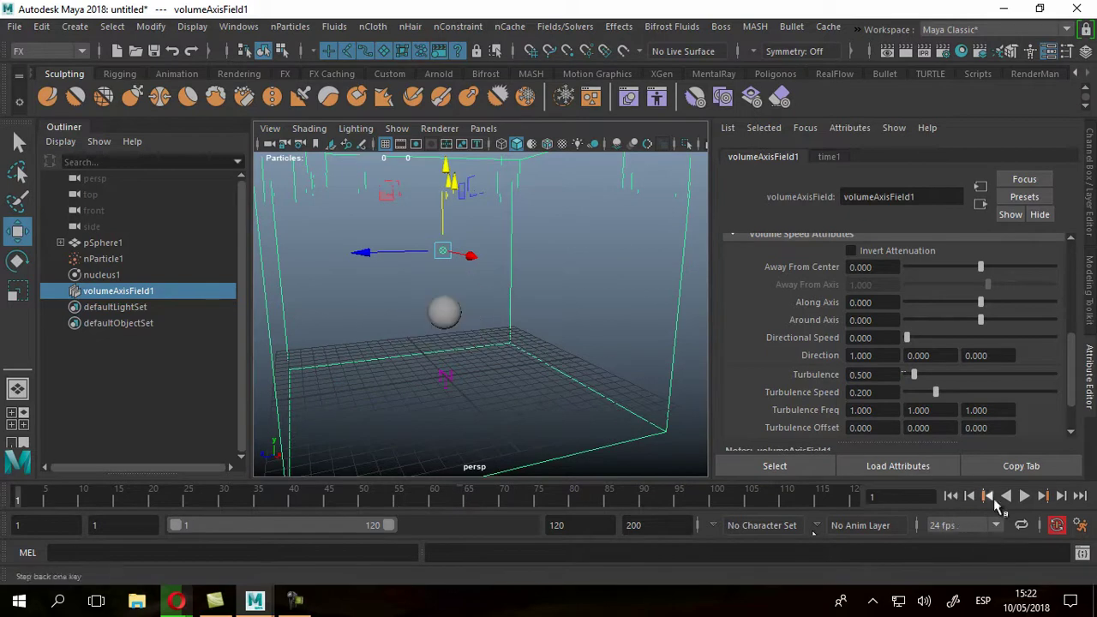
{"action": "left_click", "coordinate": [1024, 496]}
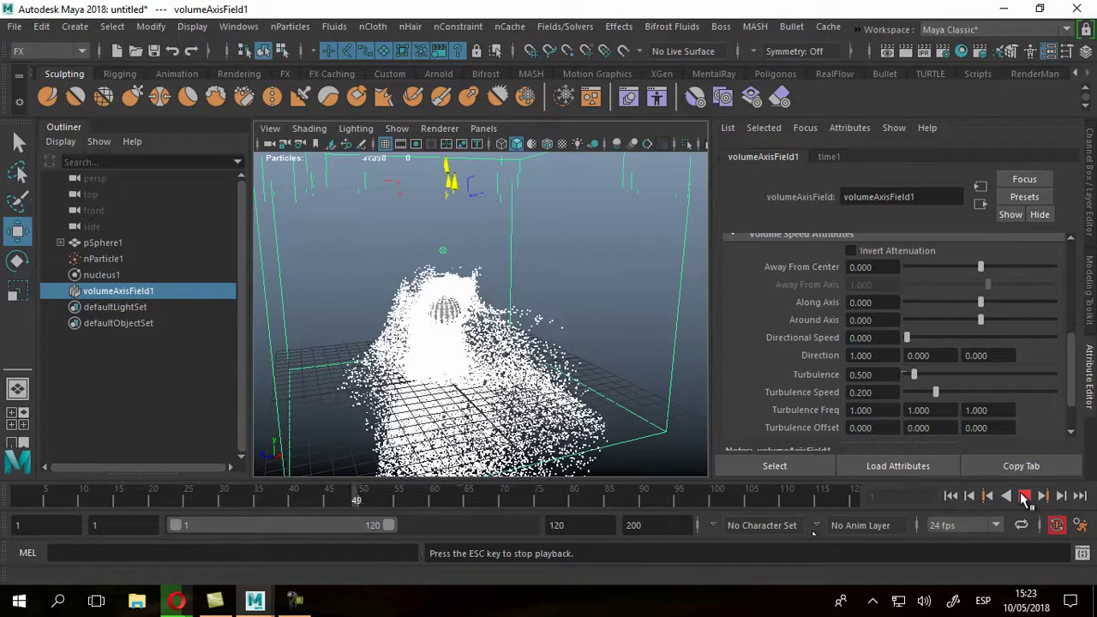
{"action": "left_click", "coordinate": [1024, 495]}
Set the field's Turbulence Speed to 0.5 and its Turbulence Freq to 2 on all three axes.
{"action": "mouse_move", "coordinate": [403, 314]}
{"action": "left_mouse_down", "text": "alt"}
{"action": "mouse_move", "coordinate": [591, 311]}
{"action": "mouse_move", "coordinate": [399, 313]}
{"action": "left_mouse_up", "text": "alt"}
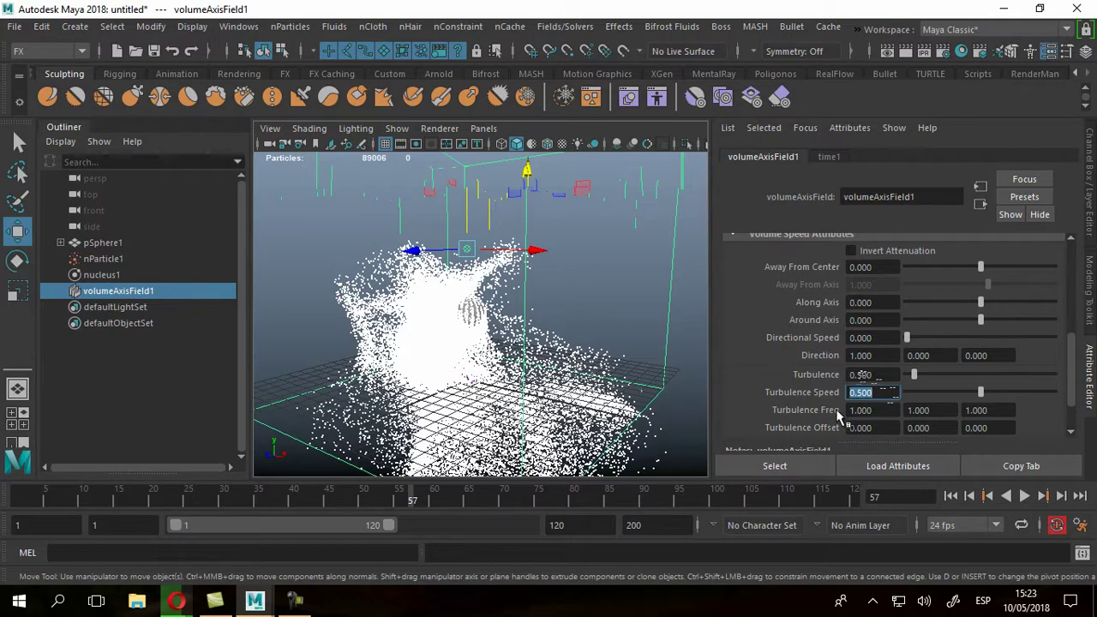
{"action": "key", "text": "Tab"}
{"action": "type", "text": "2"}
{"action": "key", "text": "Tab"}
{"action": "type", "text": "2"}
{"action": "key", "text": "Tab"}
{"action": "type", "text": "2"}
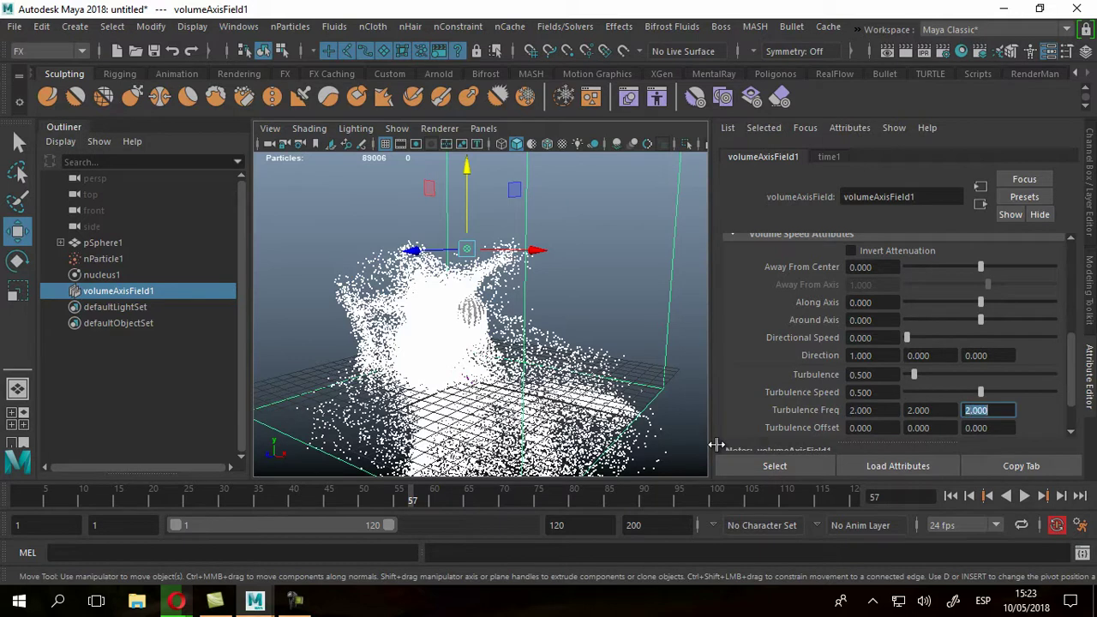
Play the simulation from frame 1 to examine how the new turbulence speed and frequency shape the particles.
{"action": "scroll", "coordinate": [410, 303], "scroll_direction": "down", "scroll_amount": 4}
{"action": "left_click_drag", "start_coordinate": [411, 305], "coordinate": [451, 326], "text": "alt"}
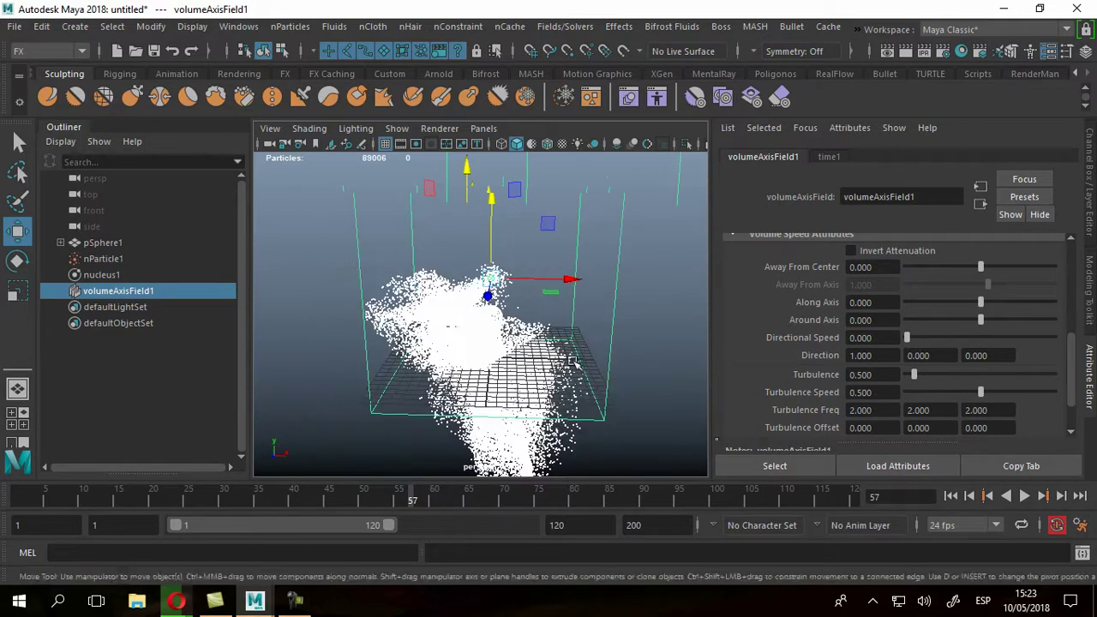
{"action": "left_click", "coordinate": [951, 495]}
{"action": "left_click", "coordinate": [1024, 495]}
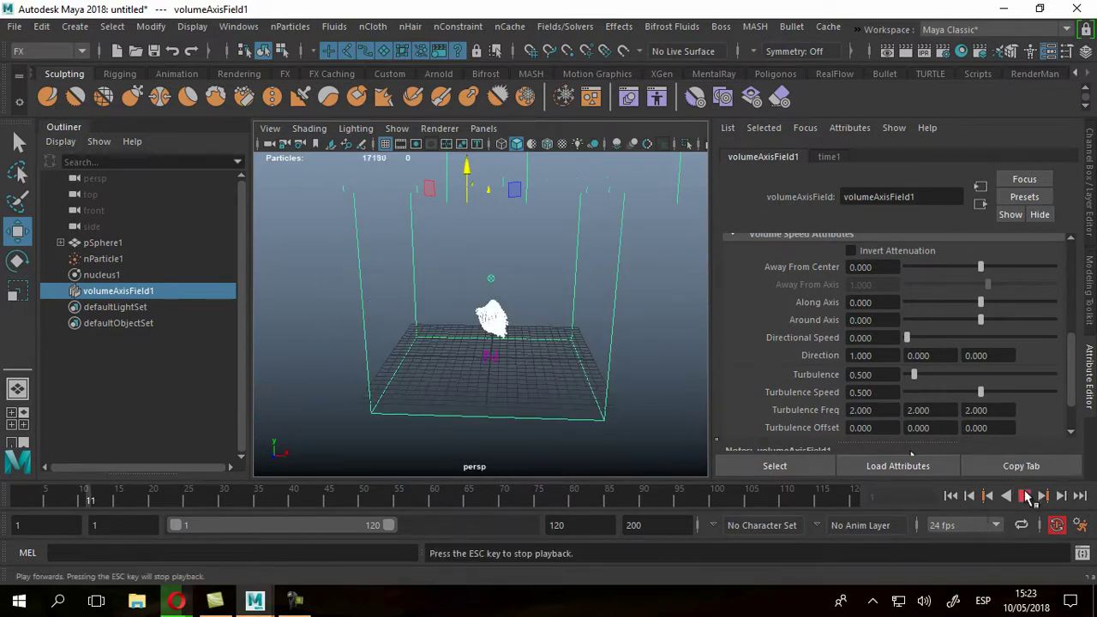
{"action": "left_click_drag", "start_coordinate": [532, 385], "coordinate": [543, 409], "text": "alt"}
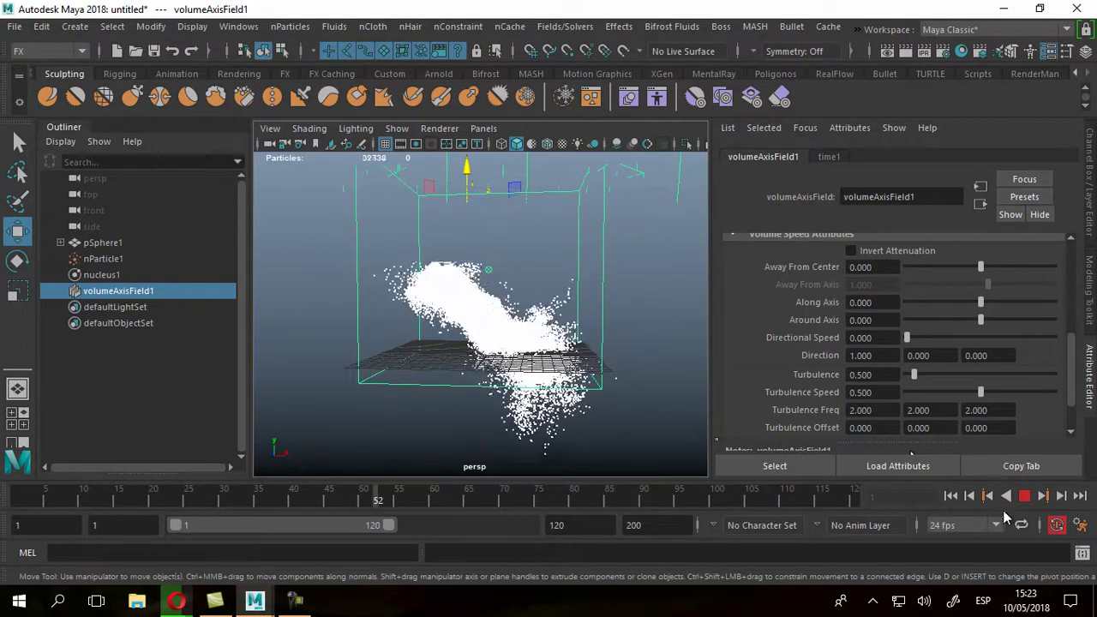
Return to frame 1 and raise the emitter sphere to about 9.9 units in Y inside the Volume Axis field.
{"action": "left_click", "coordinate": [951, 496]}
{"action": "left_click", "coordinate": [490, 313]}
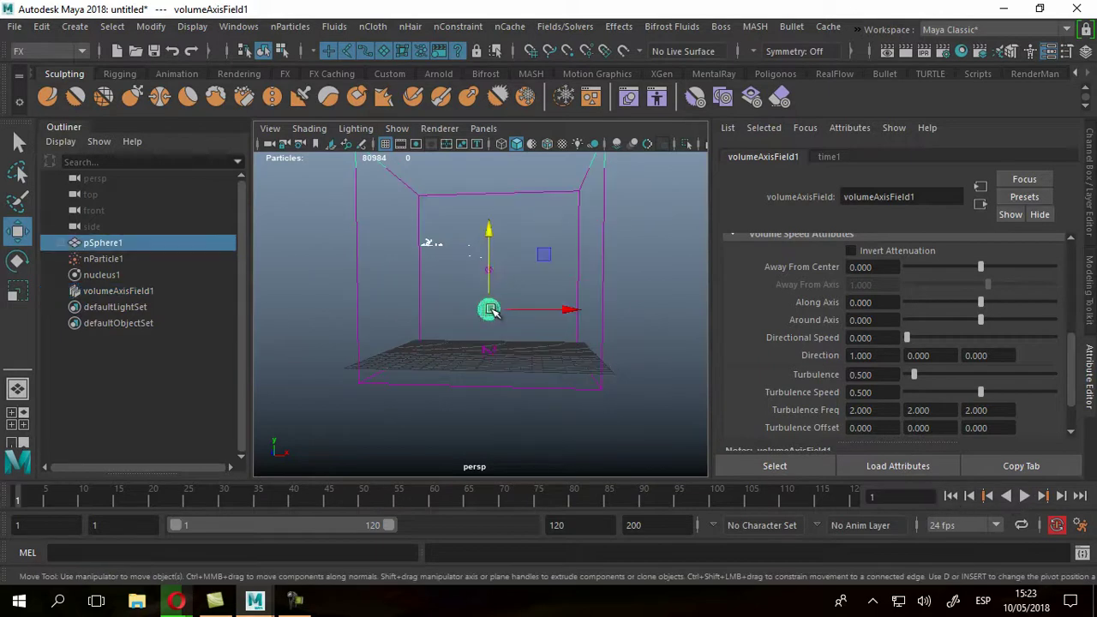
{"action": "left_click_drag", "start_coordinate": [489, 271], "coordinate": [493, 236]}
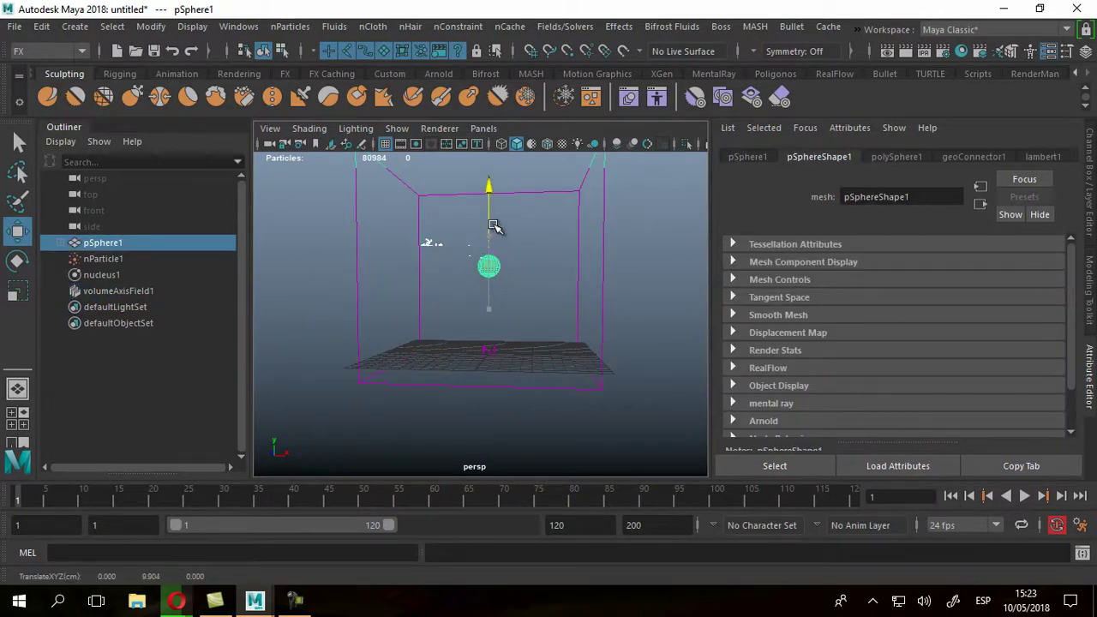
{"action": "left_click_drag", "start_coordinate": [522, 279], "coordinate": [549, 287], "text": "alt"}
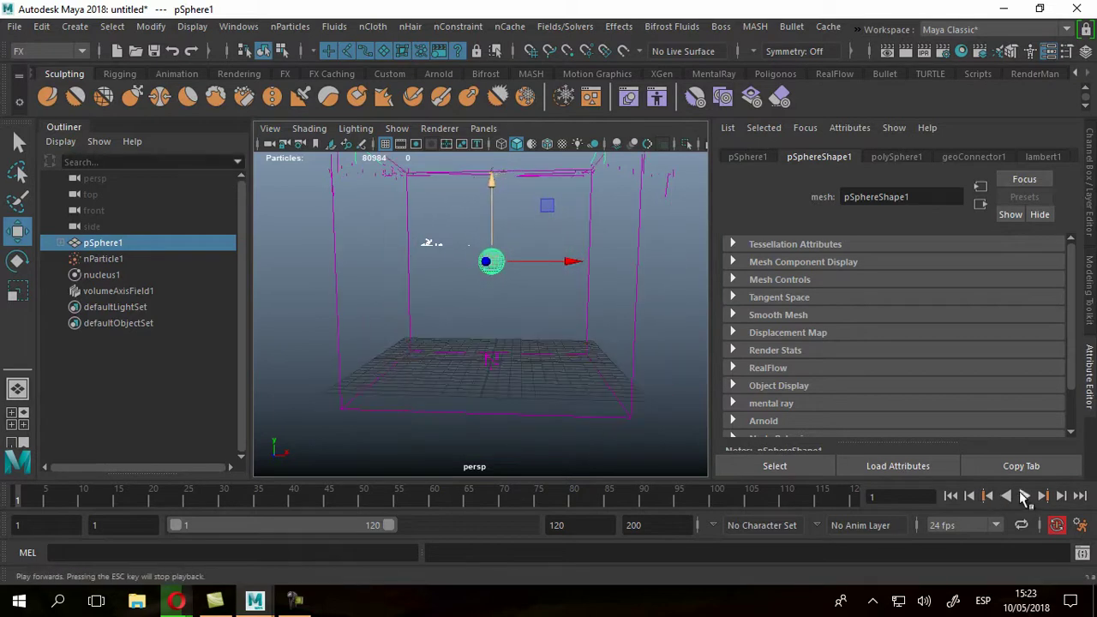
Play the simulation to examine the particle motion from the raised sphere, and return to frame 1.
{"action": "left_click", "coordinate": [1025, 495]}
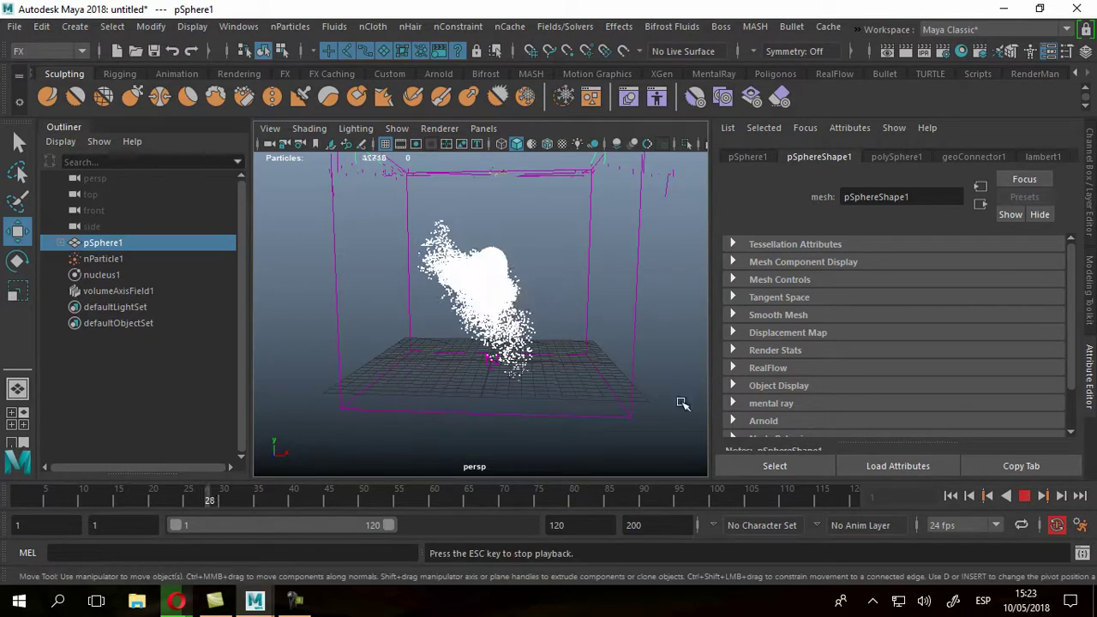
{"action": "left_click_drag", "start_coordinate": [515, 344], "coordinate": [547, 344], "text": "alt"}
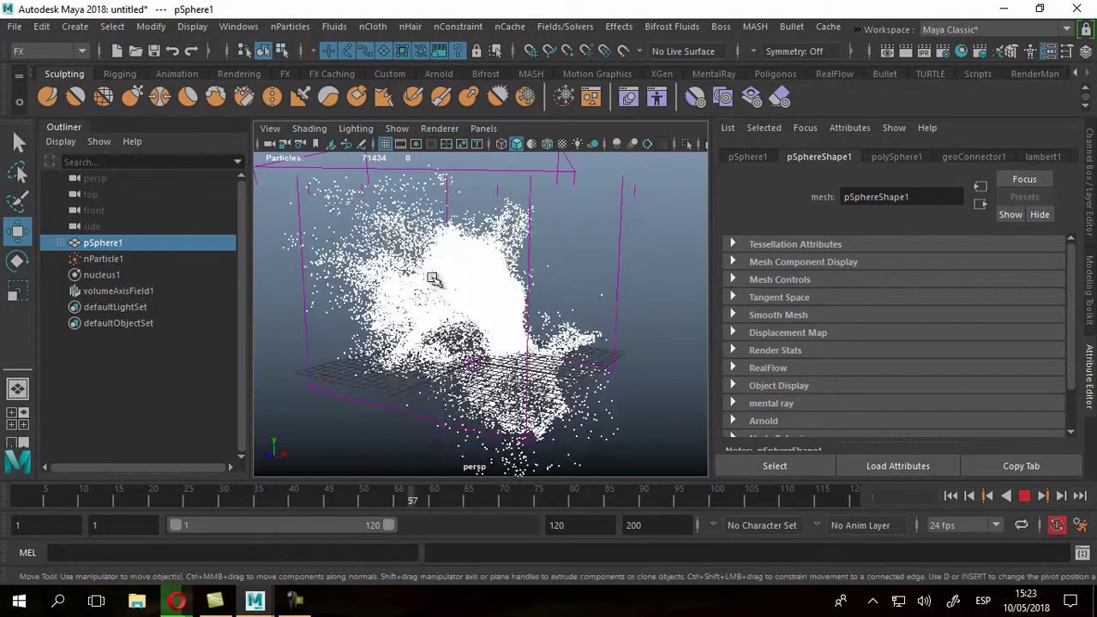
{"action": "left_click", "coordinate": [1024, 495]}
{"action": "left_click_drag", "start_coordinate": [558, 300], "coordinate": [565, 345], "text": "alt"}
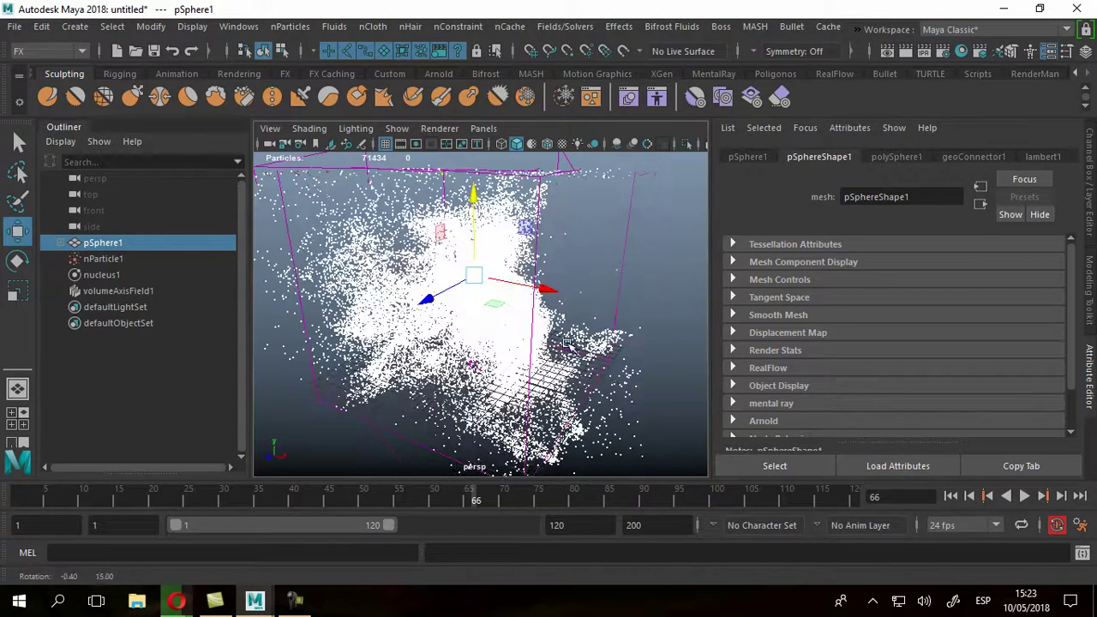
{"action": "left_click", "coordinate": [951, 496]}
Add a Vortex field to the nParticle object.
{"action": "left_click", "coordinate": [104, 259]}
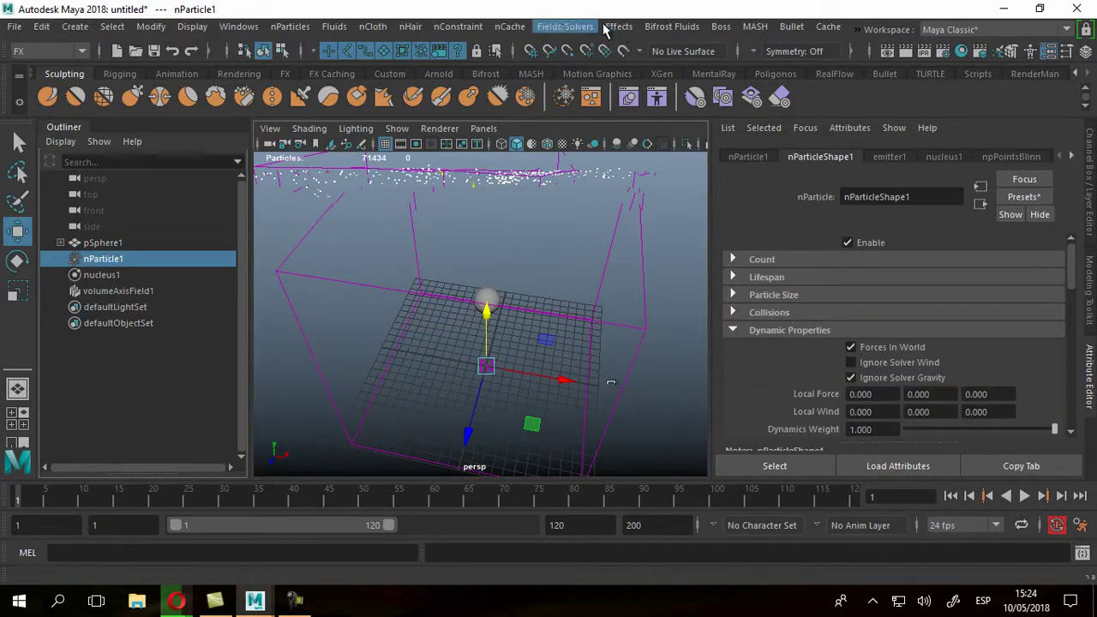
{"action": "left_click", "coordinate": [565, 26]}
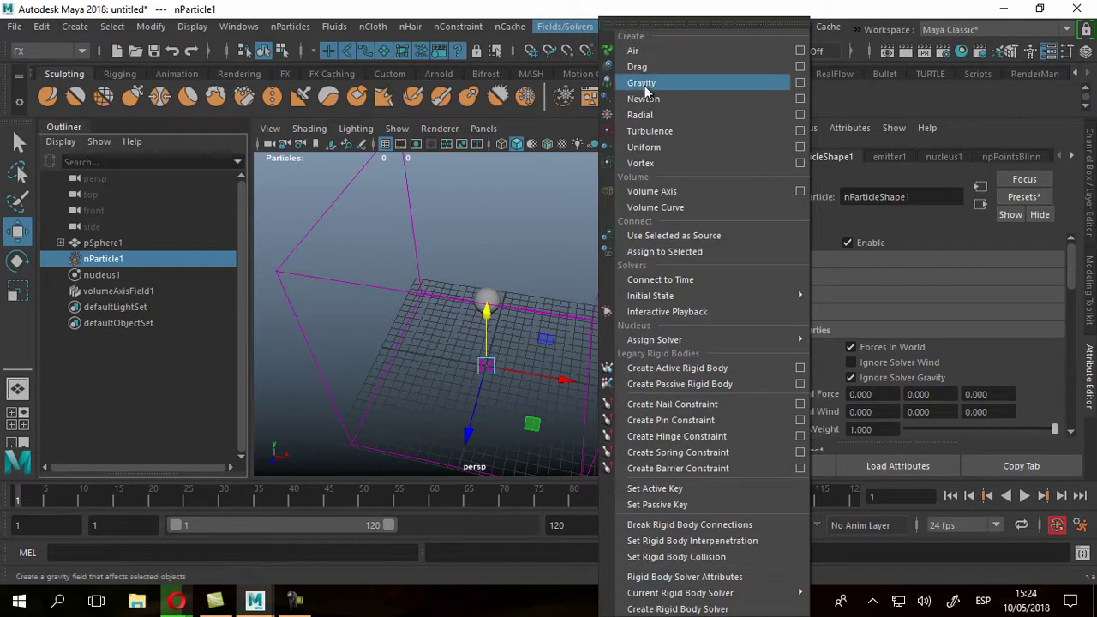
{"action": "left_click", "coordinate": [637, 164]}
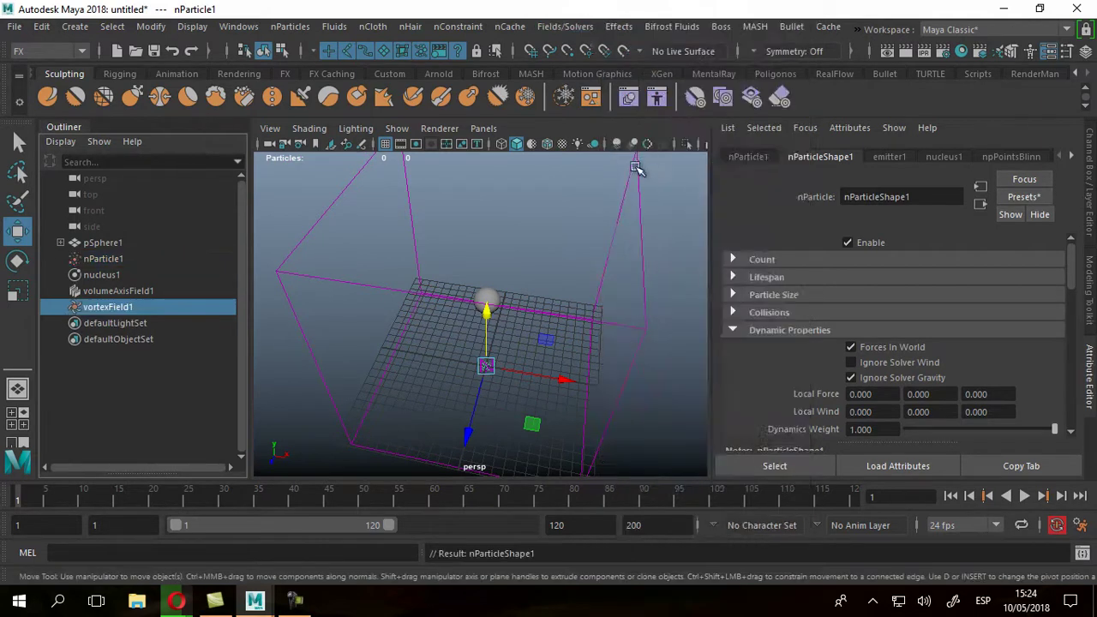
{"action": "left_click_drag", "start_coordinate": [550, 412], "coordinate": [515, 343], "text": "alt"}
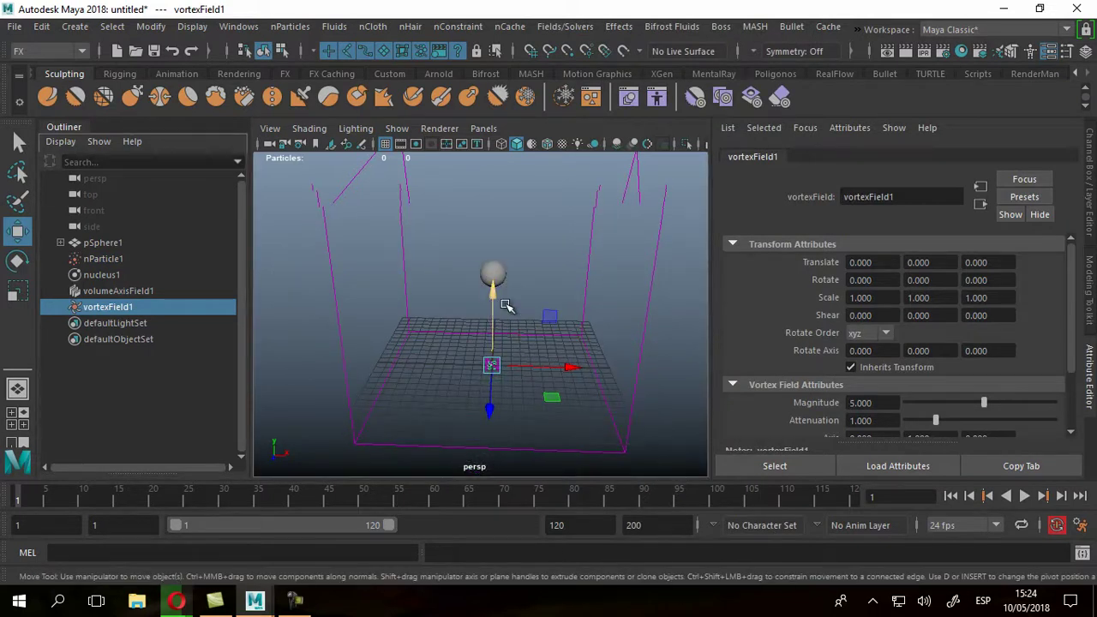
Test the vortex field with a brief playback and set its Magnitude to 50.
{"action": "left_click", "coordinate": [1026, 496]}
{"action": "left_click", "coordinate": [1025, 496]}
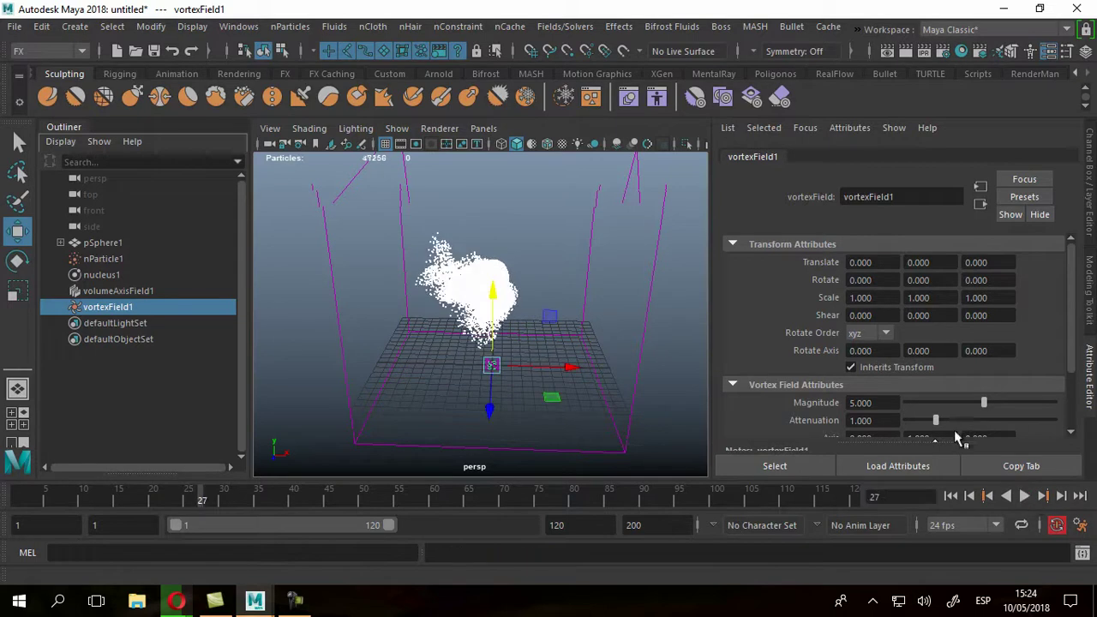
{"action": "type", "text": "50"}
{"action": "key", "text": "Return"}
Play the simulation from frame 1 and examine the swirl that the vortex field gives the particles.
{"action": "left_click", "coordinate": [951, 496]}
{"action": "left_click", "coordinate": [1025, 496]}
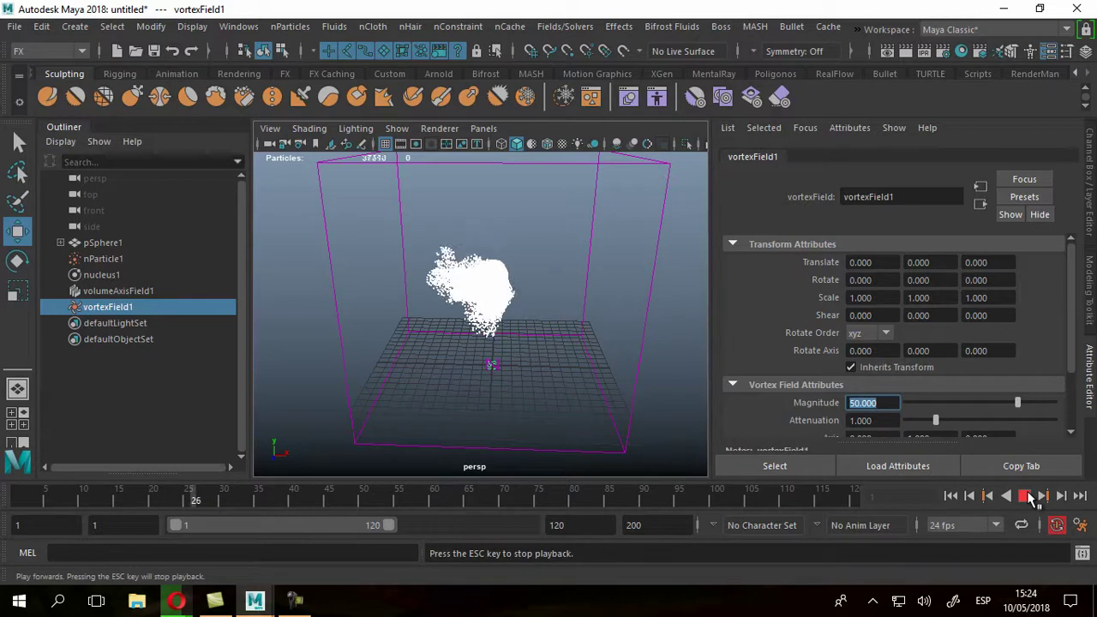
{"action": "left_click_drag", "start_coordinate": [584, 324], "coordinate": [588, 335], "text": "alt"}
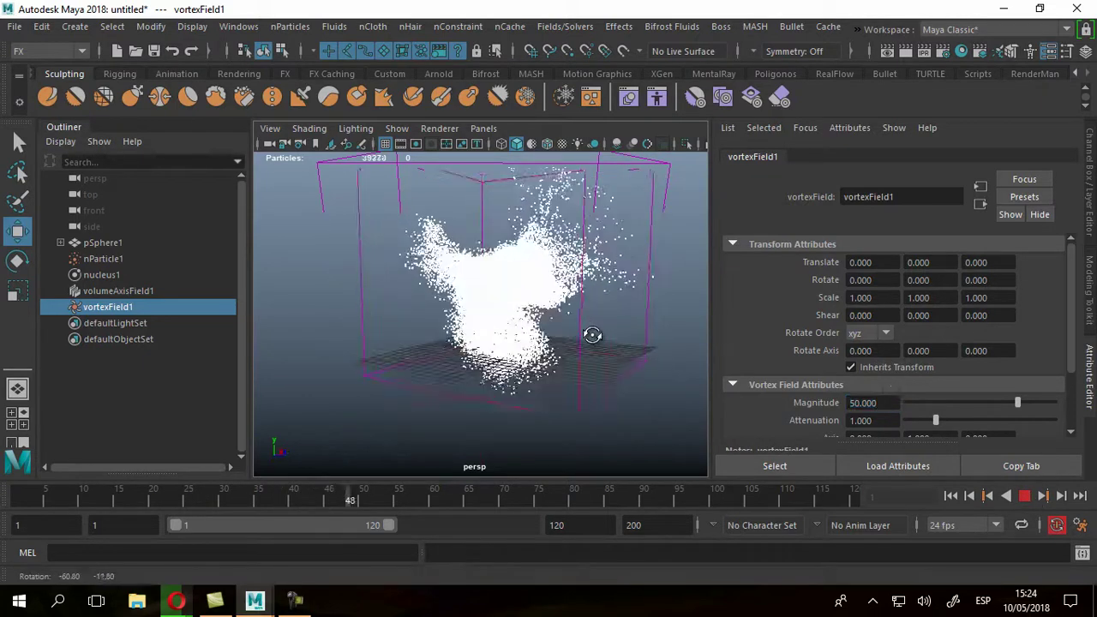
{"action": "left_click", "coordinate": [1024, 497]}
{"action": "left_click_drag", "start_coordinate": [515, 377], "coordinate": [683, 347], "text": "alt"}
Set the vortex field's Magnitude to 100.
{"action": "scroll", "coordinate": [948, 412], "scroll_direction": "down", "scroll_amount": 1}
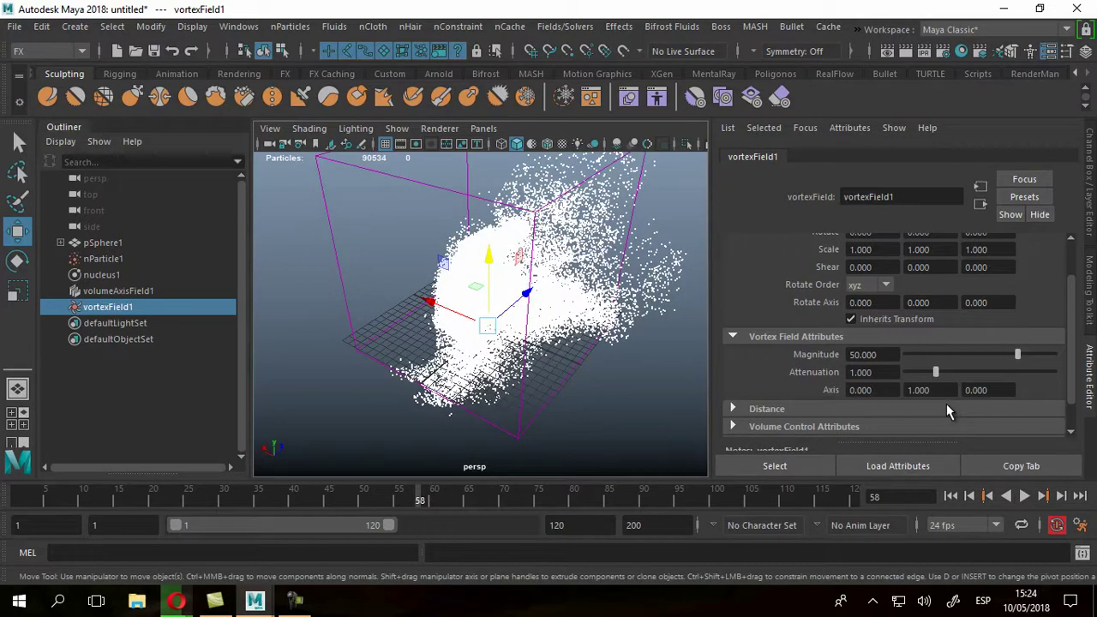
{"action": "scroll", "coordinate": [852, 387], "scroll_direction": "down", "scroll_amount": 1}
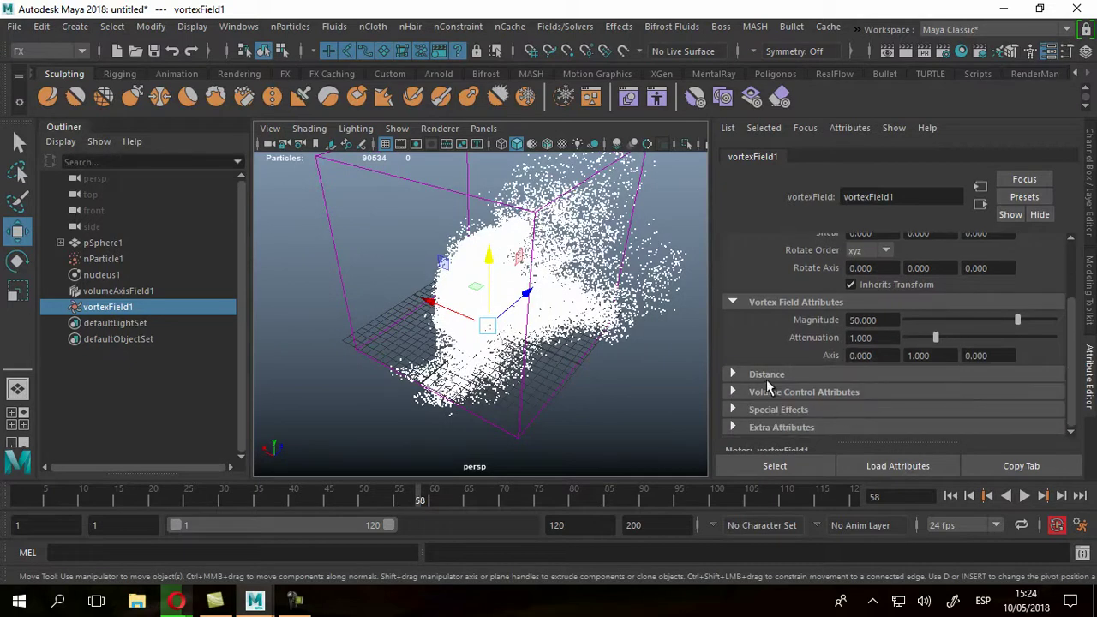
{"action": "scroll", "coordinate": [864, 399], "scroll_direction": "up", "scroll_amount": 2}
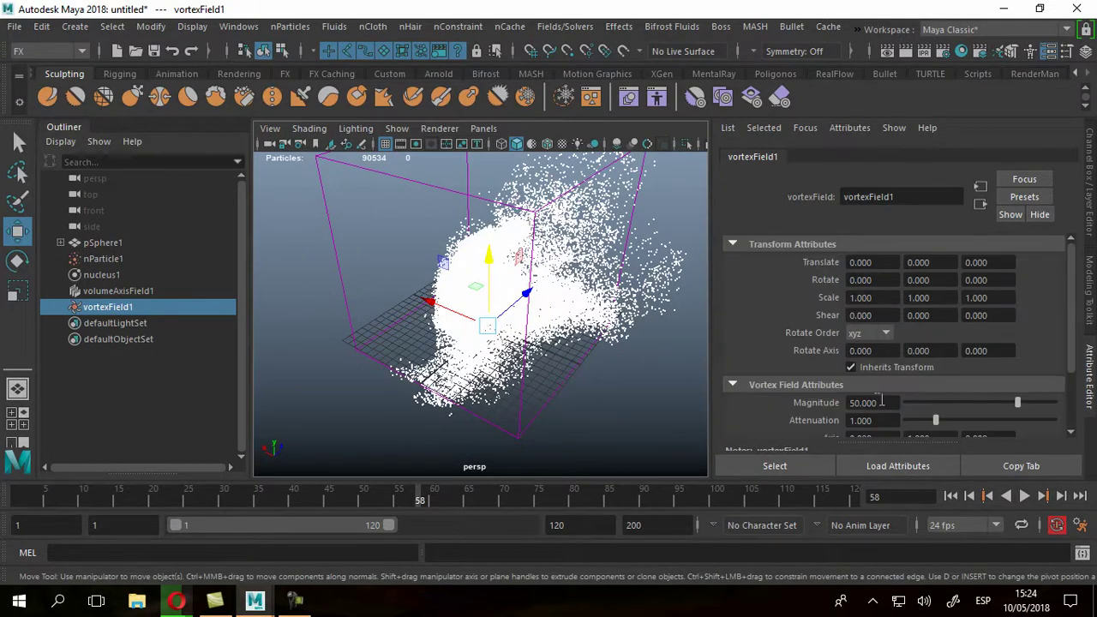
{"action": "scroll", "coordinate": [900, 400], "scroll_direction": "down", "scroll_amount": 1}
{"action": "left_click_drag", "start_coordinate": [876, 354], "coordinate": [745, 371]}
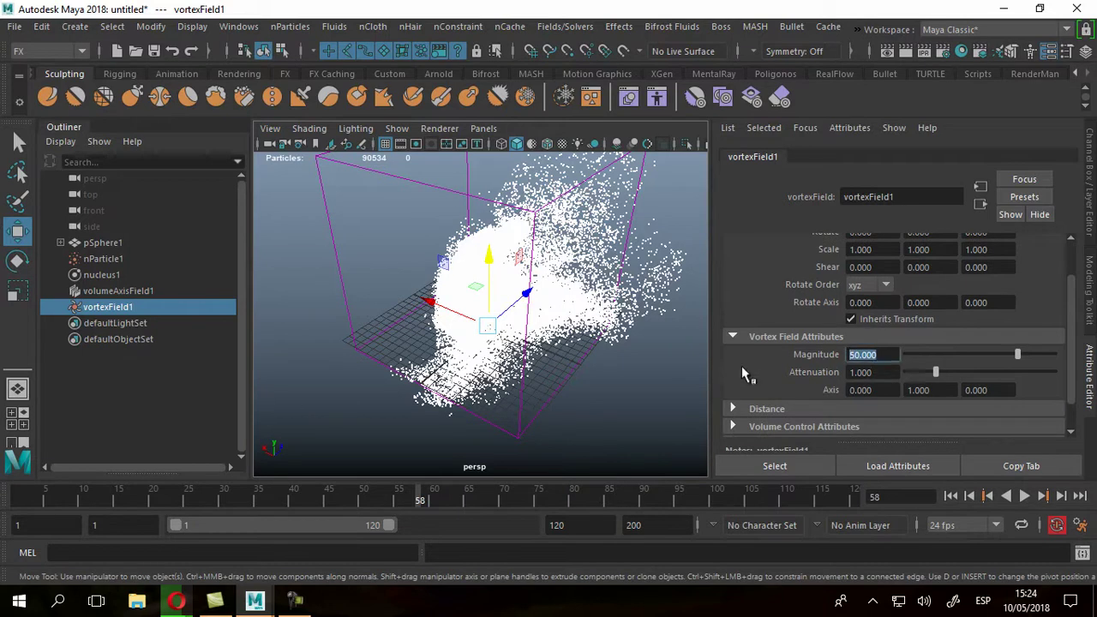
{"action": "type", "text": "100"}
{"action": "key", "text": "Return"}
Set the nParticle's Conserve to 0.95 and its Drag to 0.02 in the dynamic properties.
{"action": "left_click", "coordinate": [90, 259]}
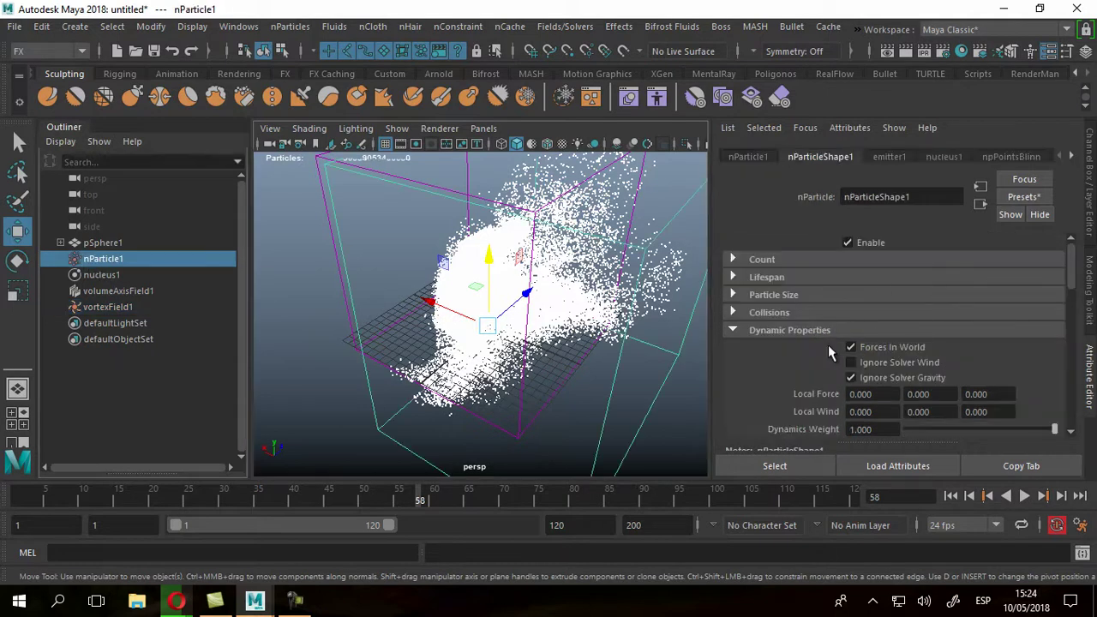
{"action": "scroll", "coordinate": [830, 353], "scroll_direction": "down", "scroll_amount": 3}
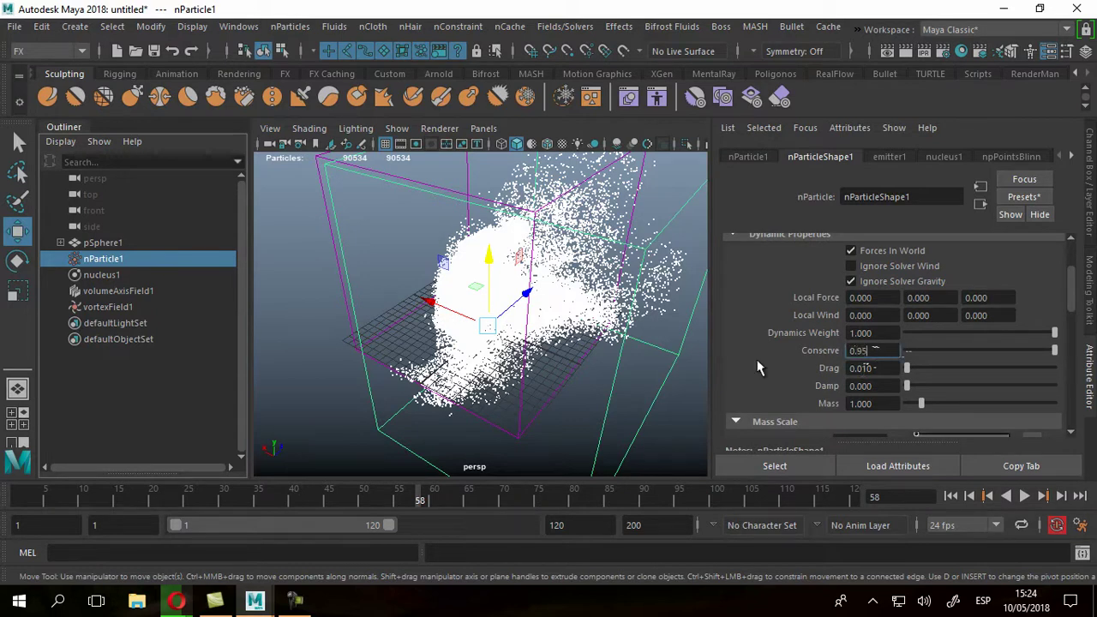
{"action": "left_click", "coordinate": [865, 367]}
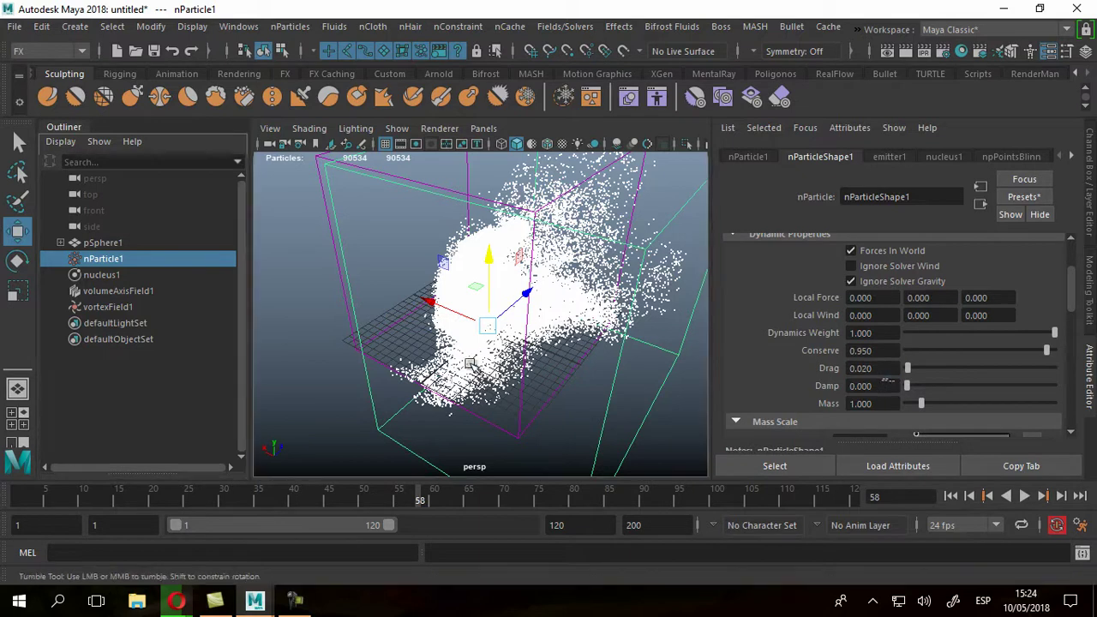
Play the simulation from frame 1 to nearly frame 100 and examine the swirling particle cloud from several angles.
{"action": "left_click", "coordinate": [950, 496]}
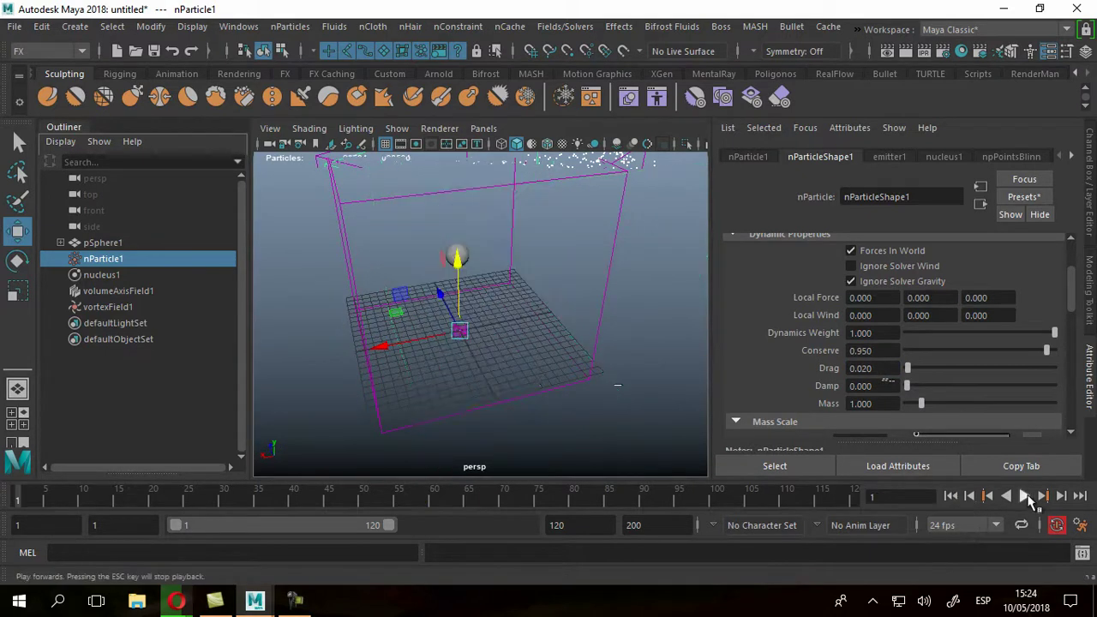
{"action": "left_click", "coordinate": [1025, 496]}
{"action": "left_click_drag", "start_coordinate": [531, 367], "coordinate": [621, 266], "text": "alt"}
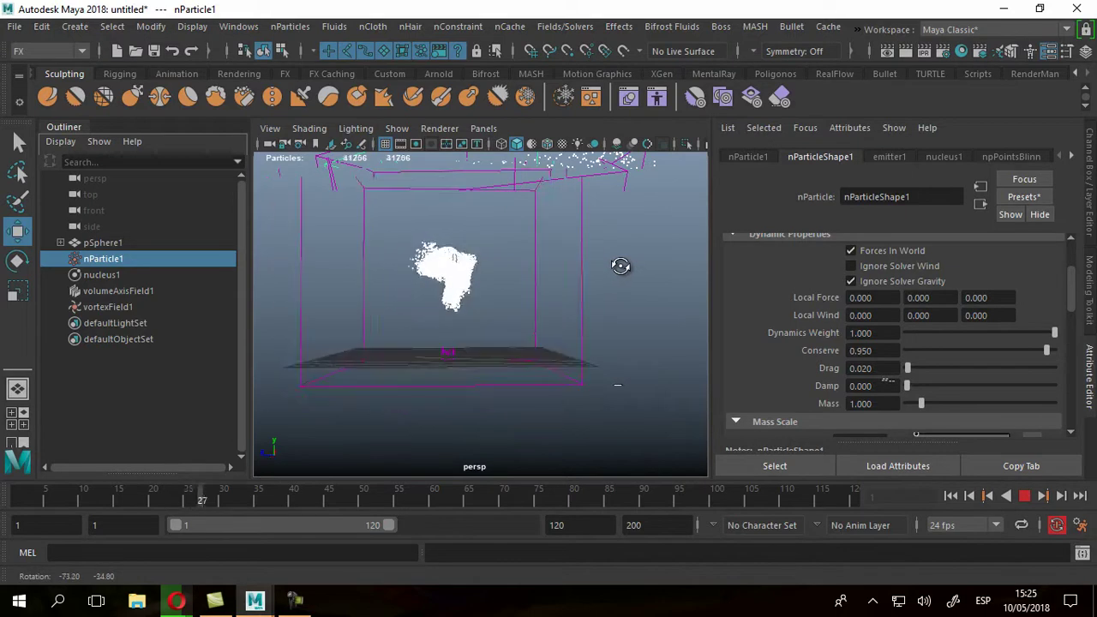
{"action": "left_click_drag", "start_coordinate": [522, 318], "coordinate": [482, 282], "text": "alt"}
{"action": "left_click_drag", "start_coordinate": [493, 324], "coordinate": [441, 300], "text": "alt"}
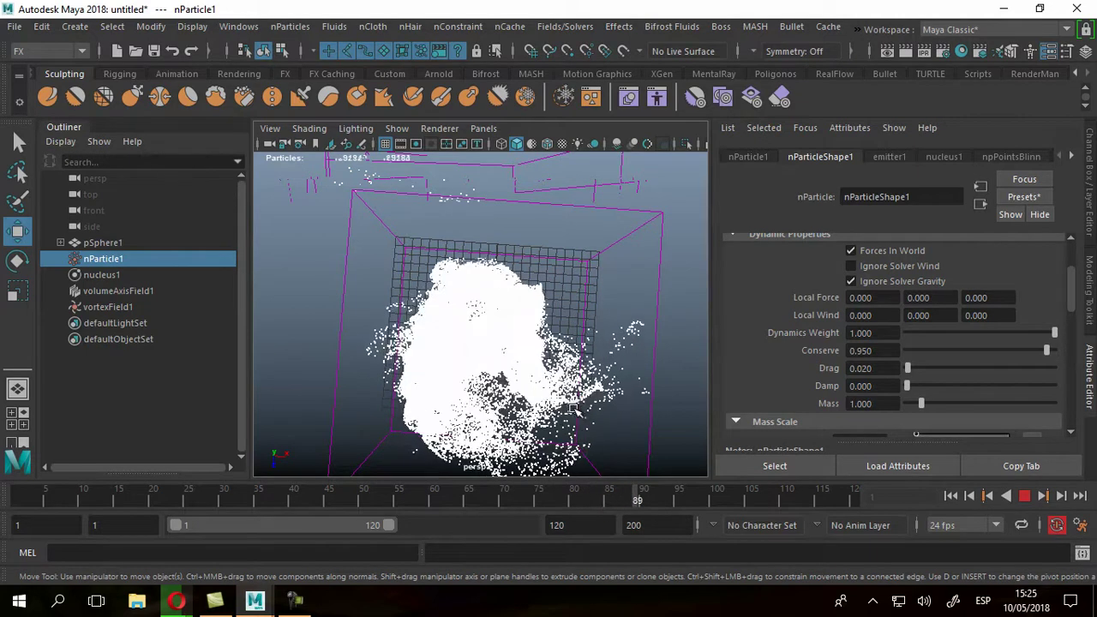
{"action": "left_click_drag", "start_coordinate": [590, 295], "coordinate": [617, 361], "text": "alt"}
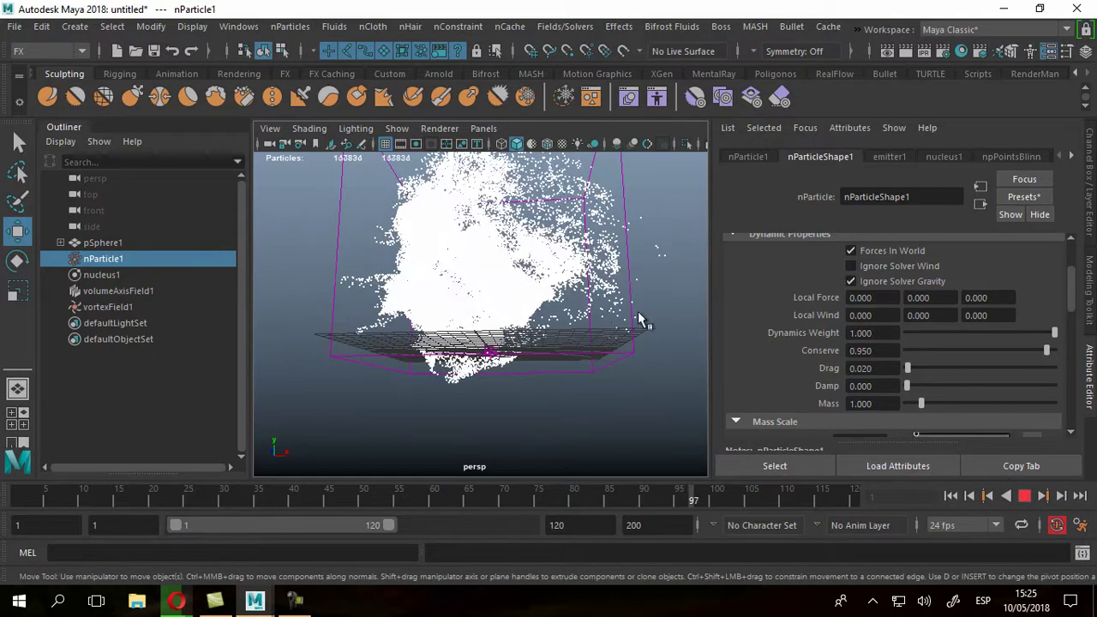
{"action": "key", "text": "Escape"}
{"action": "left_click_drag", "start_coordinate": [517, 338], "coordinate": [519, 360], "text": "alt"}
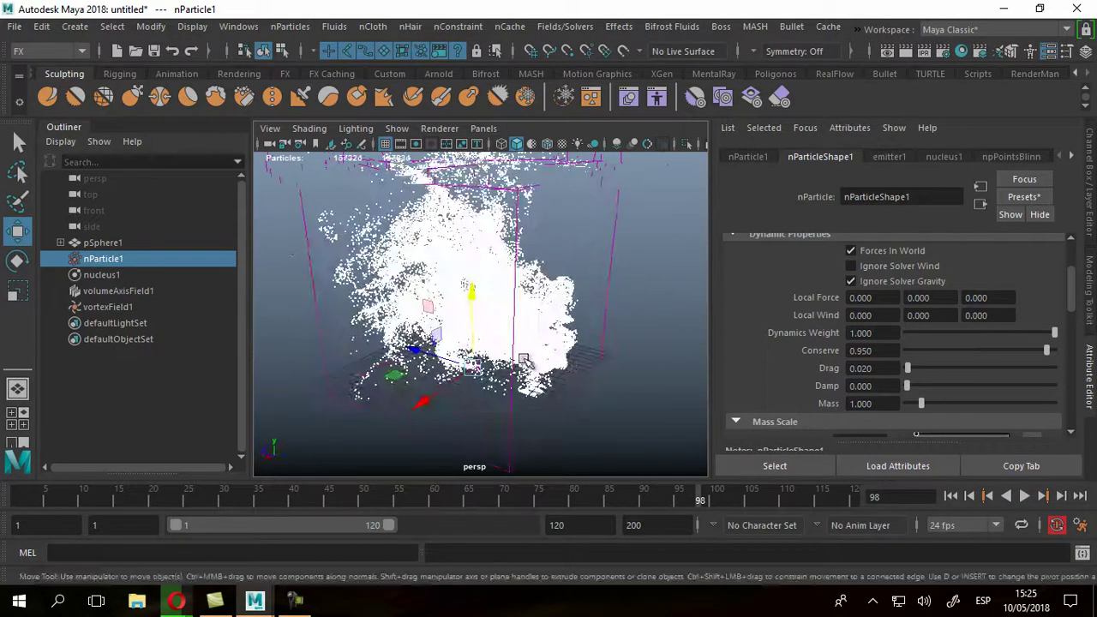
Extend the end of the playback range to frame 200 and switch to the Select tool.
{"action": "left_click_drag", "start_coordinate": [612, 521], "coordinate": [432, 553]}
{"action": "type", "text": "200"}
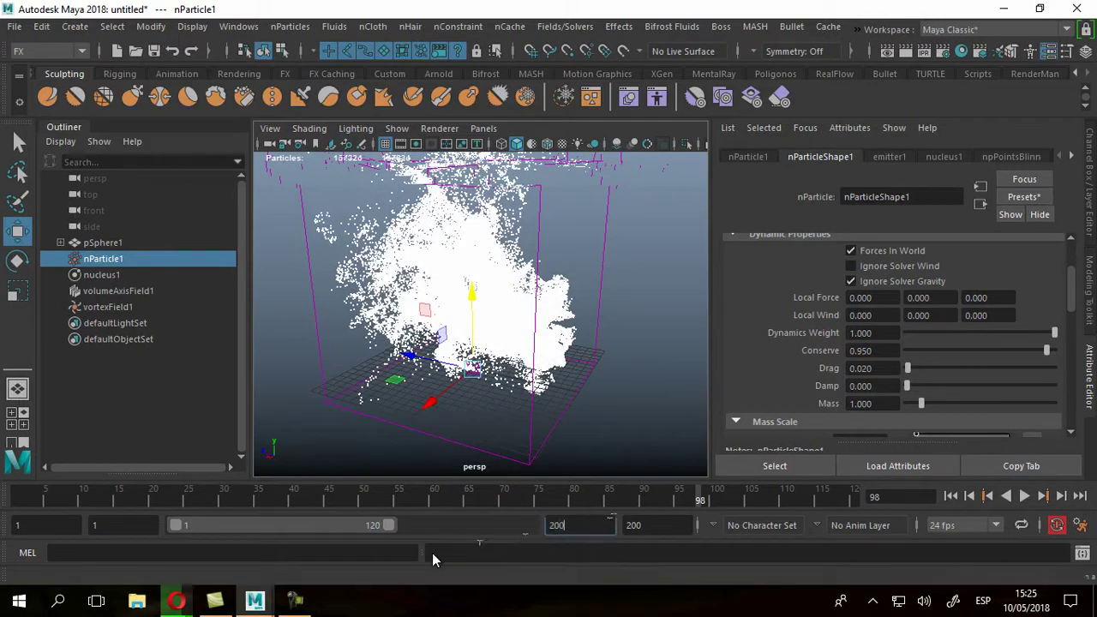
{"action": "key", "text": "Return"}
{"action": "left_click_drag", "start_coordinate": [484, 343], "coordinate": [523, 348], "text": "alt"}
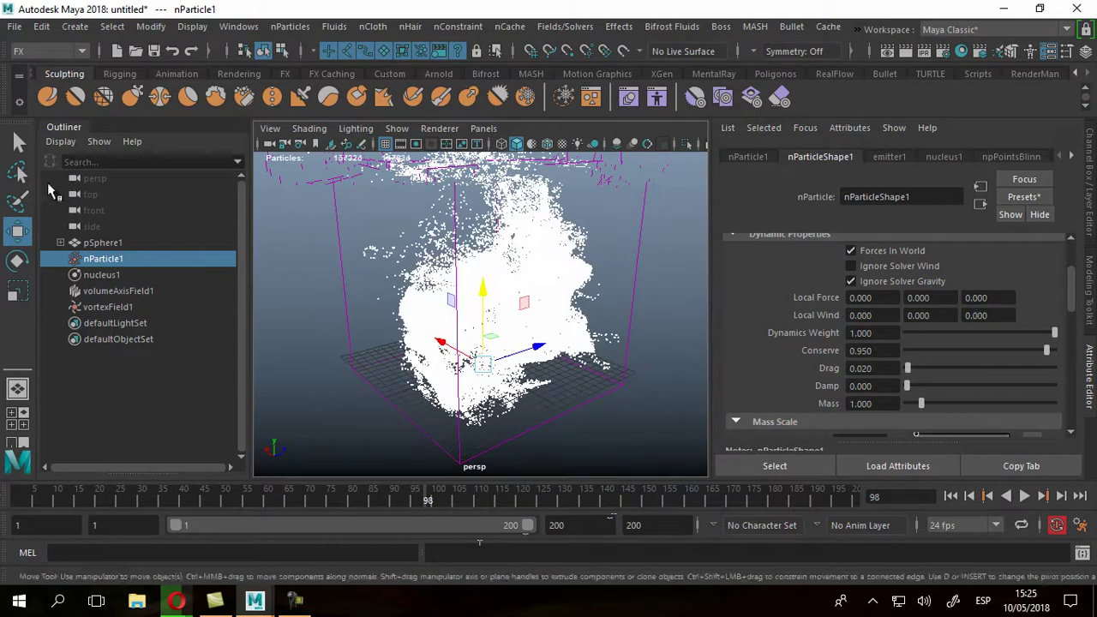
{"action": "left_click", "coordinate": [19, 143]}
{"action": "right_click_drag", "start_coordinate": [496, 285], "coordinate": [519, 300], "text": "alt"}
{"action": "middle_click_drag", "start_coordinate": [519, 300], "coordinate": [514, 318], "text": "alt"}
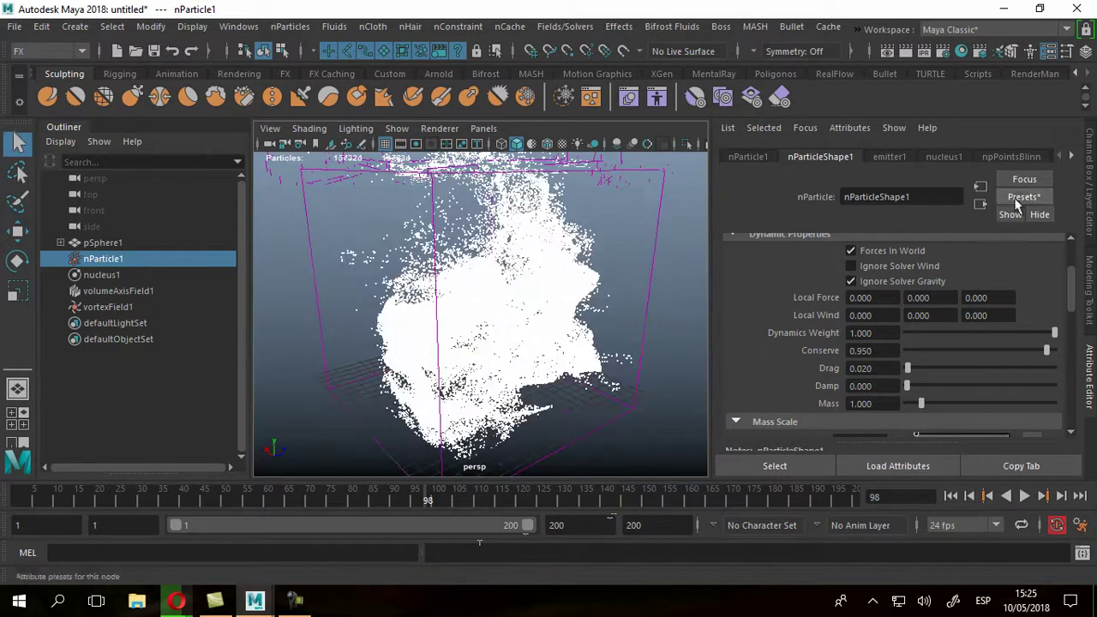
Set the scene's renderer to Arnold Renderer in the render settings and open its sampling options.
{"action": "left_click", "coordinate": [943, 55]}
{"action": "left_click_drag", "start_coordinate": [906, 26], "coordinate": [482, 26]}
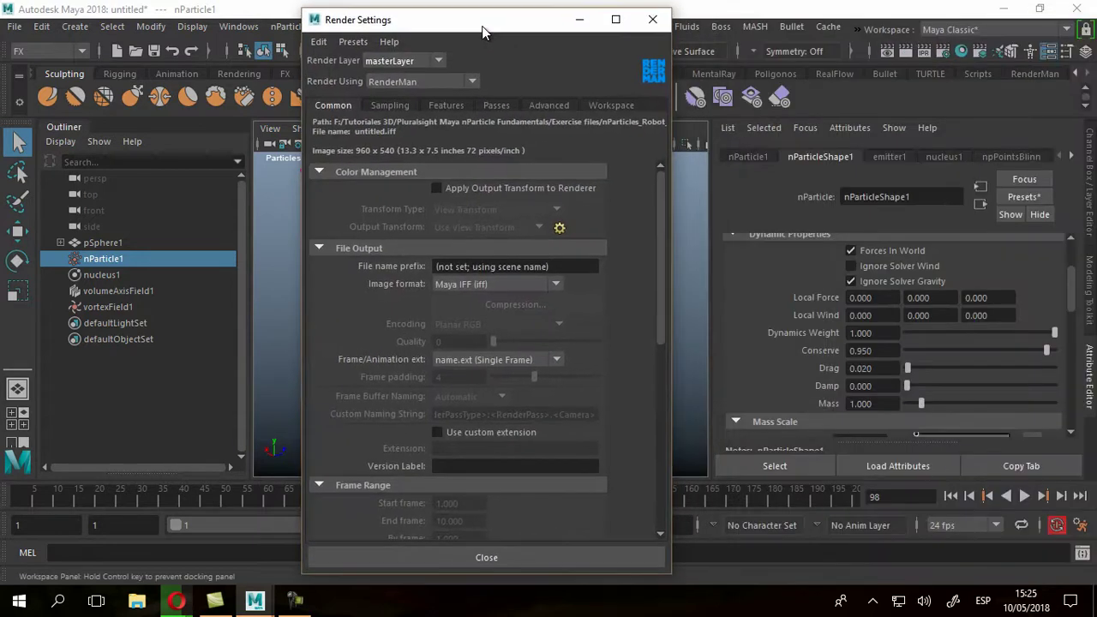
{"action": "left_click", "coordinate": [450, 80]}
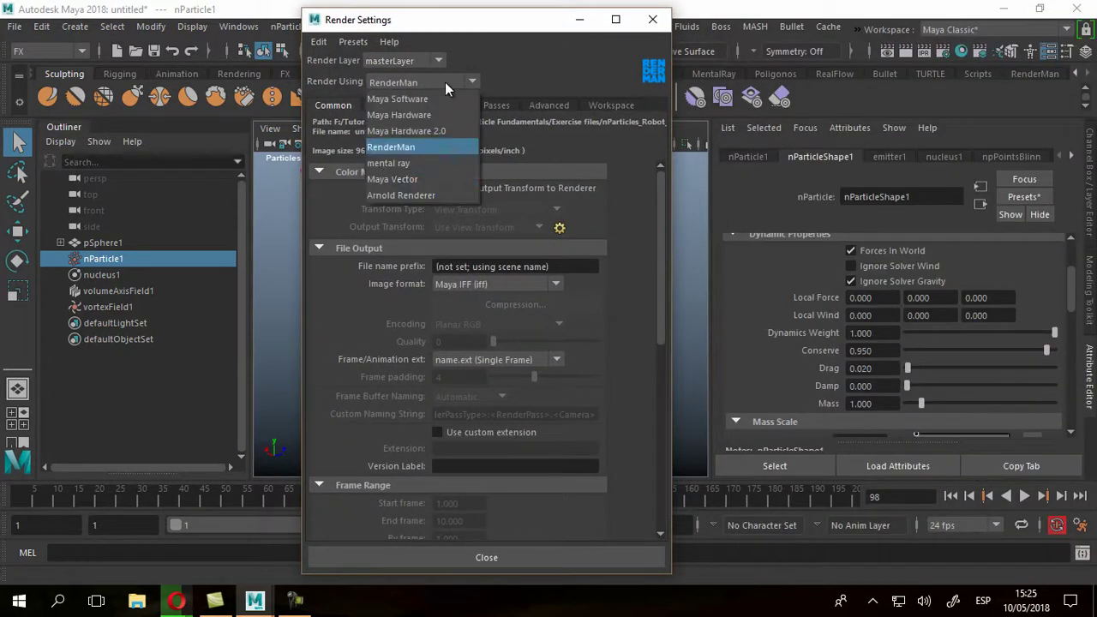
{"action": "left_click", "coordinate": [427, 197]}
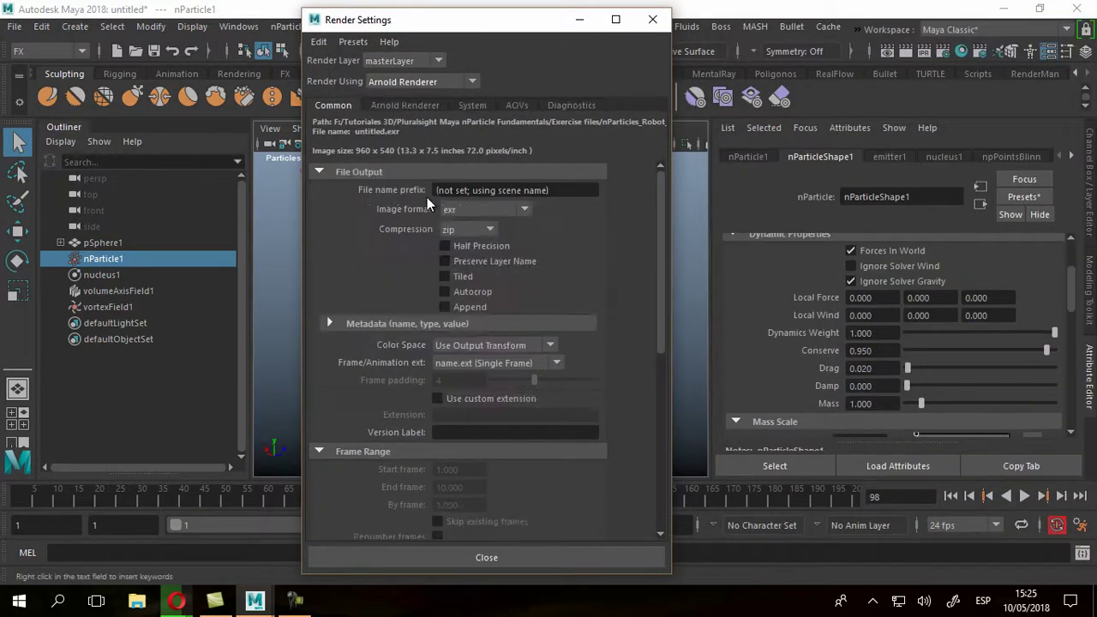
{"action": "left_click", "coordinate": [408, 105]}
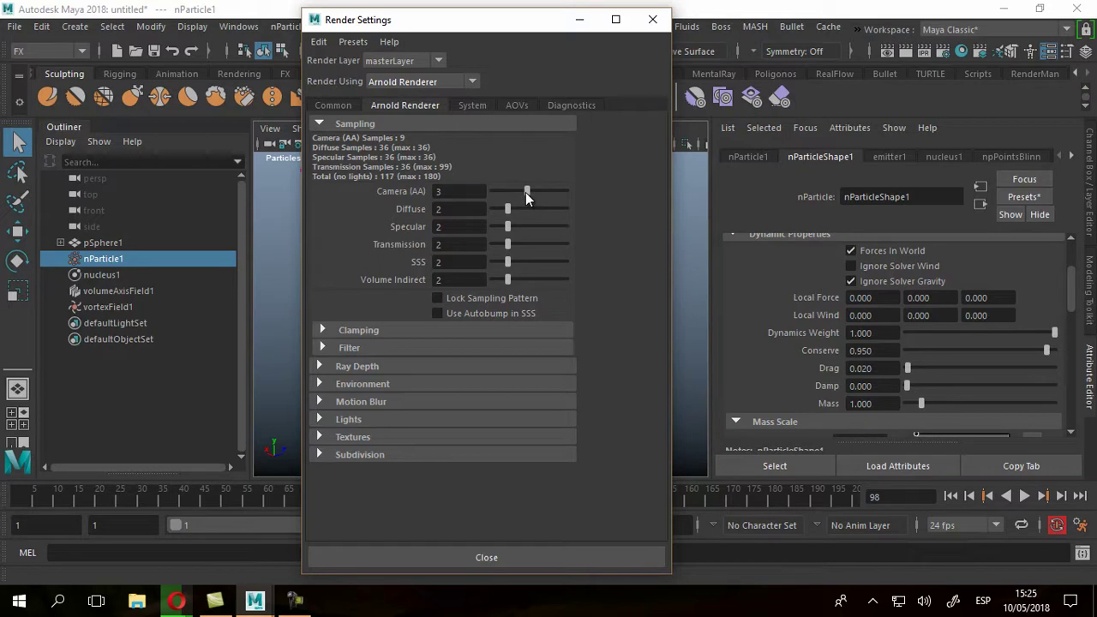
Set Arnold's Camera (AA) samples to 2, close the render settings and render the current frame.
{"action": "left_click_drag", "start_coordinate": [522, 192], "coordinate": [519, 192]}
{"action": "left_click", "coordinate": [655, 26]}
{"action": "mouse_move", "coordinate": [580, 312]}
{"action": "left_mouse_down", "text": "alt"}
{"action": "mouse_move", "coordinate": [571, 350]}
{"action": "mouse_move", "coordinate": [661, 345]}
{"action": "mouse_move", "coordinate": [505, 338]}
{"action": "mouse_move", "coordinate": [649, 392]}
{"action": "mouse_move", "coordinate": [657, 337]}
{"action": "mouse_move", "coordinate": [592, 326]}
{"action": "left_mouse_up", "text": "alt"}
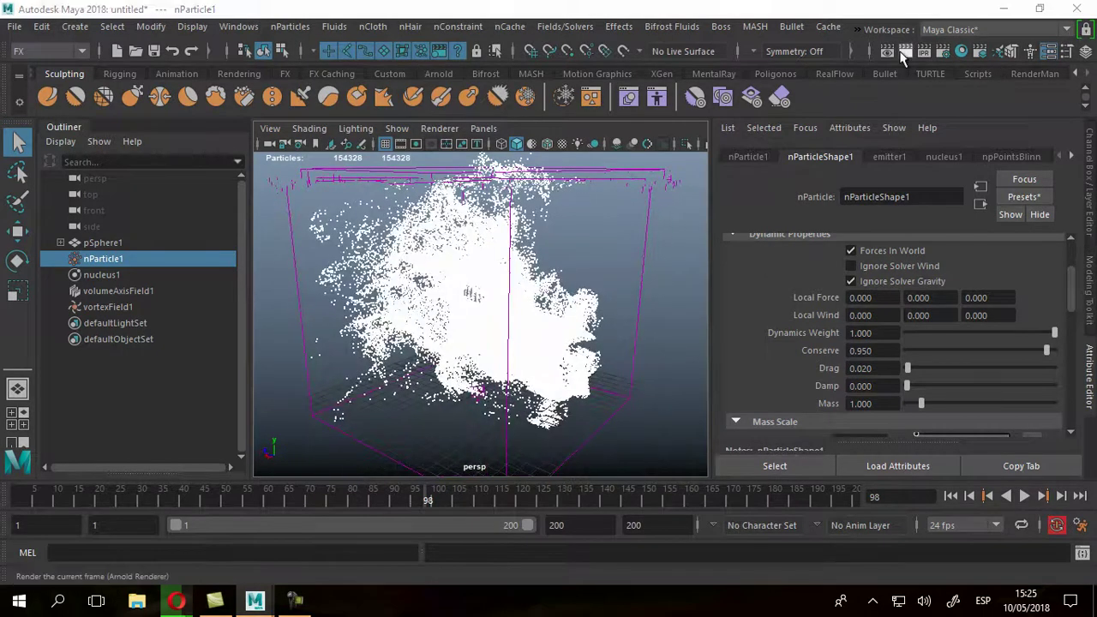
{"action": "left_click", "coordinate": [906, 50]}
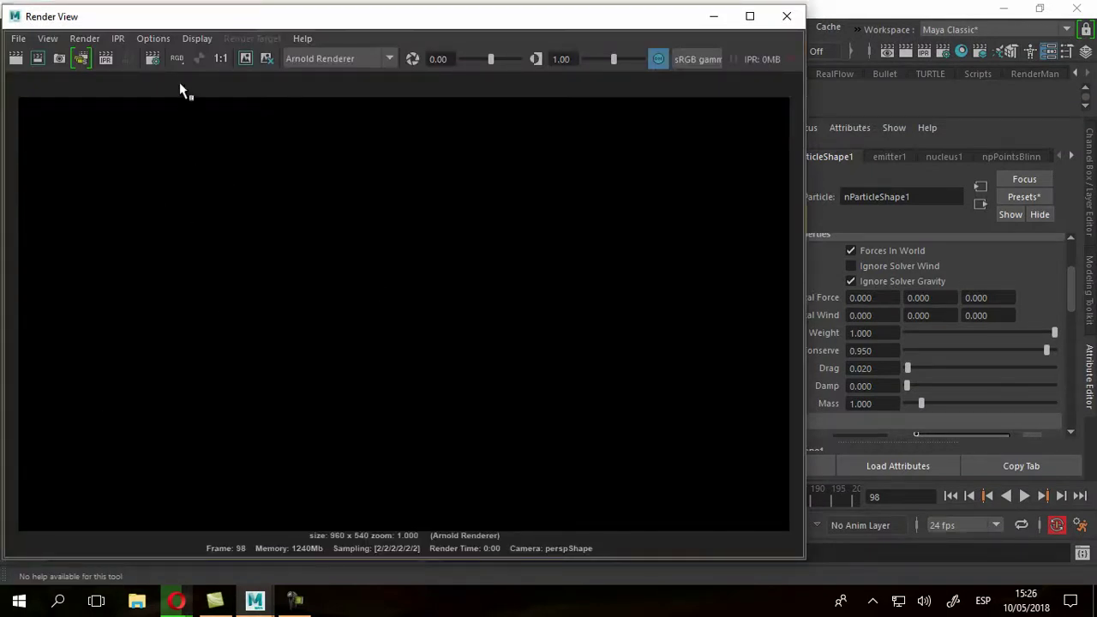
Inspect the render's alpha channel, restore the RGB display and close the render view.
{"action": "left_click", "coordinate": [197, 58]}
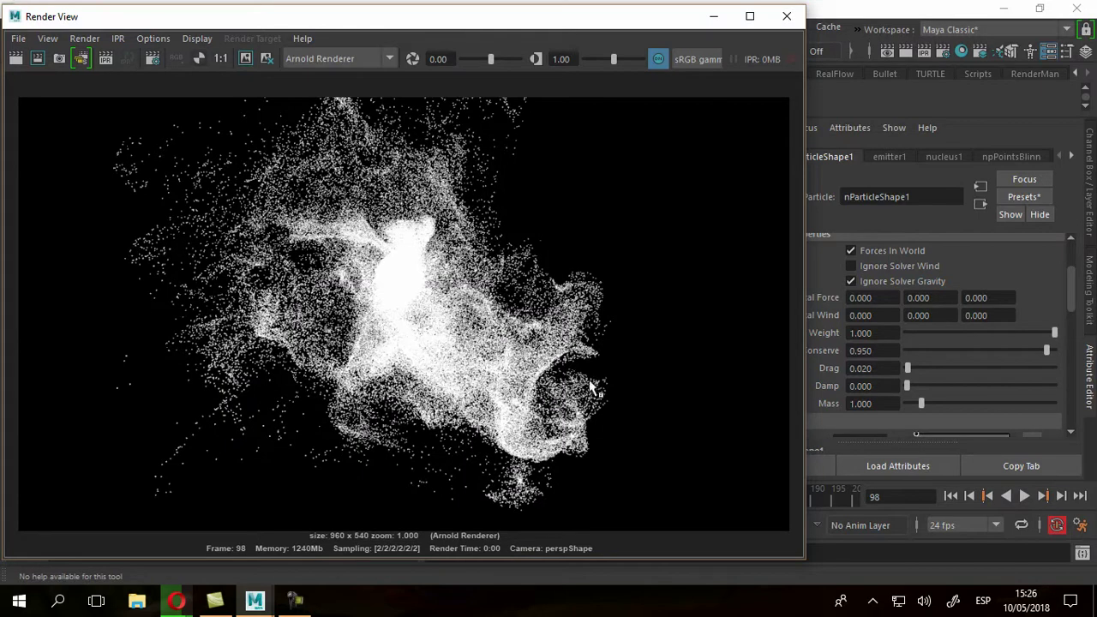
{"action": "left_click", "coordinate": [189, 57]}
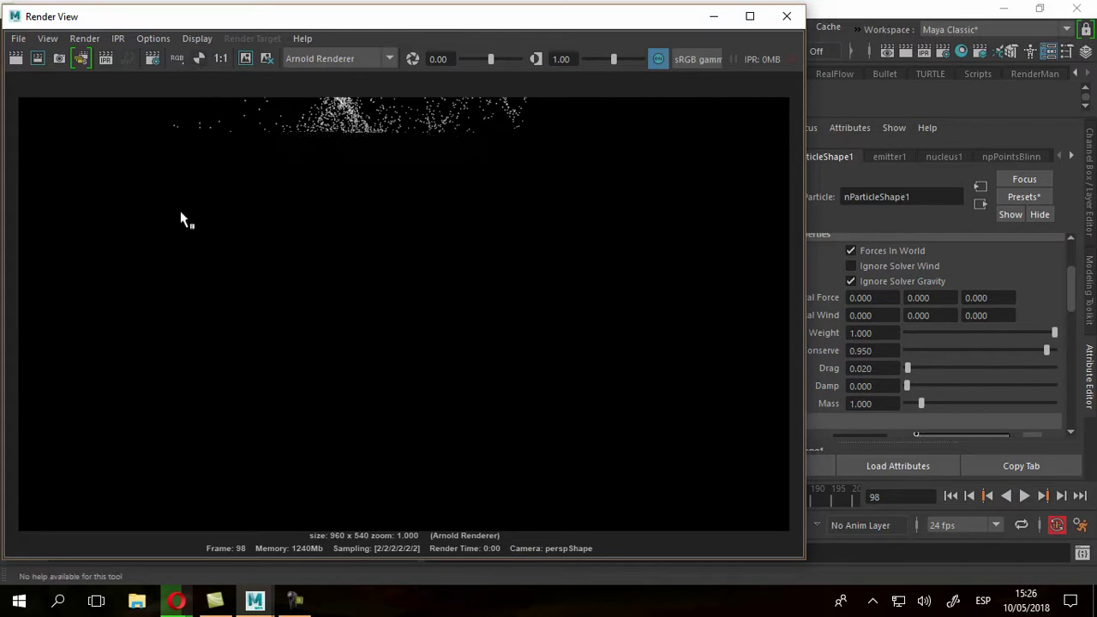
{"action": "left_click", "coordinate": [786, 17]}
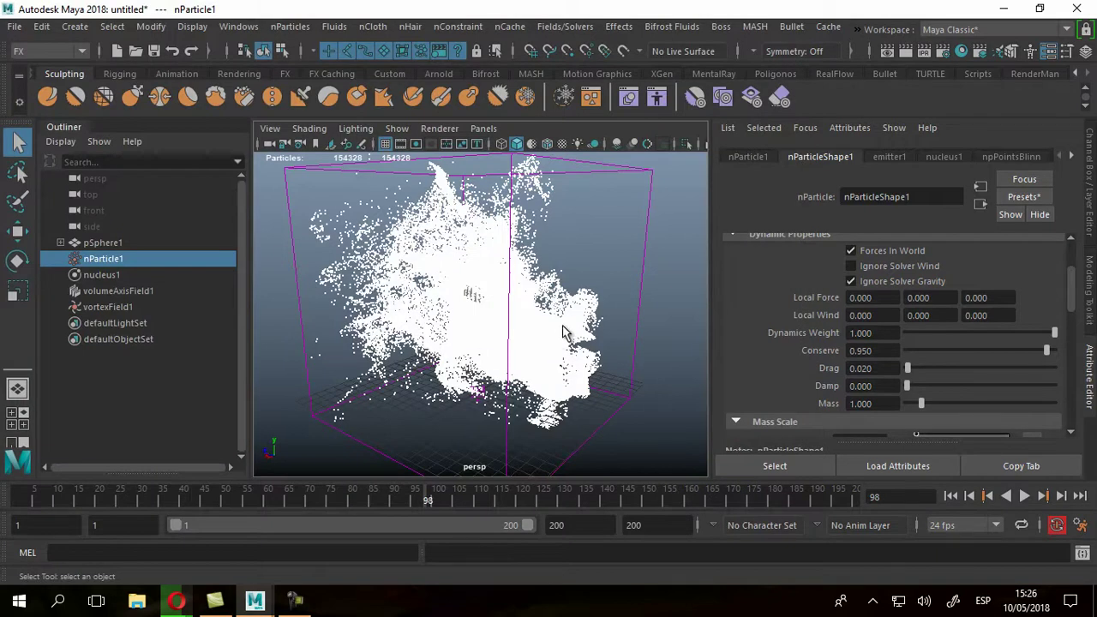
Switch to the Rendering menu set and create an Arnold area light.
{"action": "scroll", "coordinate": [588, 324], "scroll_direction": "down", "scroll_amount": 5}
{"action": "left_click_drag", "start_coordinate": [587, 324], "coordinate": [507, 354], "text": "alt"}
{"action": "left_click_drag", "start_coordinate": [506, 302], "coordinate": [481, 321], "text": "alt"}
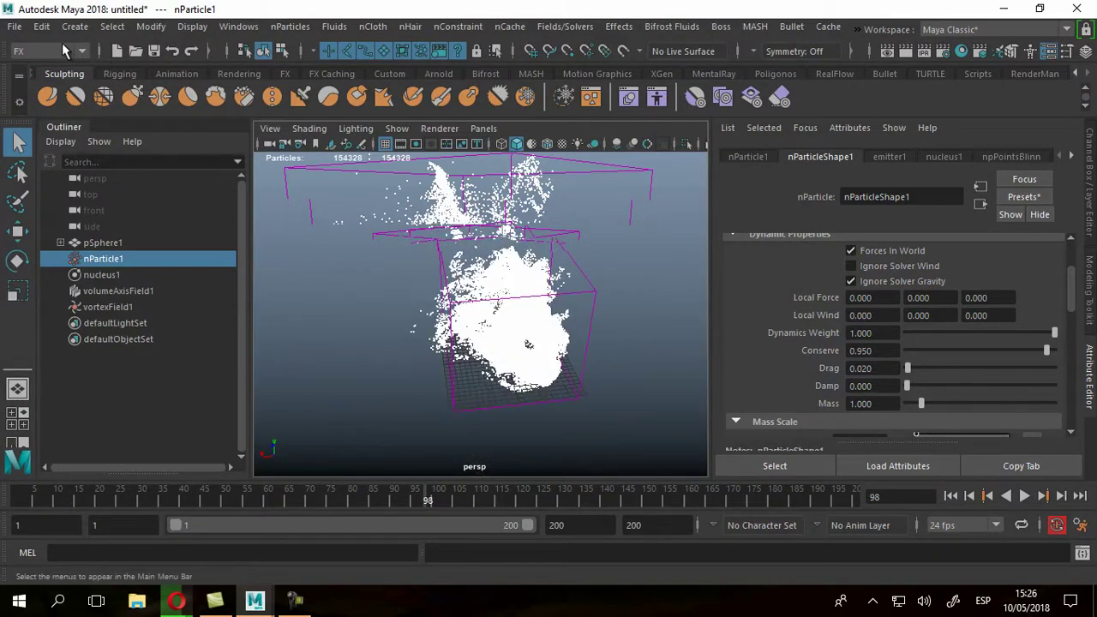
{"action": "left_click", "coordinate": [72, 50]}
{"action": "left_click", "coordinate": [39, 121]}
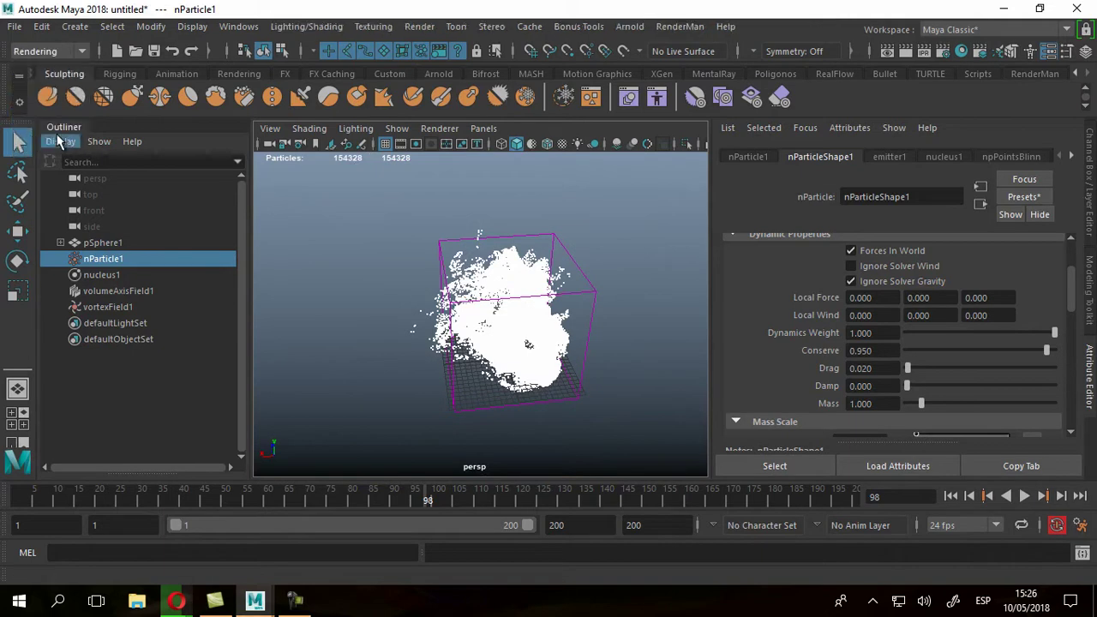
{"action": "left_click", "coordinate": [630, 26]}
{"action": "mouse_move", "coordinate": [661, 109]}
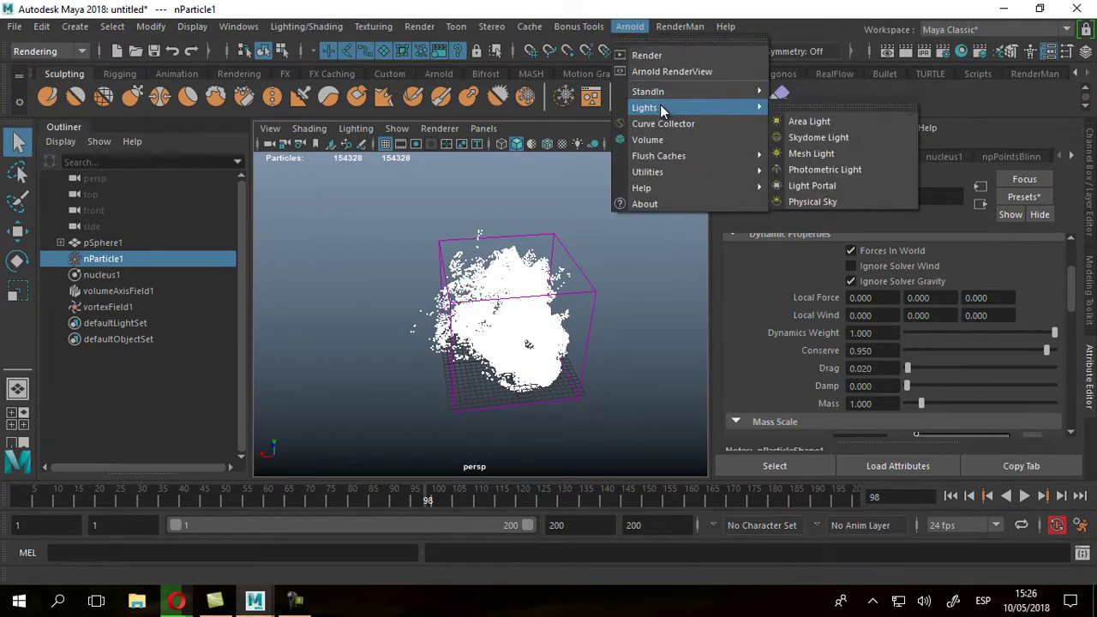
{"action": "left_click", "coordinate": [810, 121]}
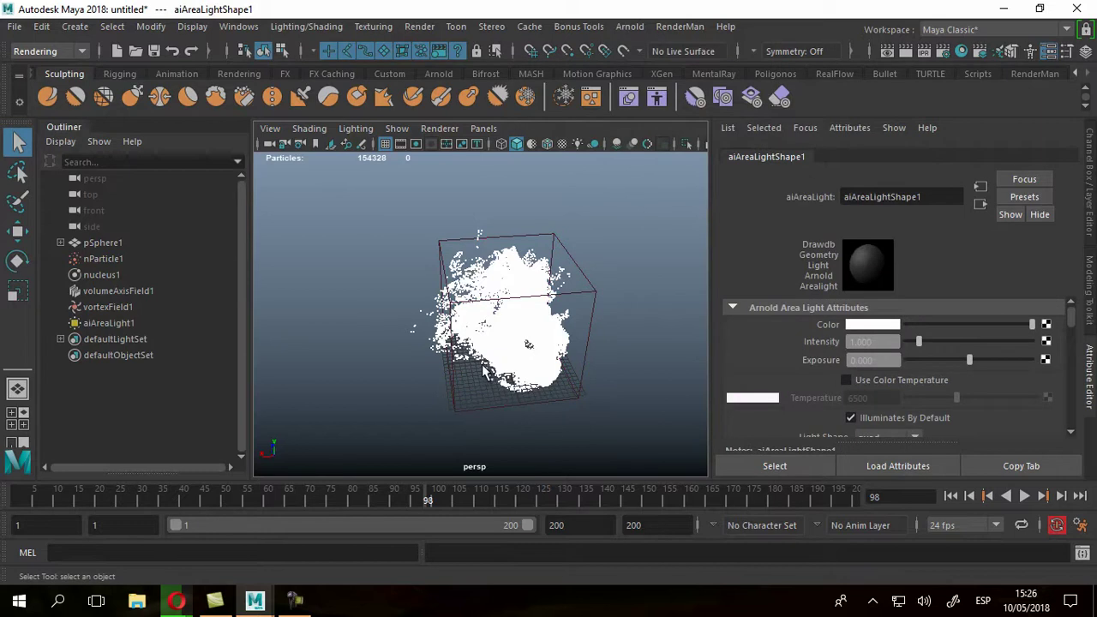
Move the area light along the X axis, well clear of the particle cloud's bounding box.
{"action": "scroll", "coordinate": [541, 324], "scroll_direction": "up", "scroll_amount": 3}
{"action": "key", "text": "w"}
{"action": "left_click_drag", "start_coordinate": [442, 388], "coordinate": [256, 411]}
{"action": "scroll", "coordinate": [441, 392], "scroll_direction": "down", "scroll_amount": 3}
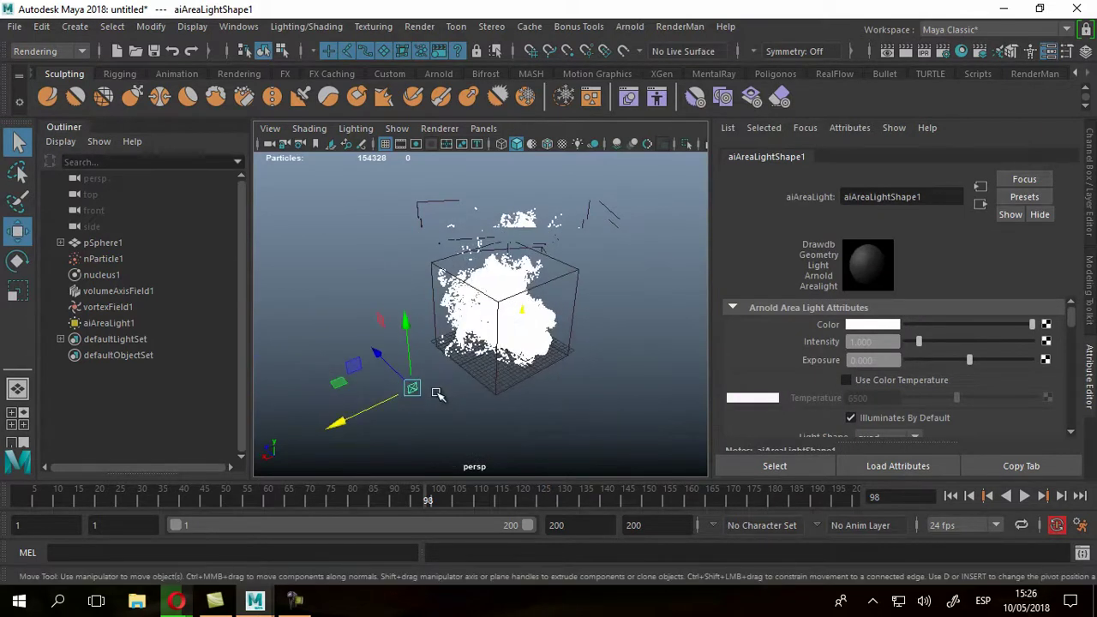
Rotate the area light to 90 degrees around Y so that it faces the particle cloud.
{"action": "key", "text": "e"}
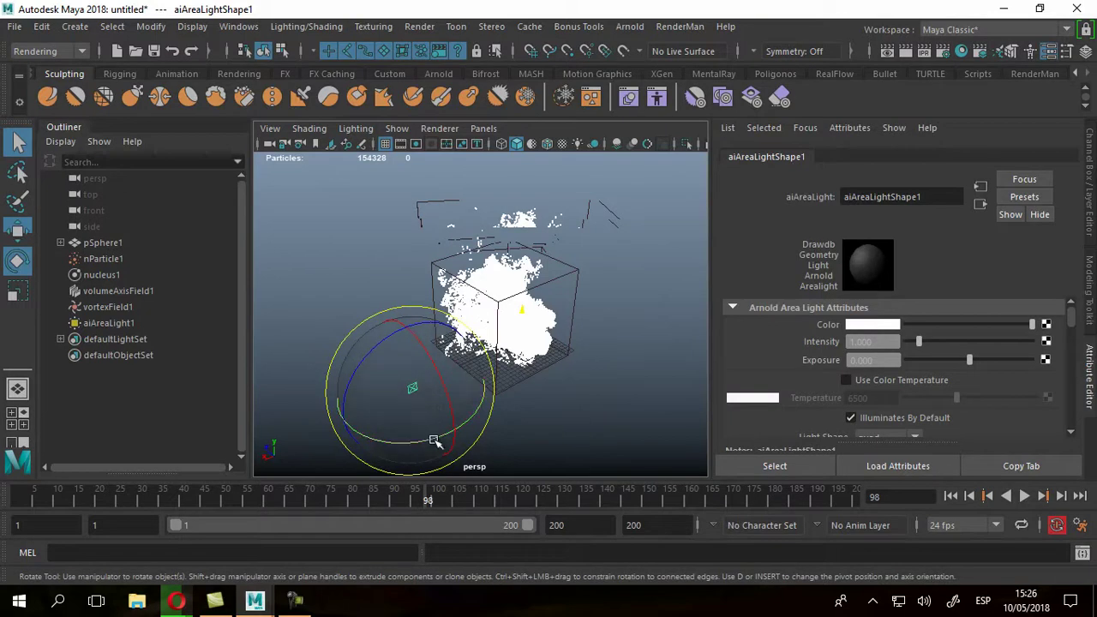
{"action": "left_click_drag", "start_coordinate": [433, 441], "coordinate": [333, 419]}
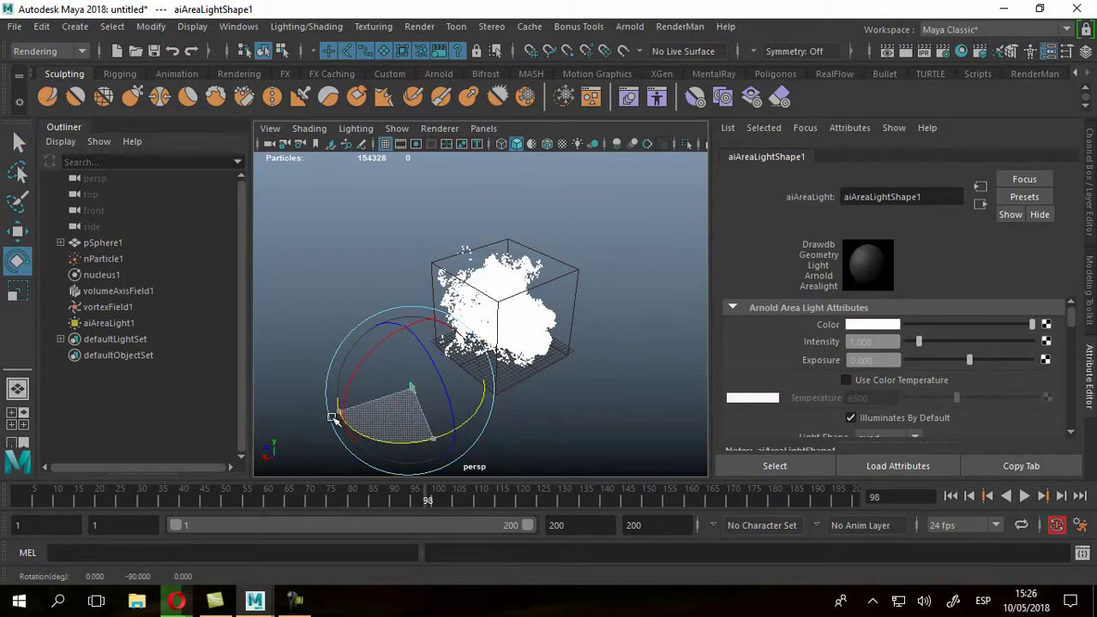
{"action": "left_click_drag", "start_coordinate": [548, 403], "coordinate": [483, 390], "text": "alt"}
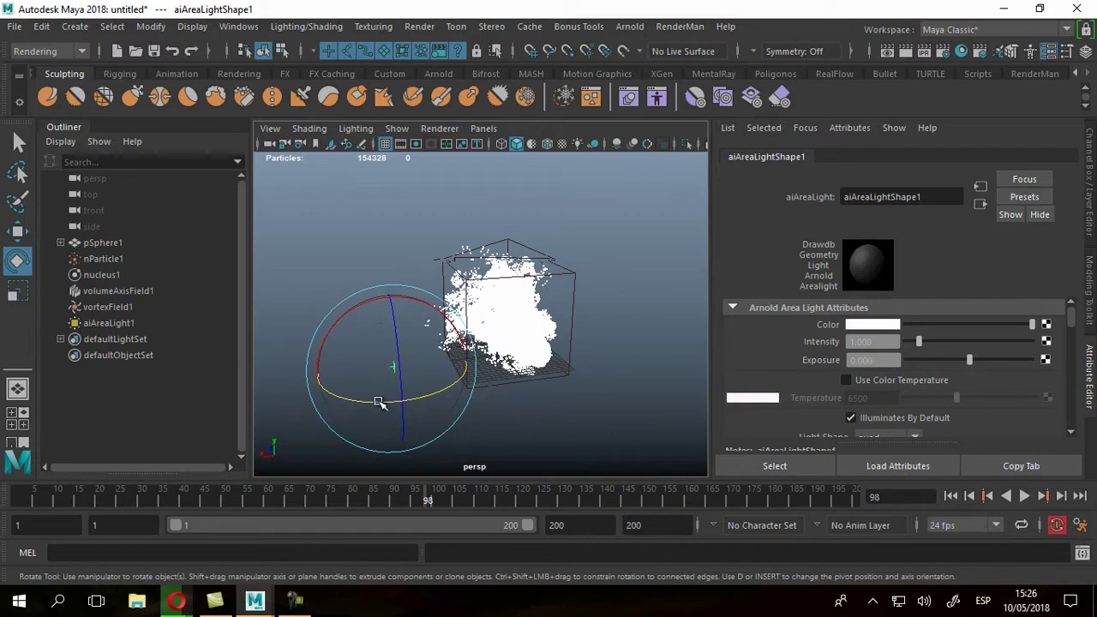
{"action": "left_click_drag", "start_coordinate": [378, 402], "coordinate": [576, 283]}
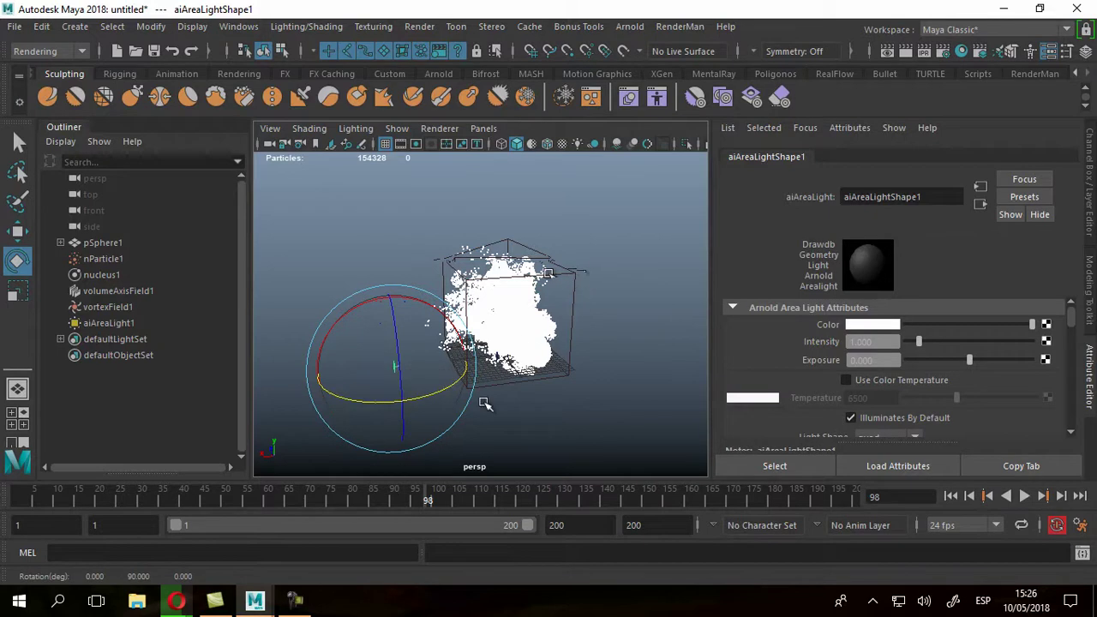
Scale up the area light uniformly and move it higher and farther from the particle cloud.
{"action": "key", "text": "r"}
{"action": "left_click_drag", "start_coordinate": [397, 369], "coordinate": [503, 344]}
{"action": "left_click", "coordinate": [17, 231]}
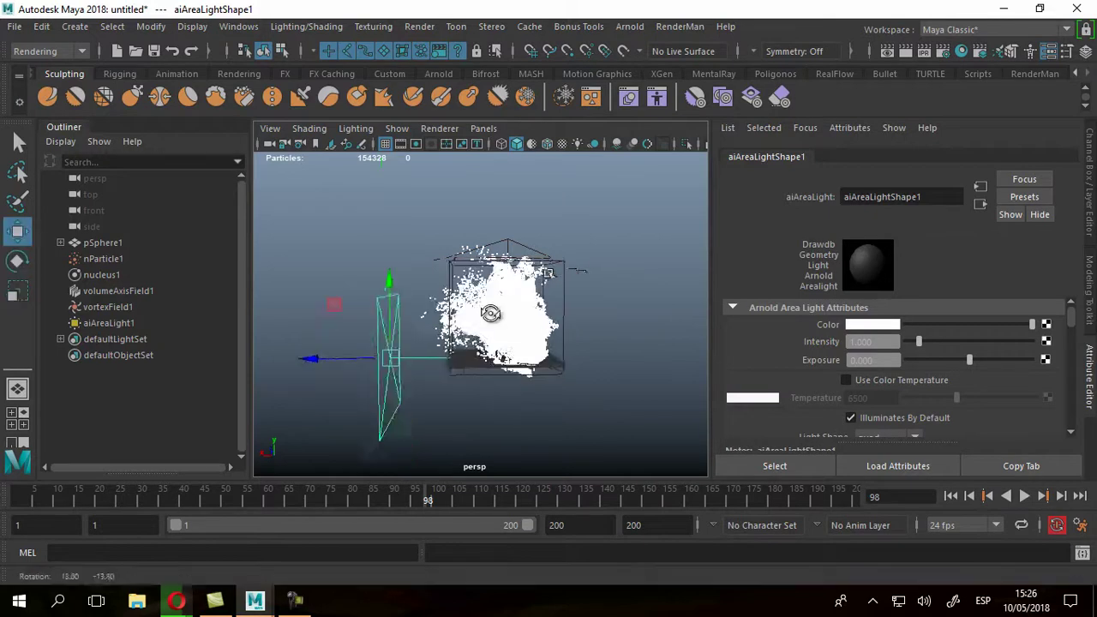
{"action": "middle_click_drag", "start_coordinate": [331, 306], "coordinate": [255, 182]}
{"action": "left_click_drag", "start_coordinate": [256, 182], "coordinate": [241, 171]}
Tilt the raised area light downward so that it points at the particle cloud.
{"action": "left_click_drag", "start_coordinate": [427, 263], "coordinate": [428, 291], "text": "alt"}
{"action": "key", "text": "e"}
{"action": "left_click_drag", "start_coordinate": [363, 227], "coordinate": [366, 255]}
{"action": "left_click_drag", "start_coordinate": [421, 337], "coordinate": [414, 346], "text": "alt"}
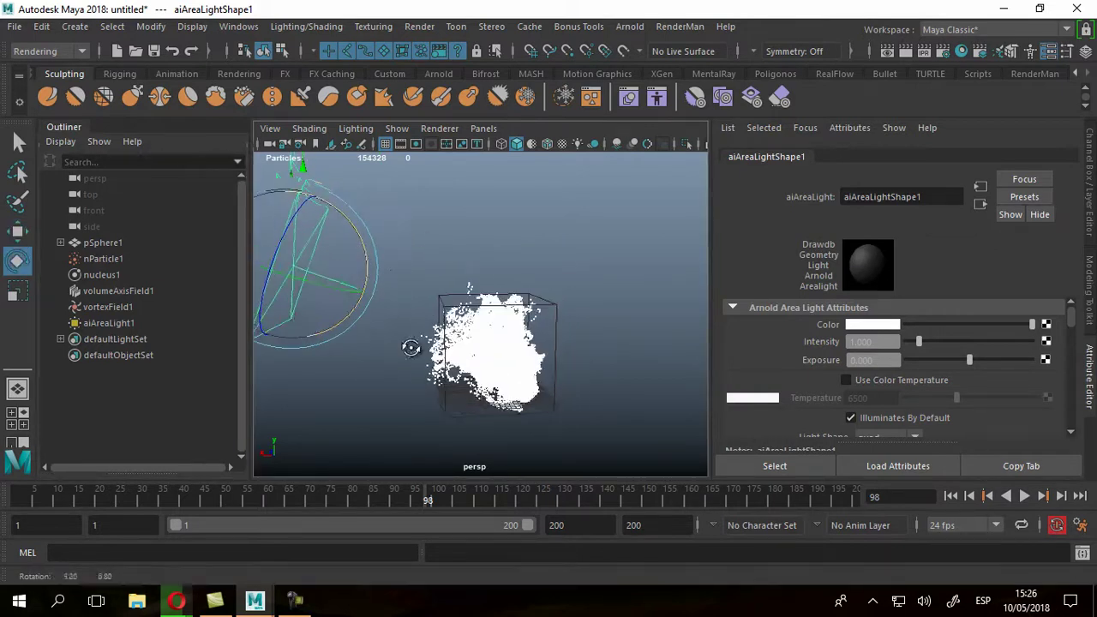
Select the area light and set its Exposure to 8.
{"action": "key", "text": "w"}
{"action": "left_click_drag", "start_coordinate": [292, 283], "coordinate": [308, 235], "text": "alt"}
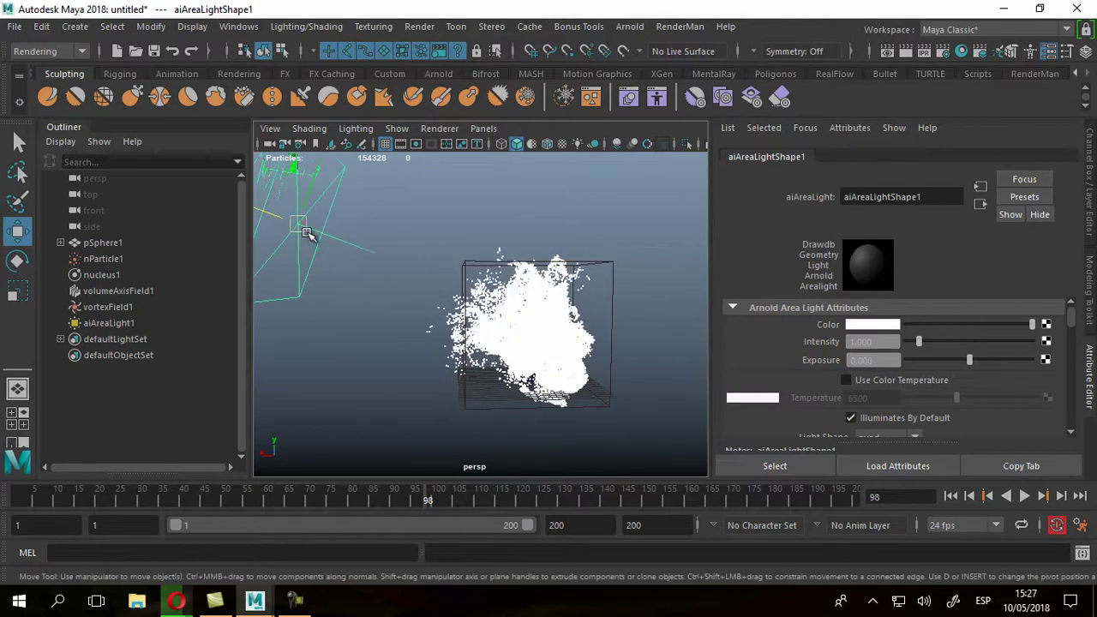
{"action": "left_click", "coordinate": [287, 270]}
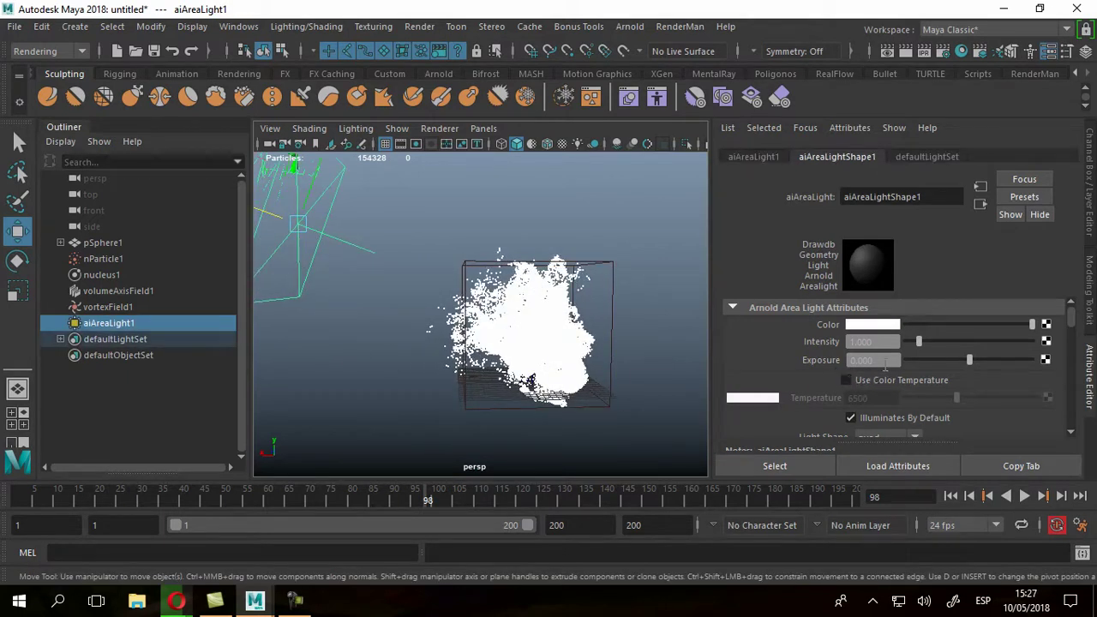
{"action": "type", "text": "8"}
{"action": "key", "text": "Return"}
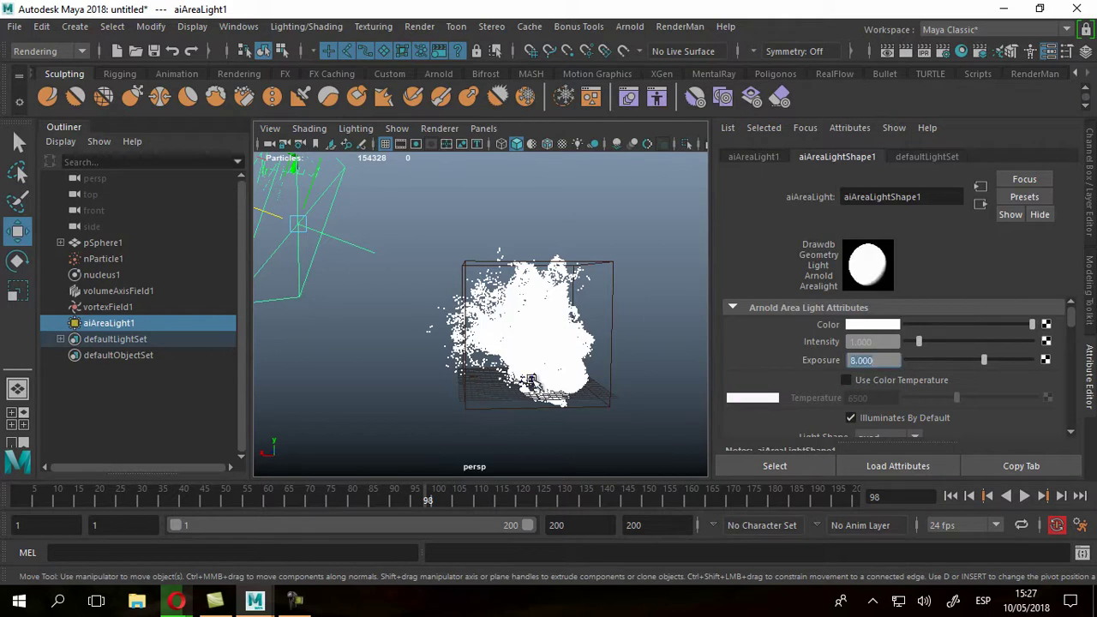
Create a polygon plane, scale it up into a large floor and lower it slightly beneath the particle cloud.
{"action": "left_click_drag", "start_coordinate": [494, 351], "coordinate": [582, 495], "text": "alt"}
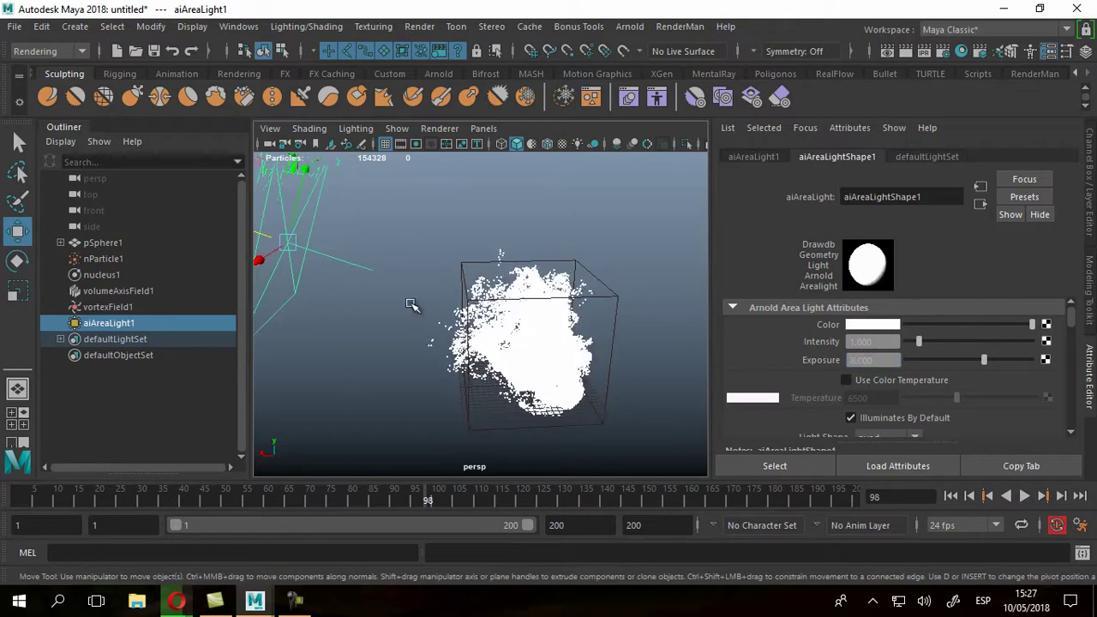
{"action": "left_click", "coordinate": [74, 27]}
{"action": "mouse_move", "coordinate": [122, 83]}
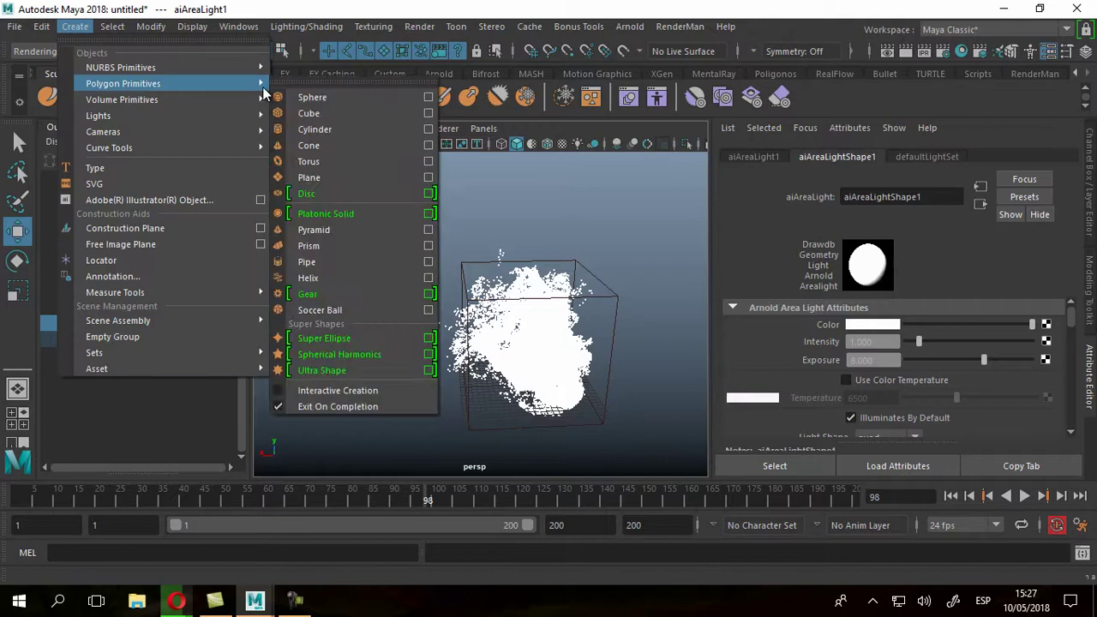
{"action": "left_click", "coordinate": [308, 177]}
{"action": "key", "text": "r"}
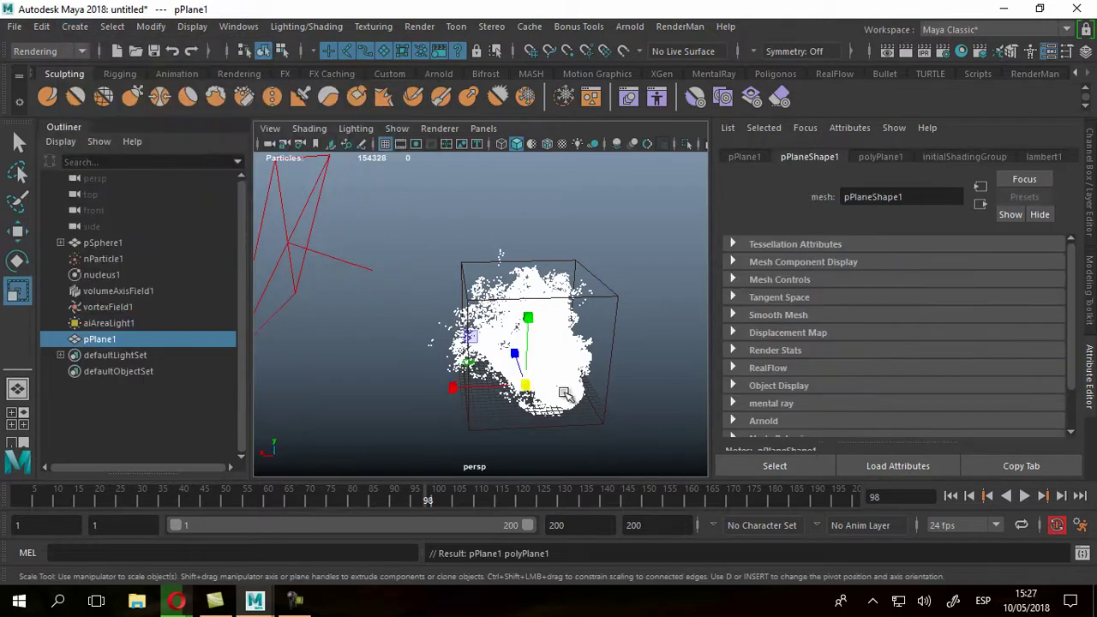
{"action": "left_click_drag", "start_coordinate": [526, 394], "coordinate": [600, 445]}
{"action": "left_click_drag", "start_coordinate": [598, 368], "coordinate": [491, 364], "text": "alt"}
{"action": "left_click", "coordinate": [17, 232]}
{"action": "left_click_drag", "start_coordinate": [535, 304], "coordinate": [537, 328]}
Render the current frame with the particle cloud and floor in view, then close the render view.
{"action": "left_click_drag", "start_coordinate": [562, 379], "coordinate": [538, 341], "text": "alt"}
{"action": "middle_click_drag", "start_coordinate": [538, 340], "coordinate": [521, 345], "text": "alt"}
{"action": "left_click", "coordinate": [904, 53]}
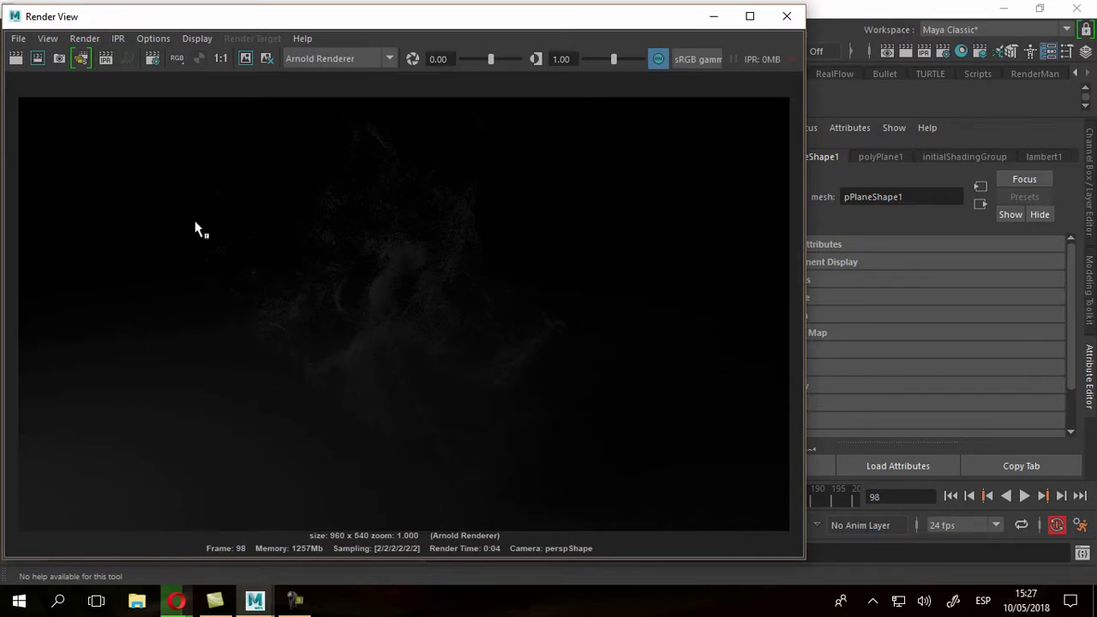
{"action": "left_click", "coordinate": [779, 18]}
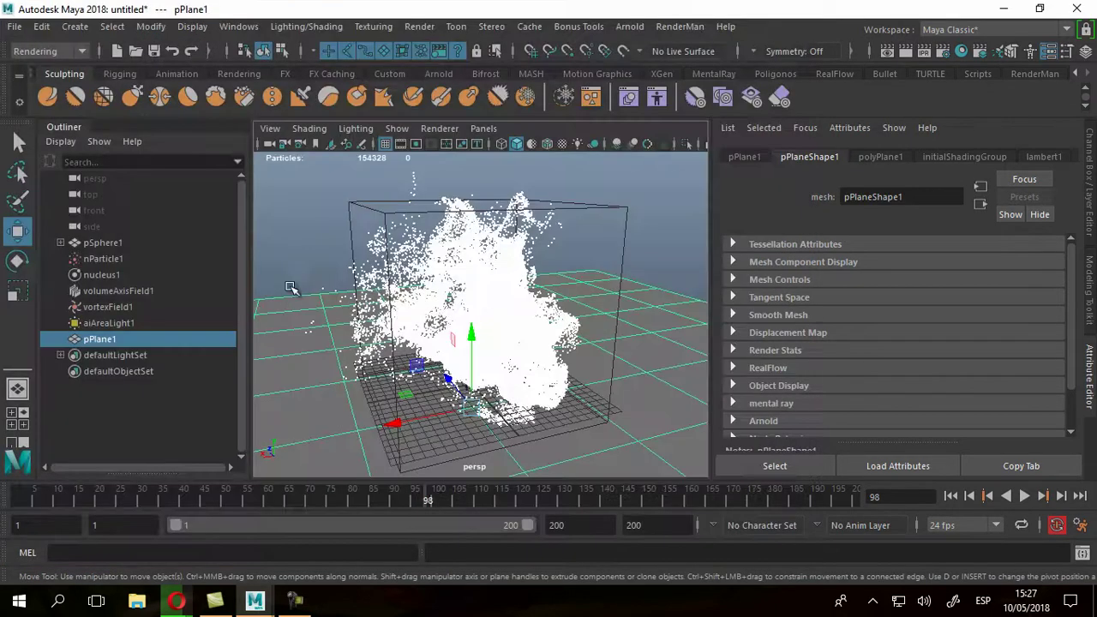
Set the area light's Exposure to 12, render the current frame and close the render view.
{"action": "left_click", "coordinate": [117, 323]}
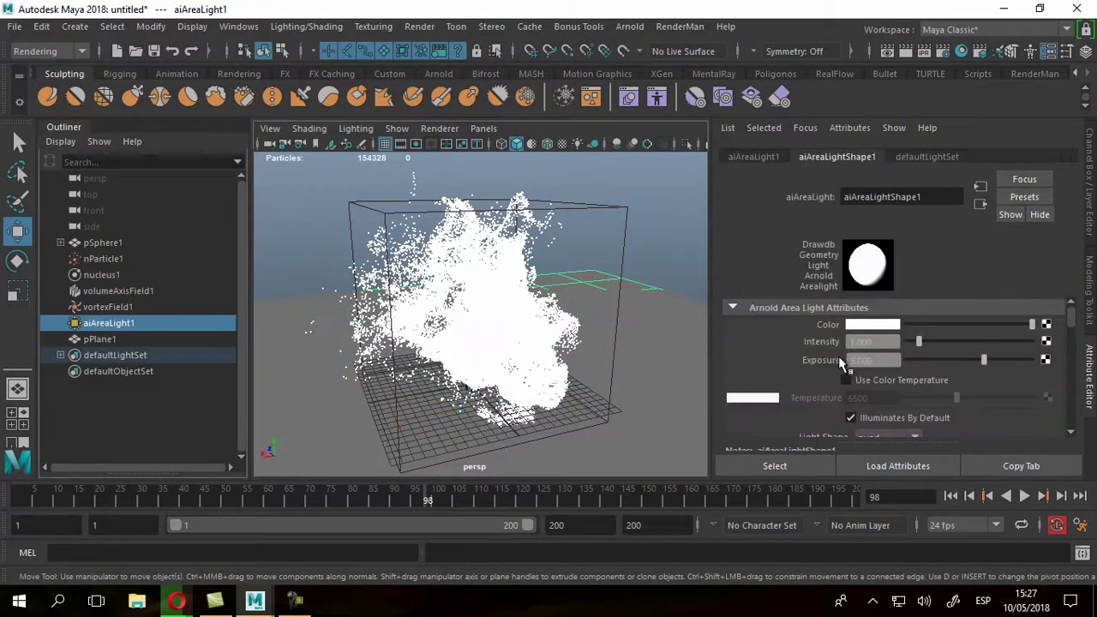
{"action": "left_click", "coordinate": [862, 361]}
{"action": "type", "text": "12"}
{"action": "key", "text": "Return"}
{"action": "left_click", "coordinate": [905, 52]}
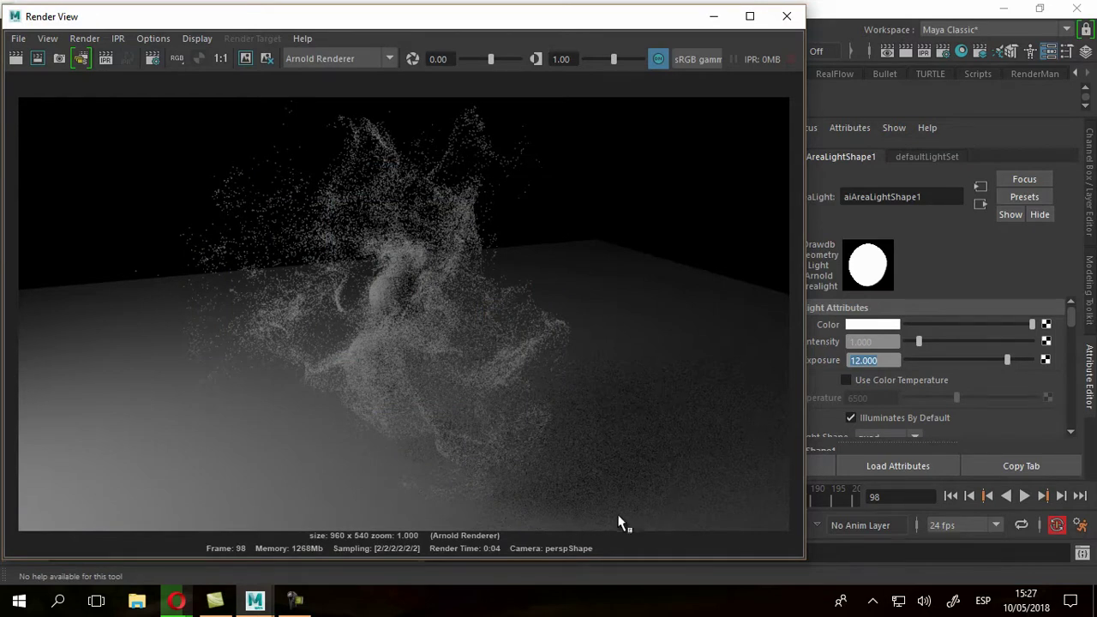
{"action": "left_click", "coordinate": [787, 16]}
Set the area light's Exposure to 14, render the frame from a lower angle and inspect the particles up close.
{"action": "left_click_drag", "start_coordinate": [604, 259], "coordinate": [477, 351], "text": "alt"}
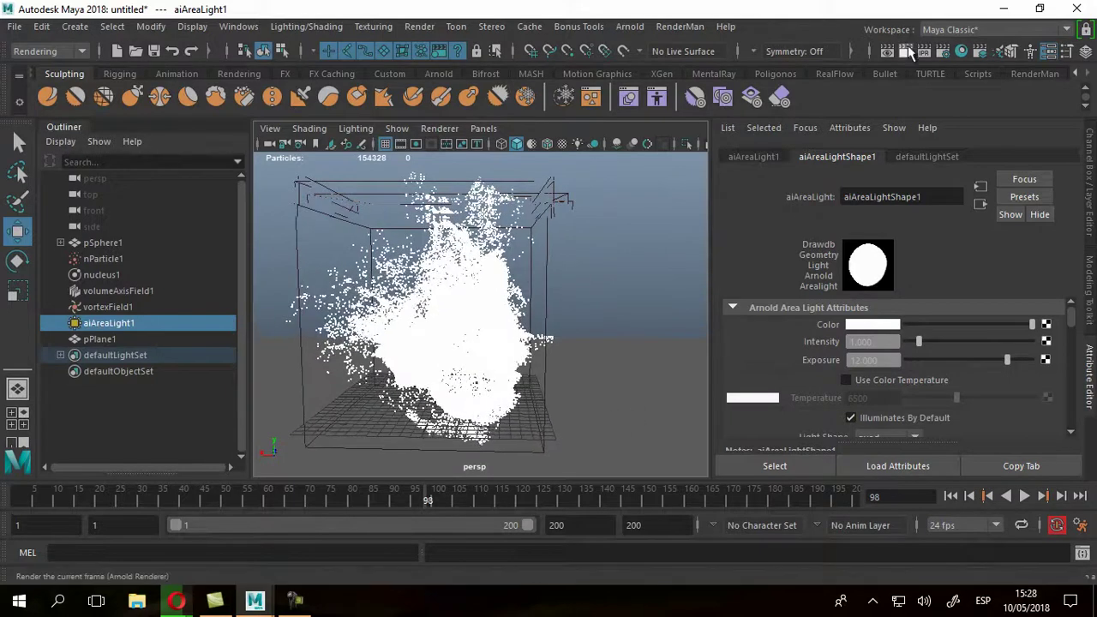
{"action": "left_click", "coordinate": [888, 360]}
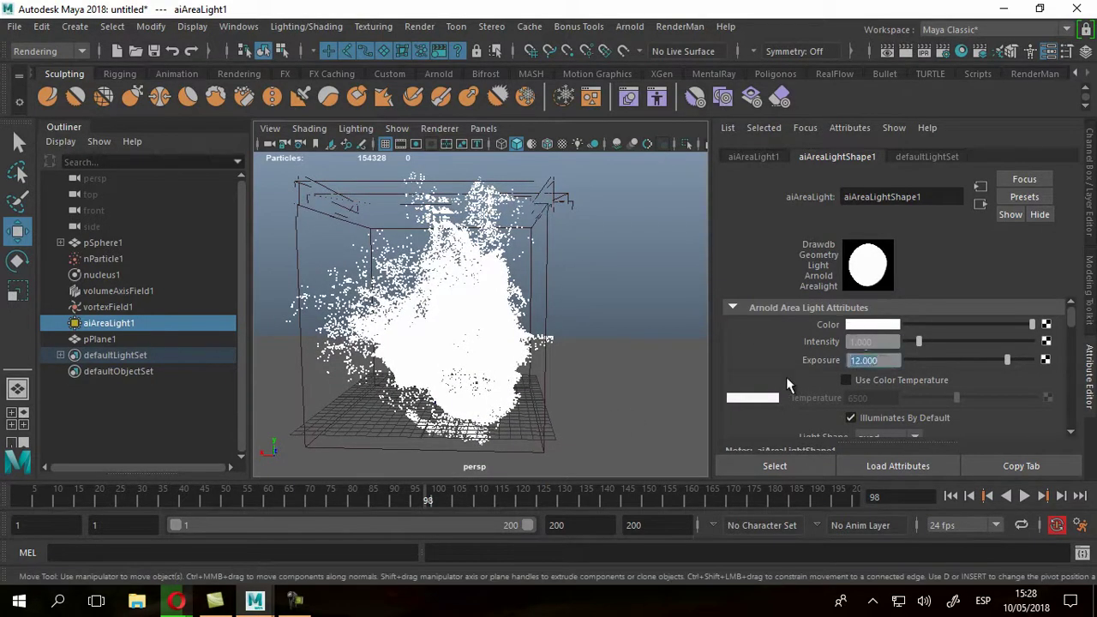
{"action": "type", "text": "14"}
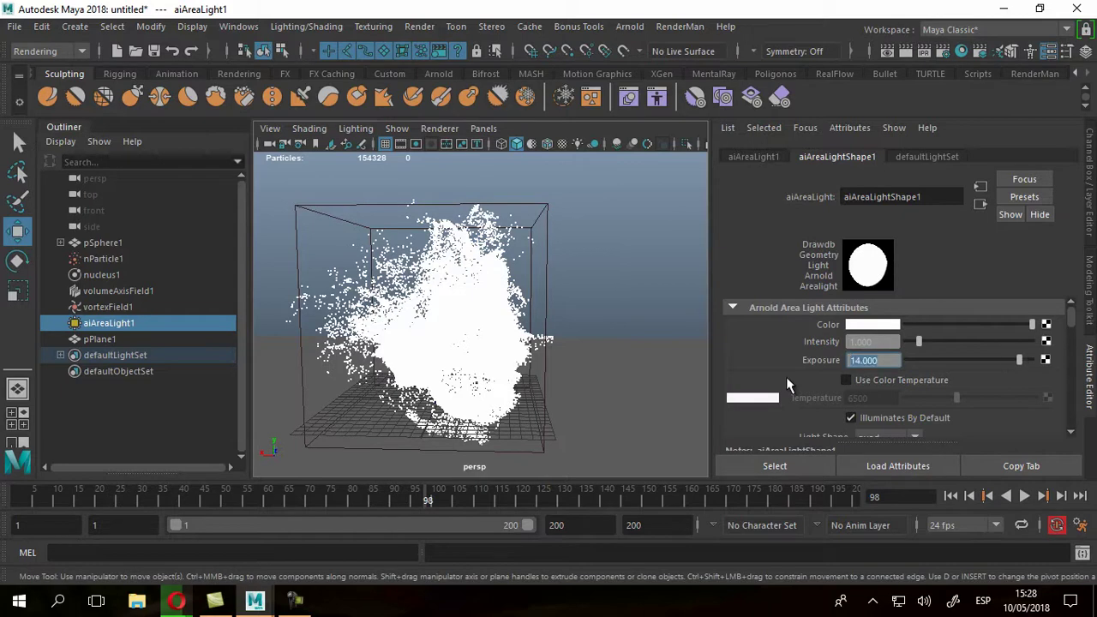
{"action": "key", "text": "Return"}
{"action": "left_click", "coordinate": [905, 51]}
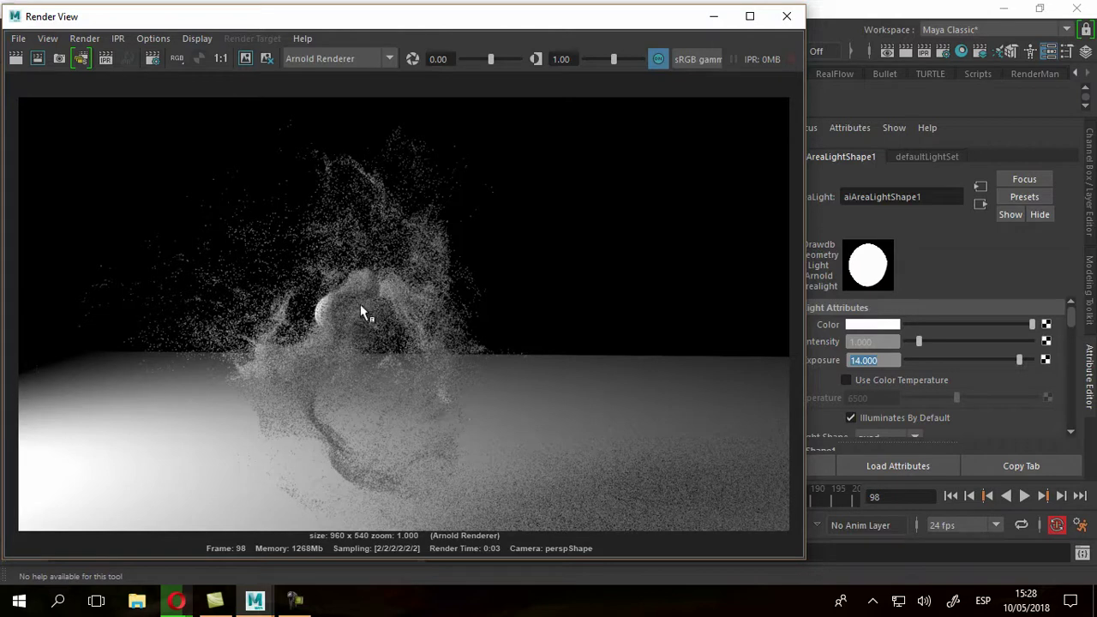
{"action": "scroll", "coordinate": [327, 326], "scroll_direction": "up", "scroll_amount": 5}
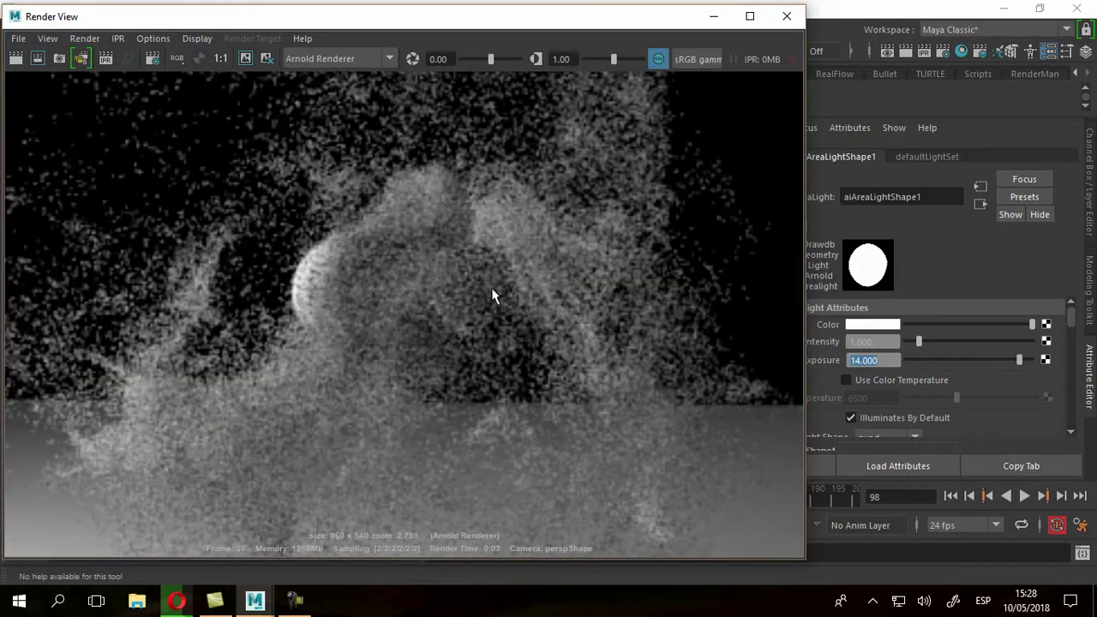
{"action": "left_click", "coordinate": [796, 17]}
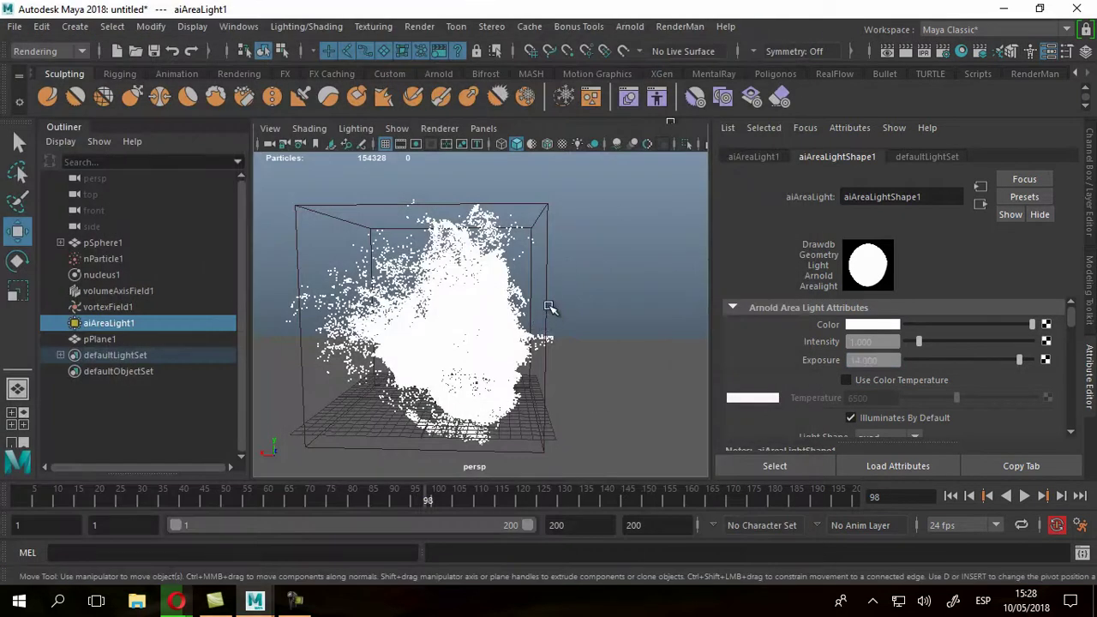
{"action": "left_click_drag", "start_coordinate": [480, 321], "coordinate": [467, 321], "text": "alt"}
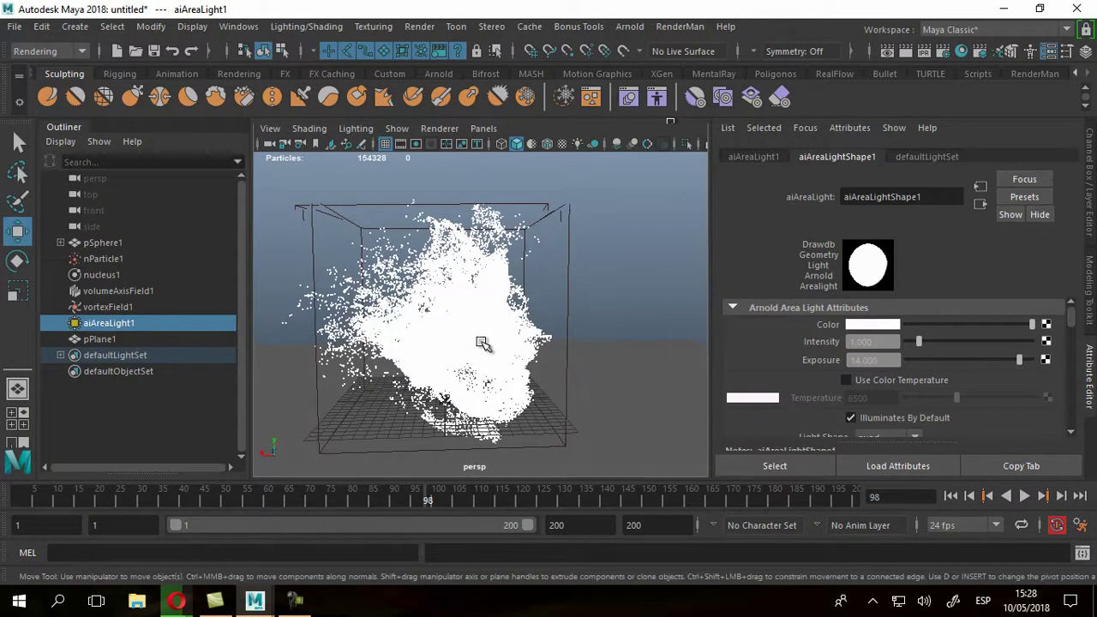
{"action": "middle_click_drag", "start_coordinate": [553, 378], "coordinate": [552, 355], "text": "alt"}
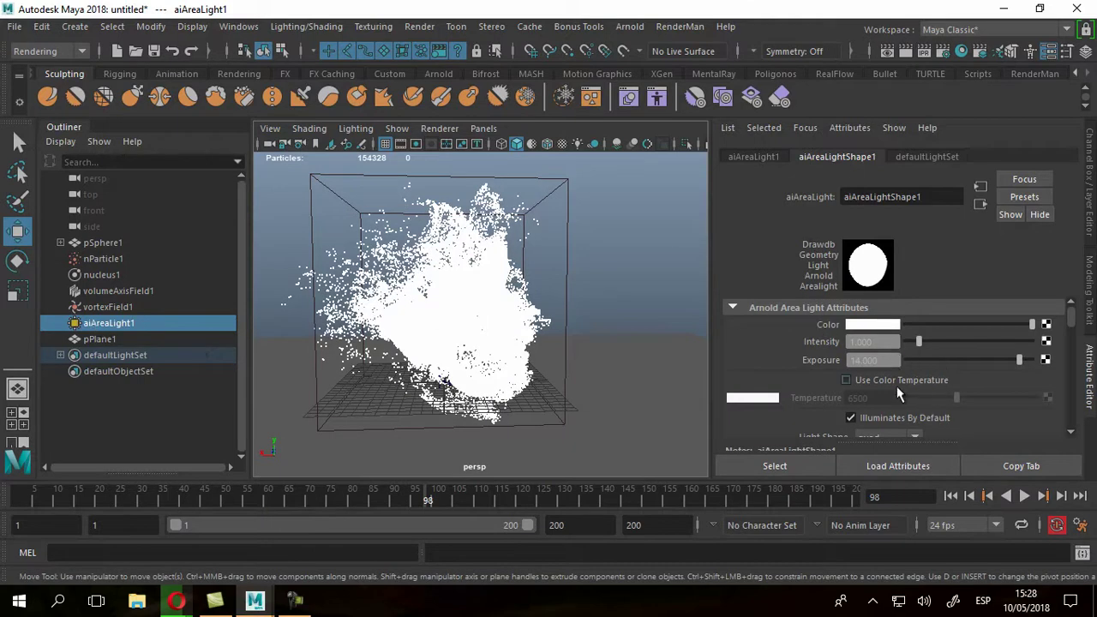
{"action": "left_click_drag", "start_coordinate": [591, 401], "coordinate": [525, 360], "text": "alt"}
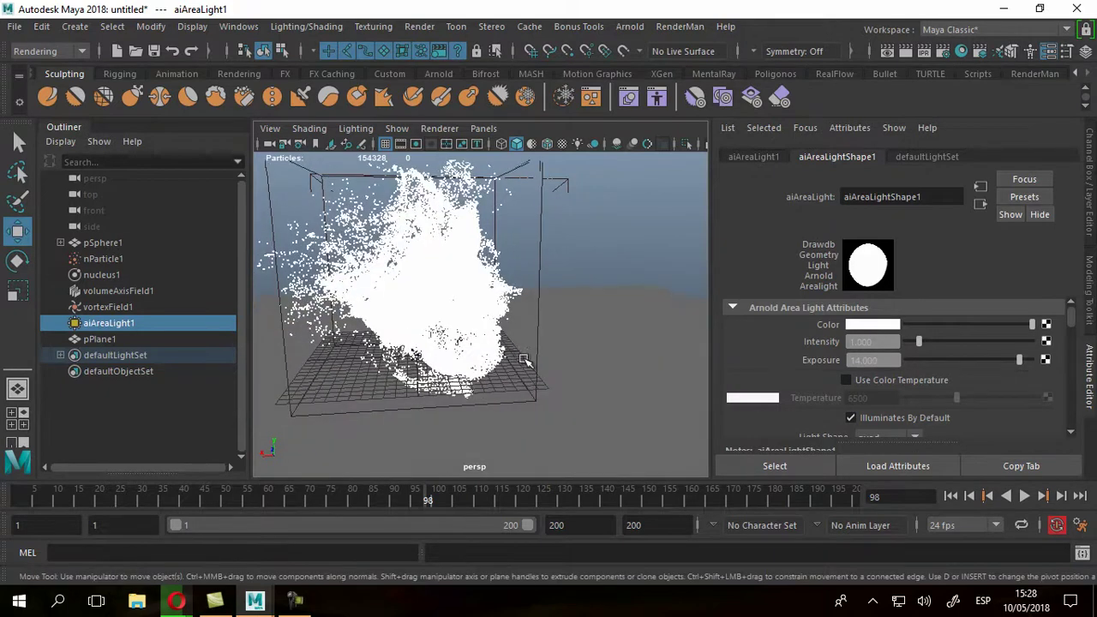
Check the rendered frame, close the render view and set the area light's Samples to 3.
{"action": "left_click", "coordinate": [890, 51]}
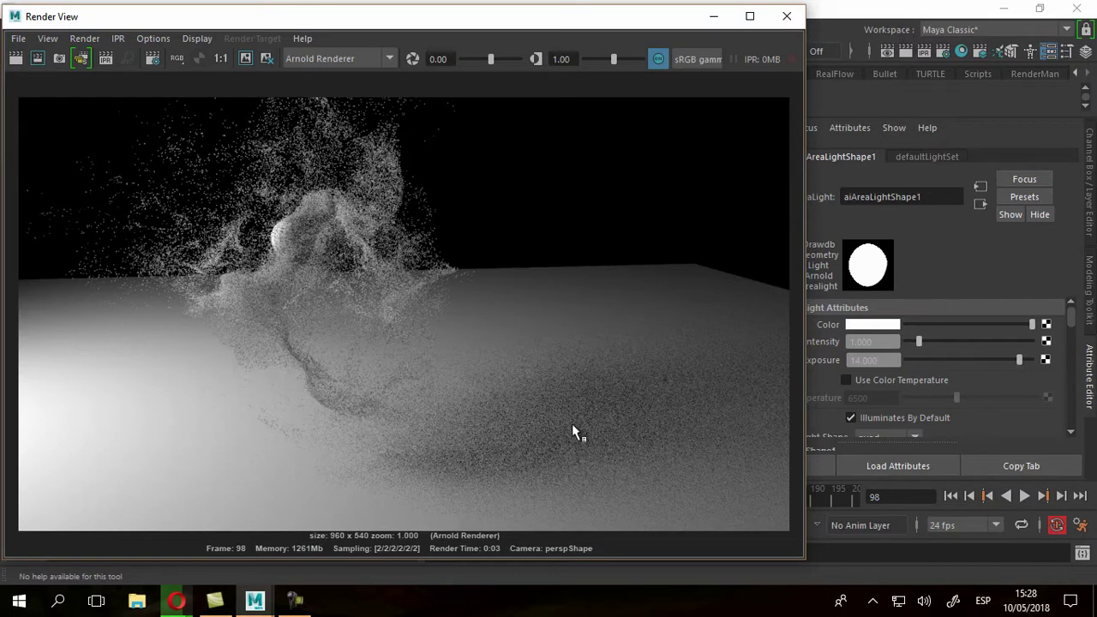
{"action": "left_click", "coordinate": [787, 16]}
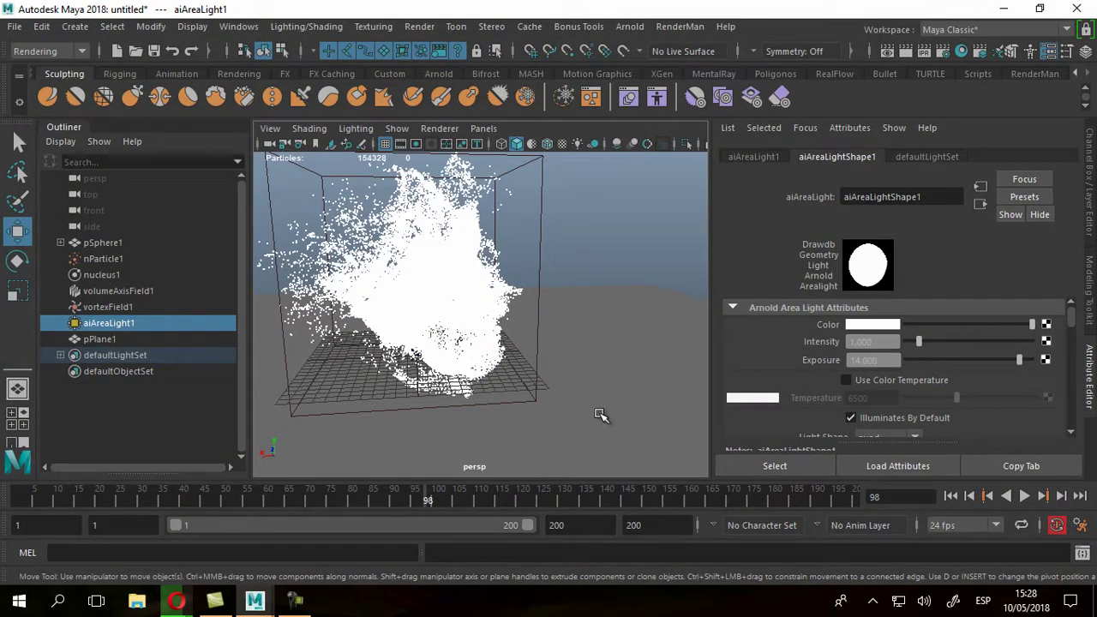
{"action": "left_click_drag", "start_coordinate": [1092, 339], "coordinate": [1074, 82]}
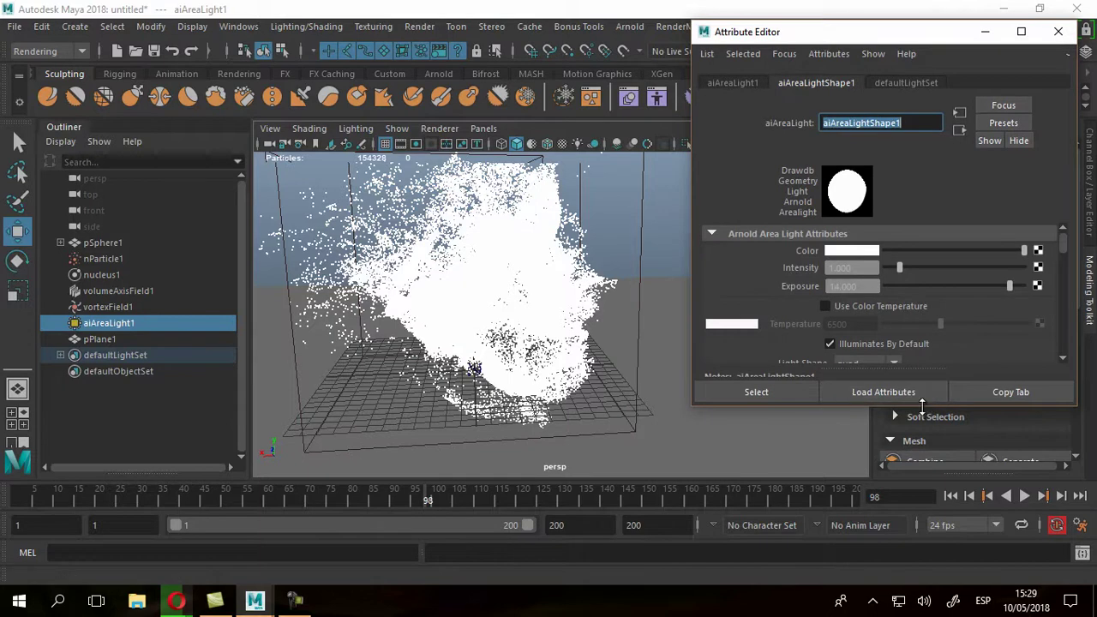
{"action": "left_click_drag", "start_coordinate": [922, 406], "coordinate": [921, 583]}
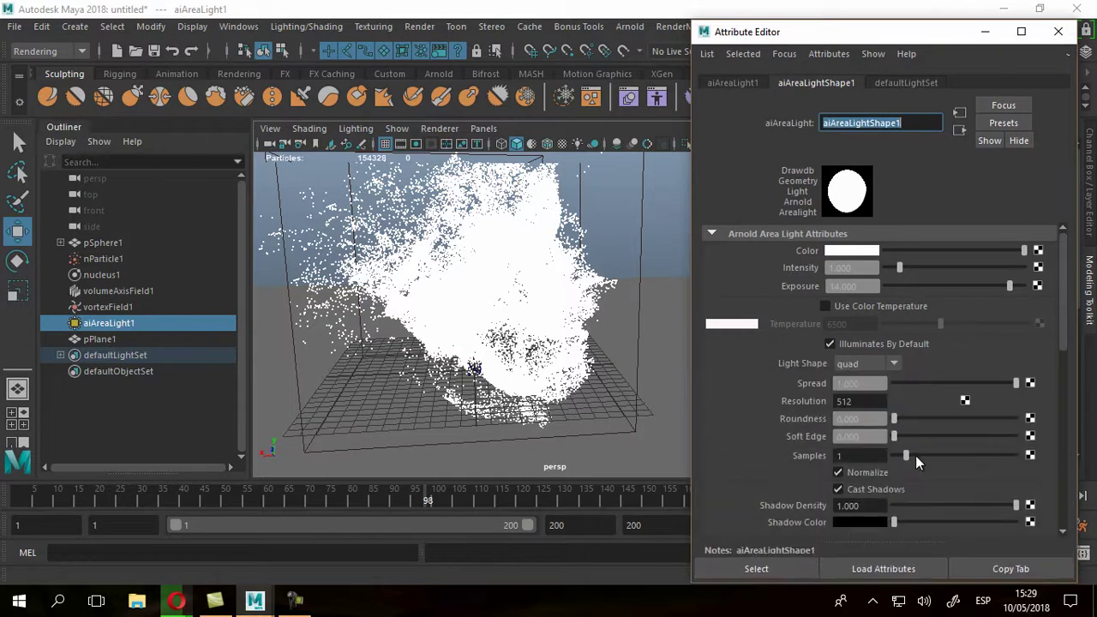
{"action": "scroll", "coordinate": [818, 367], "scroll_direction": "down", "scroll_amount": 2}
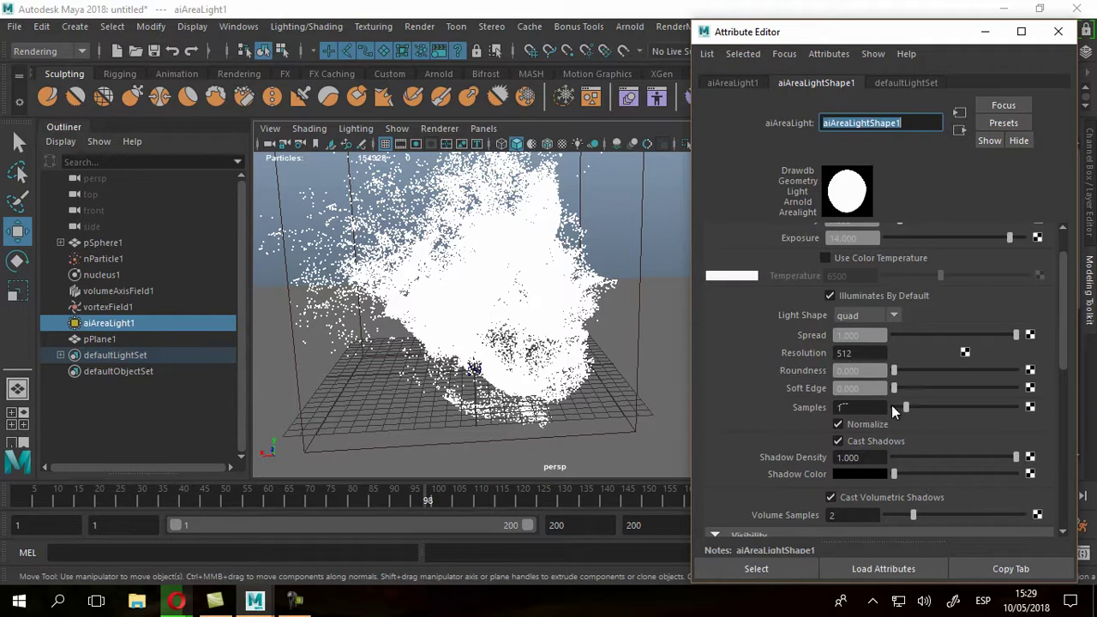
{"action": "left_click", "coordinate": [847, 408]}
{"action": "type", "text": "3"}
{"action": "key", "text": "Return"}
Keep the existing image in the render view, narrow the window and render the current frame again.
{"action": "left_click_drag", "start_coordinate": [922, 19], "coordinate": [919, 73]}
{"action": "left_click", "coordinate": [888, 51]}
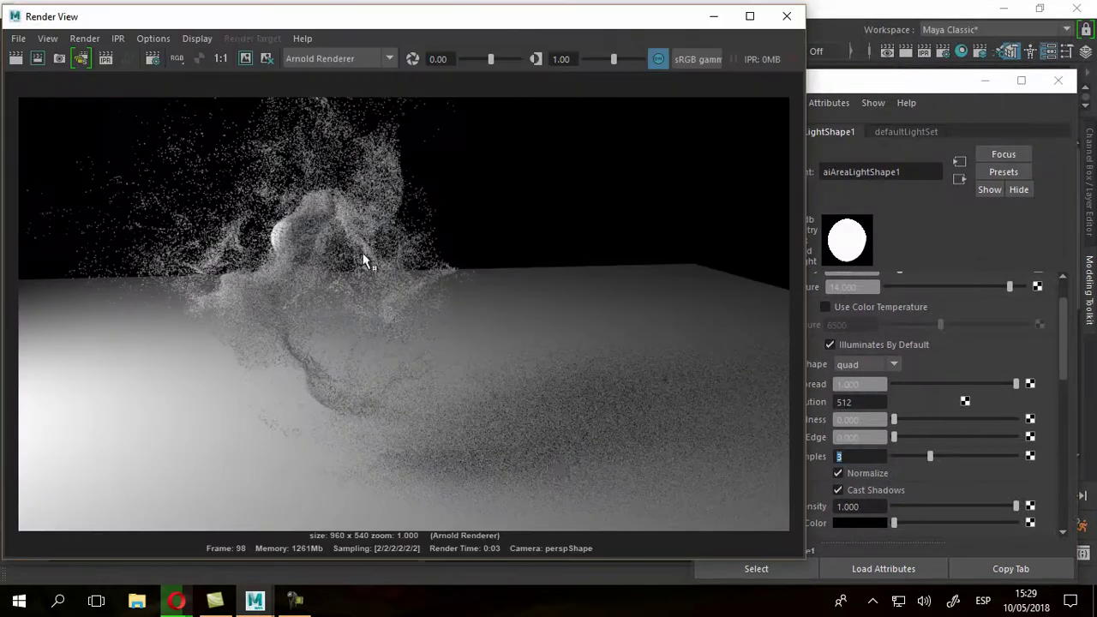
{"action": "left_click", "coordinate": [244, 56]}
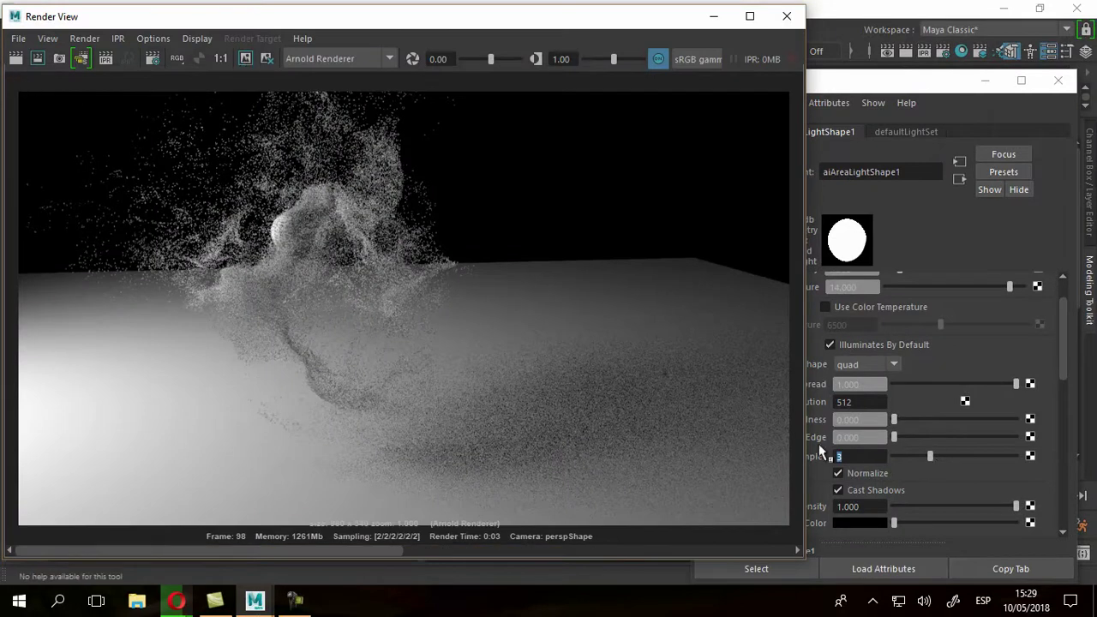
{"action": "left_click_drag", "start_coordinate": [805, 433], "coordinate": [735, 435]}
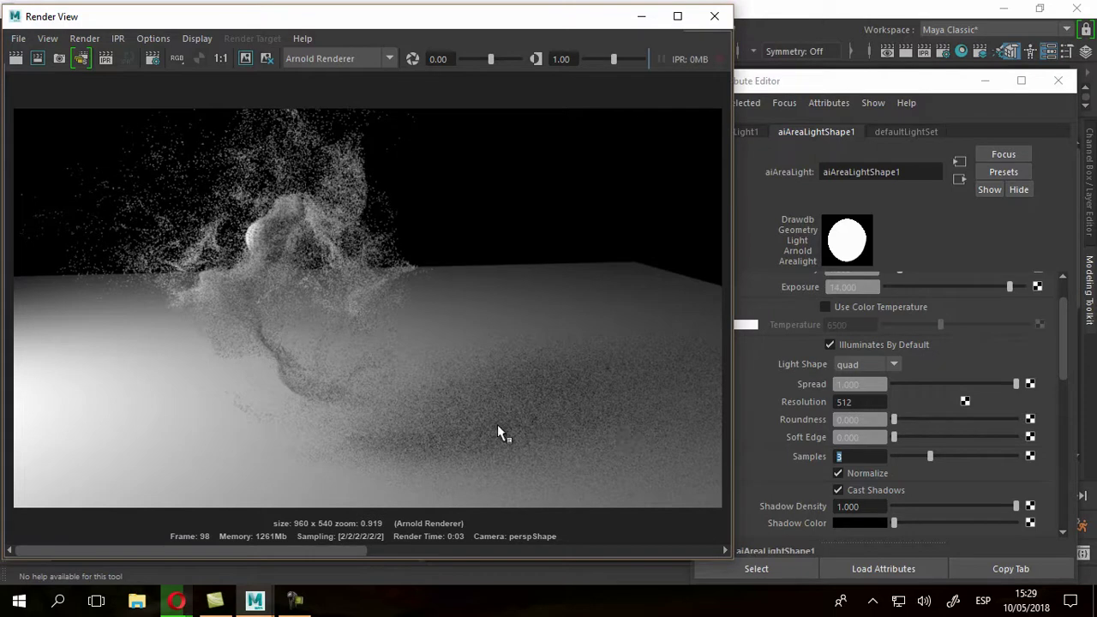
{"action": "left_click", "coordinate": [17, 59]}
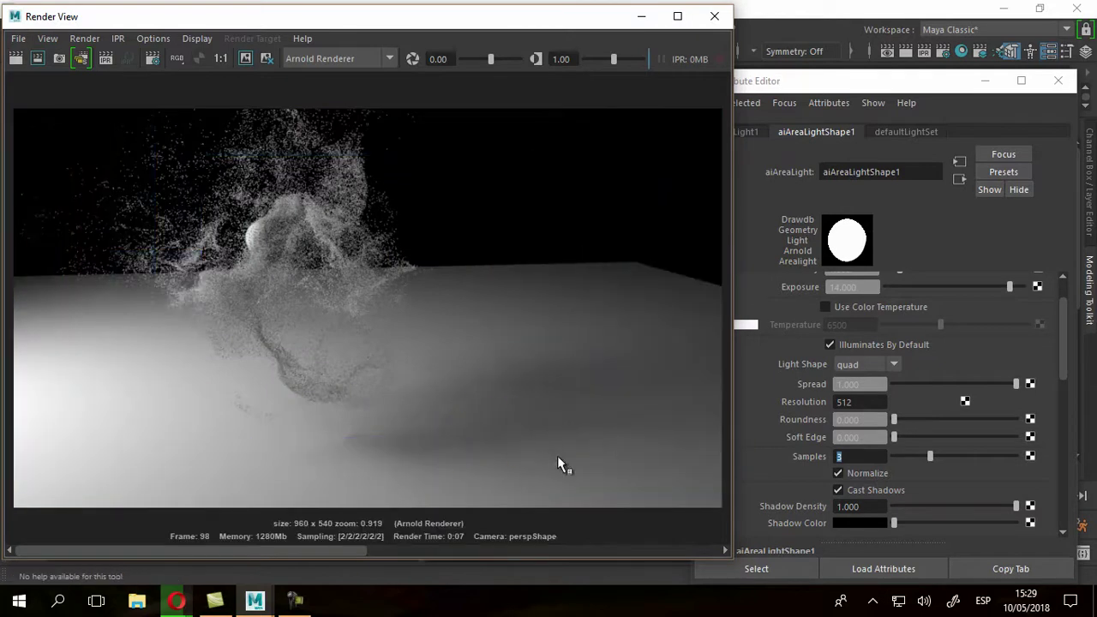
Examine the floor shadow and the particle cloud up close in the render for noise.
{"action": "scroll", "coordinate": [480, 400], "scroll_direction": "up", "scroll_amount": 5}
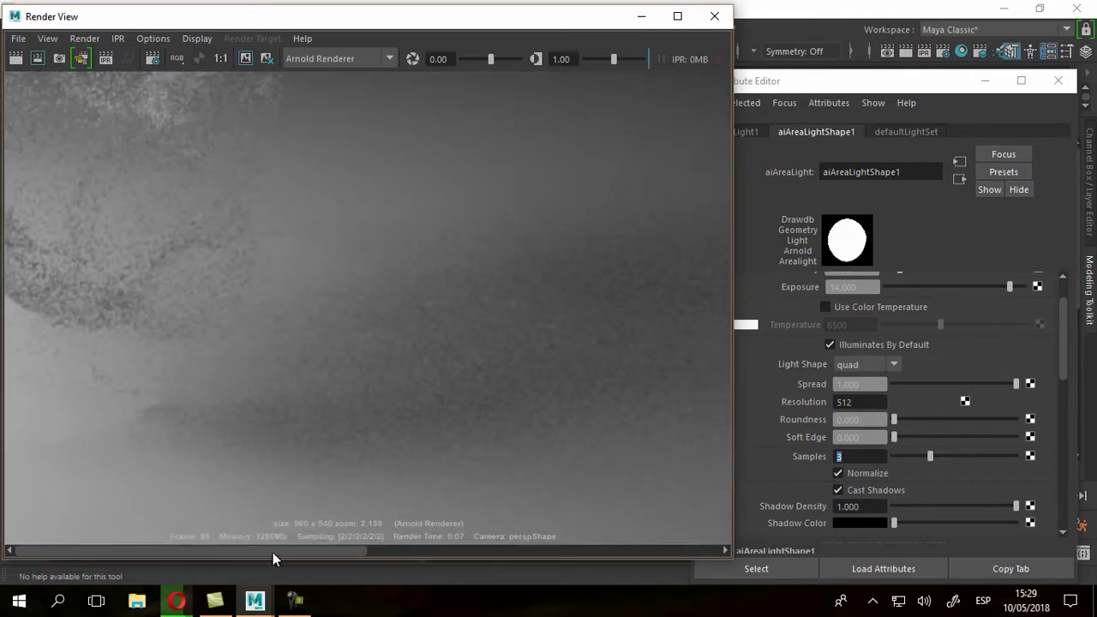
{"action": "left_click", "coordinate": [407, 551]}
{"action": "left_click_drag", "start_coordinate": [414, 545], "coordinate": [286, 543]}
{"action": "left_click_drag", "start_coordinate": [321, 548], "coordinate": [269, 549]}
{"action": "scroll", "coordinate": [362, 227], "scroll_direction": "down", "scroll_amount": 3}
{"action": "middle_click_drag", "start_coordinate": [267, 179], "coordinate": [341, 311], "text": "alt"}
{"action": "scroll", "coordinate": [228, 207], "scroll_direction": "up", "scroll_amount": 3}
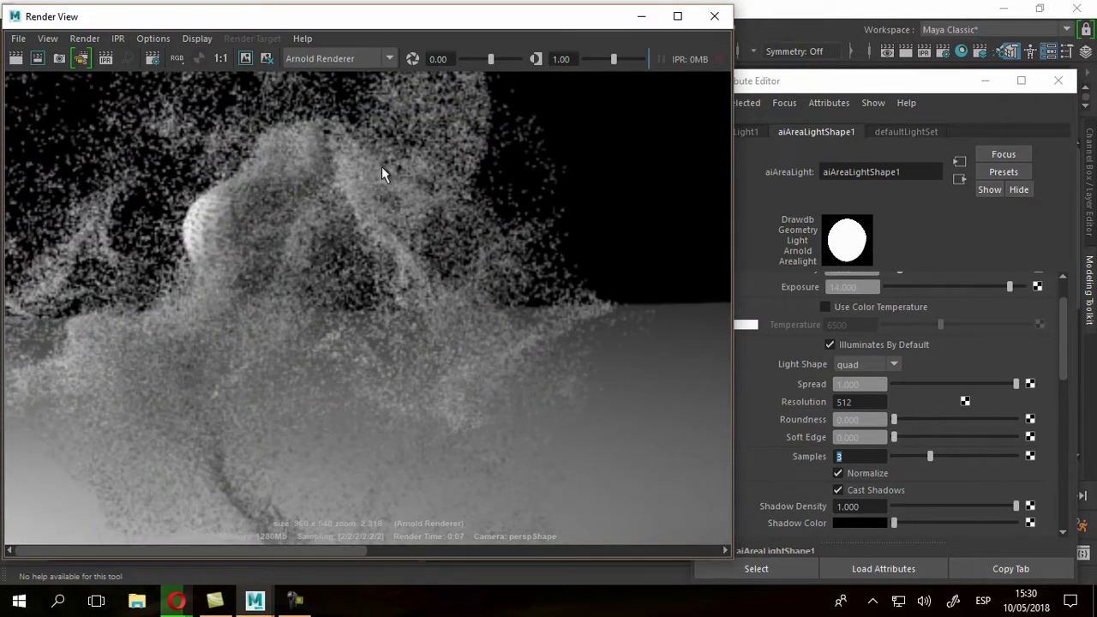
{"action": "middle_click_drag", "start_coordinate": [258, 233], "coordinate": [345, 243], "text": "alt"}
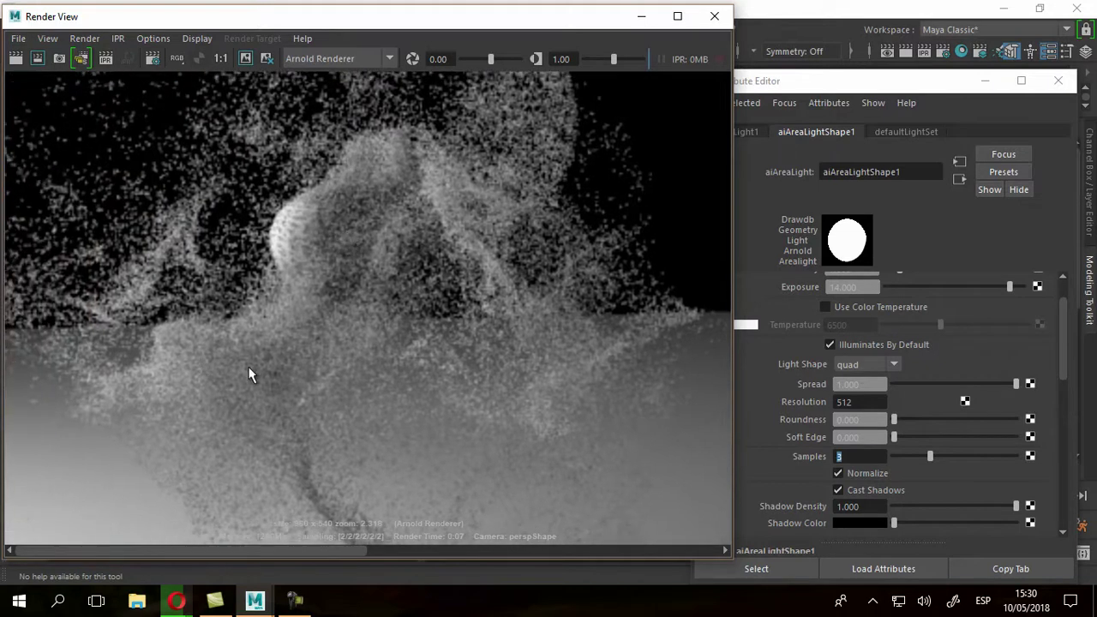
Set the area light's Volume Samples to 0, keep the previous image, re-render the frame and inspect the particles up close.
{"action": "scroll", "coordinate": [1012, 467], "scroll_direction": "down", "scroll_amount": 3}
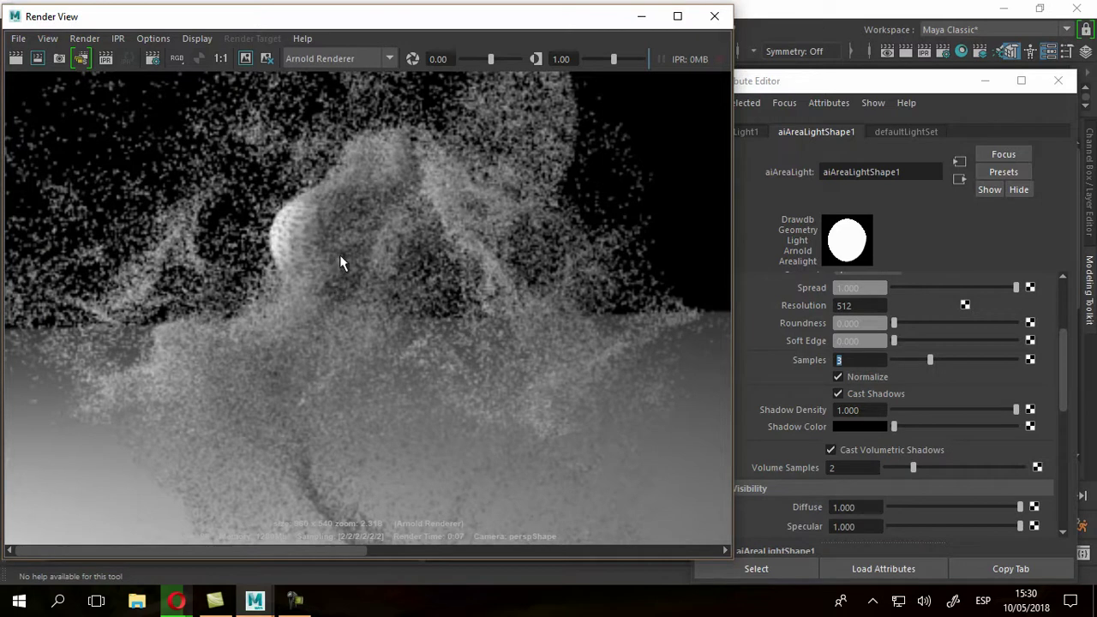
{"action": "scroll", "coordinate": [339, 257], "scroll_direction": "up", "scroll_amount": 2}
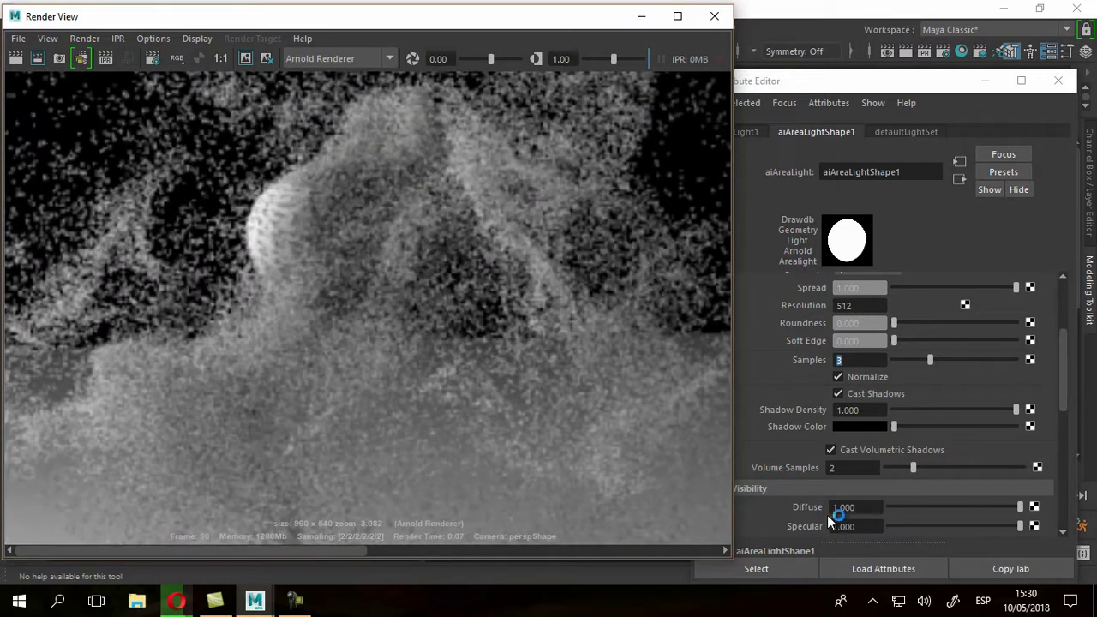
{"action": "left_click", "coordinate": [913, 470]}
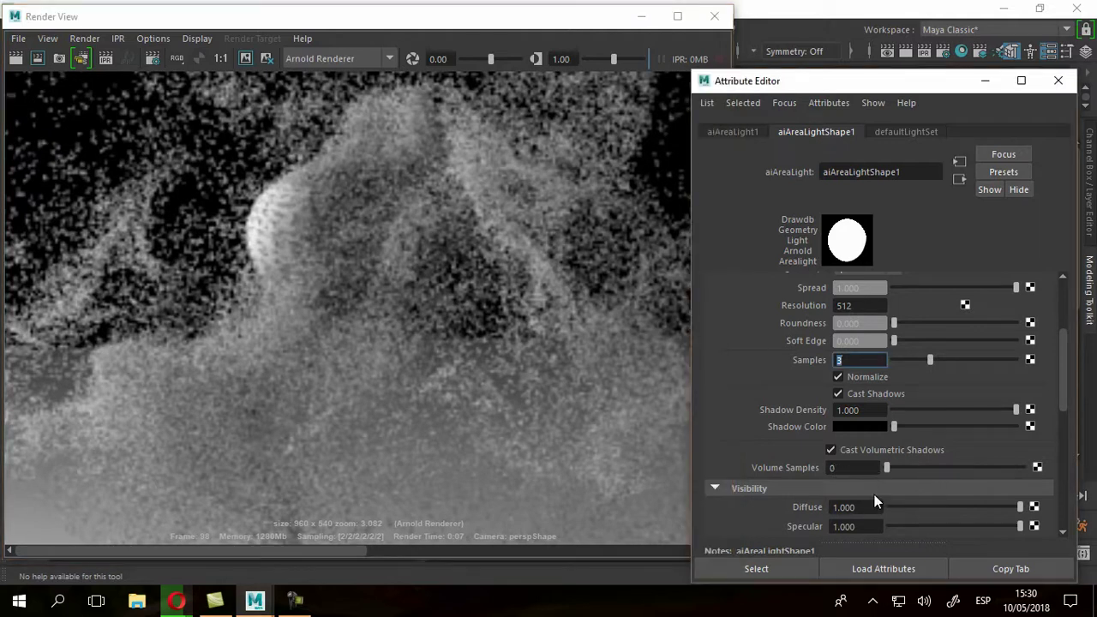
{"action": "left_click", "coordinate": [244, 60]}
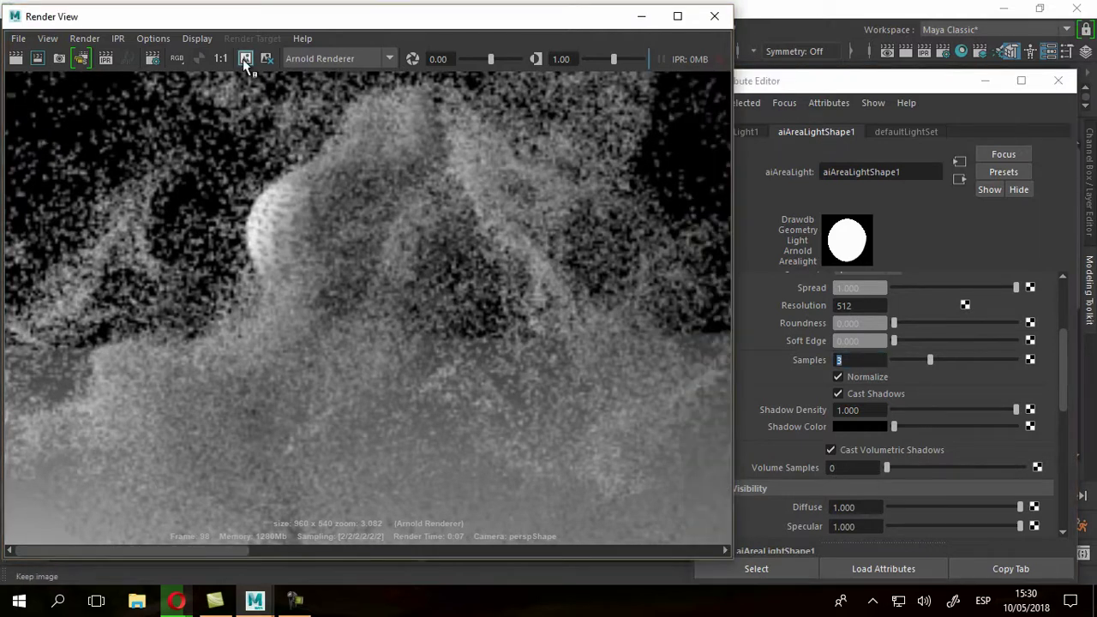
{"action": "left_click", "coordinate": [14, 59]}
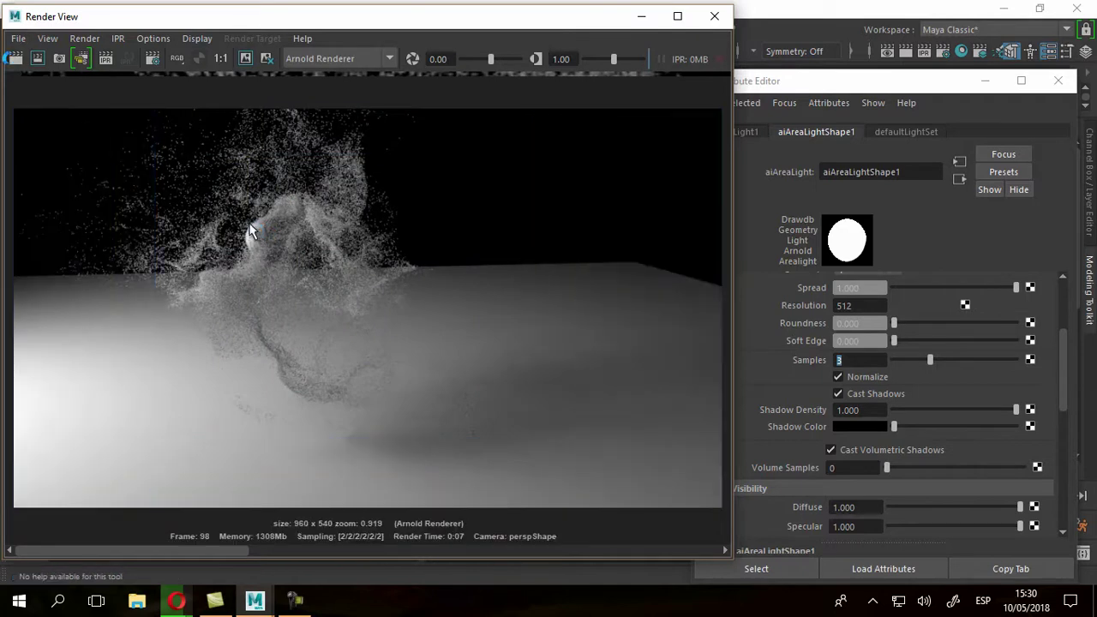
{"action": "scroll", "coordinate": [250, 230], "scroll_direction": "up", "scroll_amount": 3}
{"action": "scroll", "coordinate": [283, 229], "scroll_direction": "up", "scroll_amount": 5}
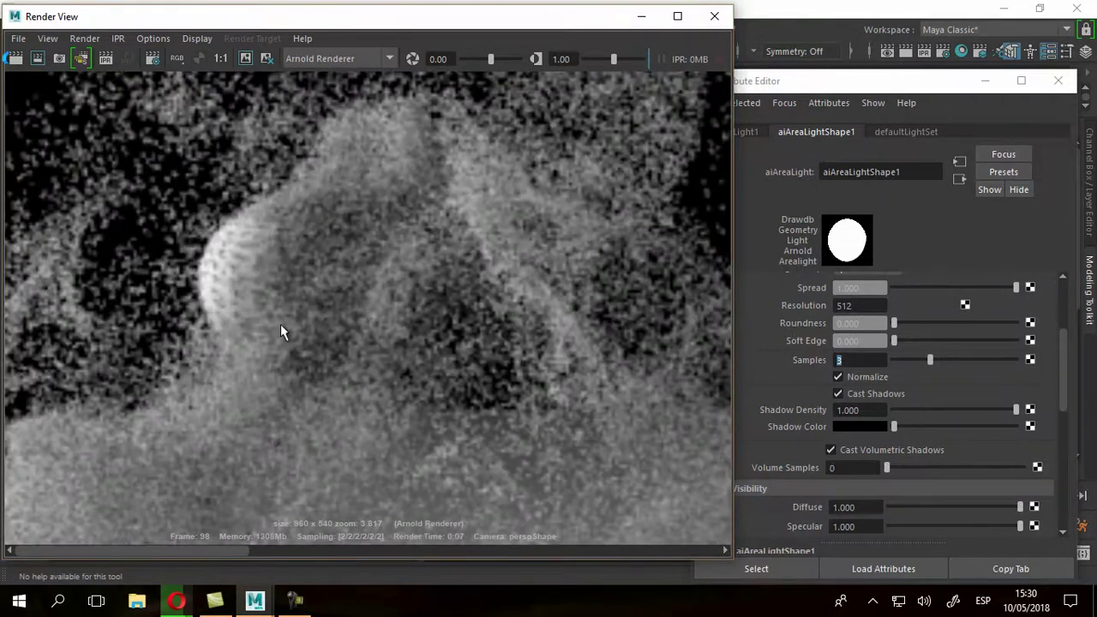
{"action": "left_click", "coordinate": [378, 551]}
{"action": "left_click_drag", "start_coordinate": [378, 551], "coordinate": [338, 554]}
Set the area light's Volume Samples to 4, re-render the frame for comparison, and close the attribute and render windows.
{"action": "left_click", "coordinate": [953, 240]}
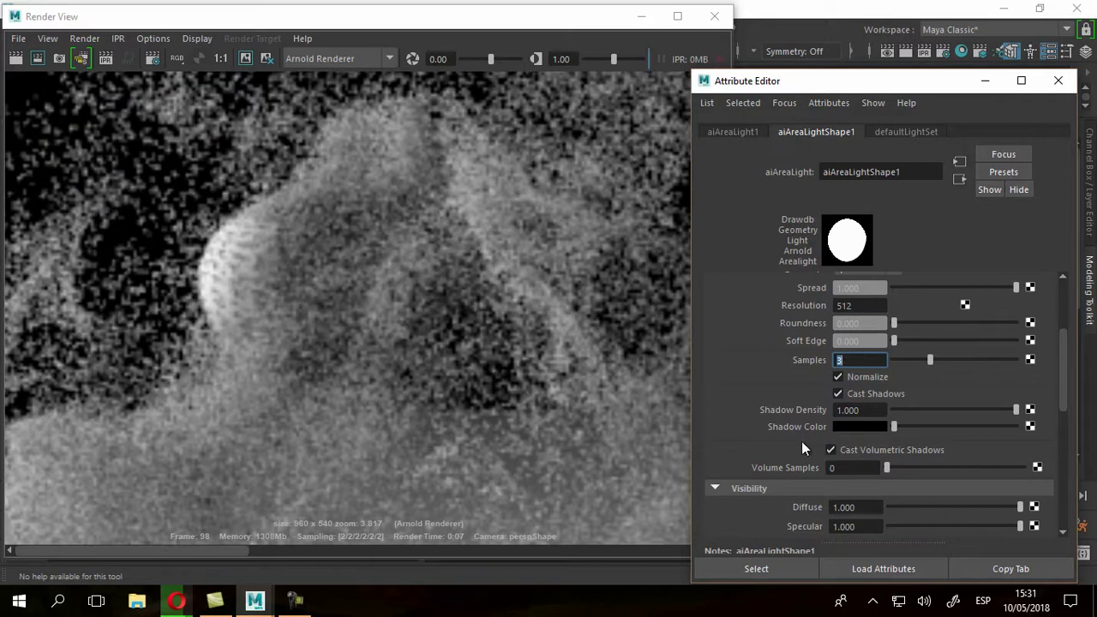
{"action": "left_click", "coordinate": [831, 450]}
{"action": "left_click_drag", "start_coordinate": [889, 467], "coordinate": [948, 467]}
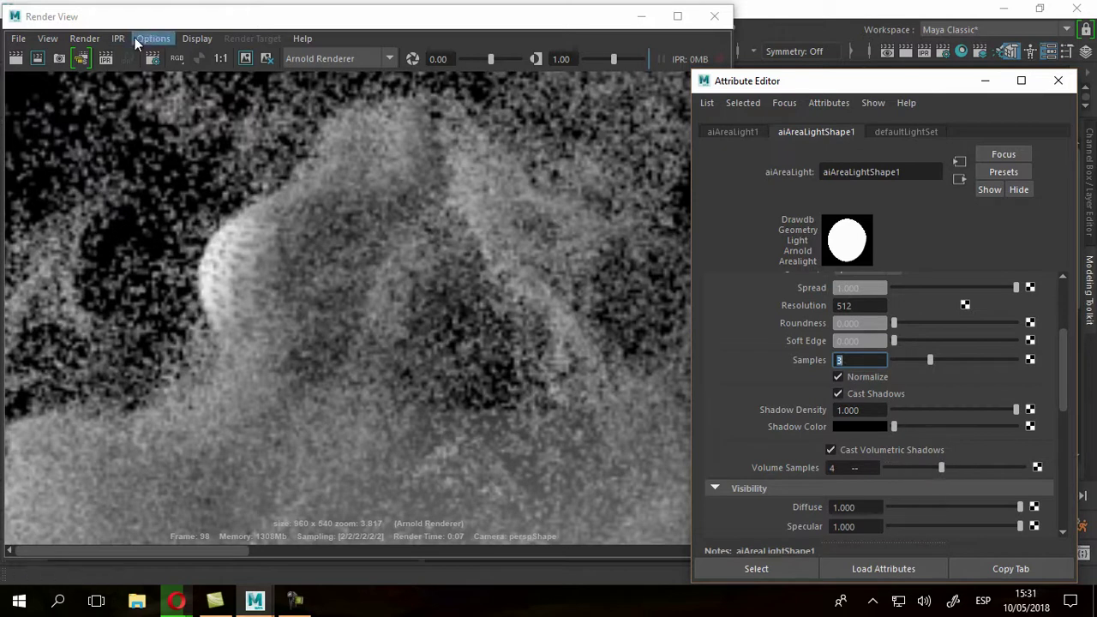
{"action": "left_click", "coordinate": [242, 57]}
{"action": "left_click", "coordinate": [16, 59]}
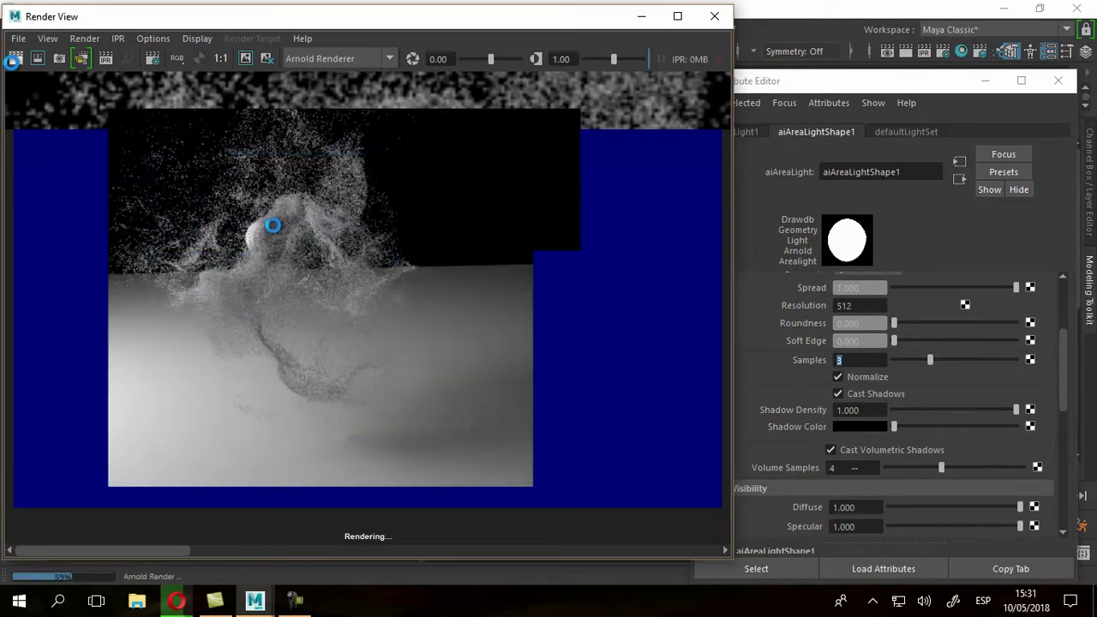
{"action": "scroll", "coordinate": [263, 220], "scroll_direction": "up", "scroll_amount": 8}
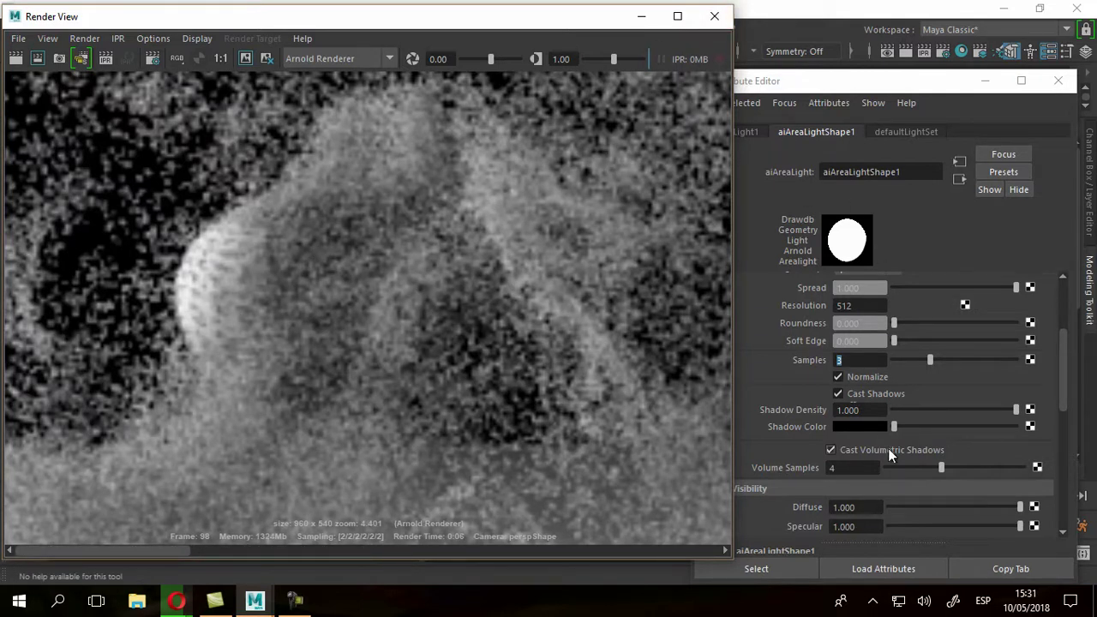
{"action": "left_click", "coordinate": [1057, 83]}
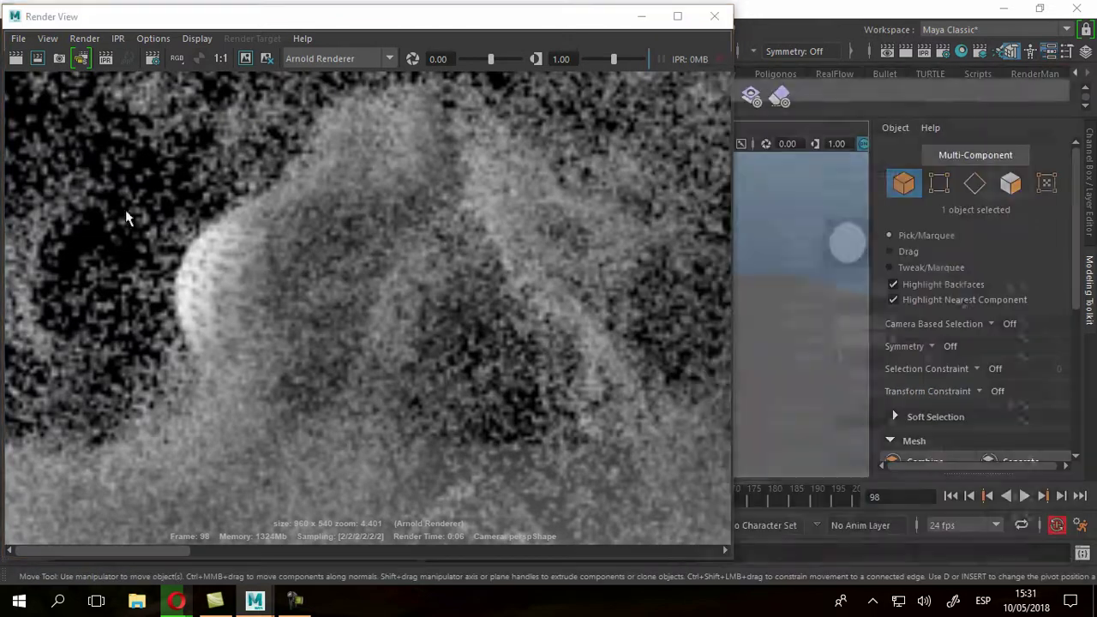
{"action": "left_click", "coordinate": [711, 19]}
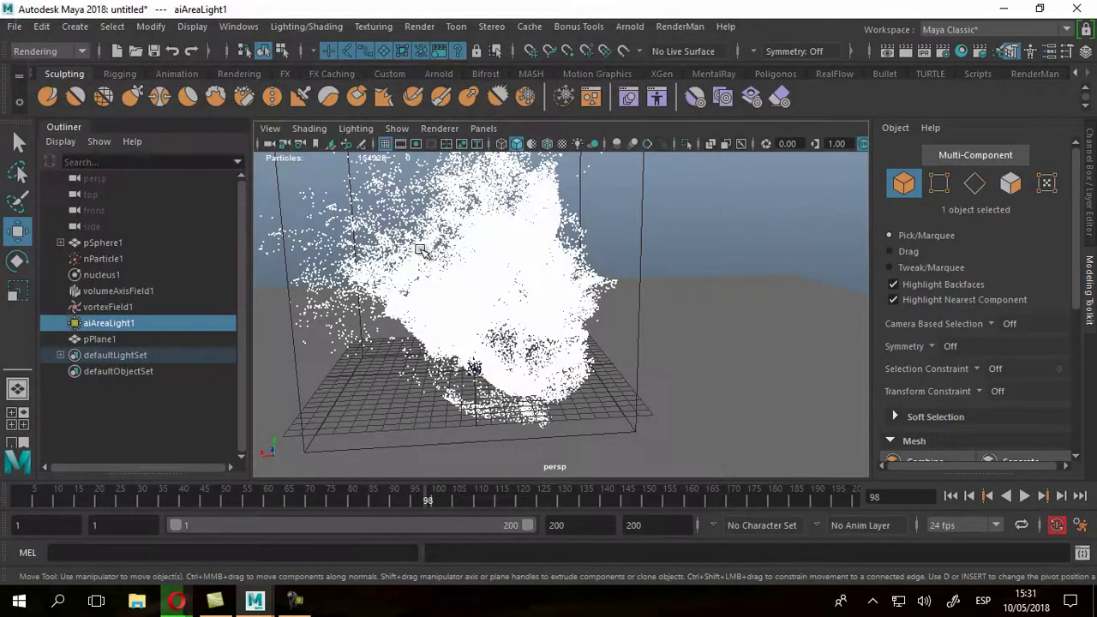
In the Arnold attributes of nParticle1's shape, set Min Particle Radius to 0.1.
{"action": "left_click", "coordinate": [102, 259]}
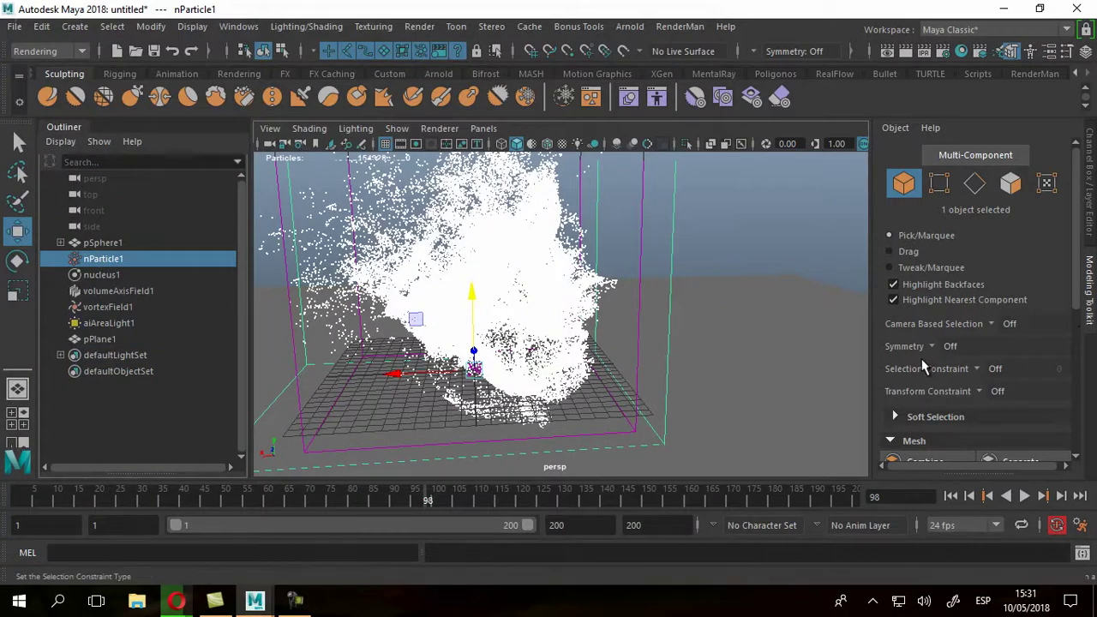
{"action": "key", "text": "ctrl+a"}
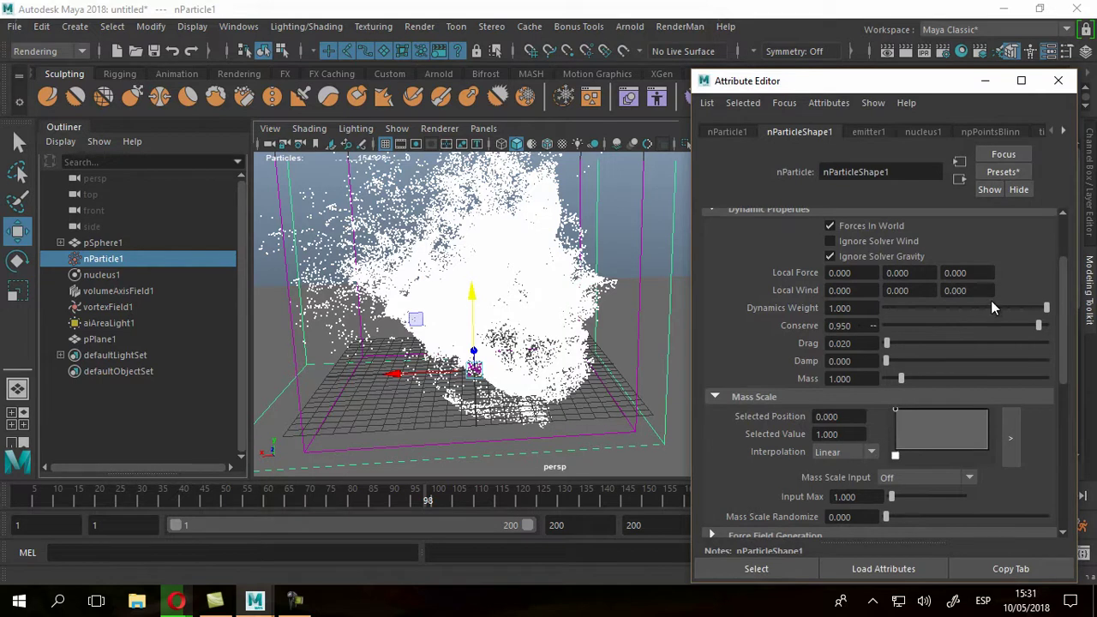
{"action": "left_click_drag", "start_coordinate": [1066, 283], "coordinate": [1070, 448]}
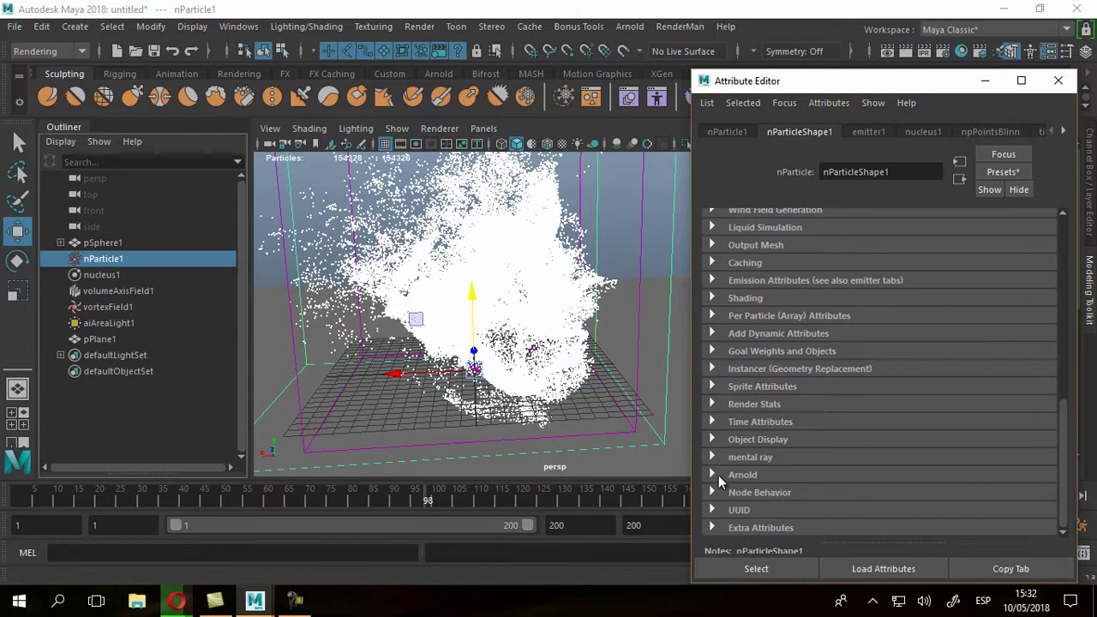
{"action": "left_click", "coordinate": [741, 473]}
{"action": "scroll", "coordinate": [894, 380], "scroll_direction": "down", "scroll_amount": 5}
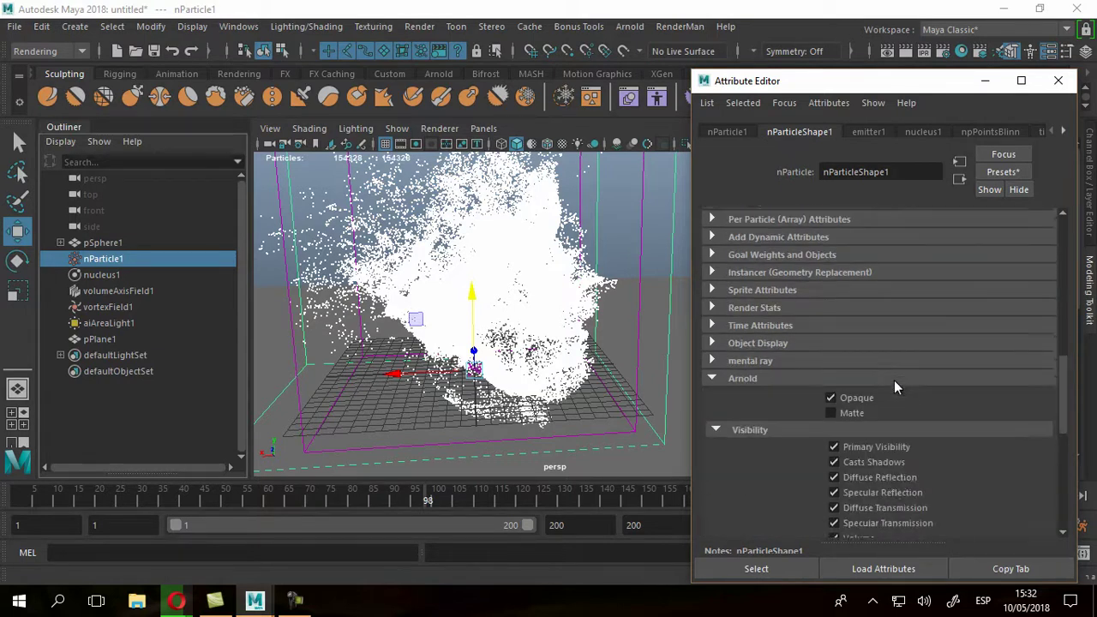
{"action": "scroll", "coordinate": [935, 355], "scroll_direction": "down", "scroll_amount": 4}
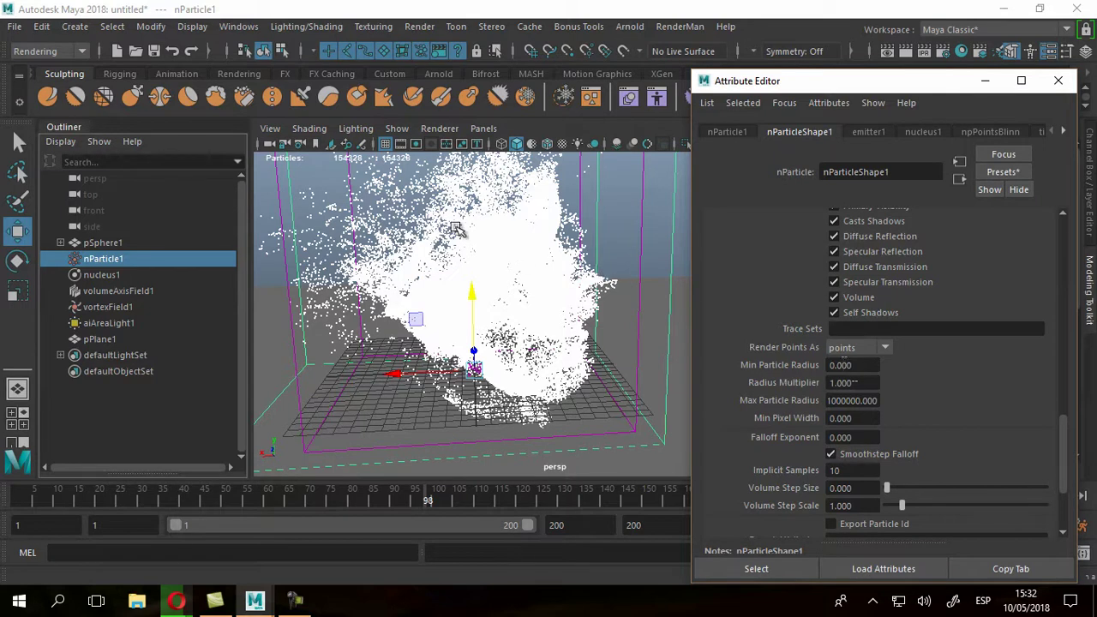
{"action": "left_click", "coordinate": [19, 142]}
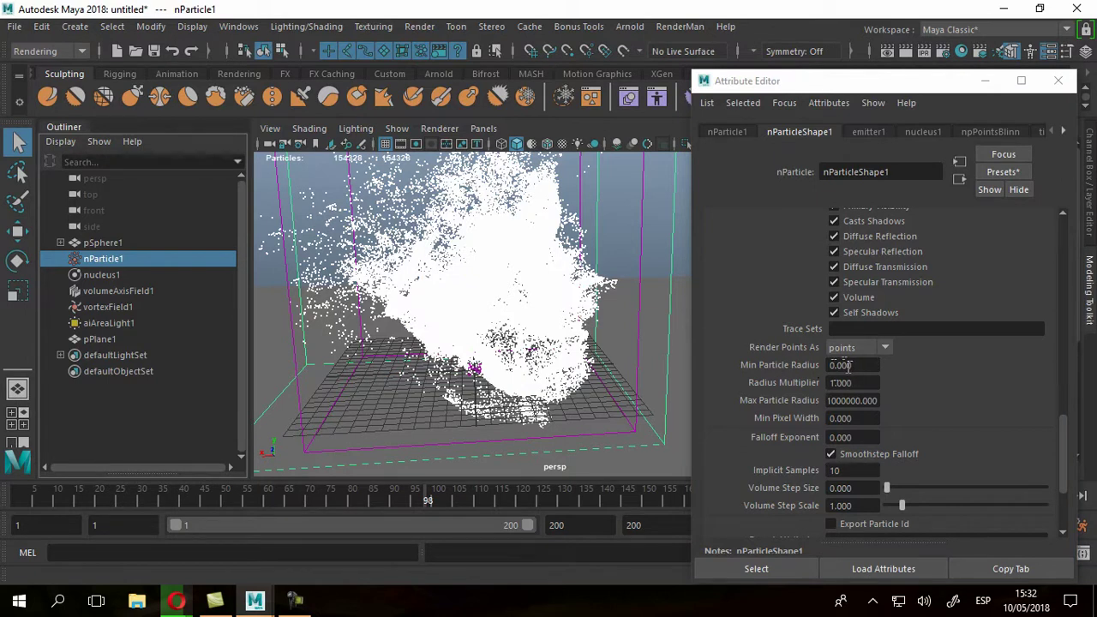
{"action": "left_click", "coordinate": [869, 367]}
{"action": "type", "text": "0.001"}
{"action": "key", "text": "Return"}
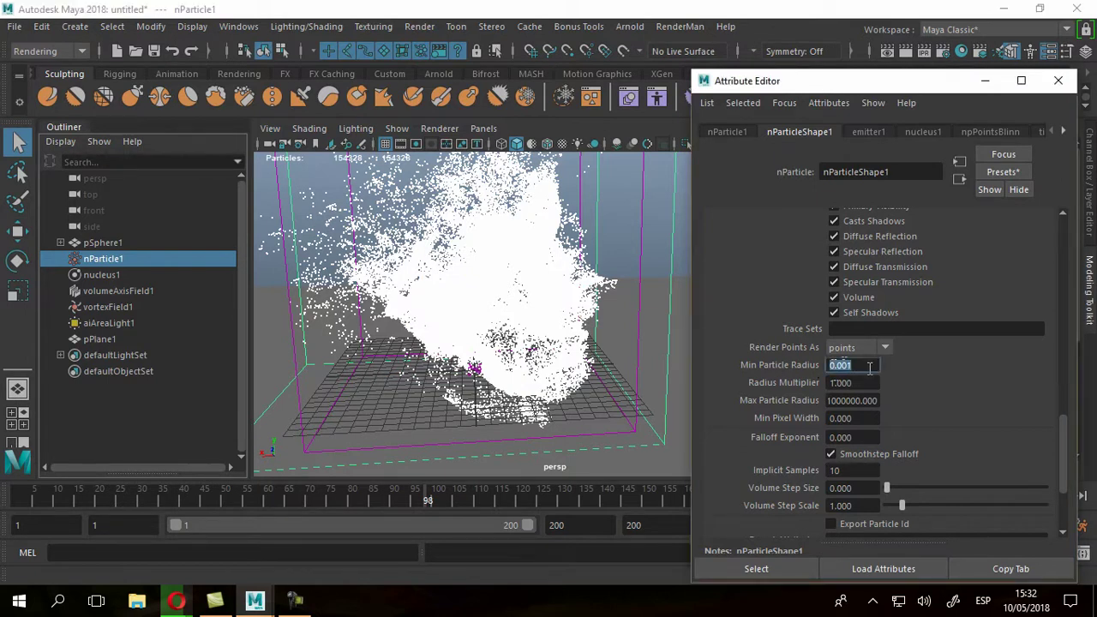
{"action": "type", "text": "0.1"}
{"action": "key", "text": "Return"}
Render the current frame with the larger particles and inspect the cloud up close.
{"action": "left_click", "coordinate": [905, 52]}
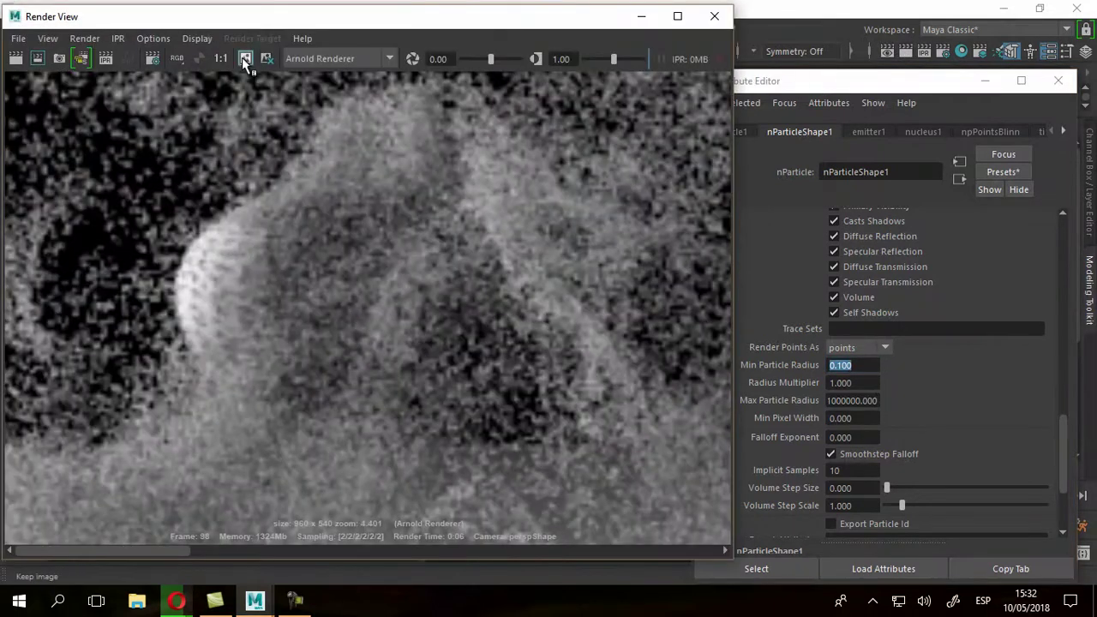
{"action": "left_click", "coordinate": [15, 60]}
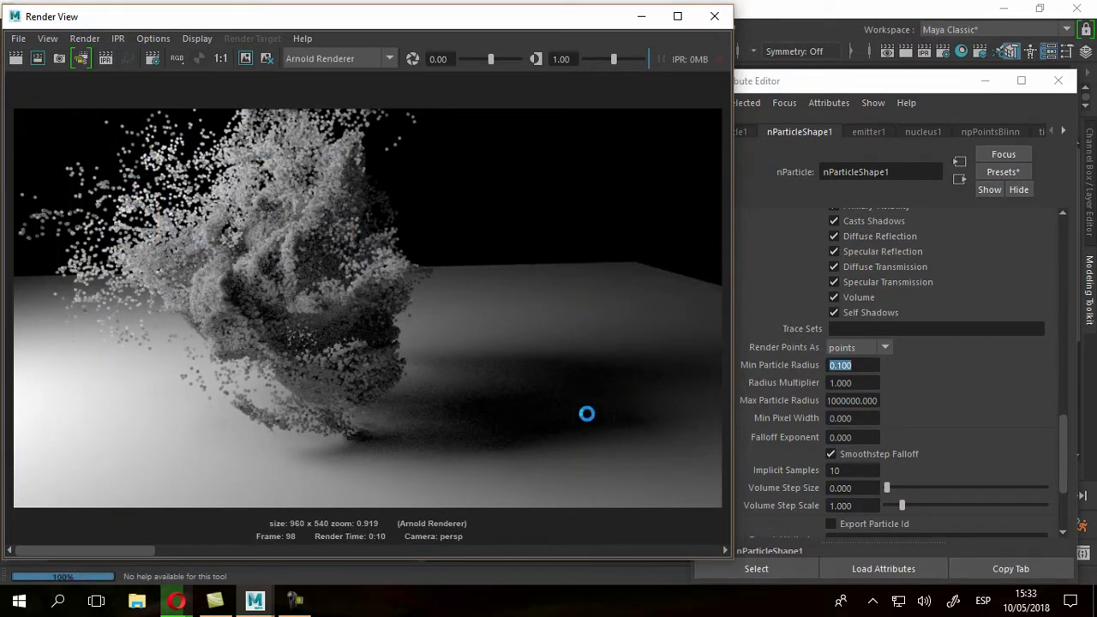
{"action": "scroll", "coordinate": [398, 262], "scroll_direction": "up", "scroll_amount": 5}
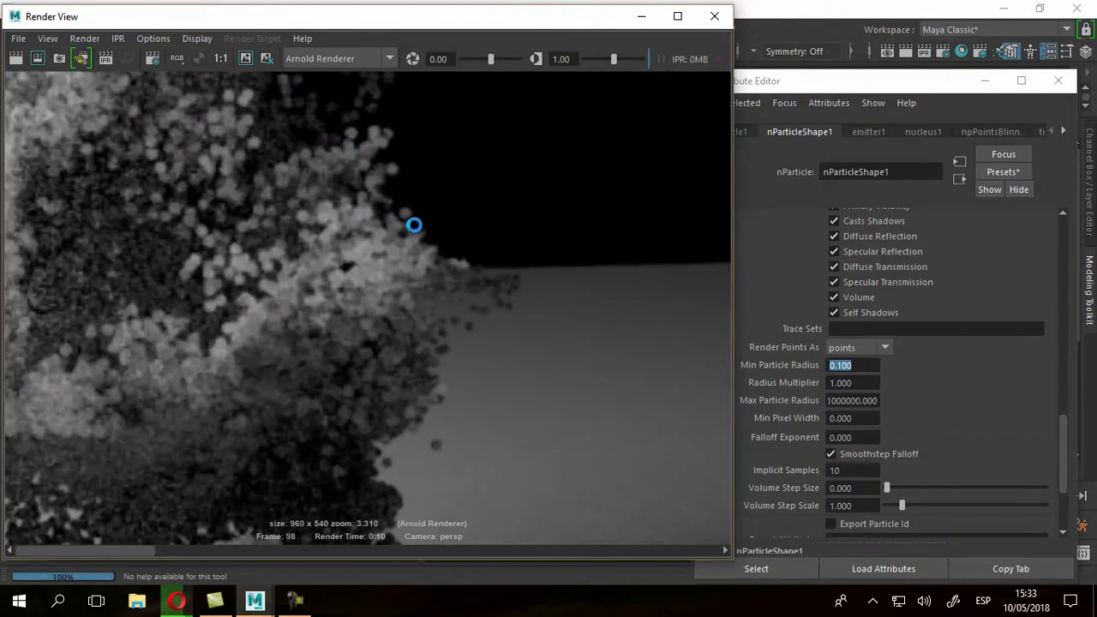
{"action": "scroll", "coordinate": [198, 315], "scroll_direction": "down", "scroll_amount": 2}
{"action": "scroll", "coordinate": [198, 315], "scroll_direction": "down", "scroll_amount": 2}
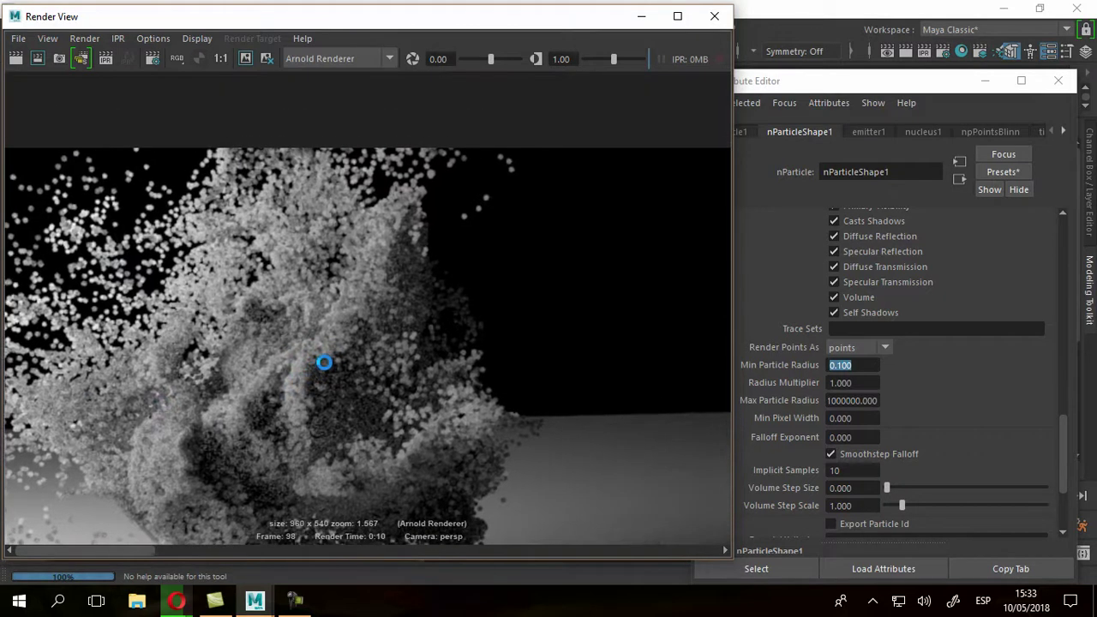
Examine the particle shadow on the ground plane in the render up close for noise, and close the render window.
{"action": "middle_click_drag", "start_coordinate": [296, 386], "coordinate": [371, 223], "text": "alt"}
{"action": "right_click_drag", "start_coordinate": [416, 309], "coordinate": [512, 367], "text": "alt"}
{"action": "mouse_move", "coordinate": [607, 359]}
{"action": "middle_mouse_down", "text": "alt"}
{"action": "mouse_move", "coordinate": [440, 250]}
{"action": "mouse_move", "coordinate": [446, 233]}
{"action": "mouse_move", "coordinate": [393, 320]}
{"action": "mouse_move", "coordinate": [382, 321]}
{"action": "middle_mouse_up", "text": "alt"}
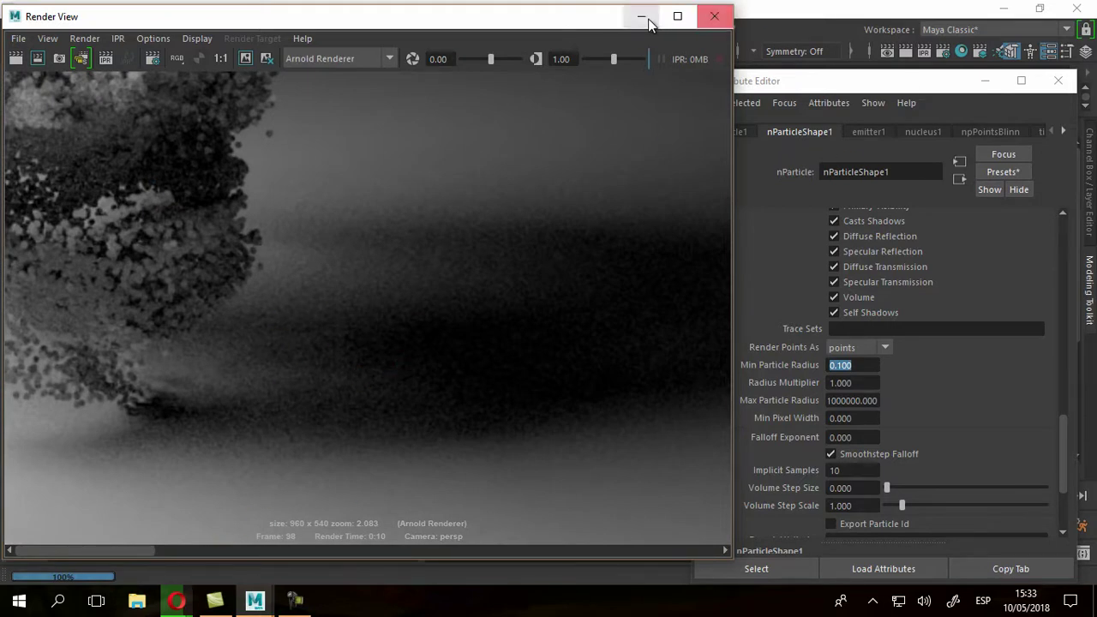
{"action": "left_click", "coordinate": [714, 15]}
Set aiAreaLight1's Samples to 1 and re-render the current frame for comparison.
{"action": "left_click", "coordinate": [96, 322]}
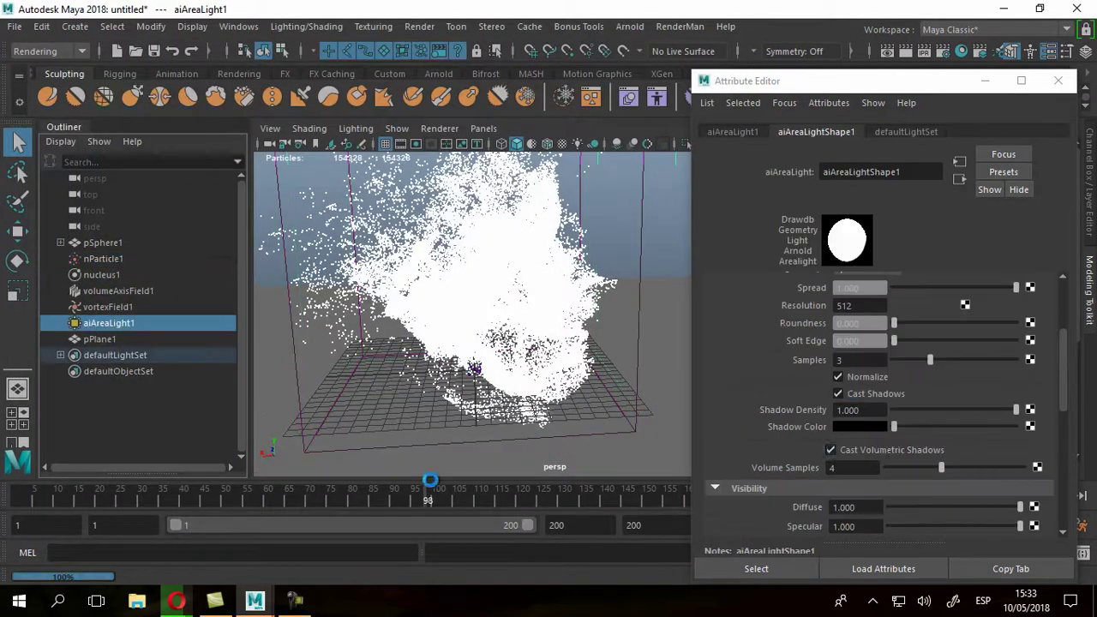
{"action": "left_click_drag", "start_coordinate": [931, 360], "coordinate": [906, 361]}
{"action": "left_click", "coordinate": [890, 49]}
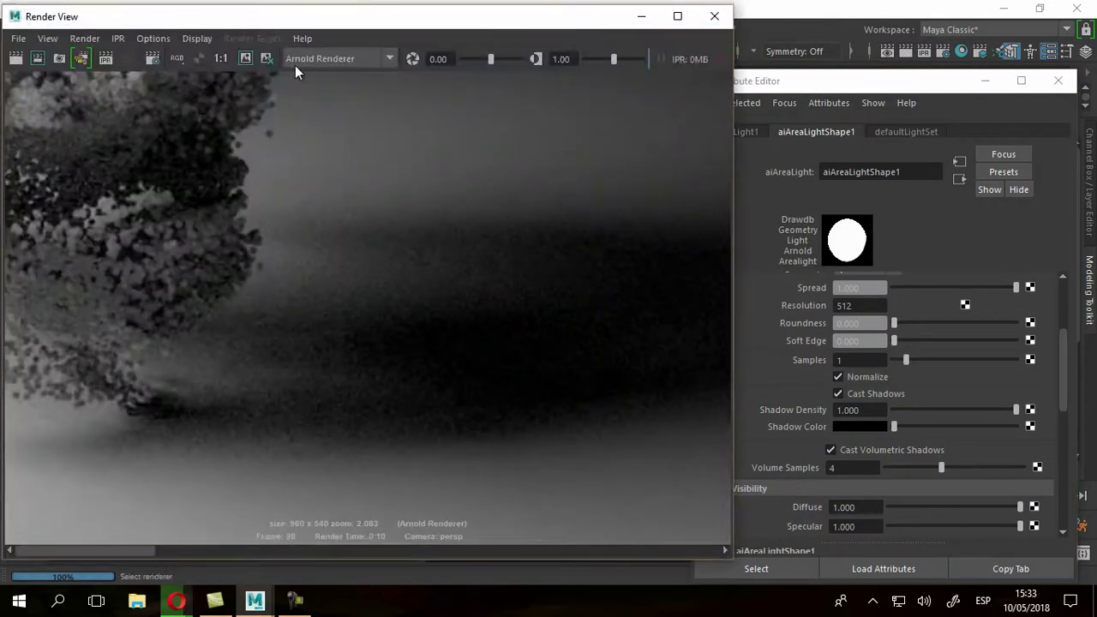
{"action": "left_click", "coordinate": [14, 62]}
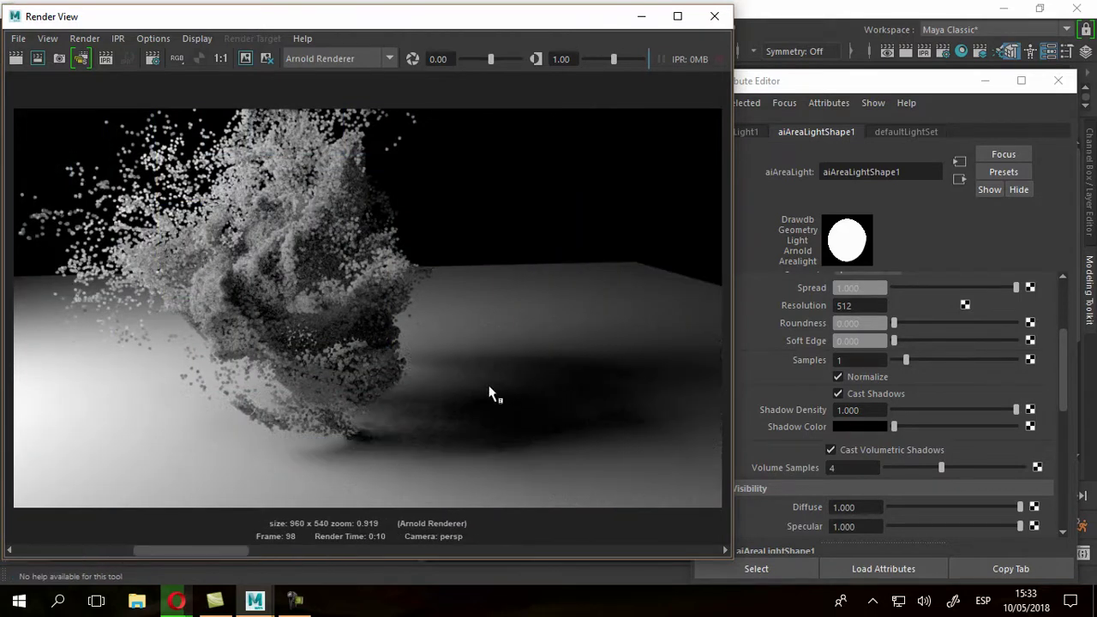
Compare the new render with the previous image, inspect the particles and ground shadow up close, and close the render window.
{"action": "left_click_drag", "start_coordinate": [191, 552], "coordinate": [92, 548]}
{"action": "scroll", "coordinate": [399, 172], "scroll_direction": "up", "scroll_amount": 6}
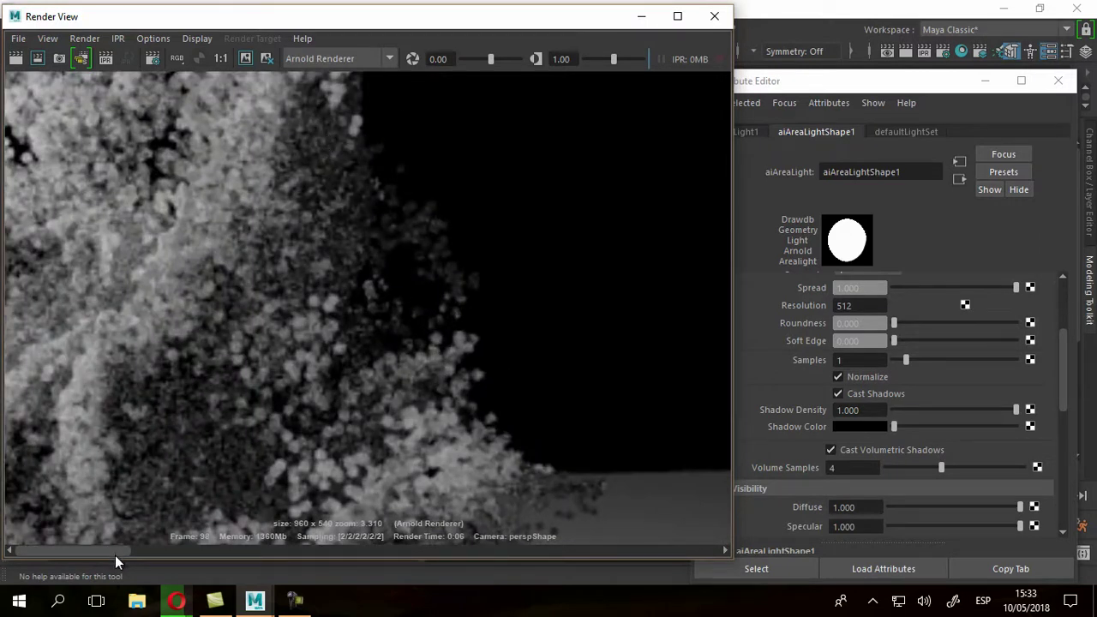
{"action": "left_click_drag", "start_coordinate": [117, 549], "coordinate": [139, 542]}
{"action": "scroll", "coordinate": [473, 287], "scroll_direction": "down", "scroll_amount": 5}
{"action": "scroll", "coordinate": [431, 327], "scroll_direction": "down", "scroll_amount": 1}
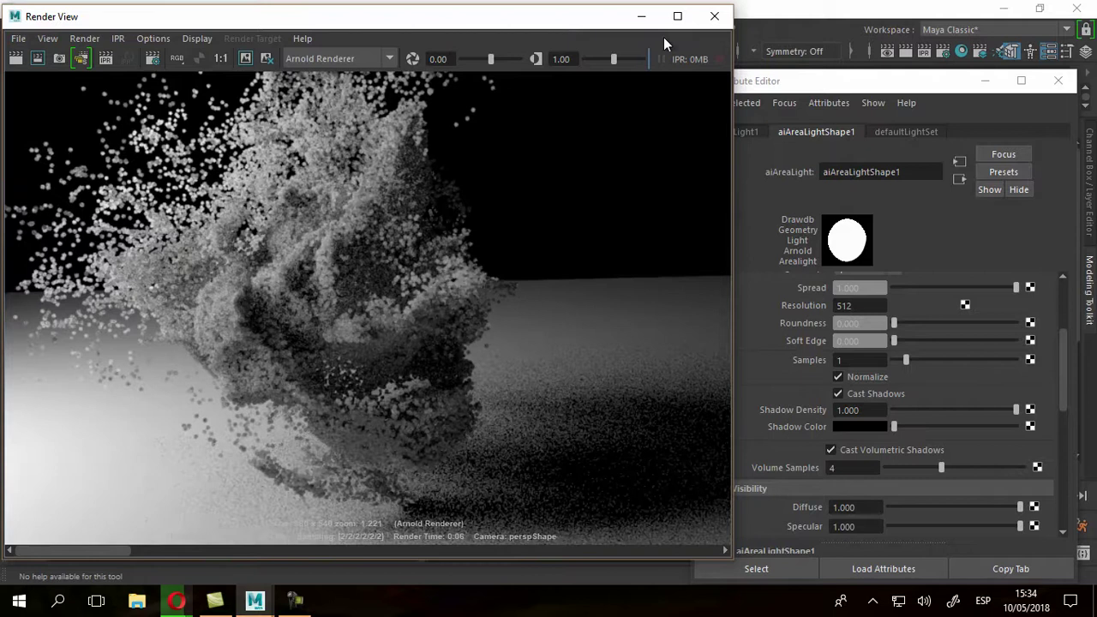
{"action": "left_click", "coordinate": [714, 15]}
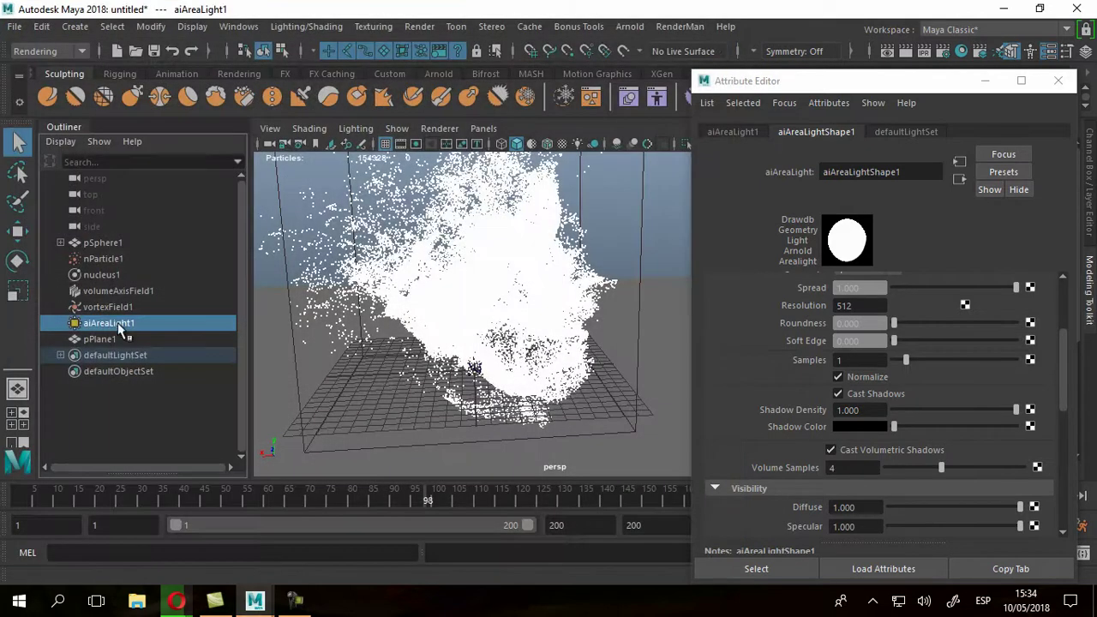
Set aiAreaLight1's Samples to 3.
{"action": "left_click", "coordinate": [860, 360]}
{"action": "type", "text": "3"}
{"action": "key", "text": "Return"}
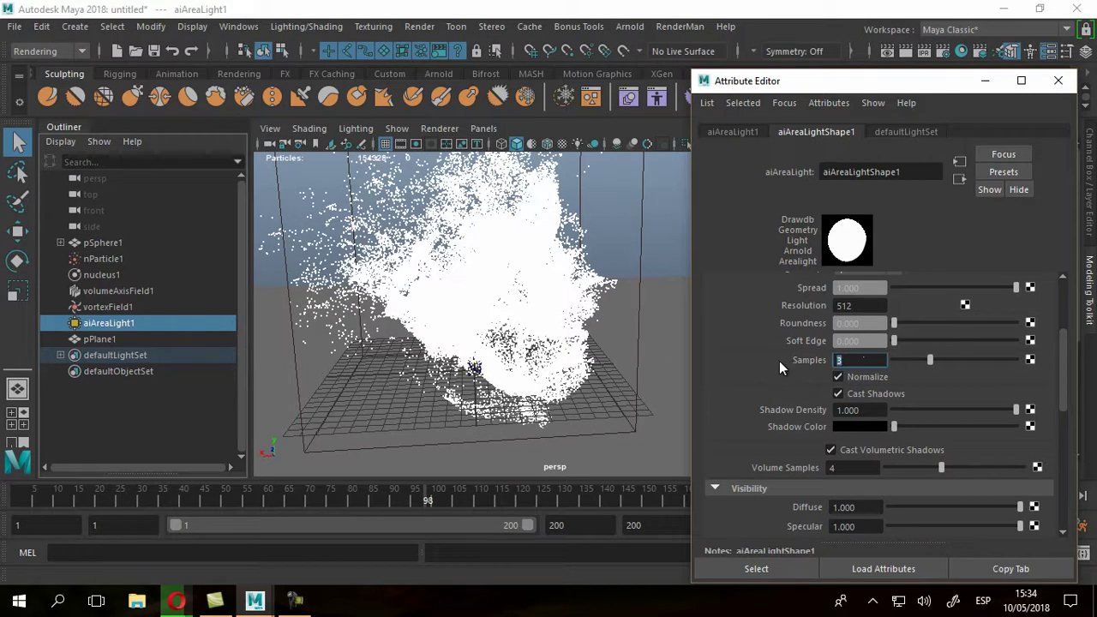
In the Shading attributes of nParticle1's shape, set the particle color to red and render the frame to check it.
{"action": "left_click", "coordinate": [103, 259]}
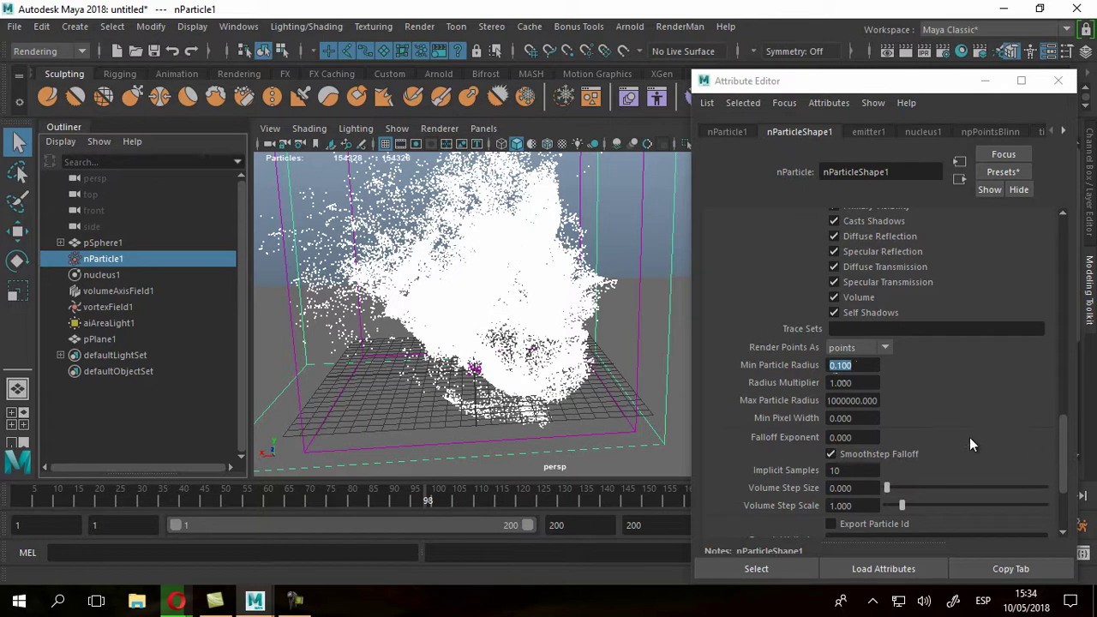
{"action": "scroll", "coordinate": [969, 438], "scroll_direction": "down", "scroll_amount": 3}
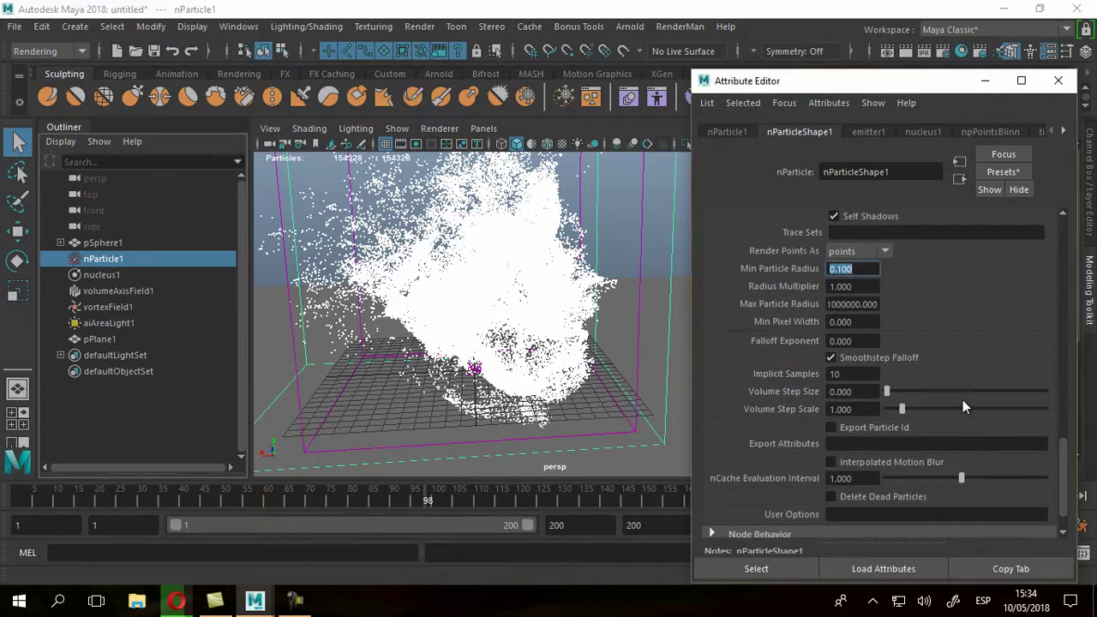
{"action": "scroll", "coordinate": [931, 421], "scroll_direction": "up", "scroll_amount": 9}
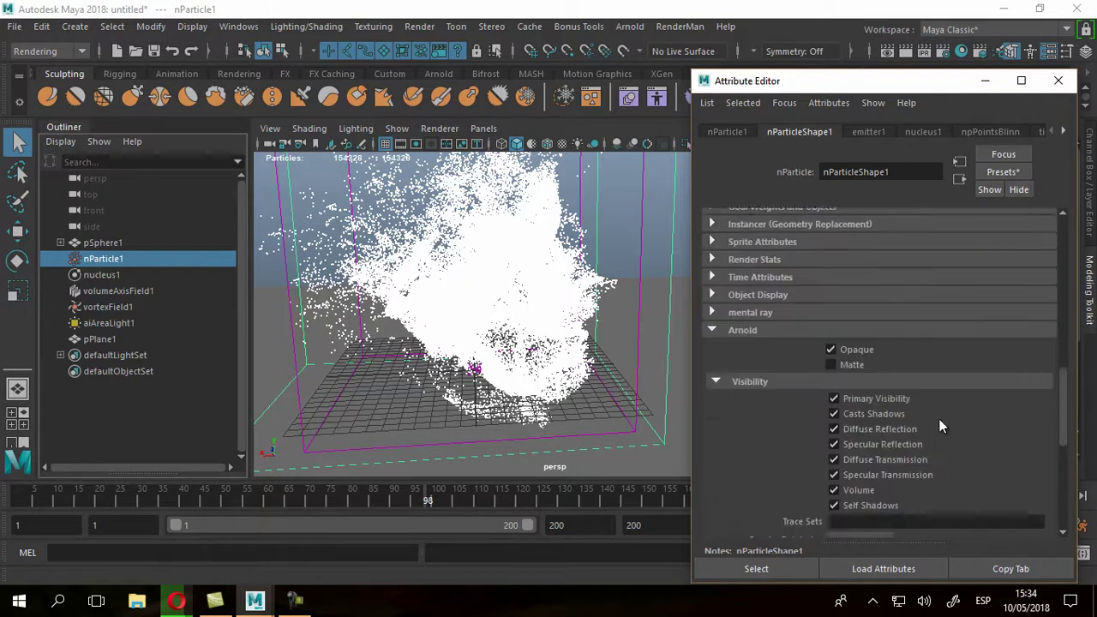
{"action": "scroll", "coordinate": [938, 420], "scroll_direction": "up", "scroll_amount": 4}
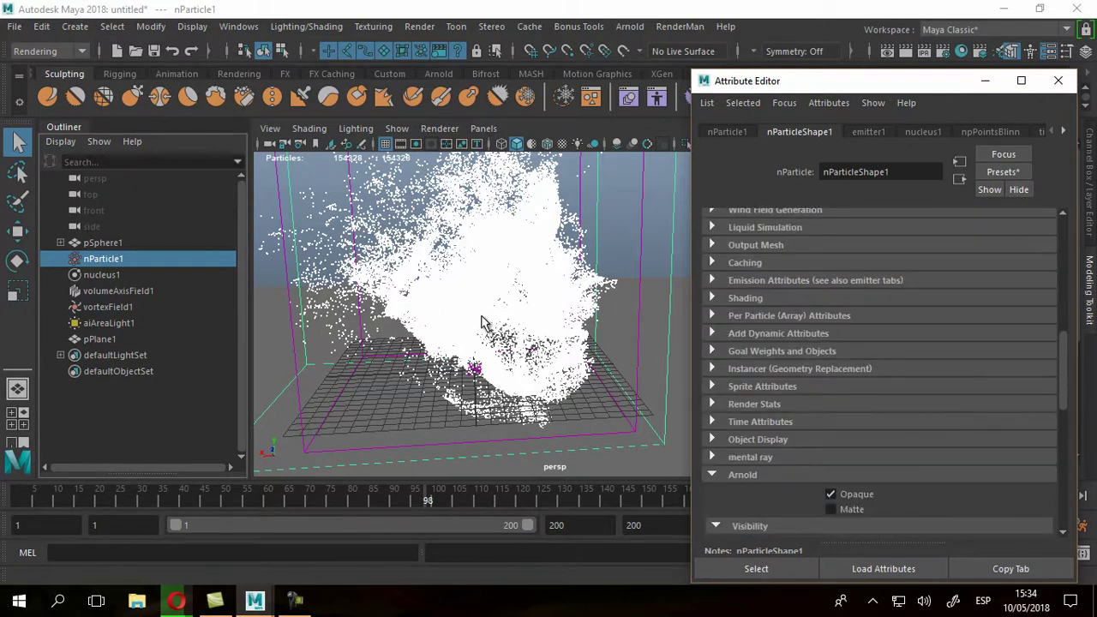
{"action": "scroll", "coordinate": [811, 384], "scroll_direction": "up", "scroll_amount": 2}
{"action": "scroll", "coordinate": [811, 384], "scroll_direction": "down", "scroll_amount": 1}
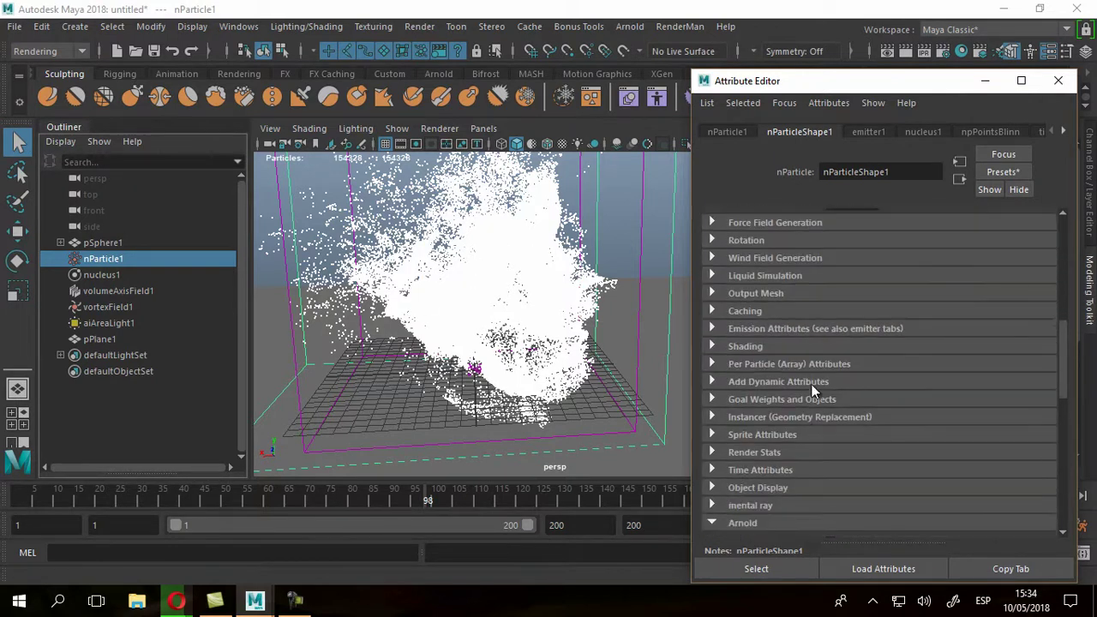
{"action": "left_click", "coordinate": [721, 345]}
{"action": "scroll", "coordinate": [963, 378], "scroll_direction": "down", "scroll_amount": 1}
{"action": "scroll", "coordinate": [962, 378], "scroll_direction": "down", "scroll_amount": 4}
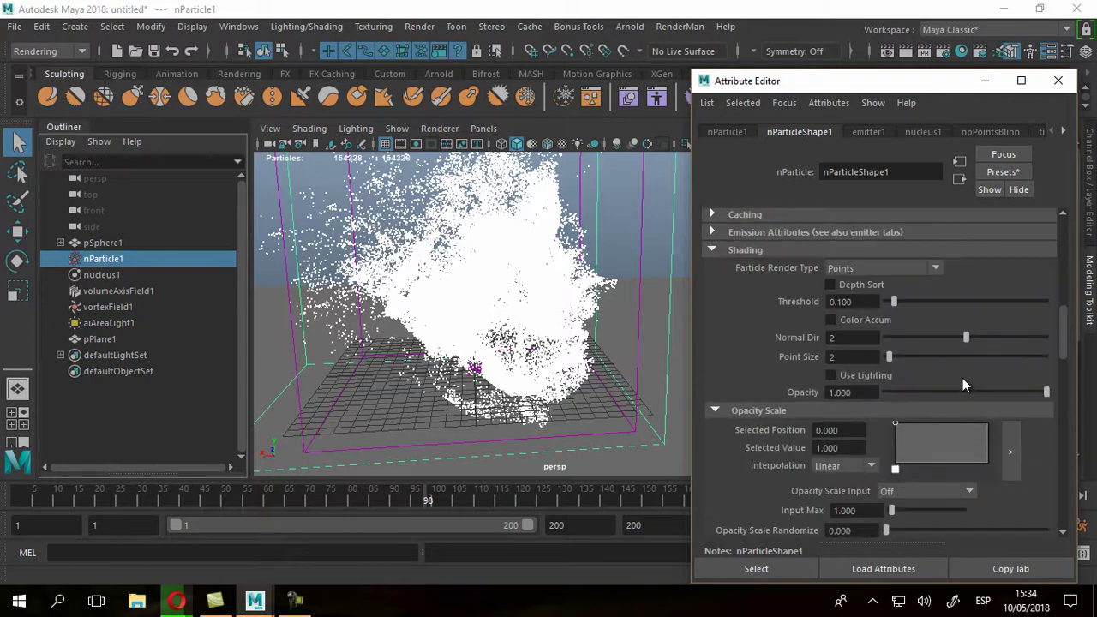
{"action": "scroll", "coordinate": [963, 377], "scroll_direction": "down", "scroll_amount": 2}
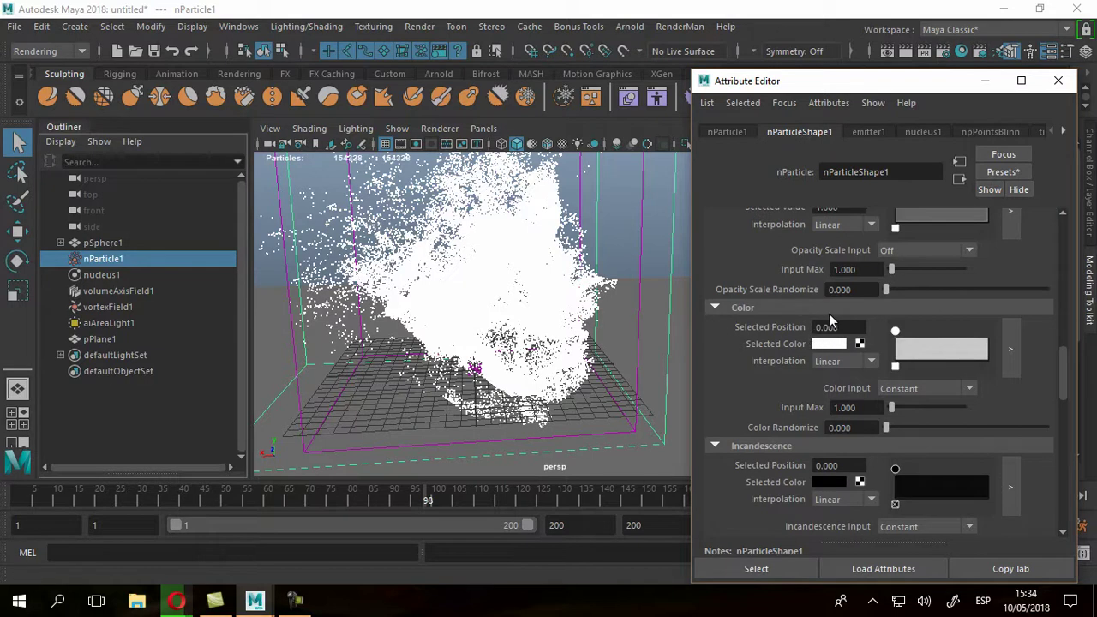
{"action": "left_click", "coordinate": [823, 342]}
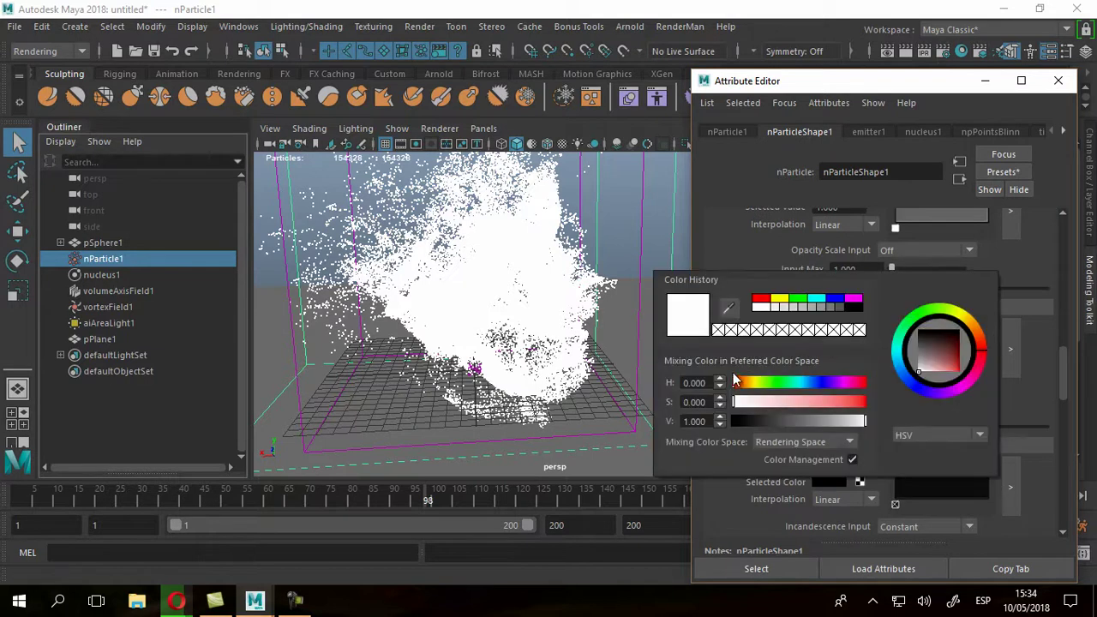
{"action": "left_click", "coordinate": [760, 298]}
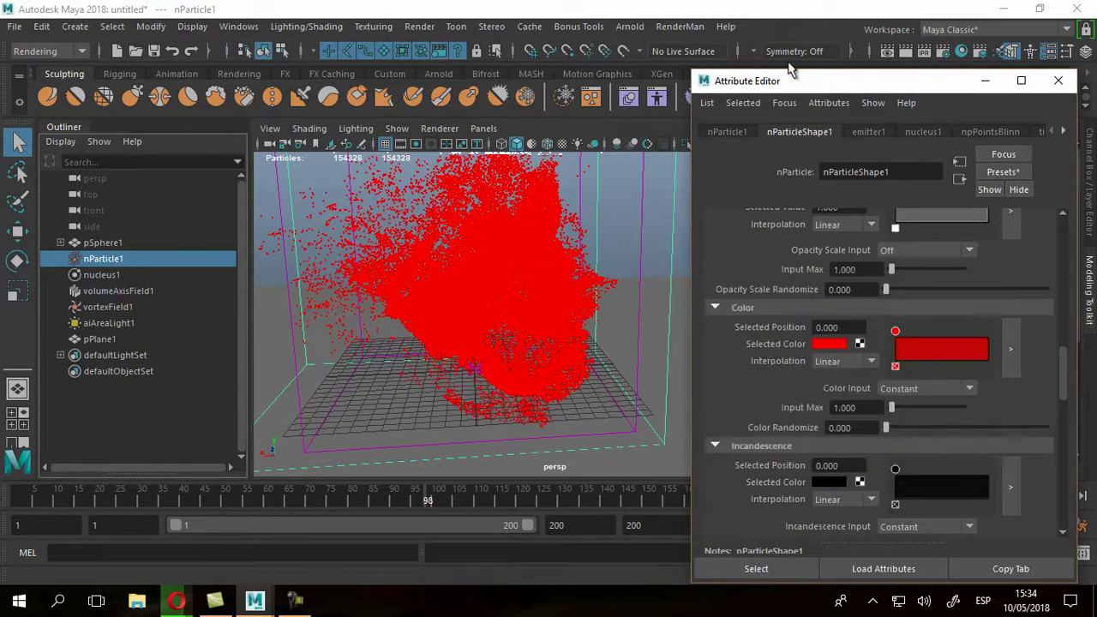
{"action": "left_click", "coordinate": [906, 51]}
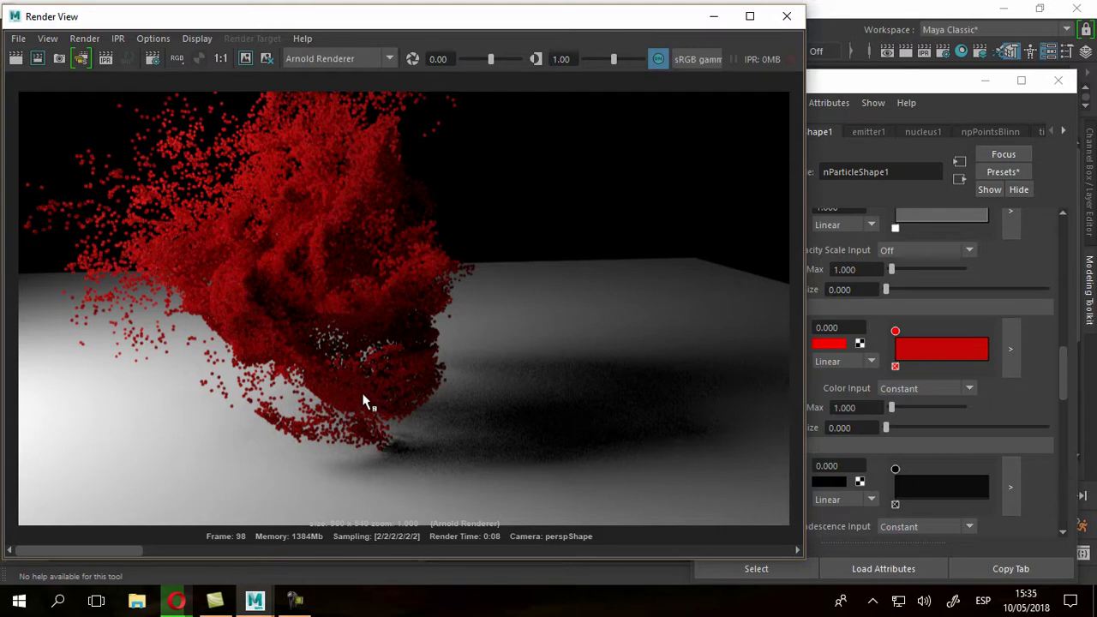
{"action": "left_click", "coordinate": [786, 16]}
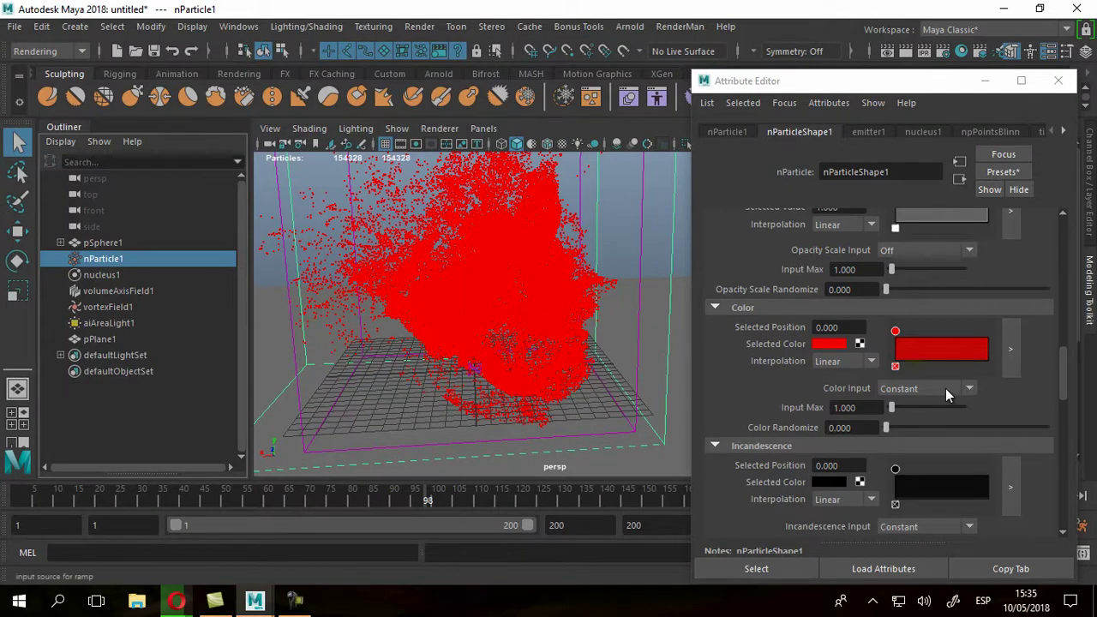
Color nParticle1 by Age using a ramp from red to blue at position 1.000, set its Input Max to 2.809, and render the frame.
{"action": "left_click", "coordinate": [916, 388]}
{"action": "left_click", "coordinate": [892, 422]}
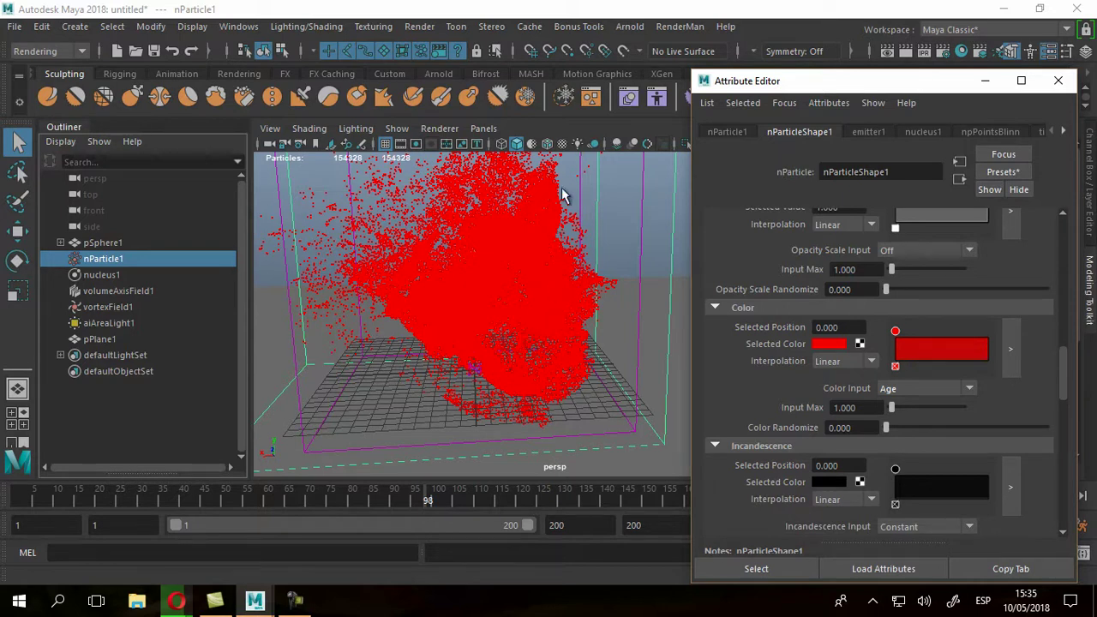
{"action": "left_click", "coordinate": [952, 349]}
{"action": "left_click", "coordinate": [830, 344]}
{"action": "left_click", "coordinate": [844, 301]}
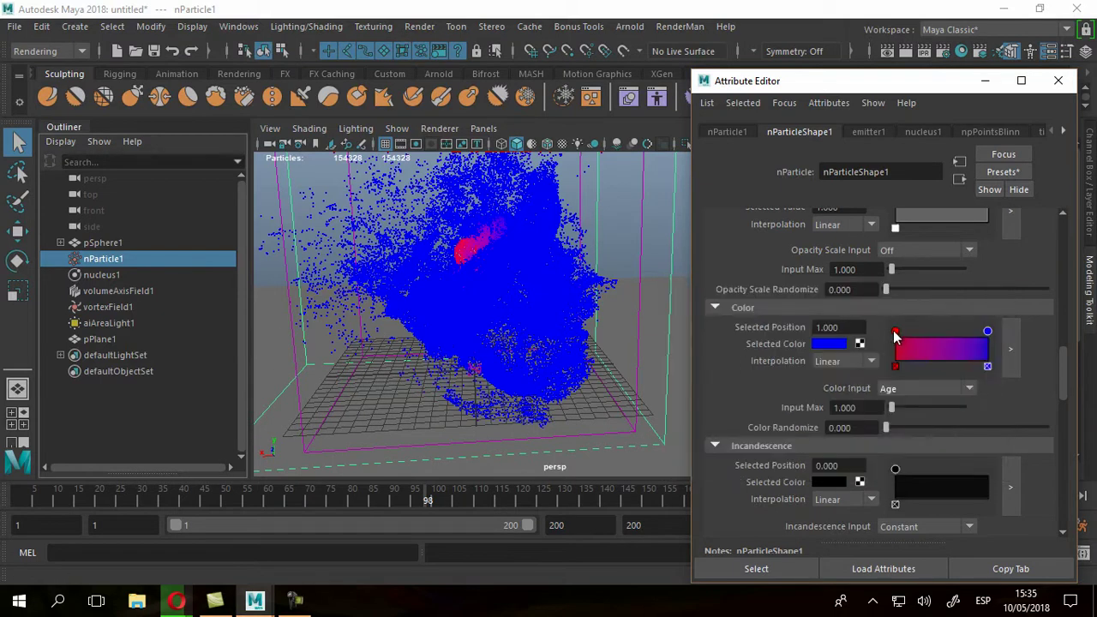
{"action": "left_click", "coordinate": [896, 332]}
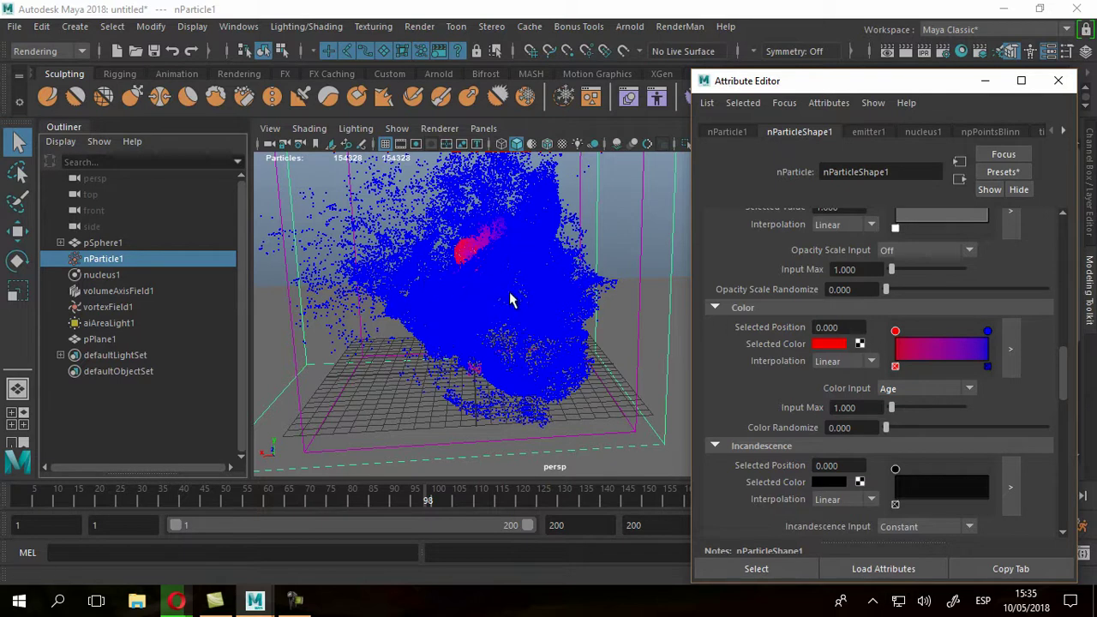
{"action": "left_click", "coordinate": [986, 333]}
{"action": "left_click_drag", "start_coordinate": [894, 409], "coordinate": [895, 407]}
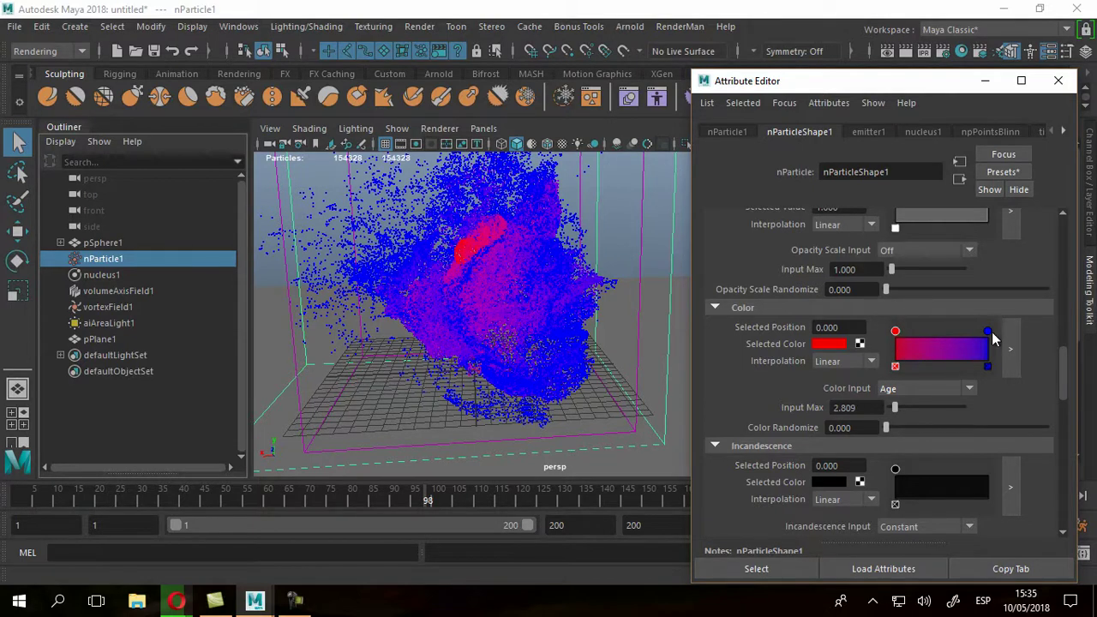
{"action": "left_click", "coordinate": [905, 51]}
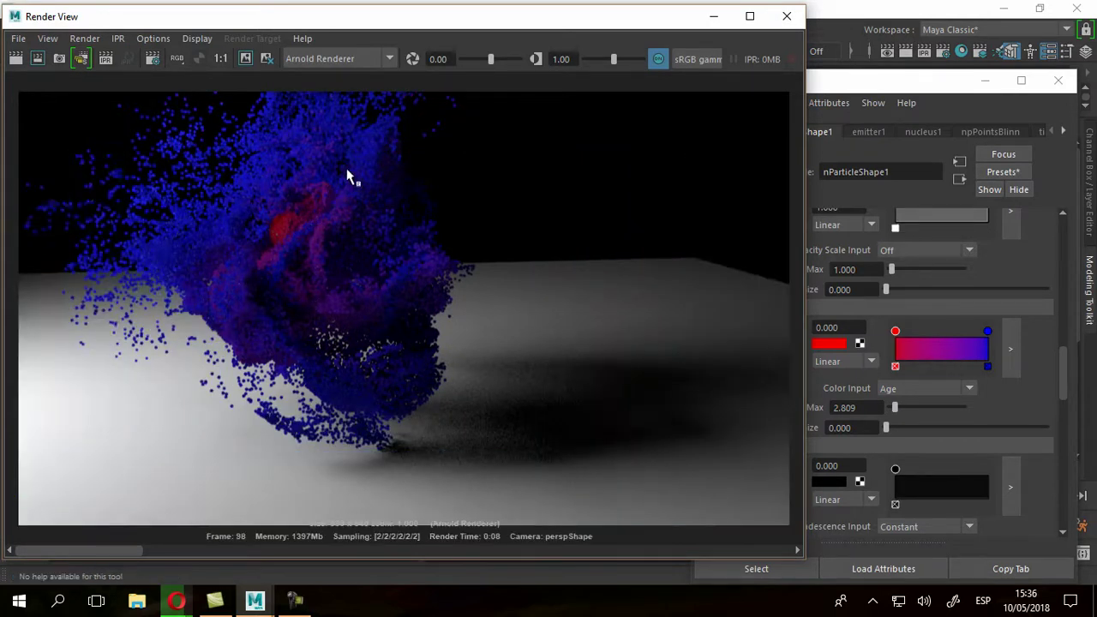
{"action": "left_click", "coordinate": [787, 16]}
Hide the emitter sphere pSphere1 and render the particle cloud from a new camera angle.
{"action": "left_click_drag", "start_coordinate": [537, 307], "coordinate": [471, 318], "text": "alt"}
{"action": "middle_click_drag", "start_coordinate": [477, 326], "coordinate": [504, 326], "text": "alt"}
{"action": "left_click_drag", "start_coordinate": [504, 326], "coordinate": [532, 328], "text": "alt"}
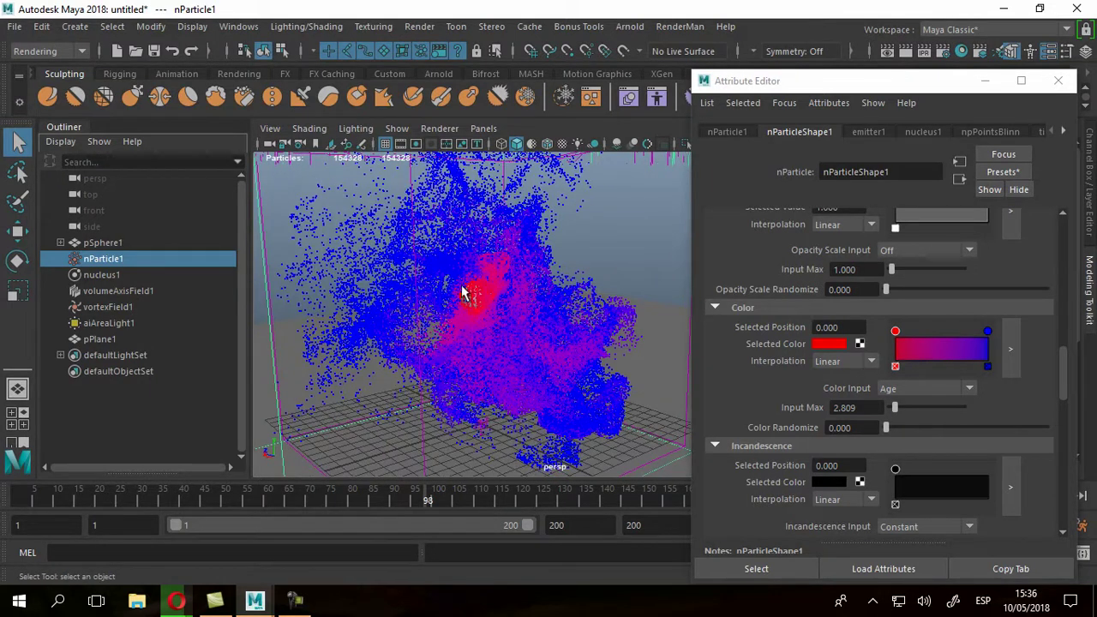
{"action": "left_click", "coordinate": [60, 243]}
{"action": "left_click", "coordinate": [99, 244]}
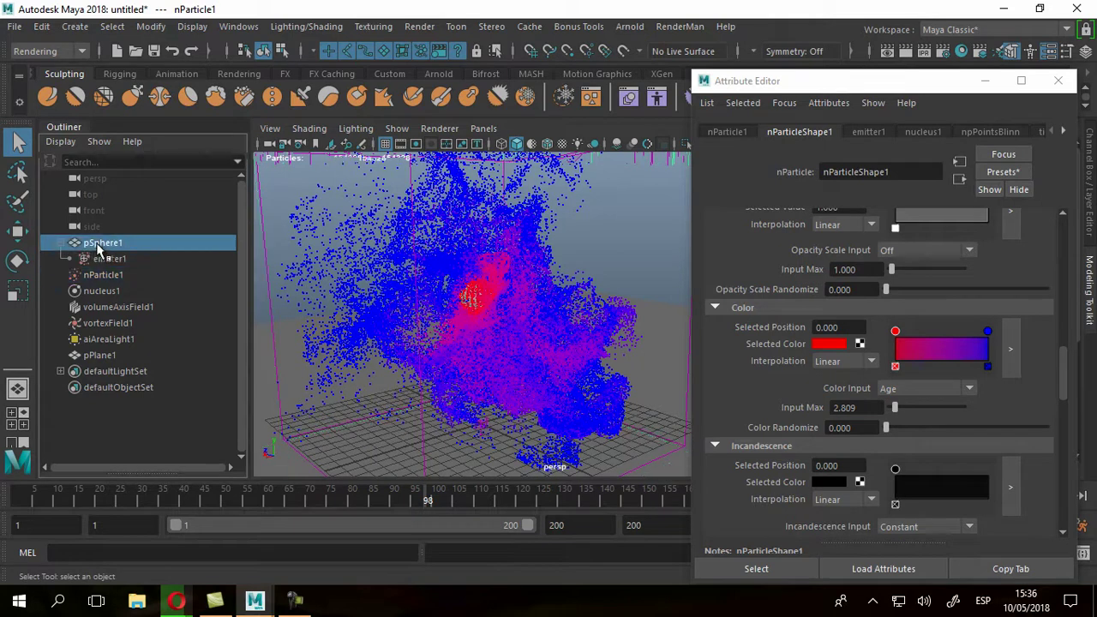
{"action": "key", "text": "ctrl+h"}
{"action": "mouse_move", "coordinate": [528, 318]}
{"action": "left_mouse_down", "text": "alt"}
{"action": "mouse_move", "coordinate": [512, 333]}
{"action": "mouse_move", "coordinate": [522, 329]}
{"action": "left_mouse_up", "text": "alt"}
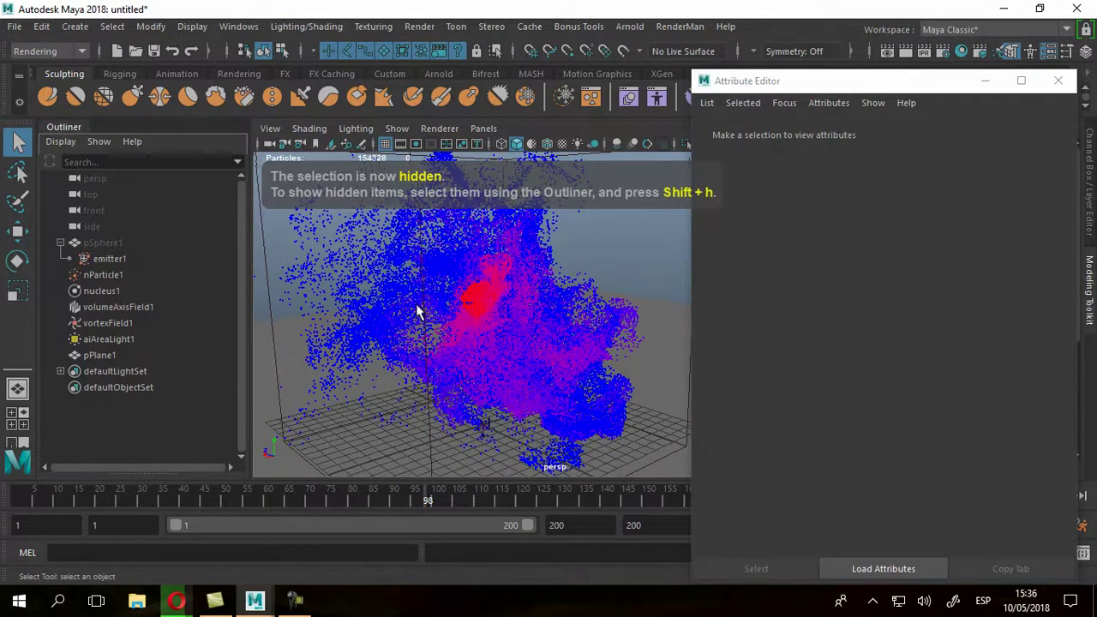
{"action": "left_click", "coordinate": [906, 52]}
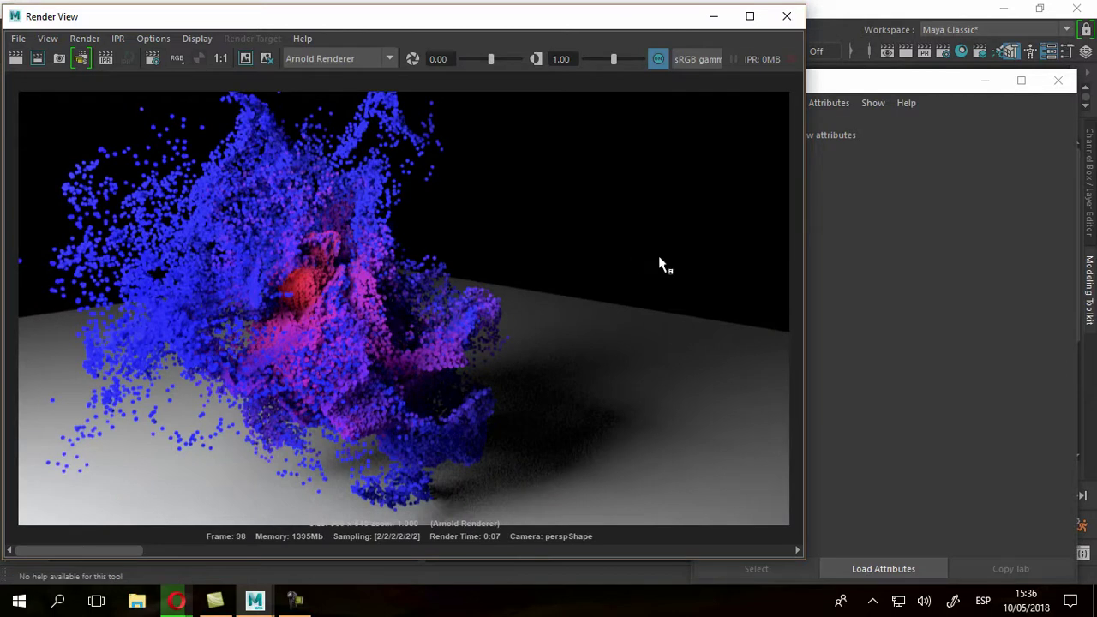
{"action": "left_click", "coordinate": [787, 15]}
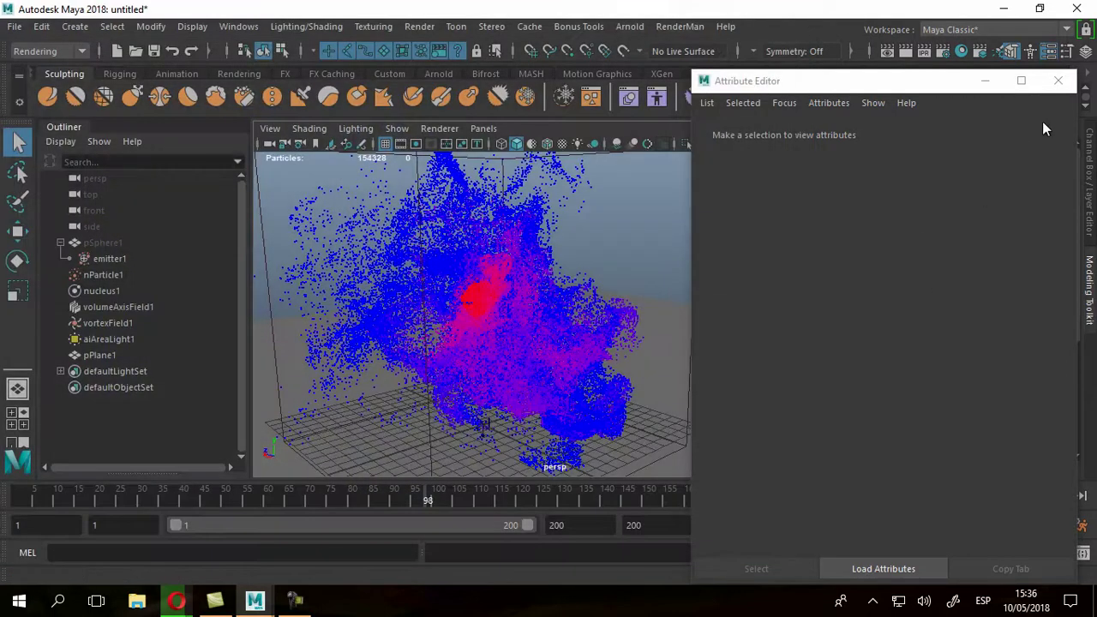
Drive nParticle1's Opacity Scale by Age, slightly lowering the ramp's start and setting its end value to 0.220.
{"action": "left_click", "coordinate": [104, 274]}
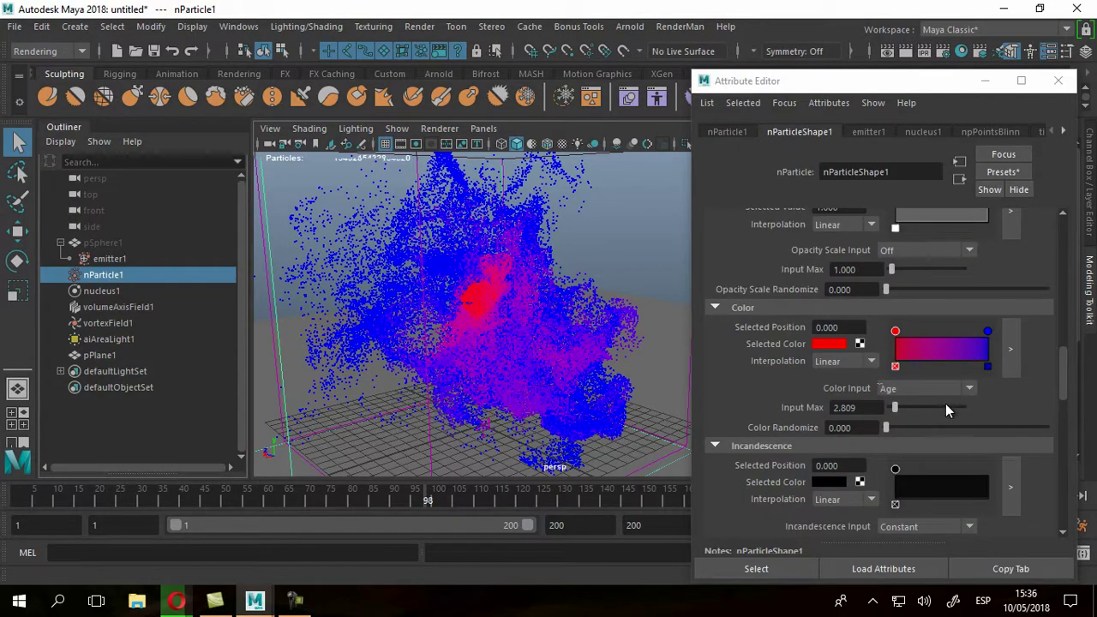
{"action": "scroll", "coordinate": [1027, 421], "scroll_direction": "up", "scroll_amount": 1}
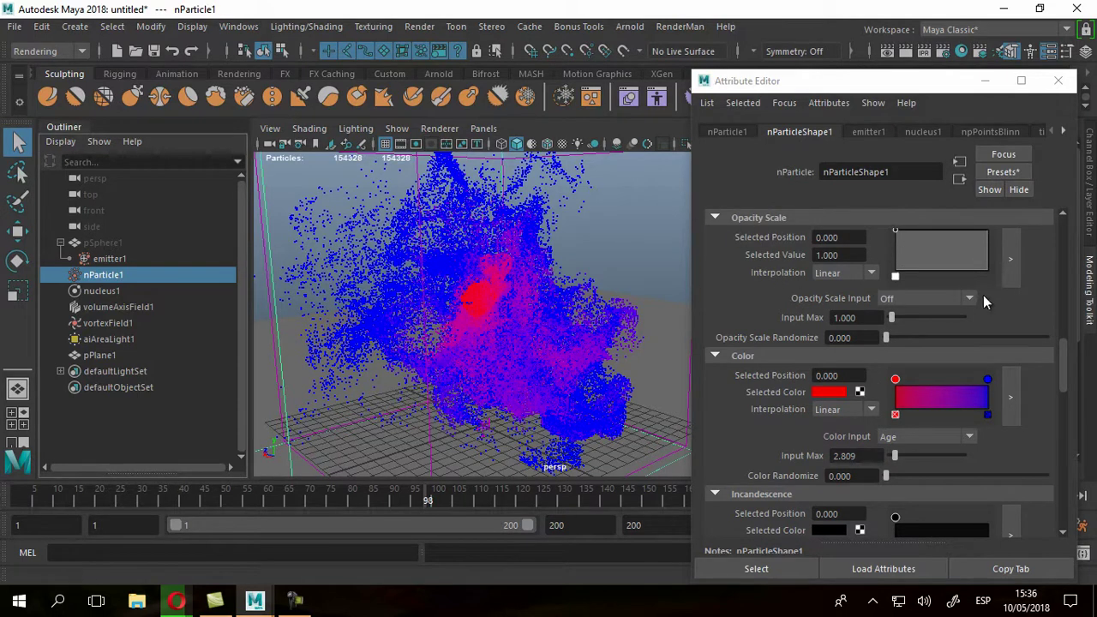
{"action": "left_click", "coordinate": [948, 297]}
{"action": "left_click", "coordinate": [902, 335]}
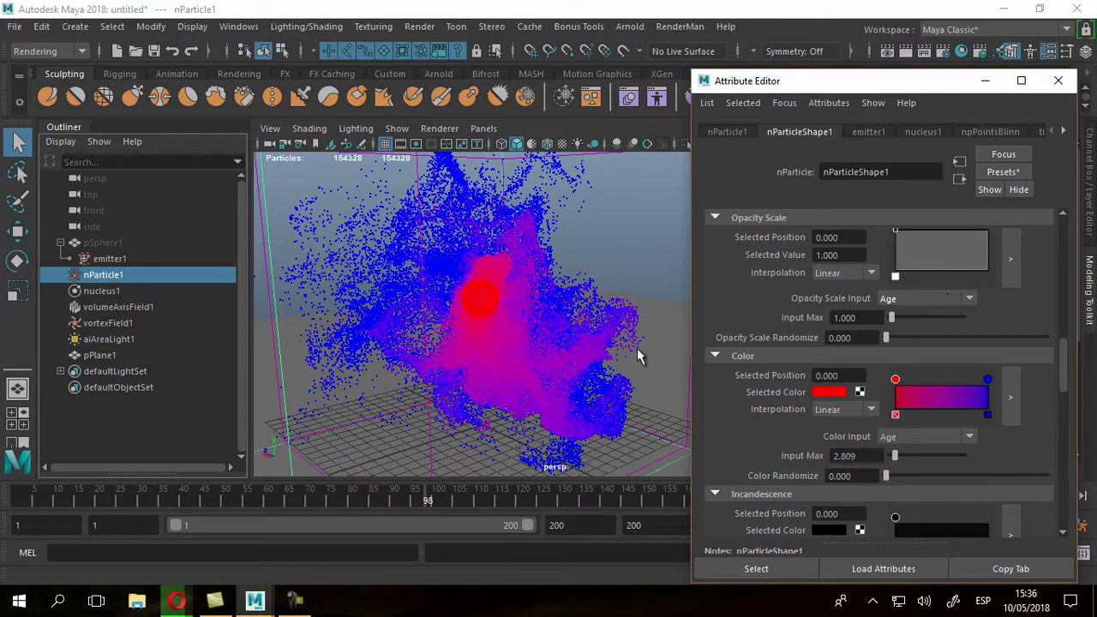
{"action": "left_click_drag", "start_coordinate": [988, 236], "coordinate": [993, 258]}
{"action": "scroll", "coordinate": [1025, 318], "scroll_direction": "up", "scroll_amount": 1}
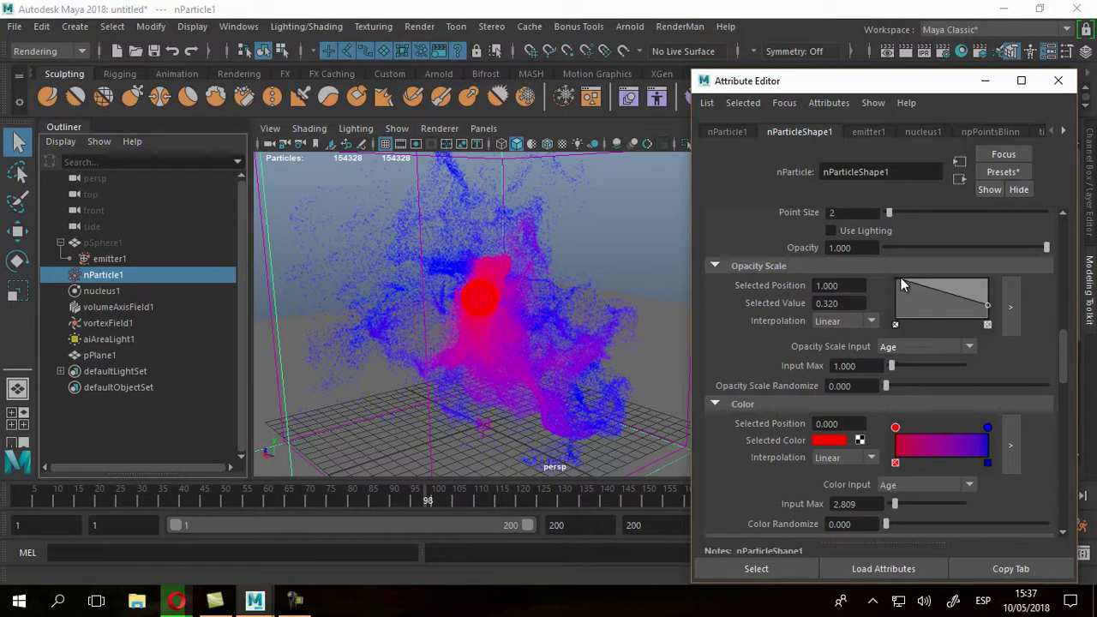
{"action": "left_click_drag", "start_coordinate": [897, 280], "coordinate": [893, 287]}
{"action": "left_click_drag", "start_coordinate": [986, 304], "coordinate": [990, 316]}
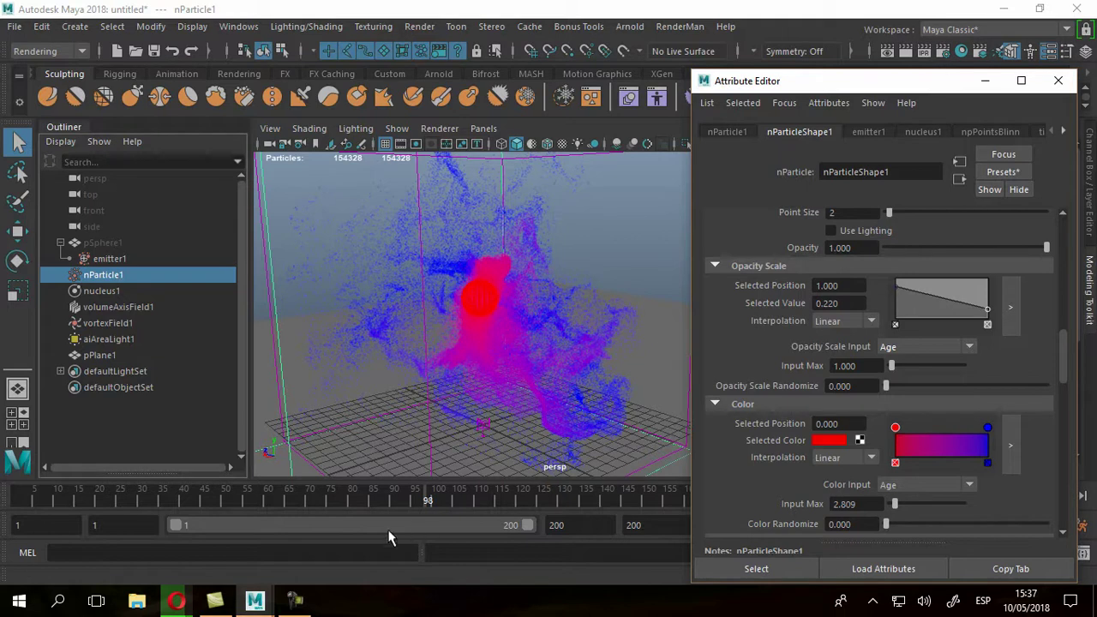
Play the particle simulation forward and stop it at frame 111.
{"action": "left_click", "coordinate": [1058, 80]}
{"action": "left_click", "coordinate": [1025, 496]}
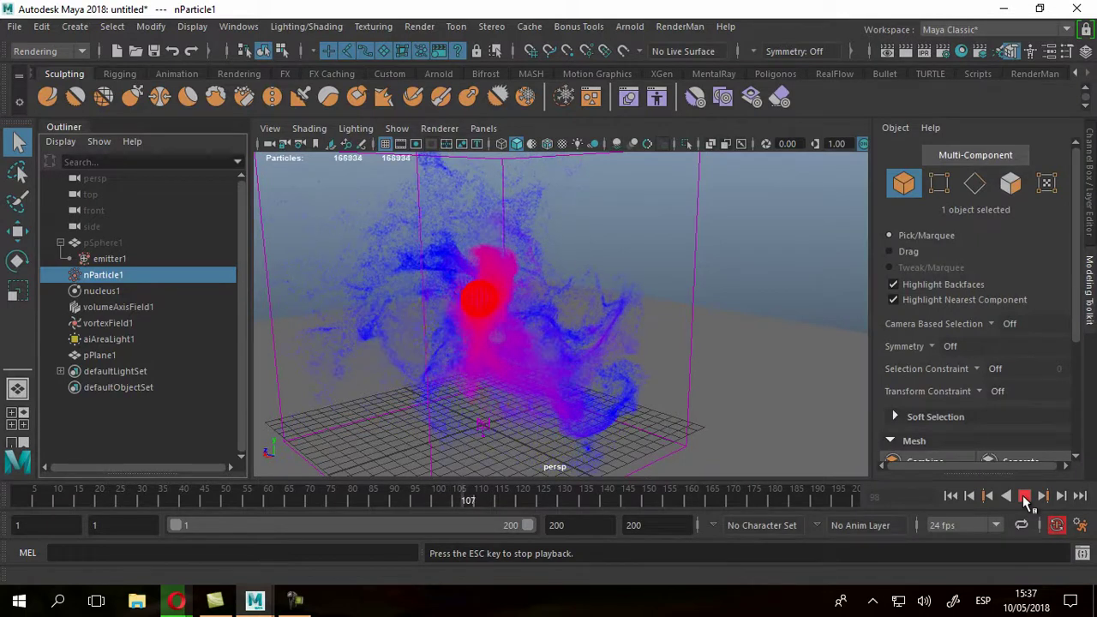
{"action": "left_click", "coordinate": [1024, 496]}
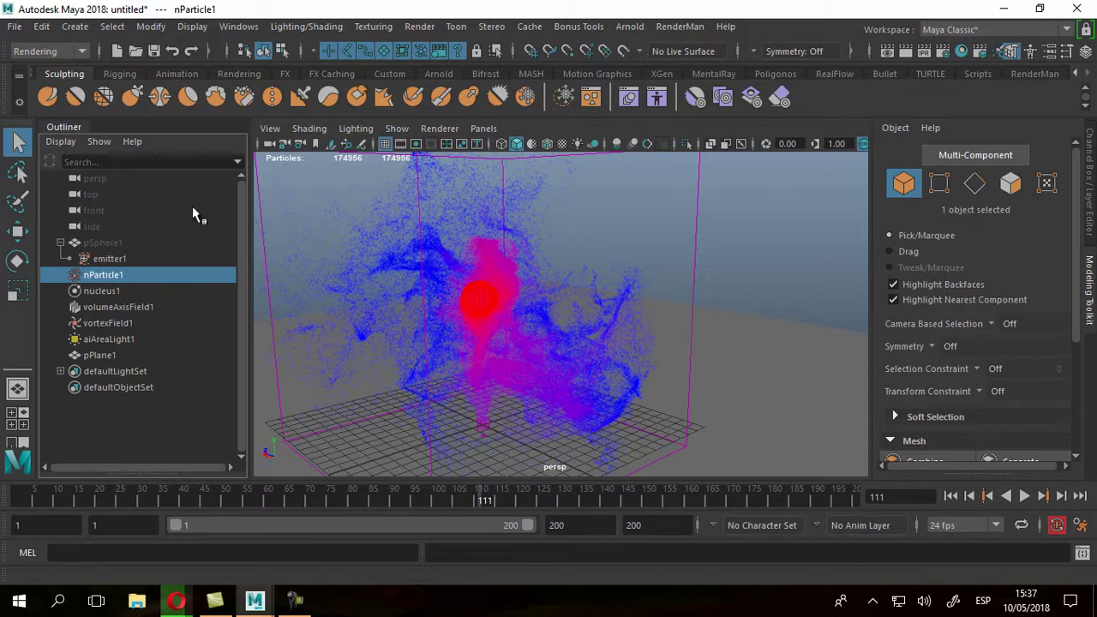
Try the Constant and Random range lifespan modes on nParticle1's shape and return it to Live forever.
{"action": "left_click", "coordinate": [101, 279]}
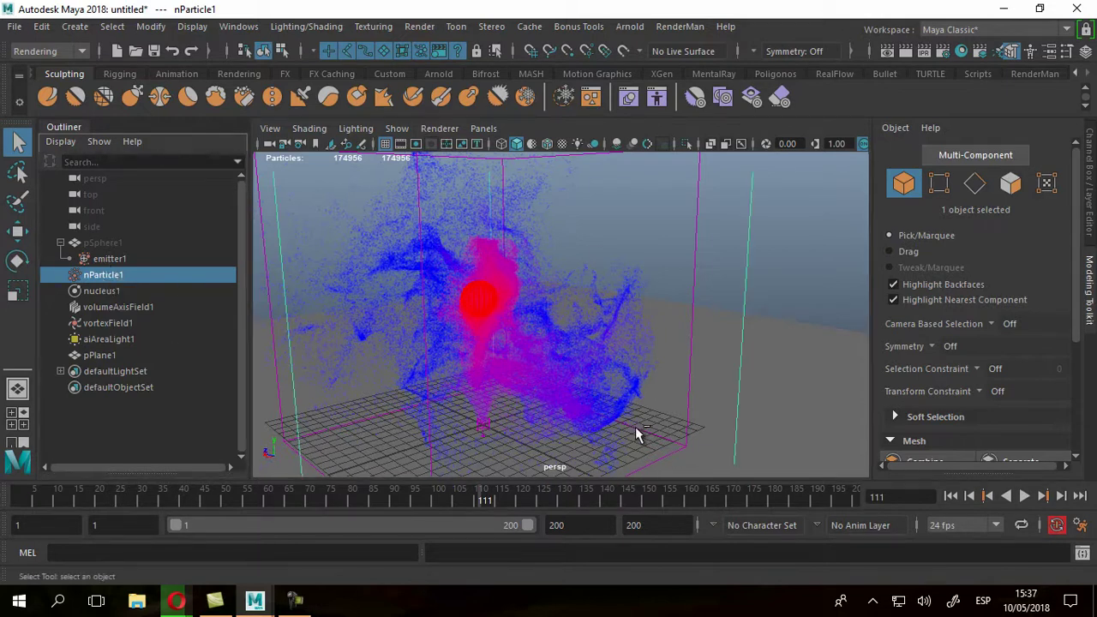
{"action": "key", "text": "ctrl+a"}
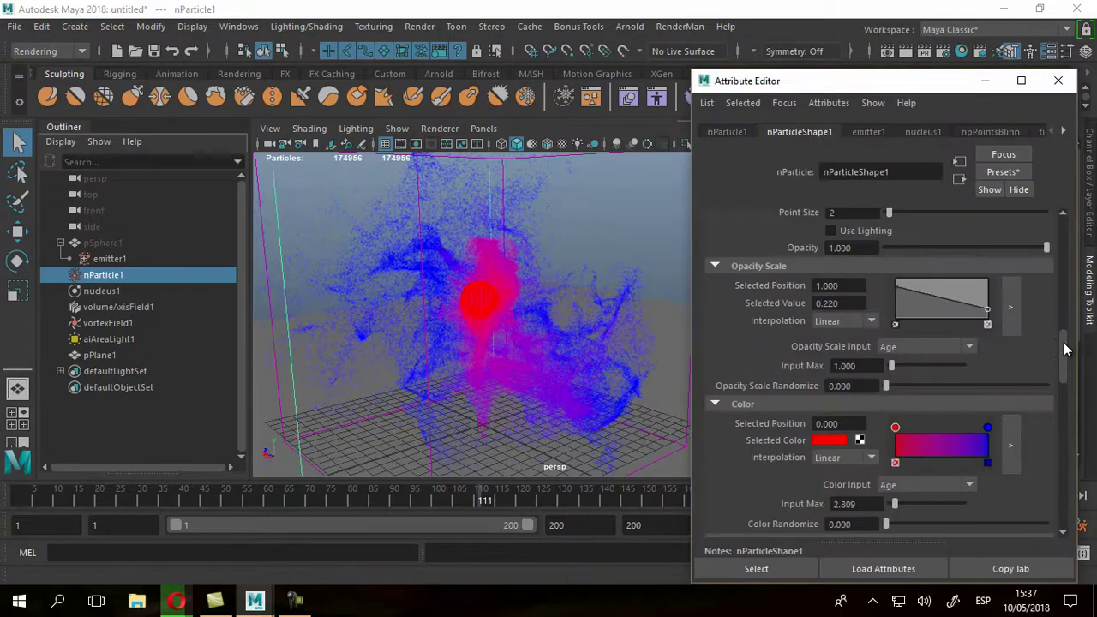
{"action": "left_click_drag", "start_coordinate": [1062, 352], "coordinate": [1063, 236]}
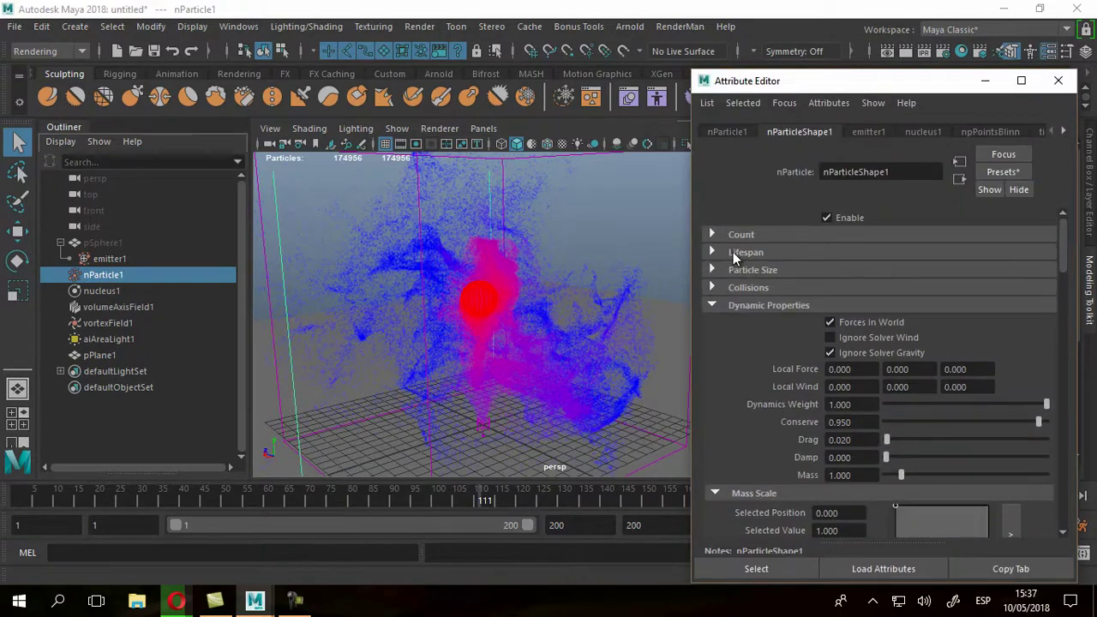
{"action": "left_click", "coordinate": [728, 252]}
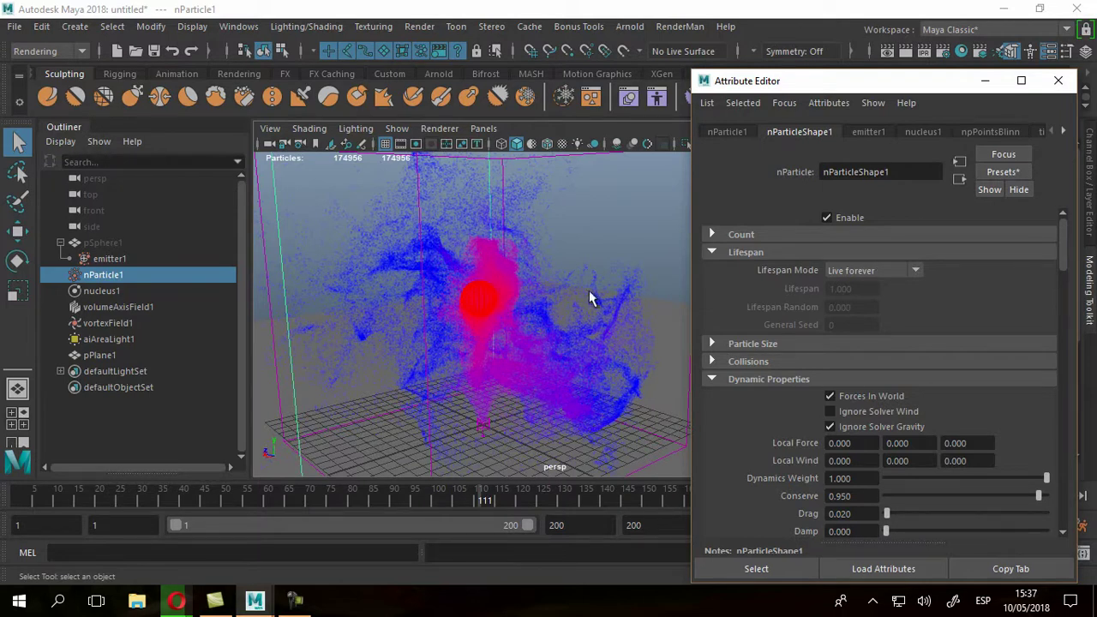
{"action": "left_click", "coordinate": [845, 269]}
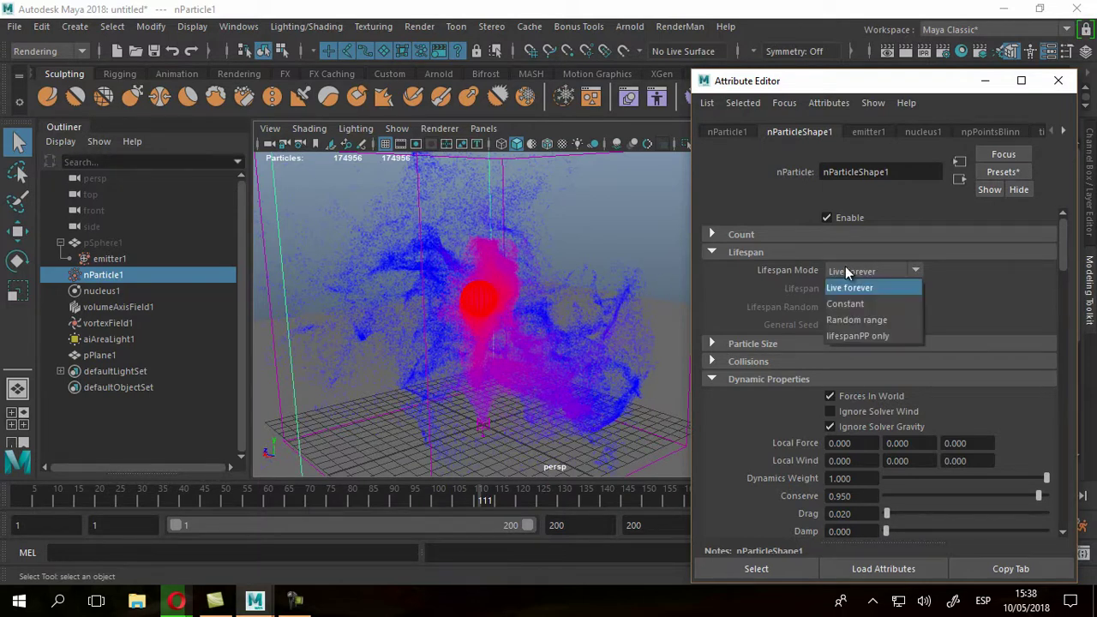
{"action": "left_click", "coordinate": [845, 305]}
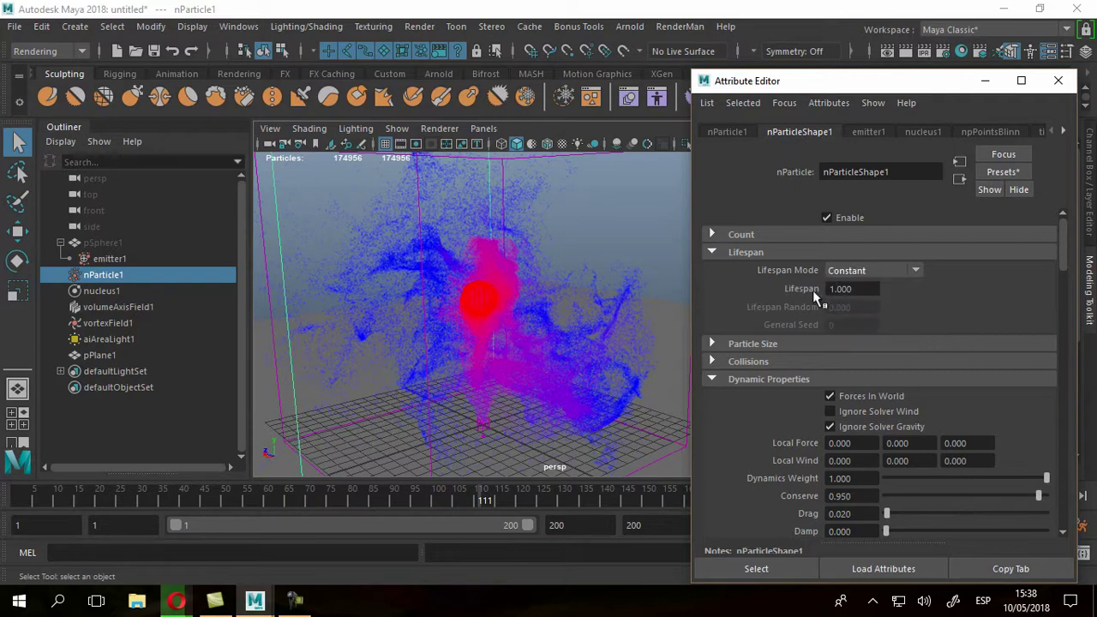
{"action": "left_click", "coordinate": [875, 271]}
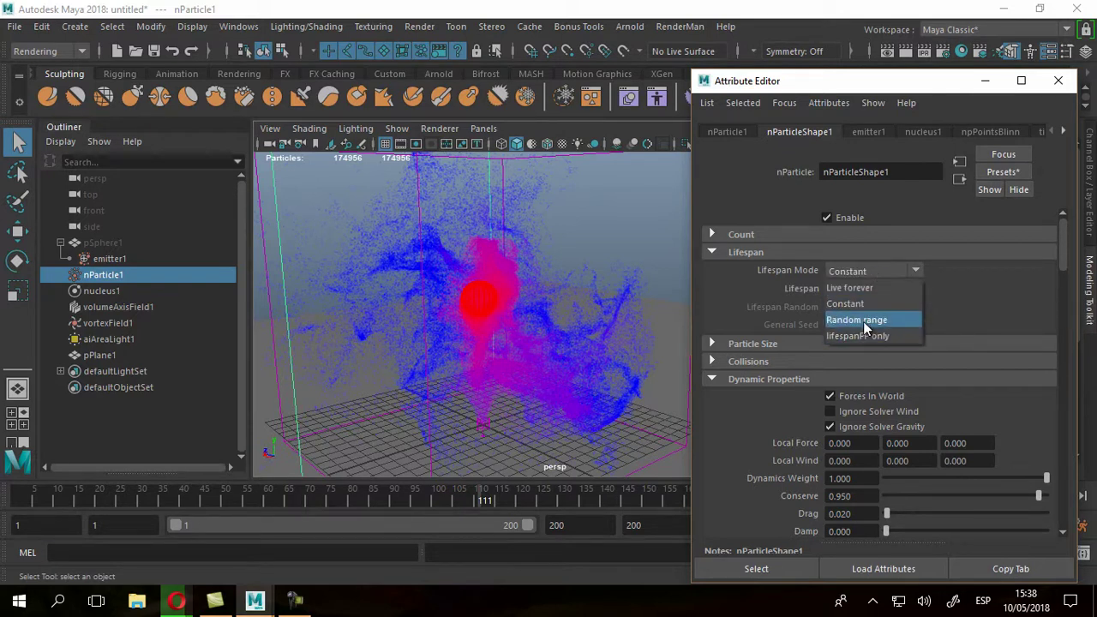
{"action": "left_click", "coordinate": [862, 321]}
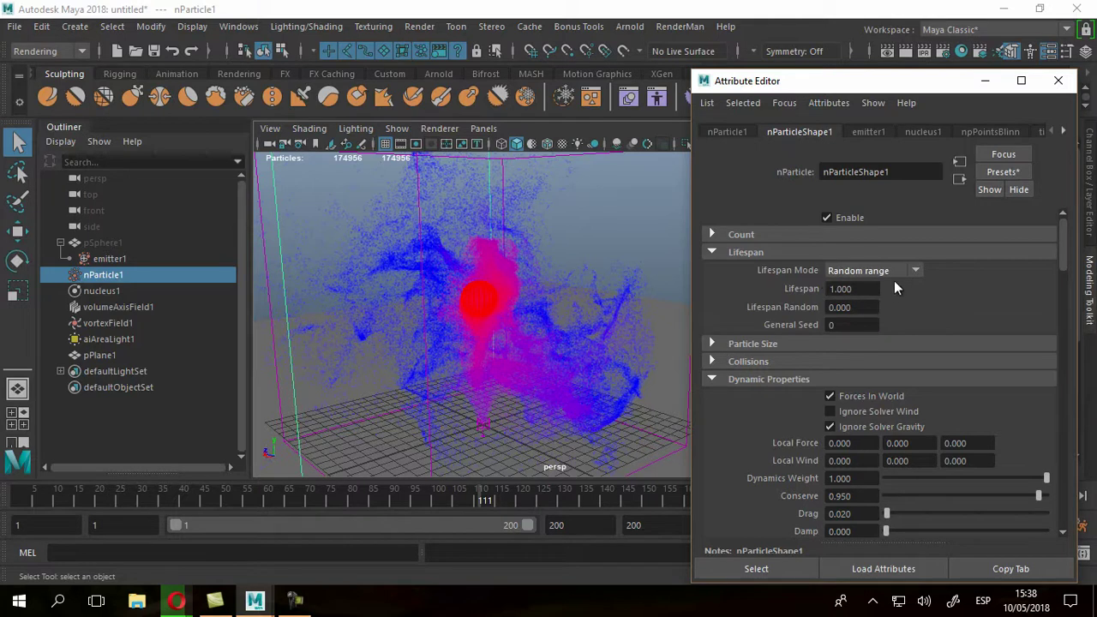
{"action": "left_click", "coordinate": [894, 271]}
{"action": "left_click", "coordinate": [855, 284]}
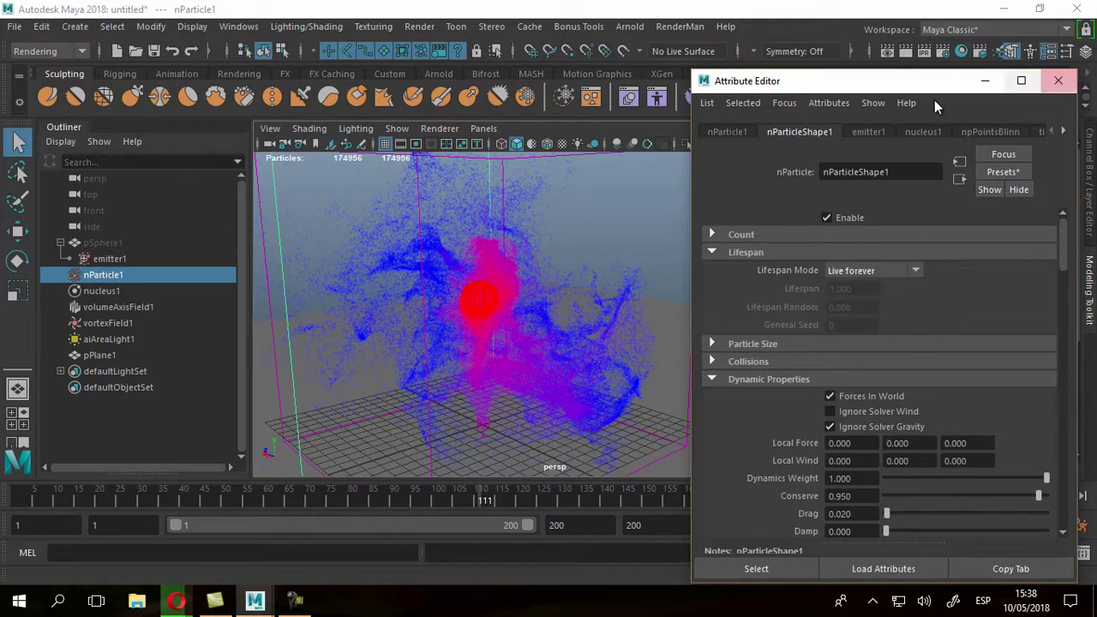
Examine the shading attributes of nParticle1's shape, including its Opacity Scale and Color ramps.
{"action": "left_click", "coordinate": [588, 226]}
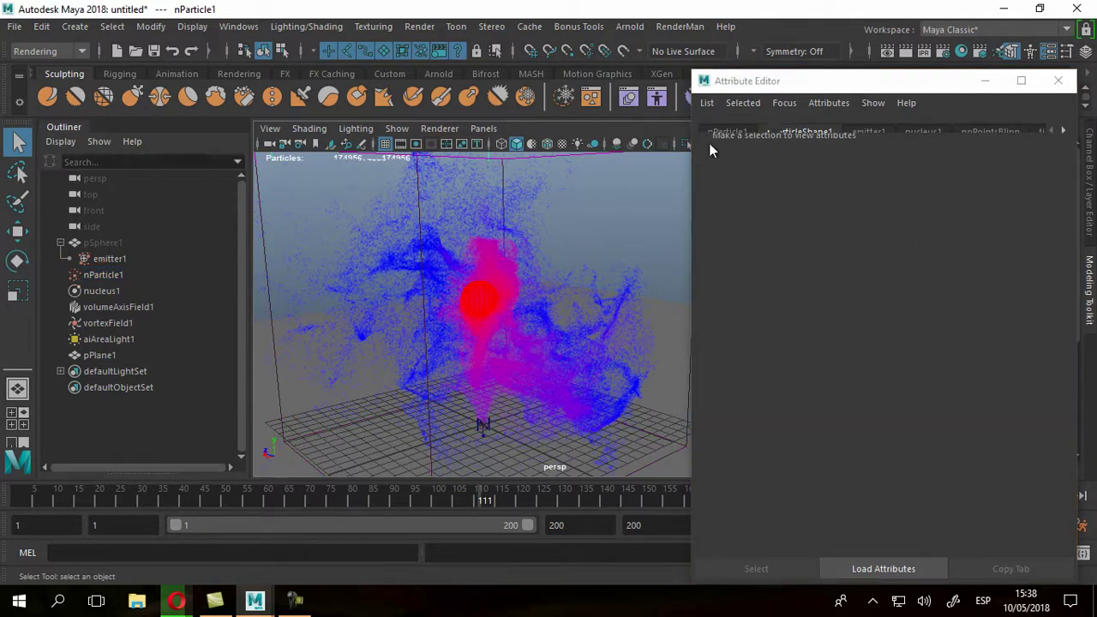
{"action": "left_click", "coordinate": [100, 276]}
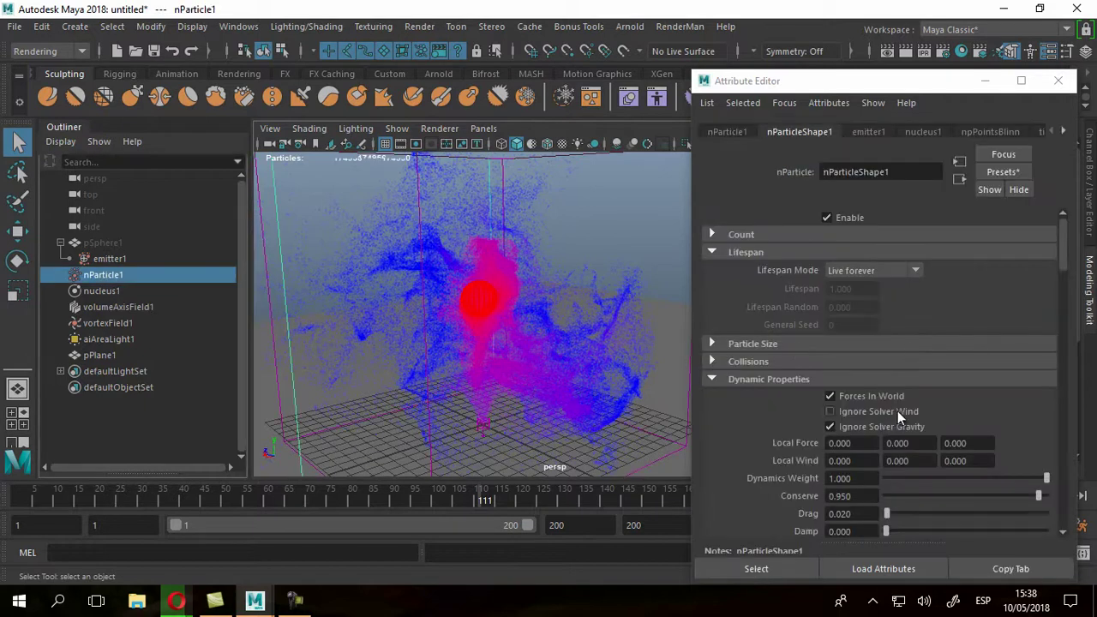
{"action": "scroll", "coordinate": [897, 407], "scroll_direction": "down", "scroll_amount": 7}
{"action": "scroll", "coordinate": [897, 402], "scroll_direction": "up", "scroll_amount": 6}
{"action": "scroll", "coordinate": [897, 400], "scroll_direction": "up", "scroll_amount": 1}
{"action": "left_click", "coordinate": [752, 254]}
{"action": "scroll", "coordinate": [787, 367], "scroll_direction": "down", "scroll_amount": 6}
{"action": "scroll", "coordinate": [793, 369], "scroll_direction": "up", "scroll_amount": 2}
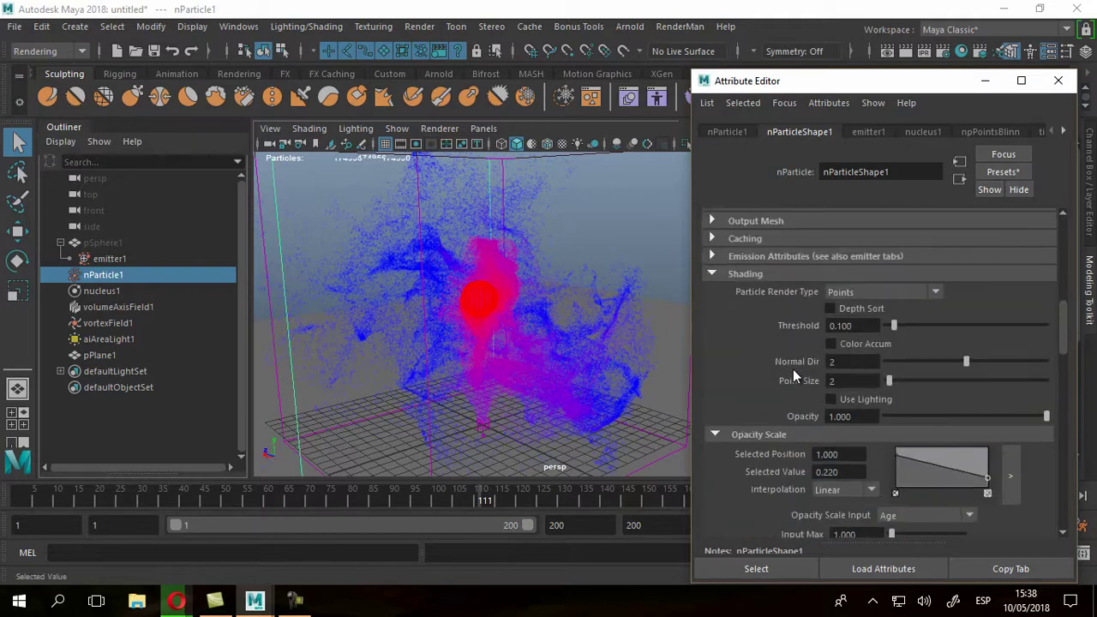
{"action": "scroll", "coordinate": [814, 372], "scroll_direction": "down", "scroll_amount": 3}
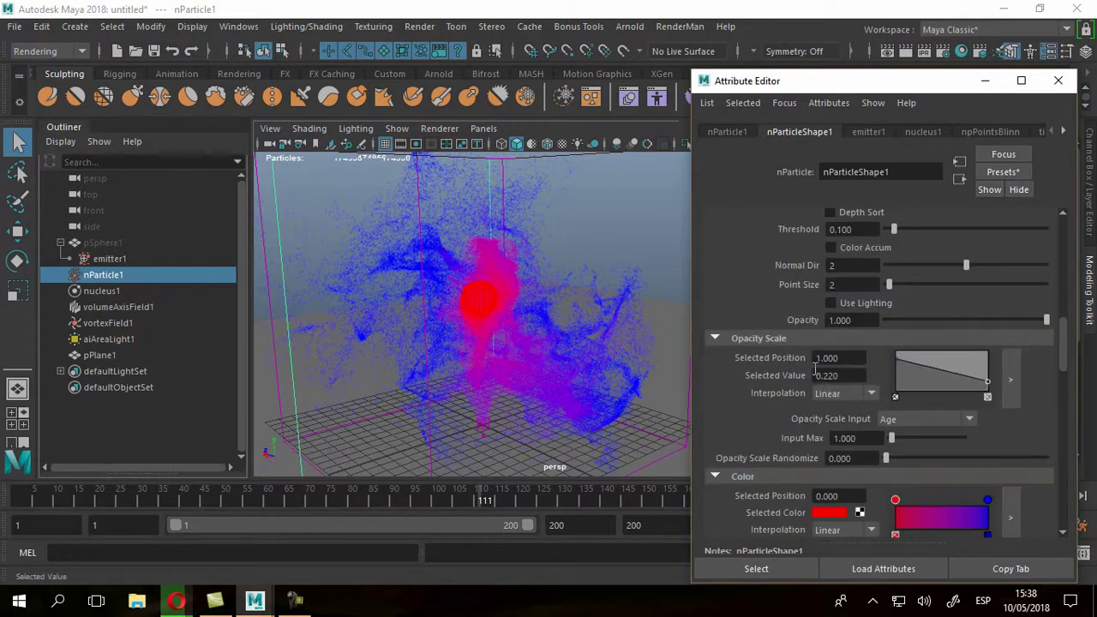
{"action": "scroll", "coordinate": [866, 453], "scroll_direction": "down", "scroll_amount": 3}
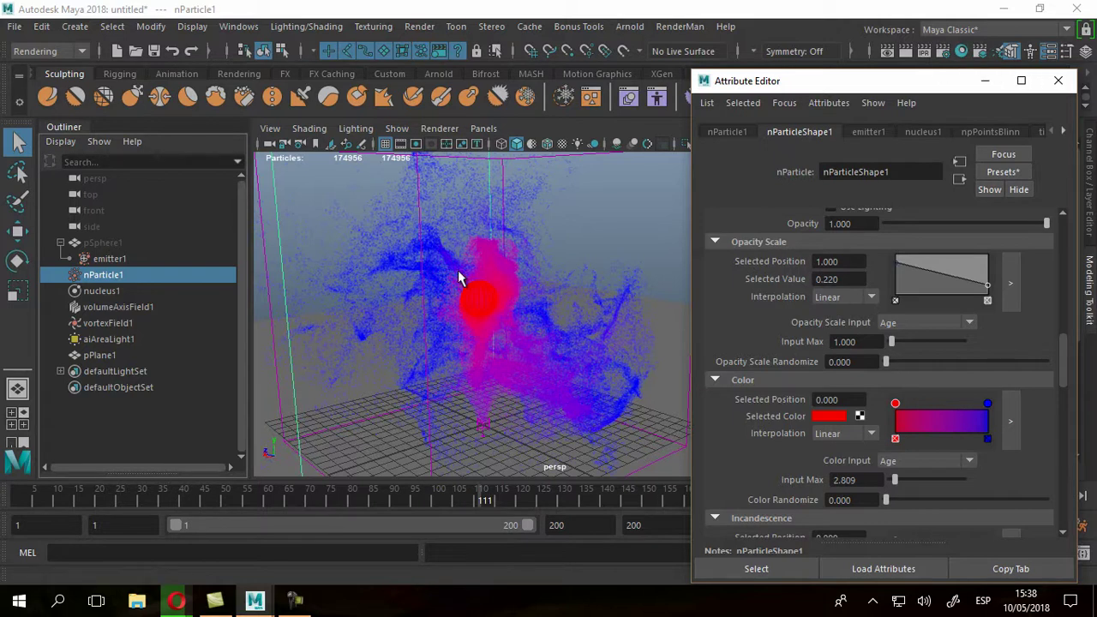
Inspect the particle materials in the Hypershade, examining the attributes of npPointsBlinn and its connected particleSamplerInfo1 node.
{"action": "left_click", "coordinate": [960, 51]}
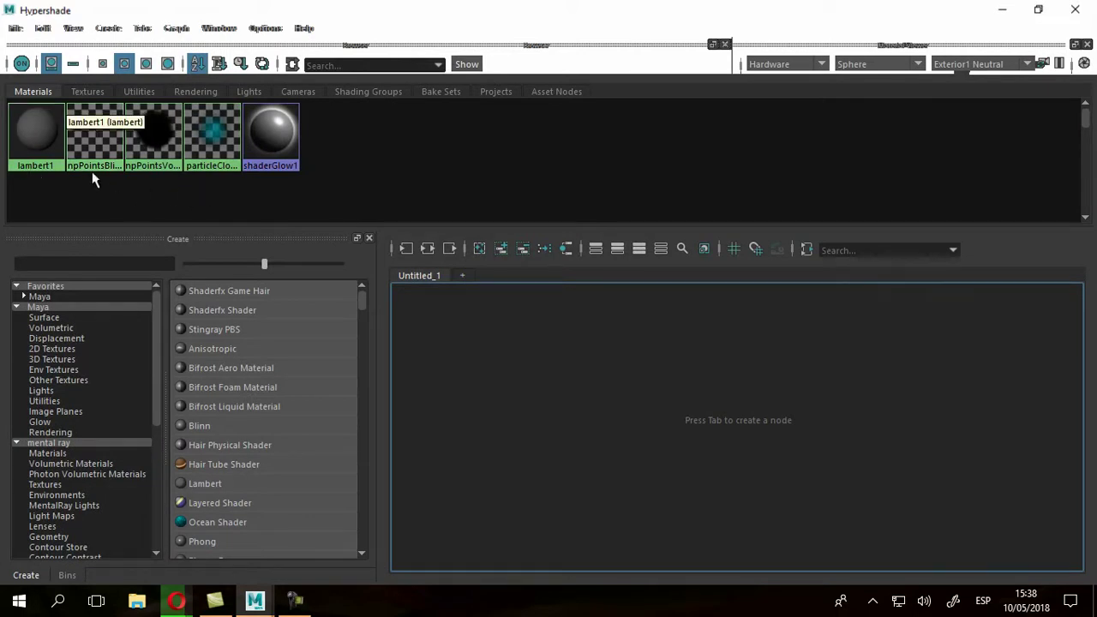
{"action": "left_click_drag", "start_coordinate": [212, 189], "coordinate": [80, 135]}
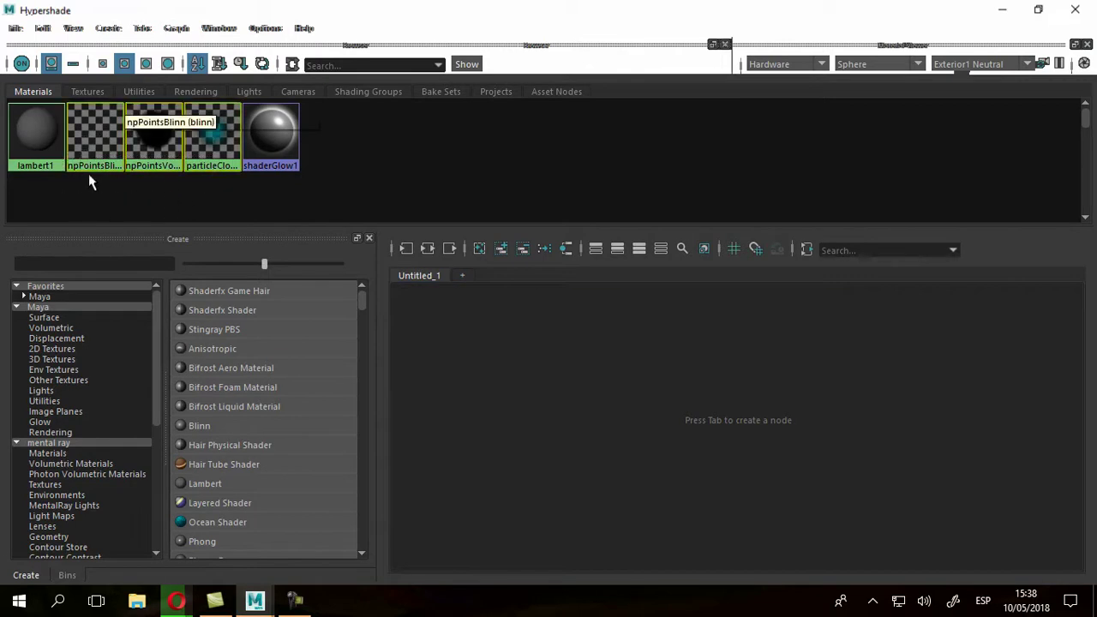
{"action": "middle_click_drag", "start_coordinate": [97, 133], "coordinate": [94, 135]}
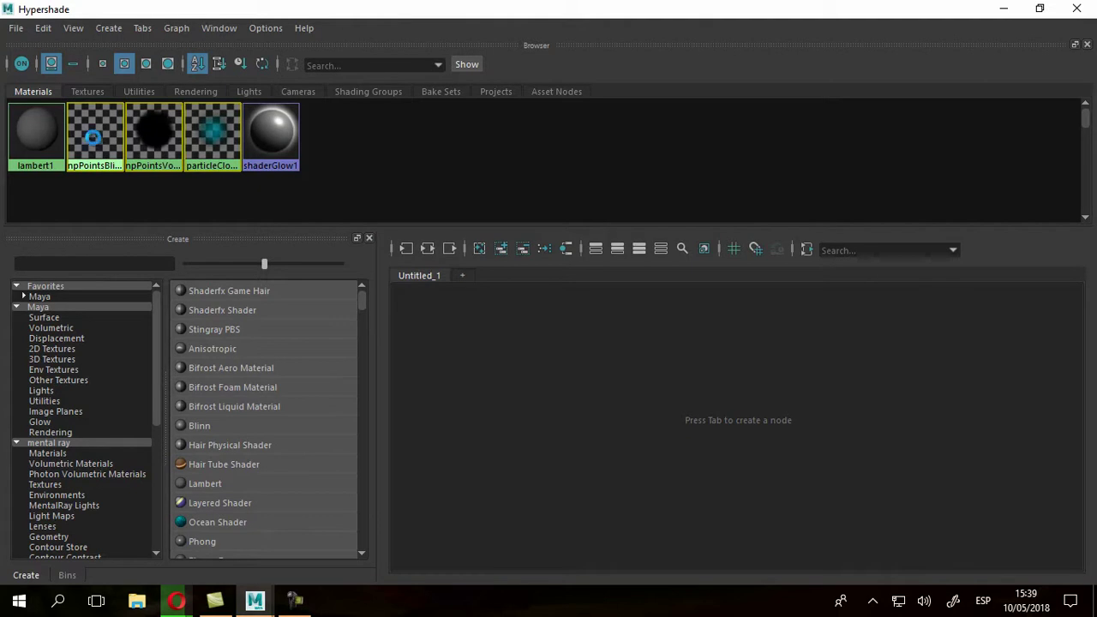
{"action": "left_click", "coordinate": [1004, 10]}
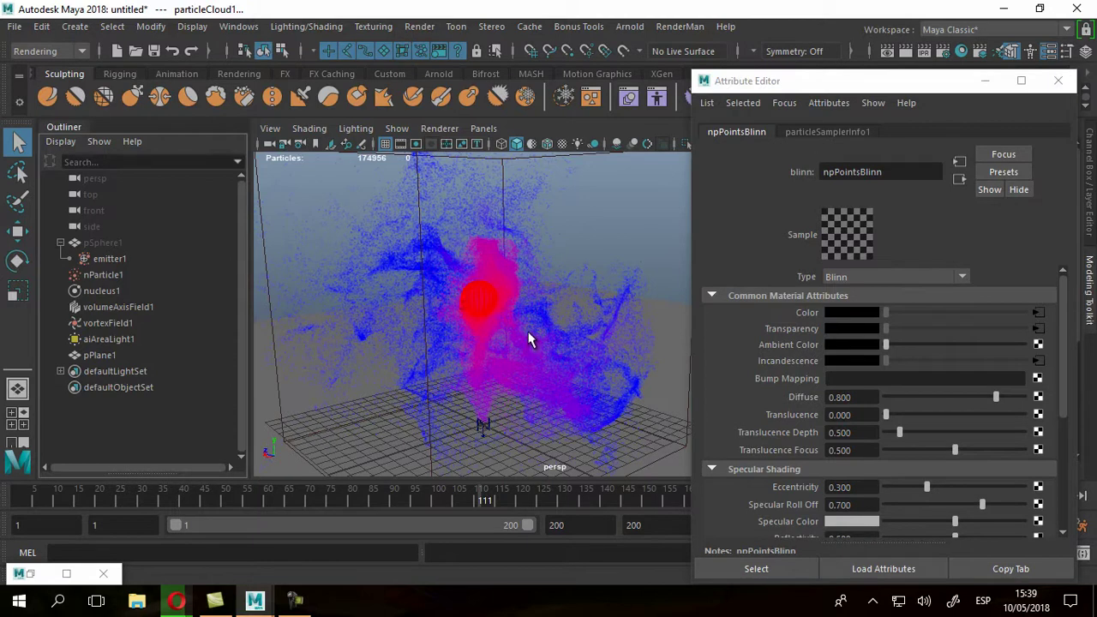
{"action": "left_click", "coordinate": [833, 131]}
{"action": "left_click", "coordinate": [753, 132]}
{"action": "left_click", "coordinate": [794, 130]}
{"action": "left_click", "coordinate": [748, 132]}
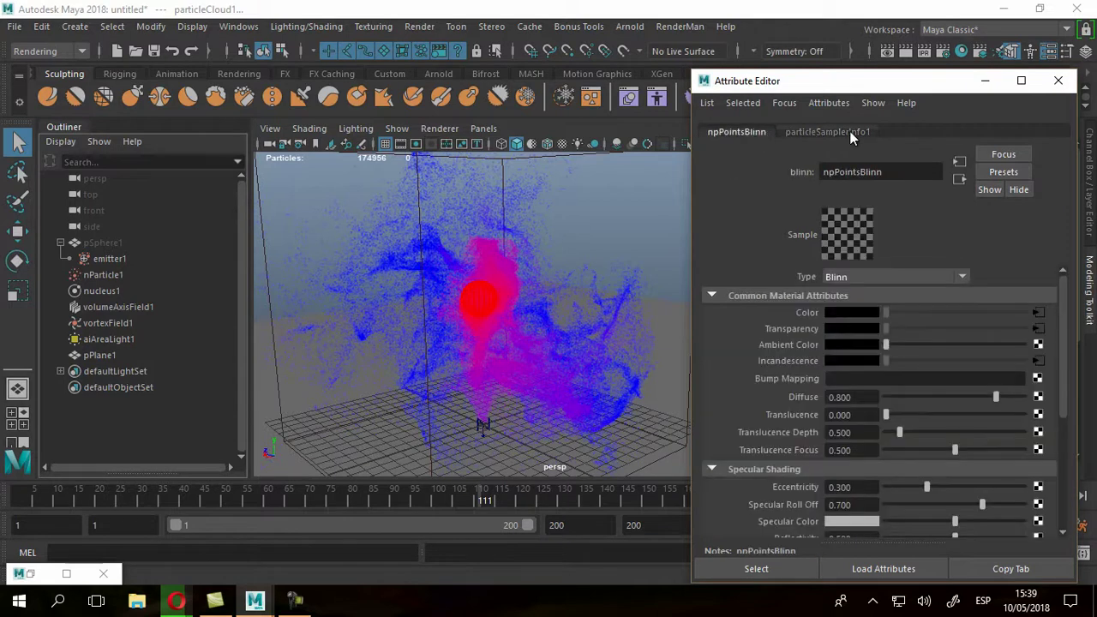
{"action": "left_click", "coordinate": [816, 134]}
{"action": "left_click", "coordinate": [739, 133]}
Create an Arnold aiStandardSurface material in the Hypershade.
{"action": "double_click", "coordinate": [35, 581]}
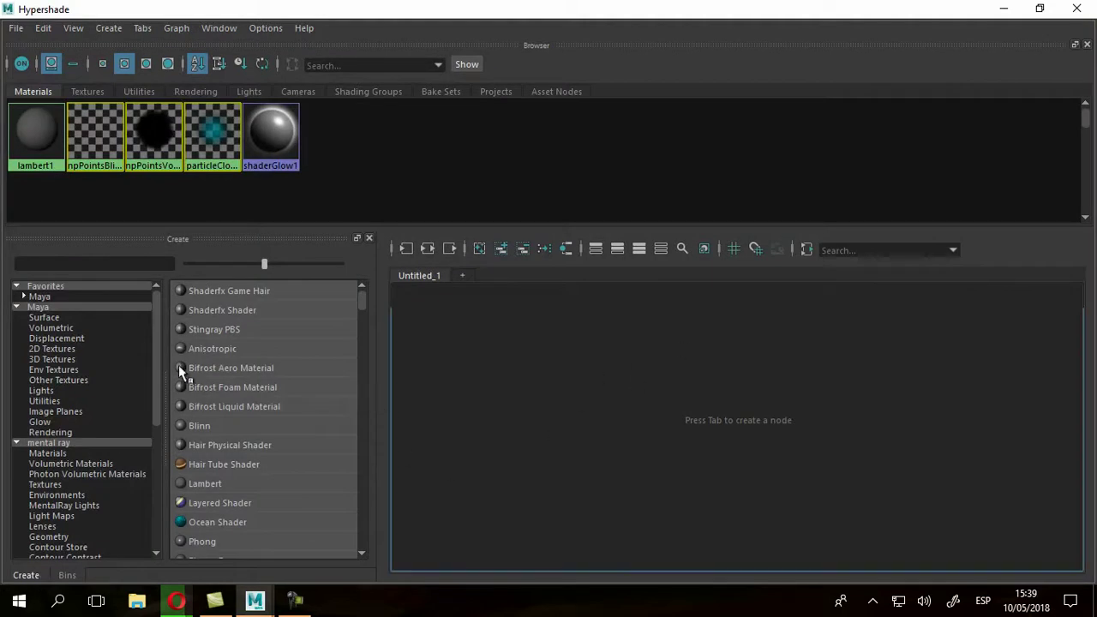
{"action": "left_click_drag", "start_coordinate": [158, 330], "coordinate": [144, 513]}
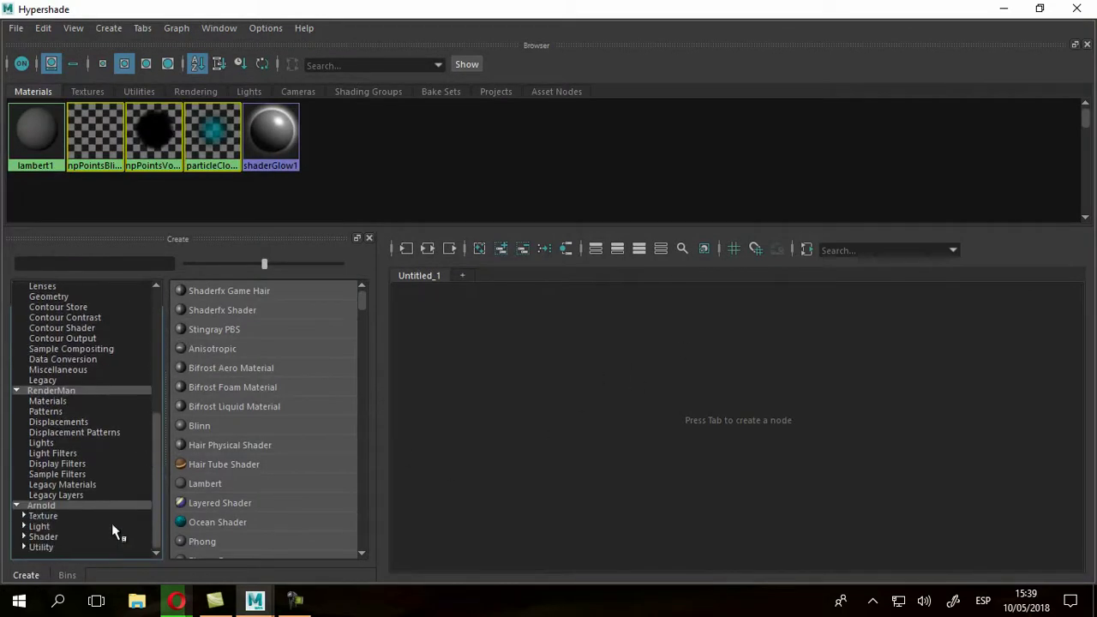
{"action": "left_click", "coordinate": [40, 538]}
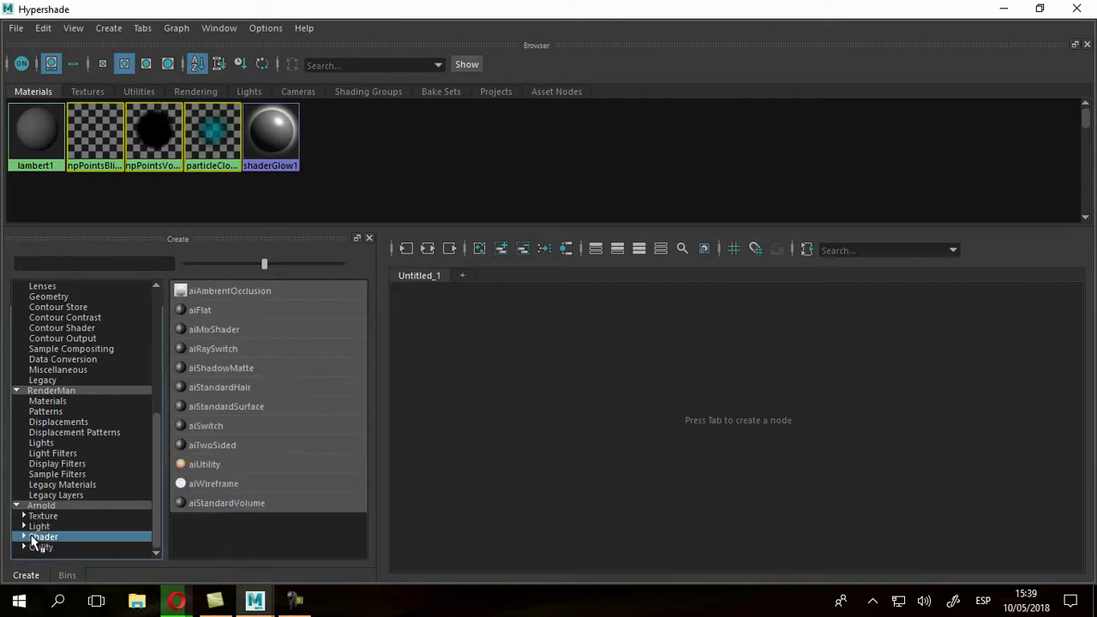
{"action": "double_click", "coordinate": [41, 537]}
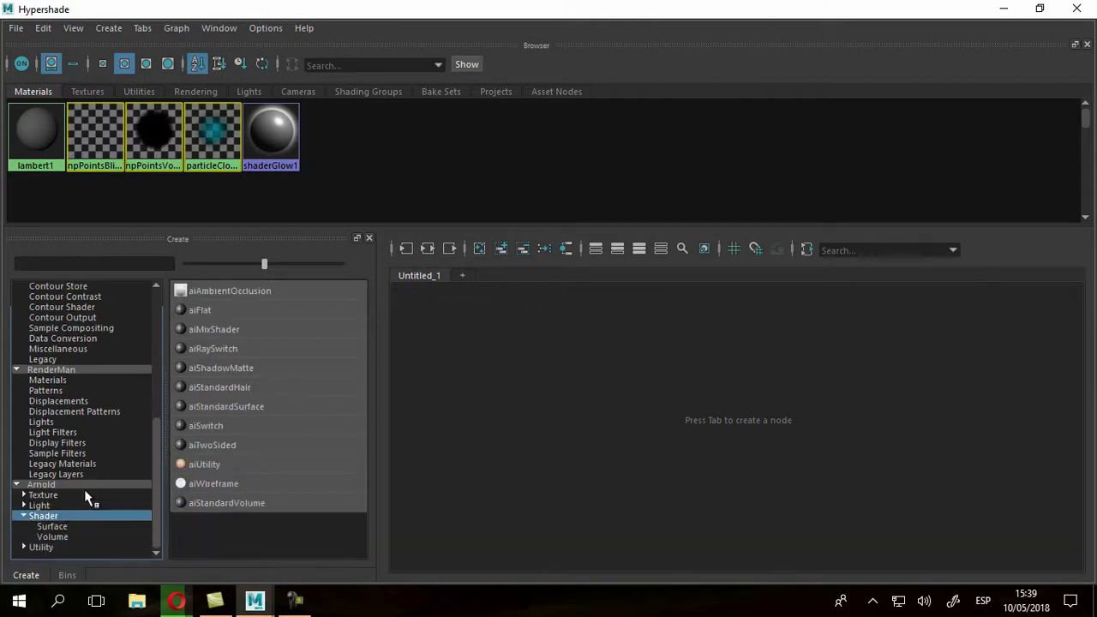
{"action": "left_click", "coordinate": [53, 528]}
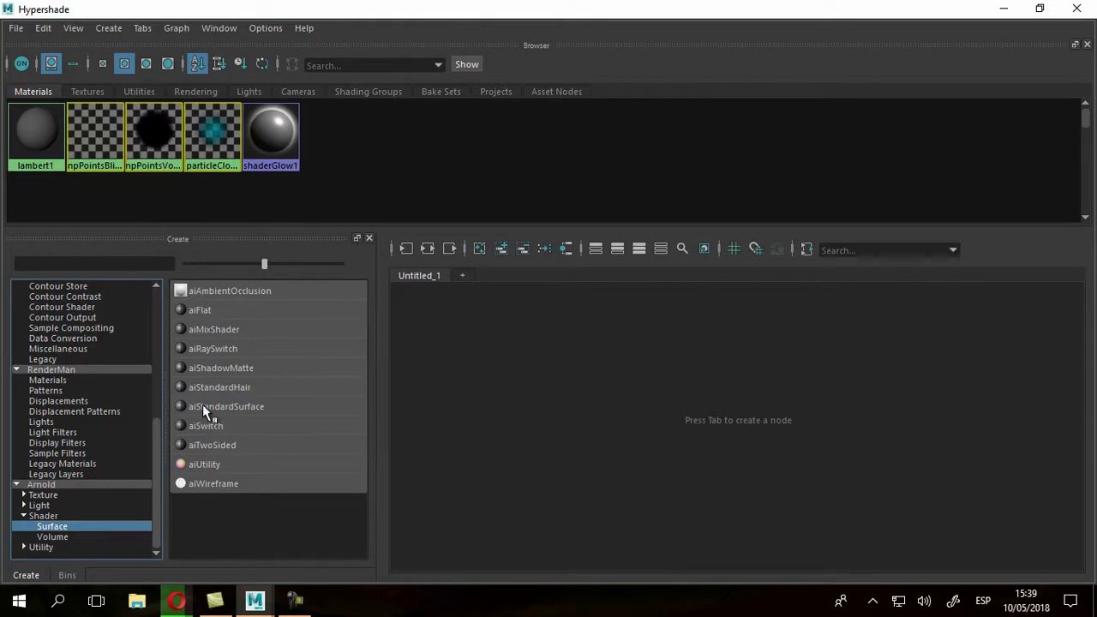
{"action": "left_click", "coordinate": [239, 408]}
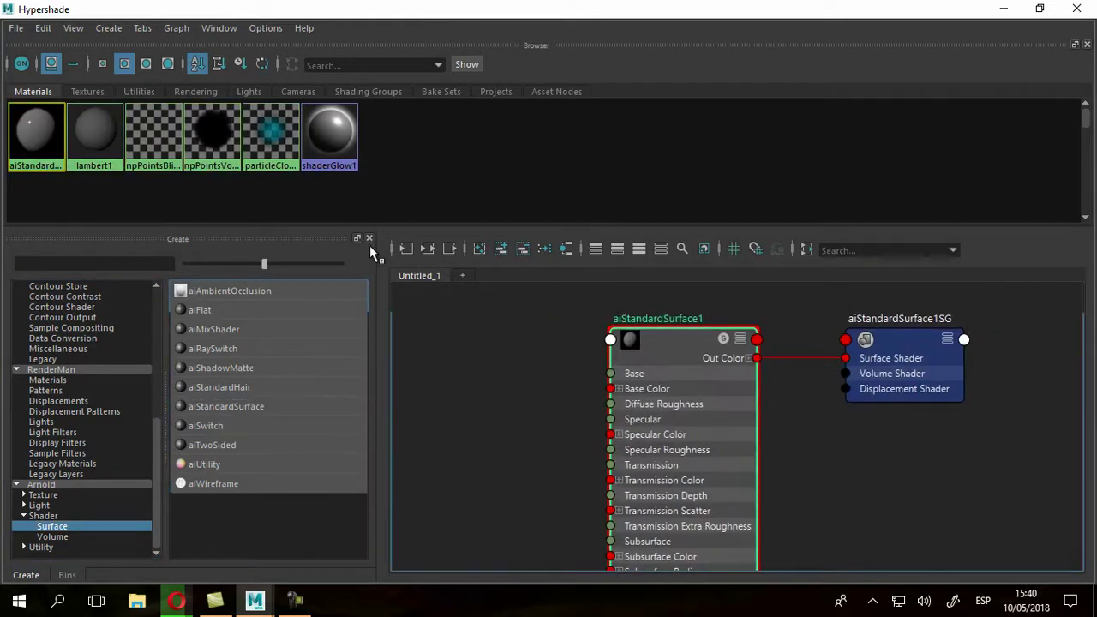
Rename the new aiStandardSurface material to Material_Particulas.
{"action": "double_click", "coordinate": [651, 318]}
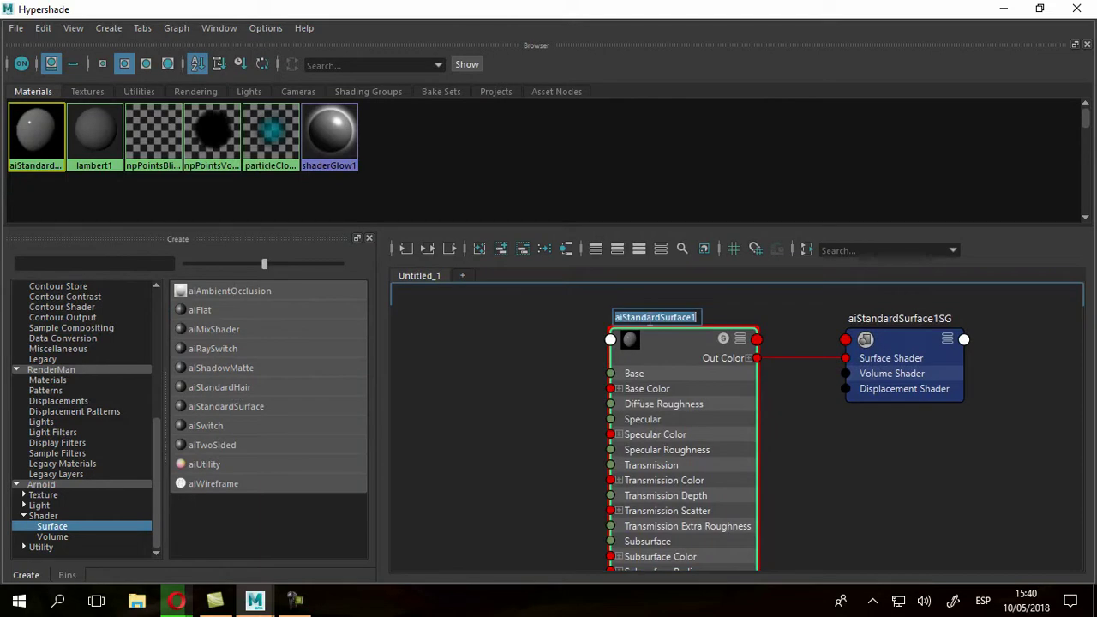
{"action": "type", "text": "Material"}
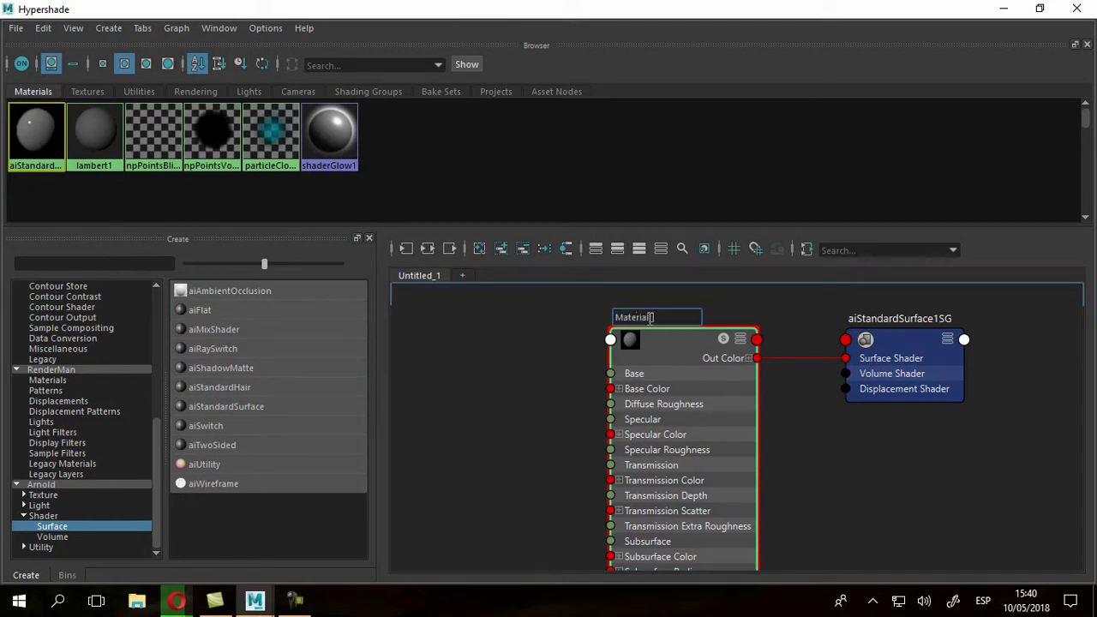
{"action": "type", "text": "_Particulas"}
{"action": "key", "text": "Return"}
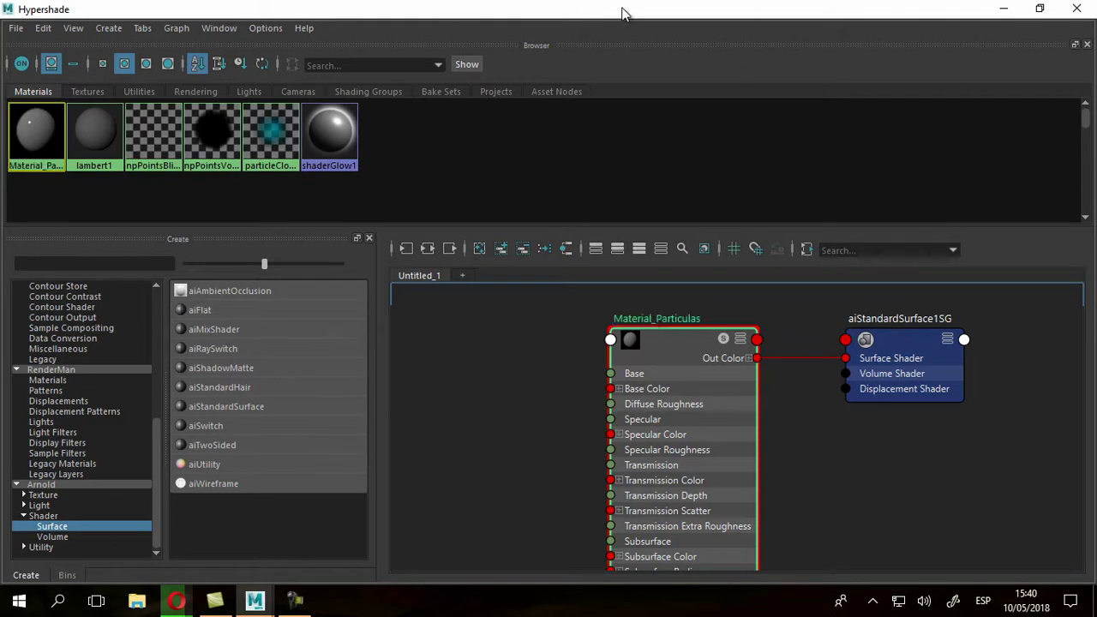
Assign Material_Particulas to nParticle1 and close the Hypershade.
{"action": "left_click_drag", "start_coordinate": [294, 14], "coordinate": [533, 23]}
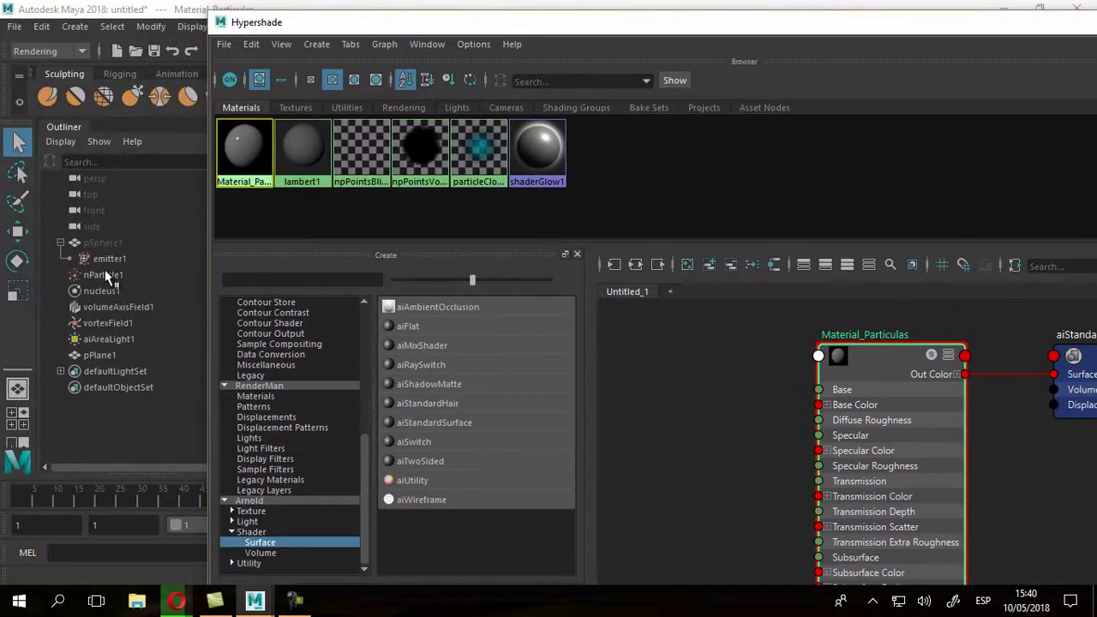
{"action": "left_click", "coordinate": [105, 275]}
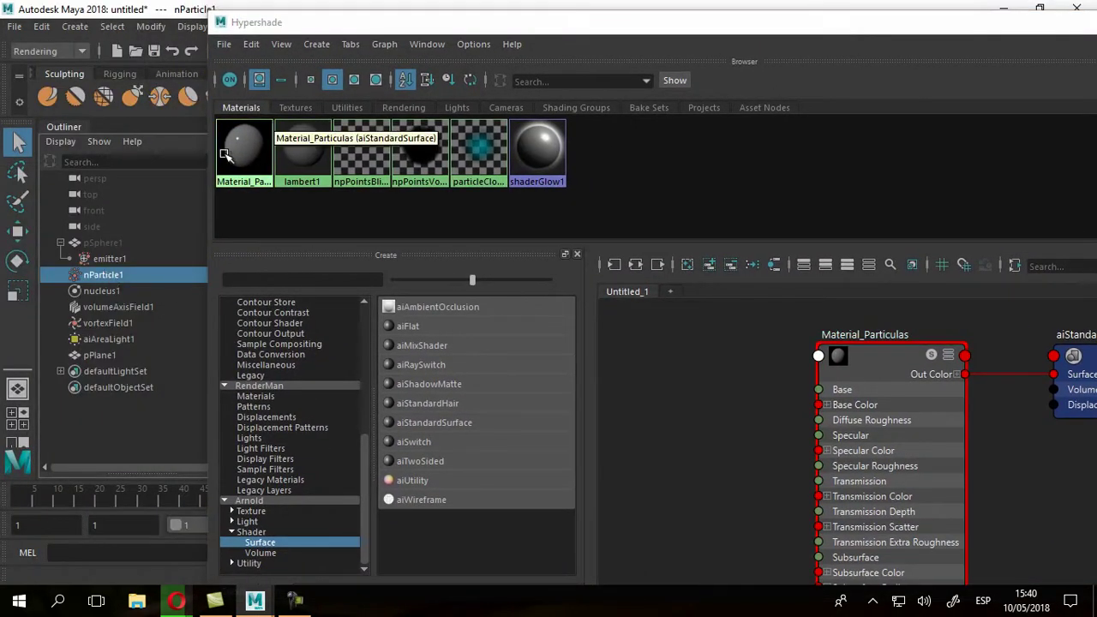
{"action": "right_click", "coordinate": [233, 144]}
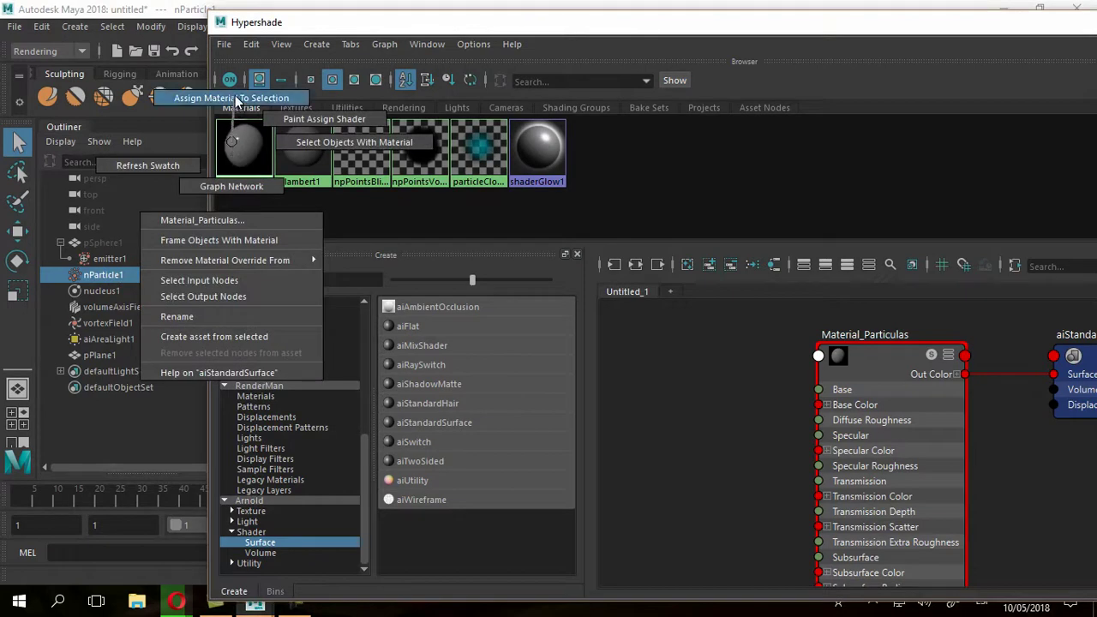
{"action": "left_click", "coordinate": [237, 100]}
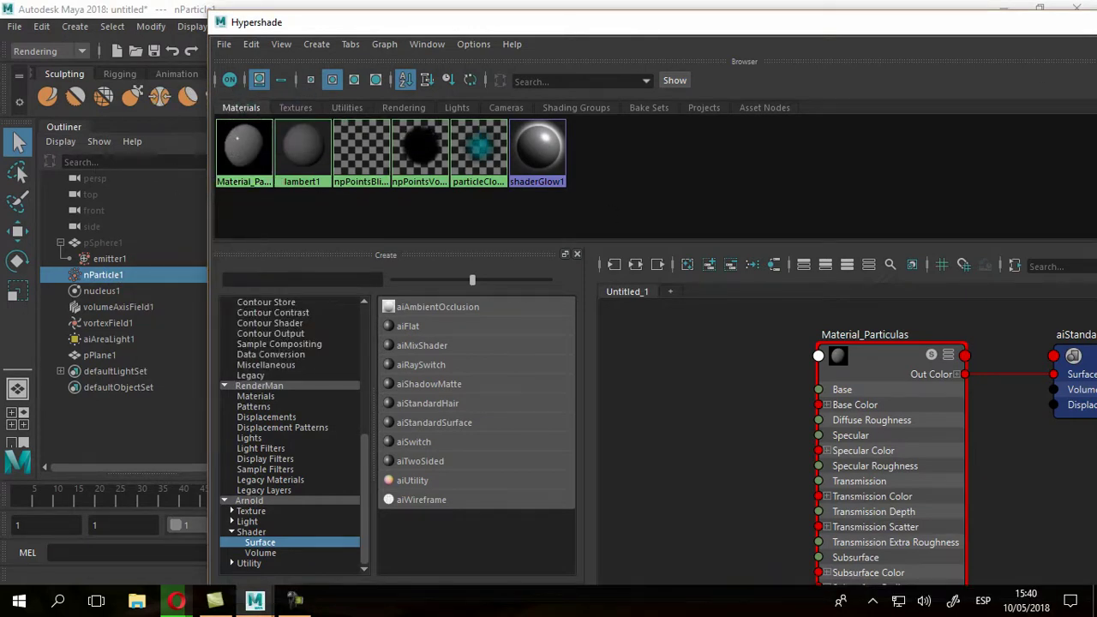
{"action": "left_click", "coordinate": [1095, 22]}
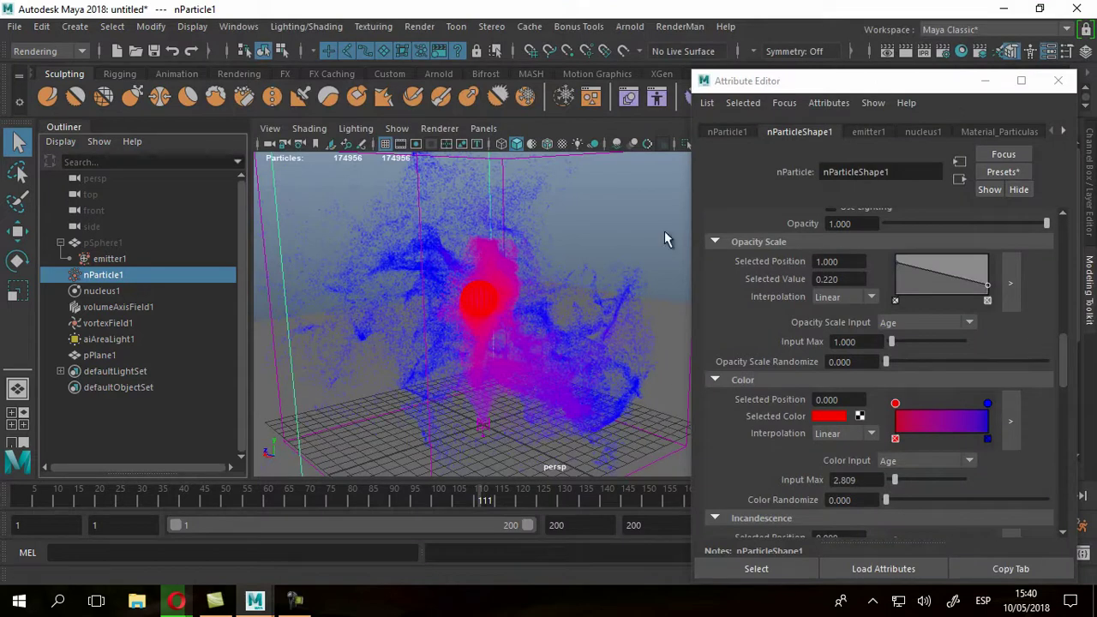
Render the current frame with Arnold to check how the particles look, and close the Render View.
{"action": "left_click", "coordinate": [905, 51]}
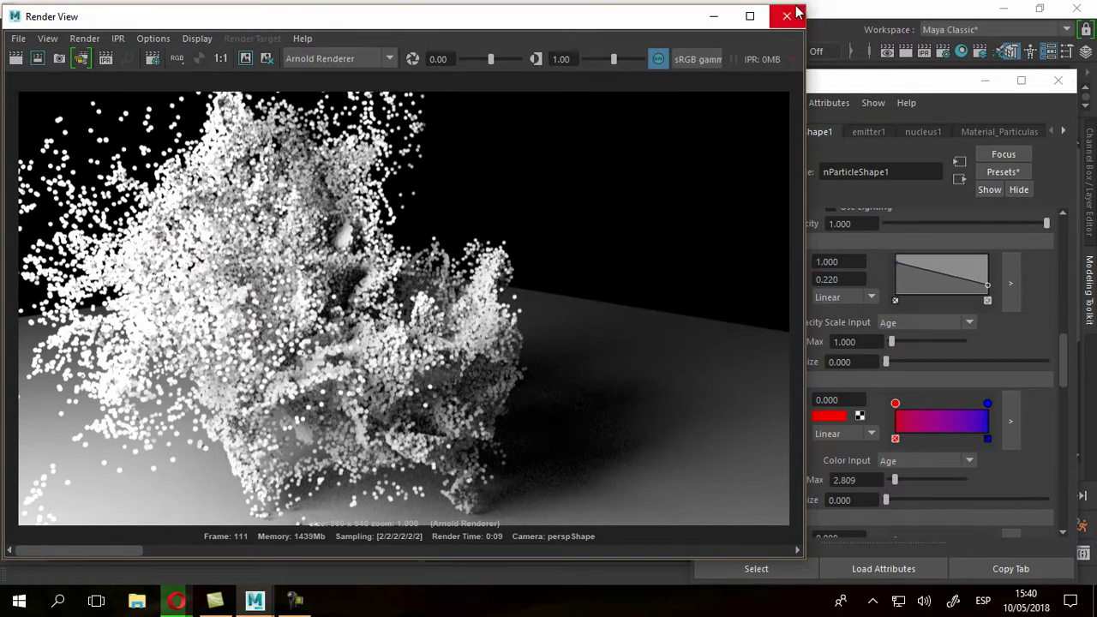
{"action": "left_click", "coordinate": [959, 103]}
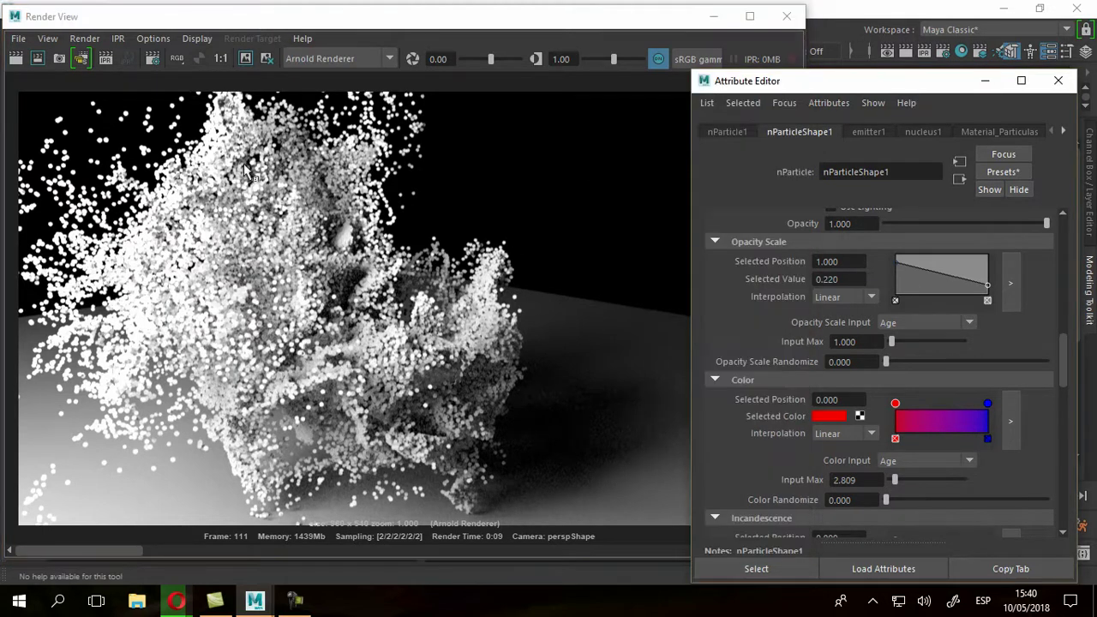
{"action": "left_click", "coordinate": [1064, 132]}
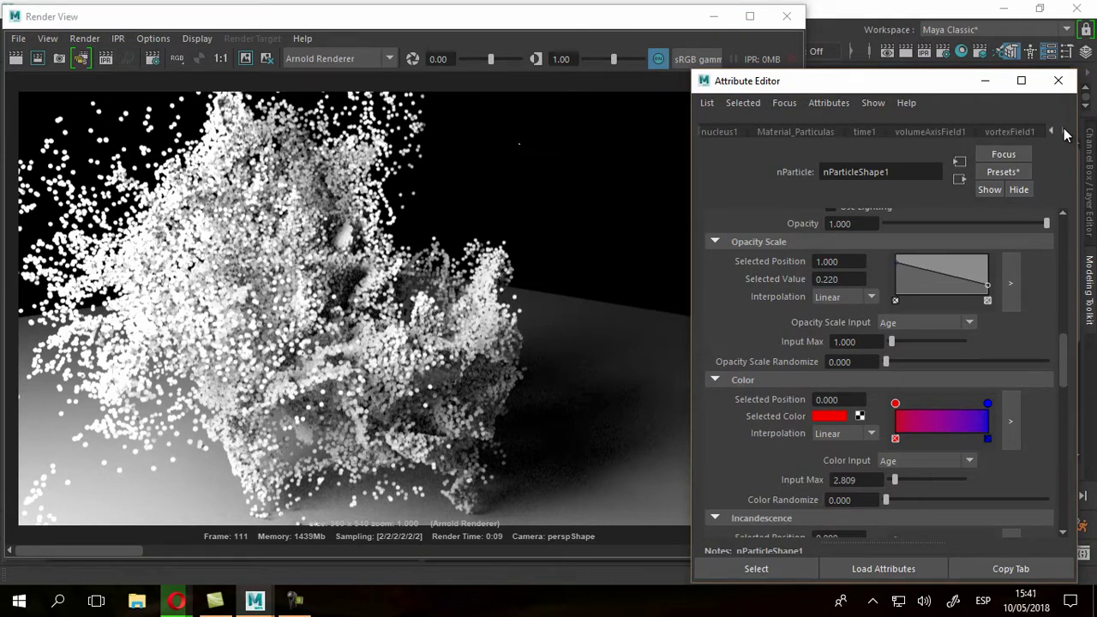
{"action": "left_click", "coordinate": [787, 15]}
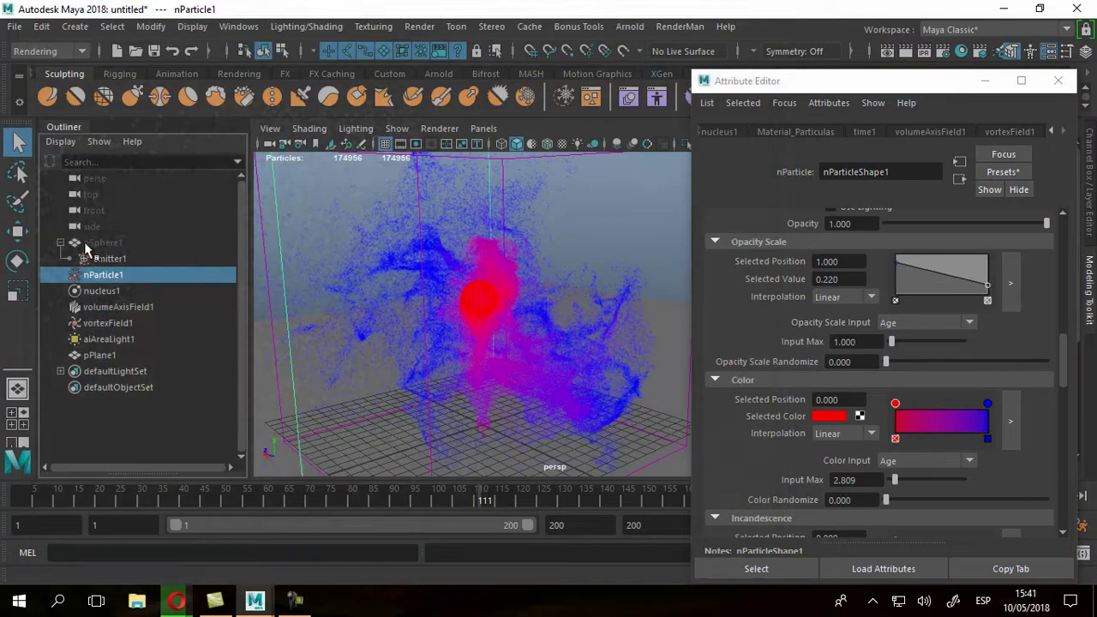
{"action": "left_click", "coordinate": [106, 291]}
{"action": "left_click", "coordinate": [104, 275]}
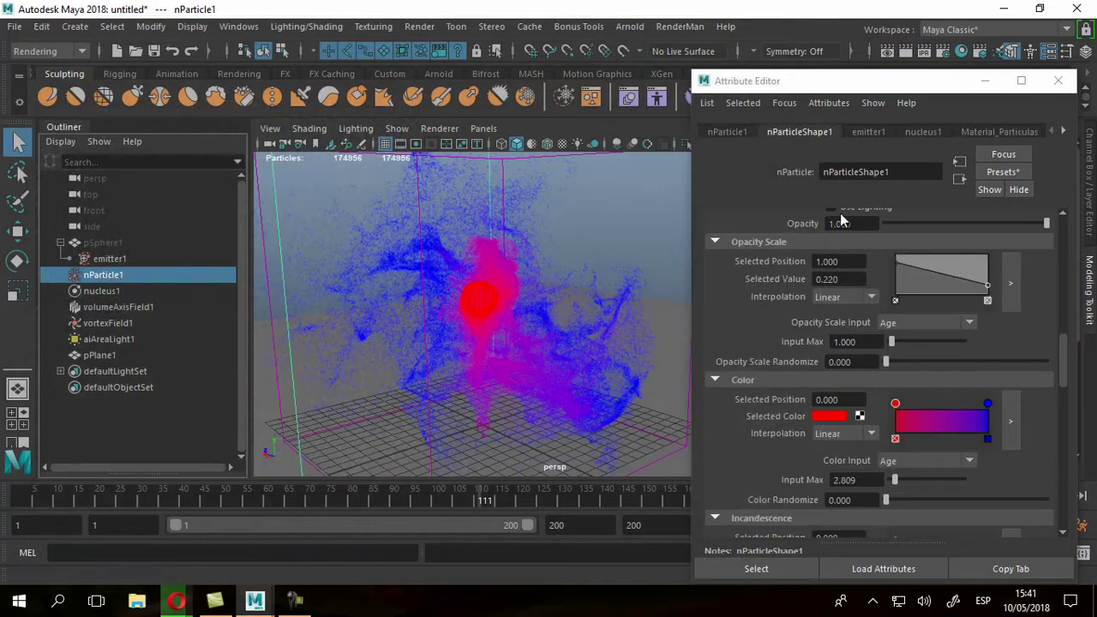
{"action": "left_click", "coordinate": [1061, 133]}
{"action": "left_click", "coordinate": [1062, 133]}
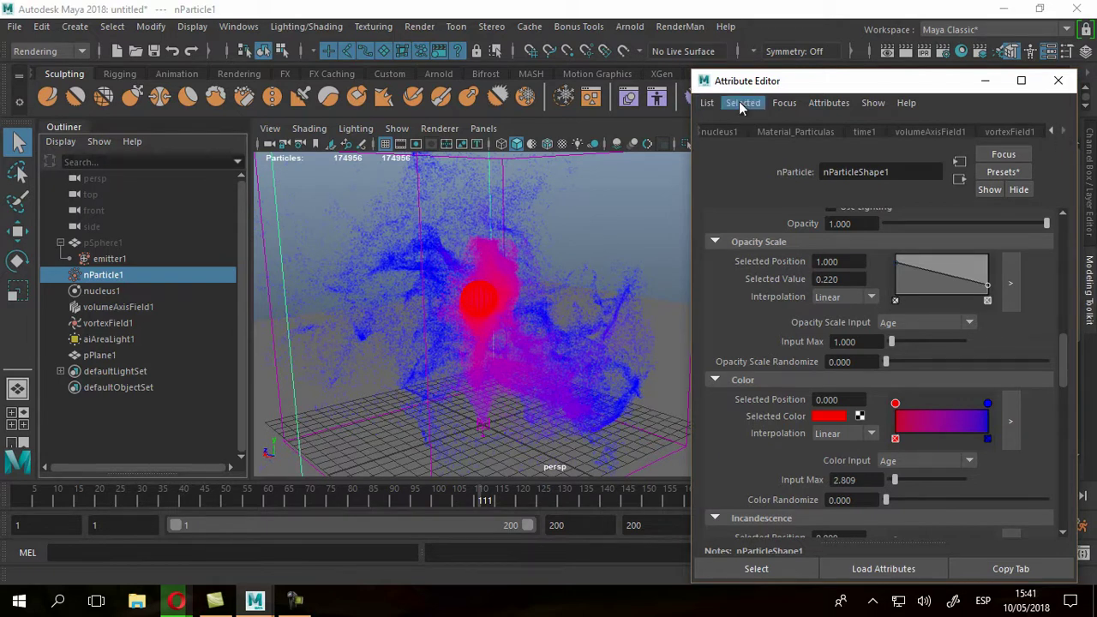
{"action": "left_click", "coordinate": [790, 104]}
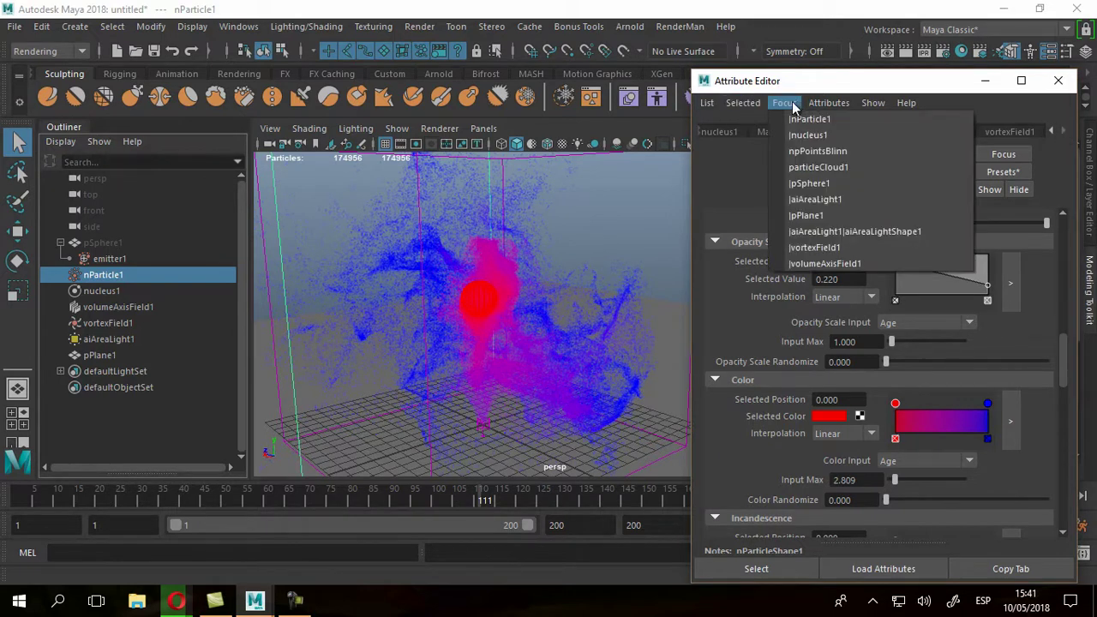
{"action": "left_click", "coordinate": [792, 104]}
Select Material_Particulas in the Hypershade and set its Base color to green.
{"action": "left_click", "coordinate": [967, 53]}
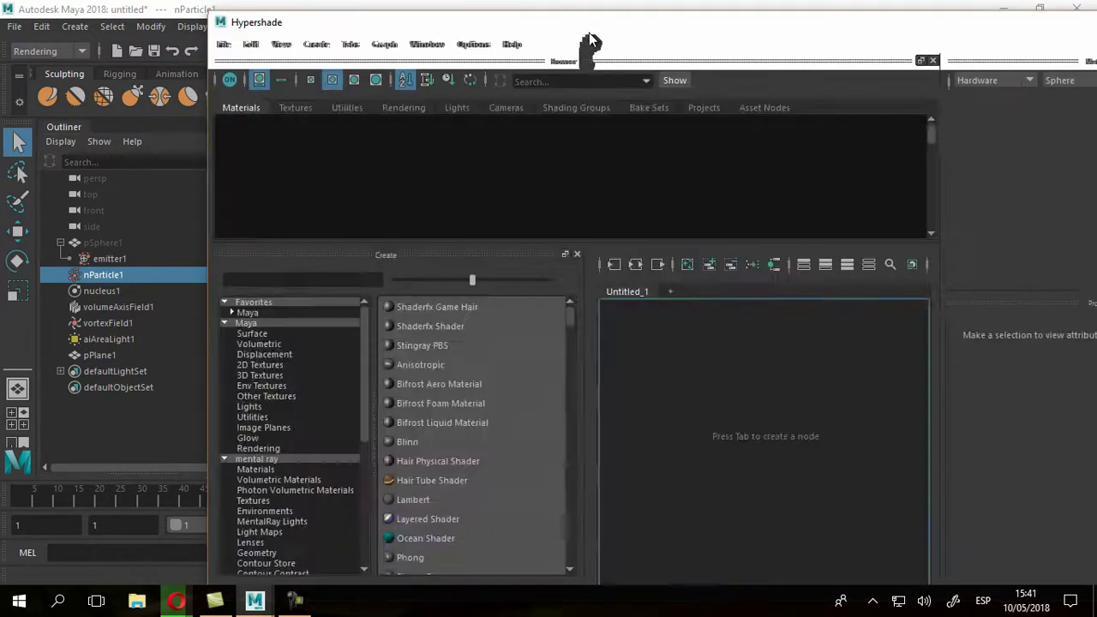
{"action": "left_click_drag", "start_coordinate": [589, 34], "coordinate": [467, 40]}
{"action": "double_click", "coordinate": [467, 39]}
{"action": "left_click", "coordinate": [741, 387]}
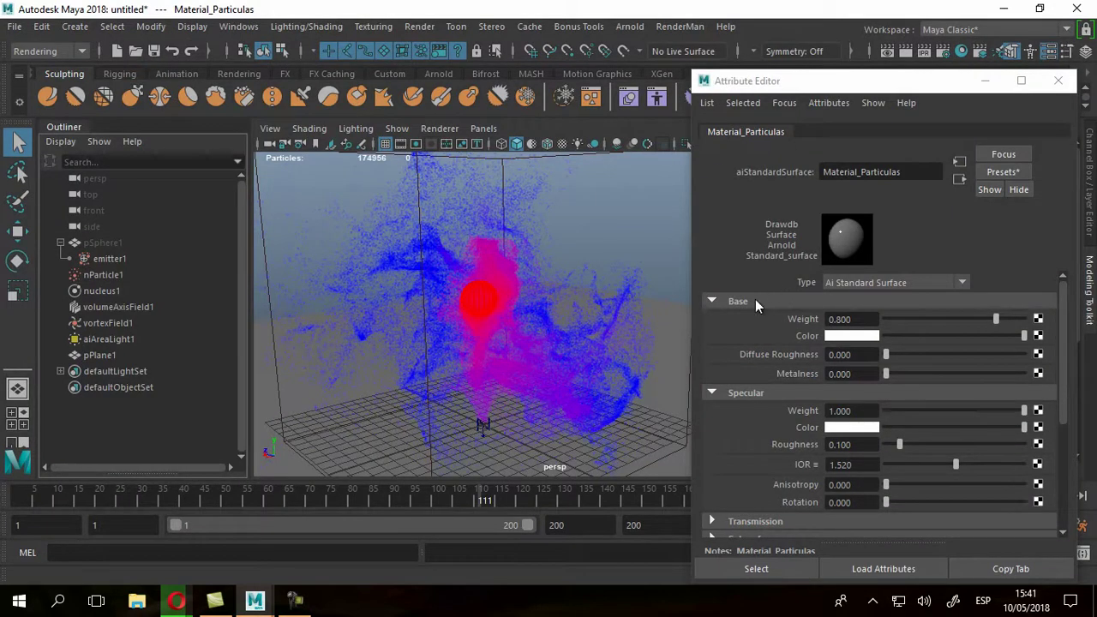
{"action": "left_click", "coordinate": [849, 337]}
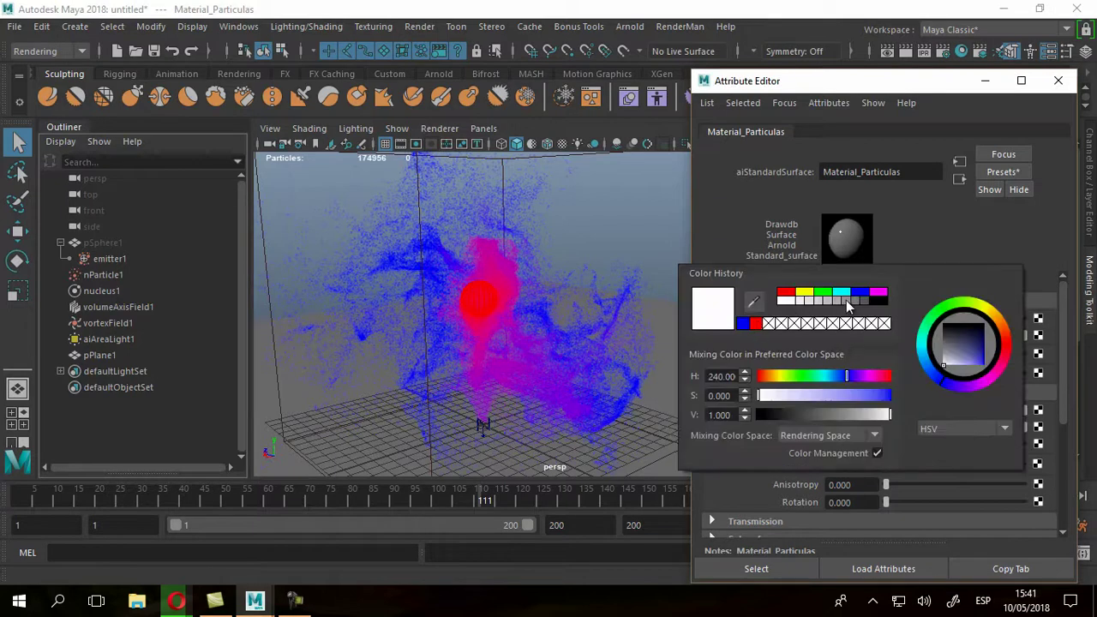
{"action": "left_click", "coordinate": [825, 295]}
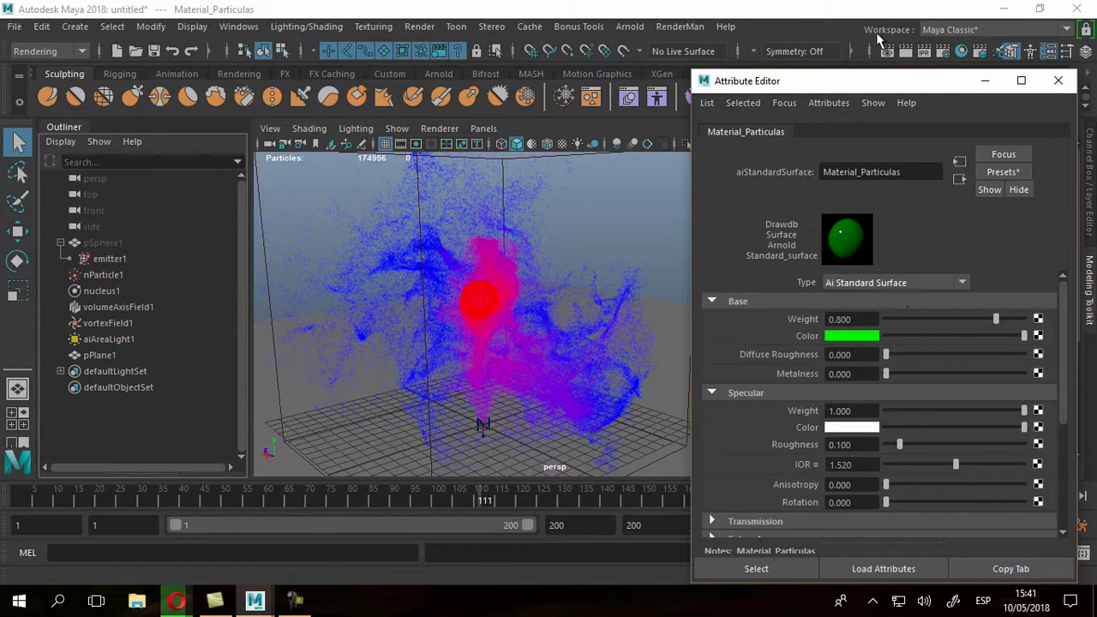
Re-render the current frame to check the new material color on the particles, and close the Render View.
{"action": "left_click", "coordinate": [905, 53]}
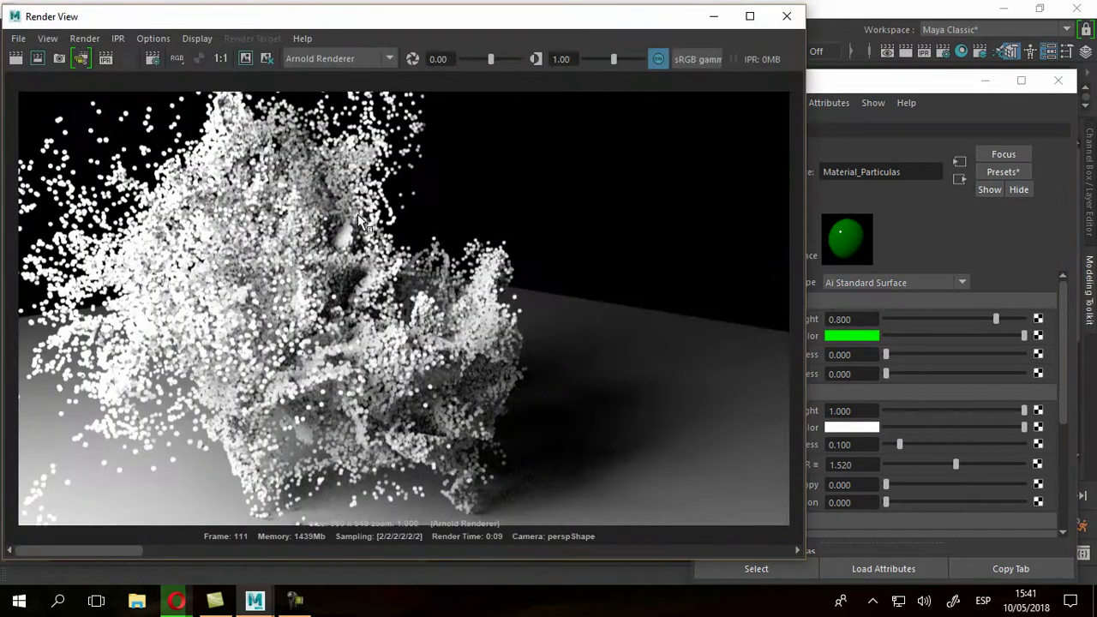
{"action": "left_click", "coordinate": [16, 58]}
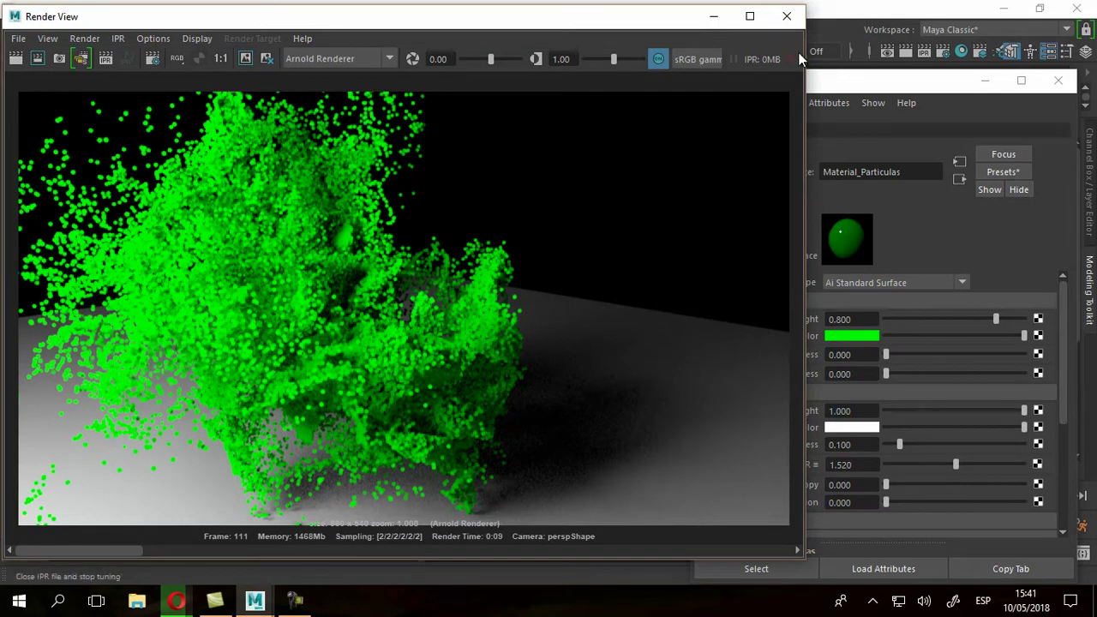
{"action": "left_click", "coordinate": [786, 17]}
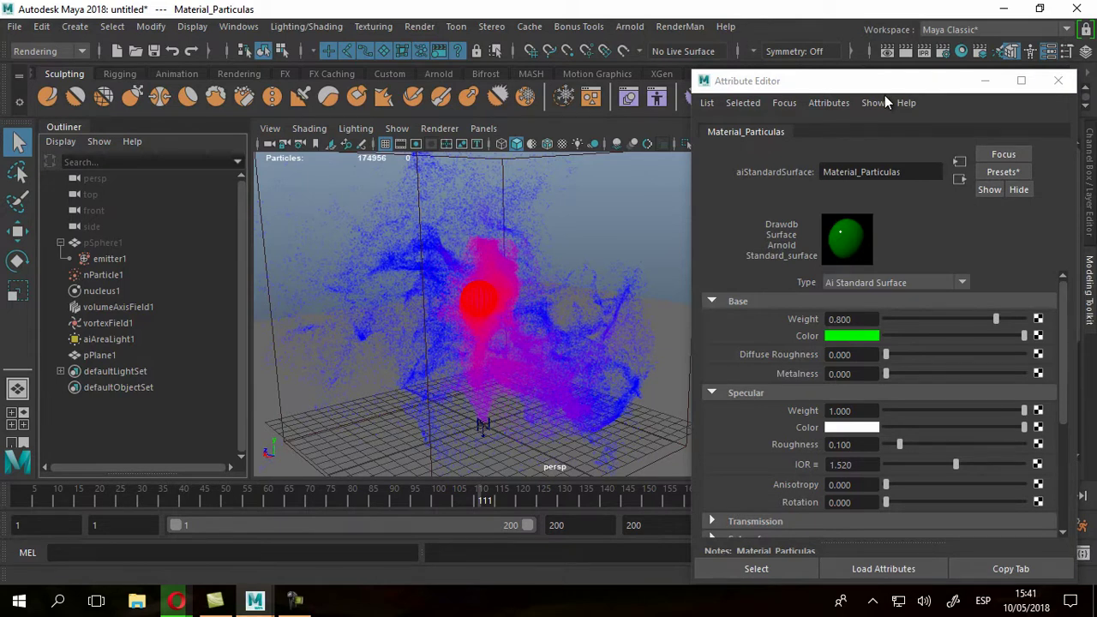
Select nParticle1 and reopen the Hypershade with the Material_Particulas shading network in view.
{"action": "left_click", "coordinate": [1058, 82]}
{"action": "left_click", "coordinate": [534, 290]}
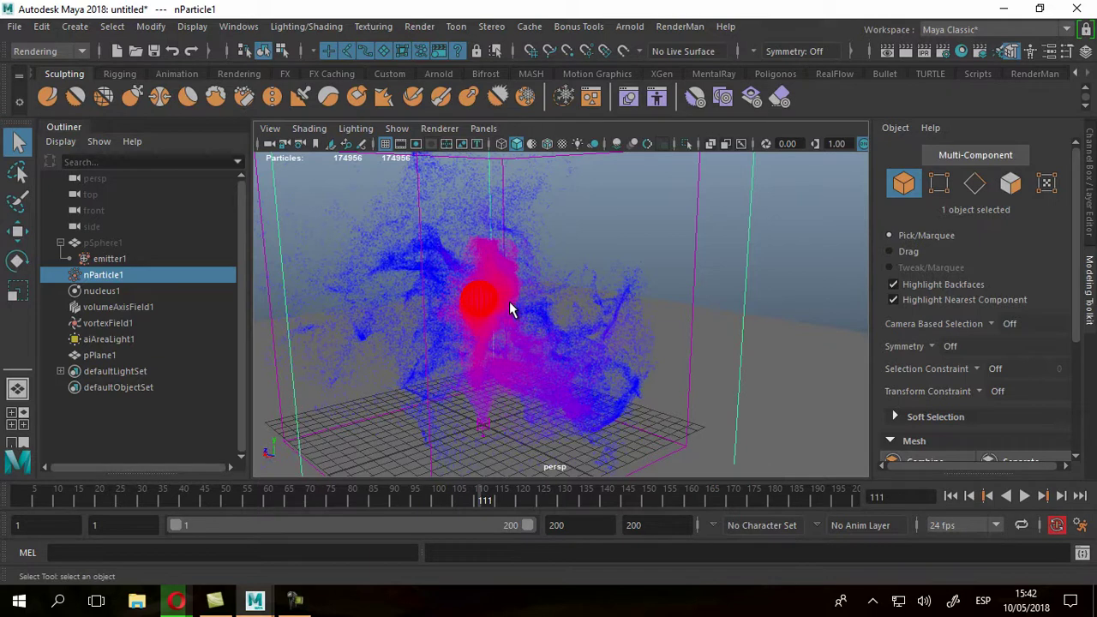
{"action": "left_click", "coordinate": [962, 51]}
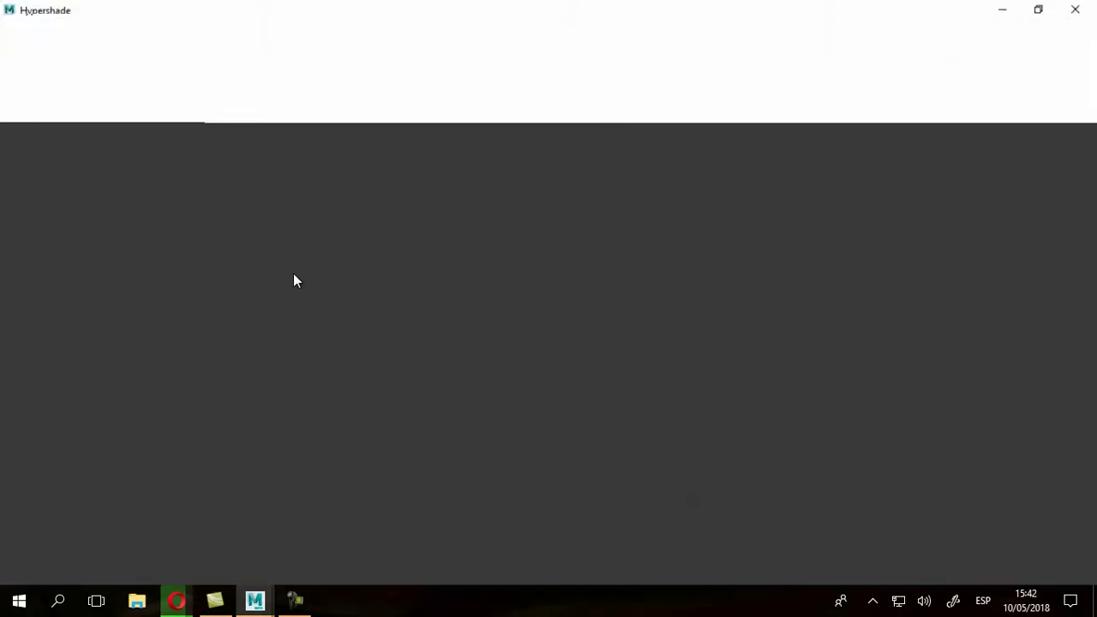
{"action": "scroll", "coordinate": [751, 415], "scroll_direction": "up", "scroll_amount": 6}
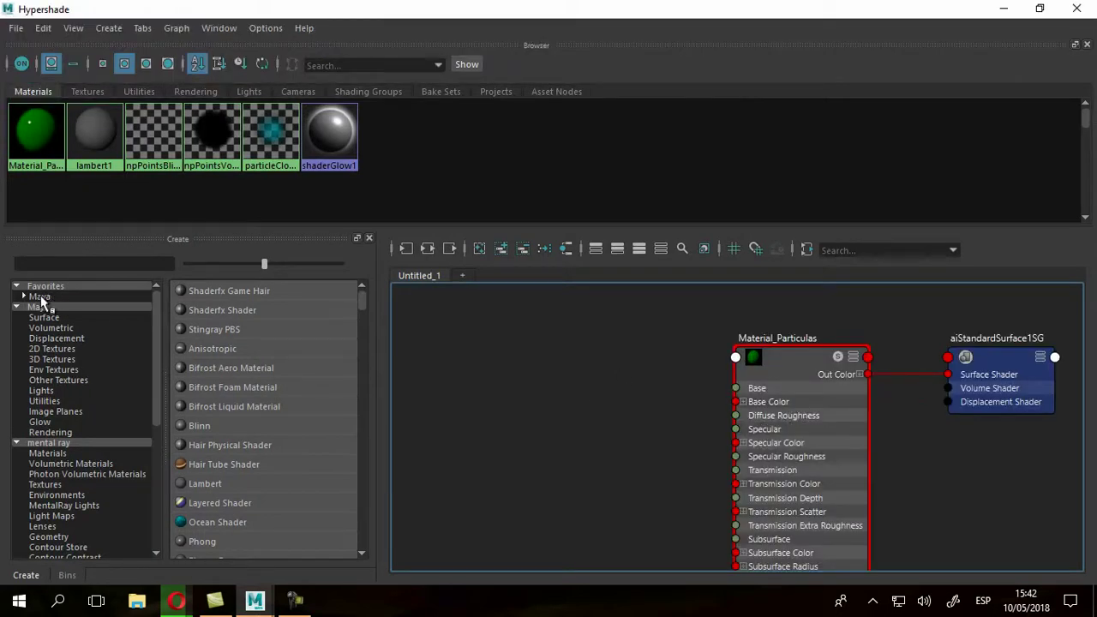
Close the Hypershade and select the nParticle1 object in the scene.
{"action": "left_click", "coordinate": [44, 401]}
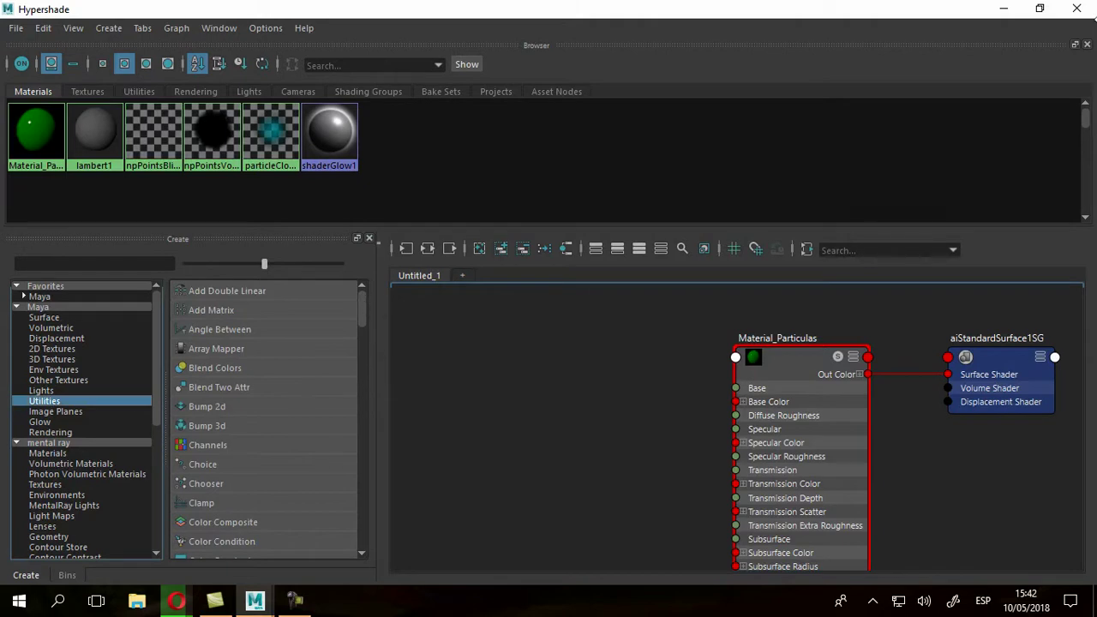
{"action": "left_click", "coordinate": [1076, 8]}
{"action": "left_click", "coordinate": [98, 292]}
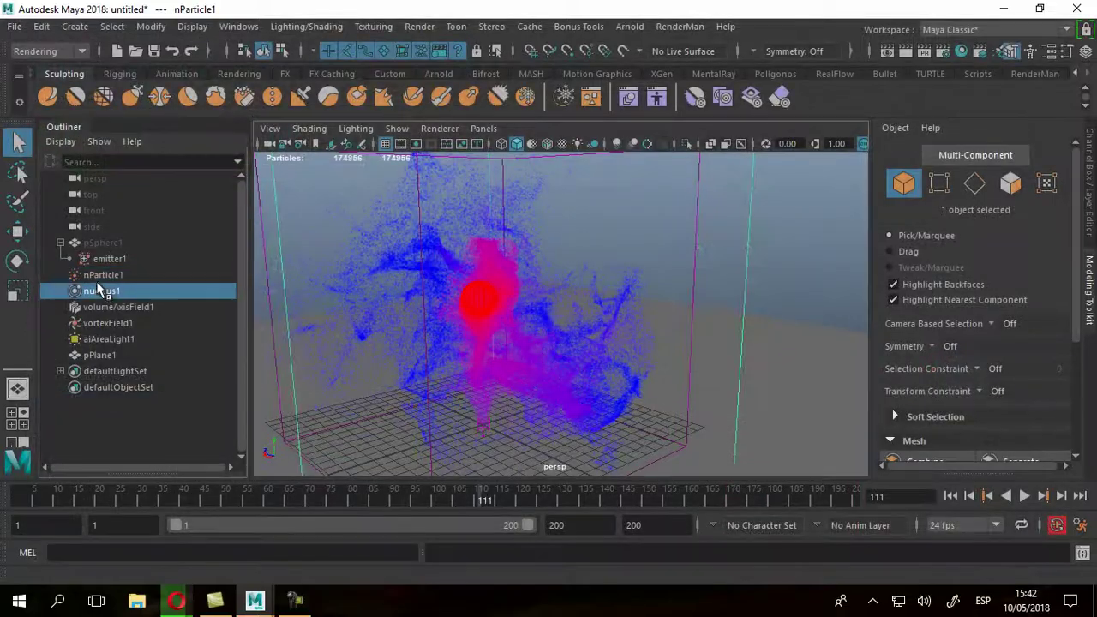
{"action": "left_click", "coordinate": [99, 274]}
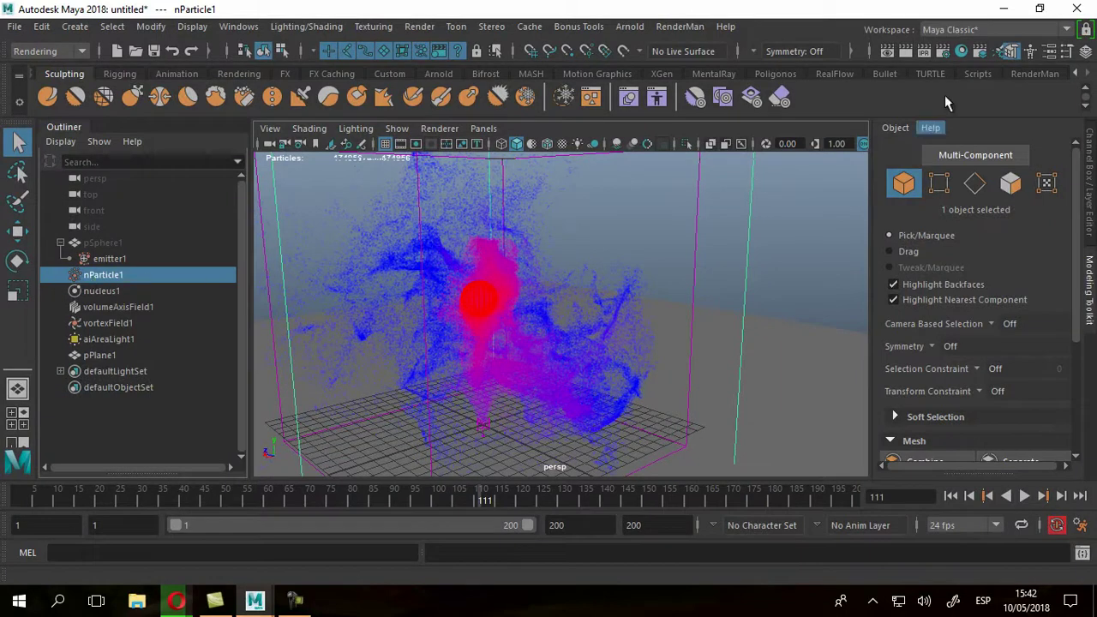
Reopen the Hypershade and add a Particle Sampler utility node to the graph.
{"action": "left_click", "coordinate": [965, 51]}
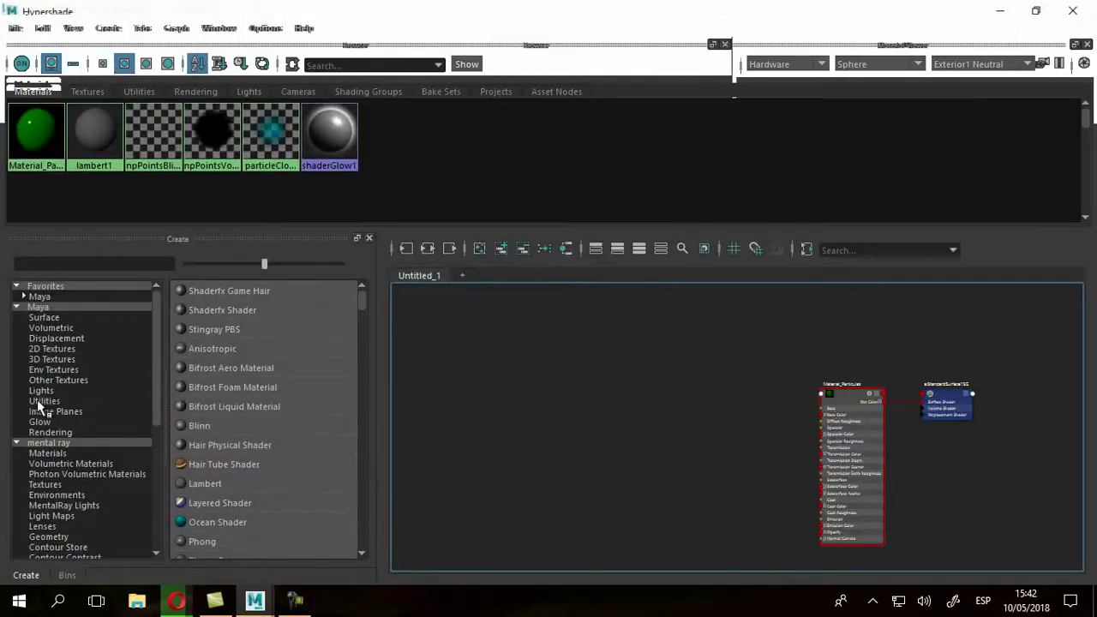
{"action": "left_click", "coordinate": [42, 400]}
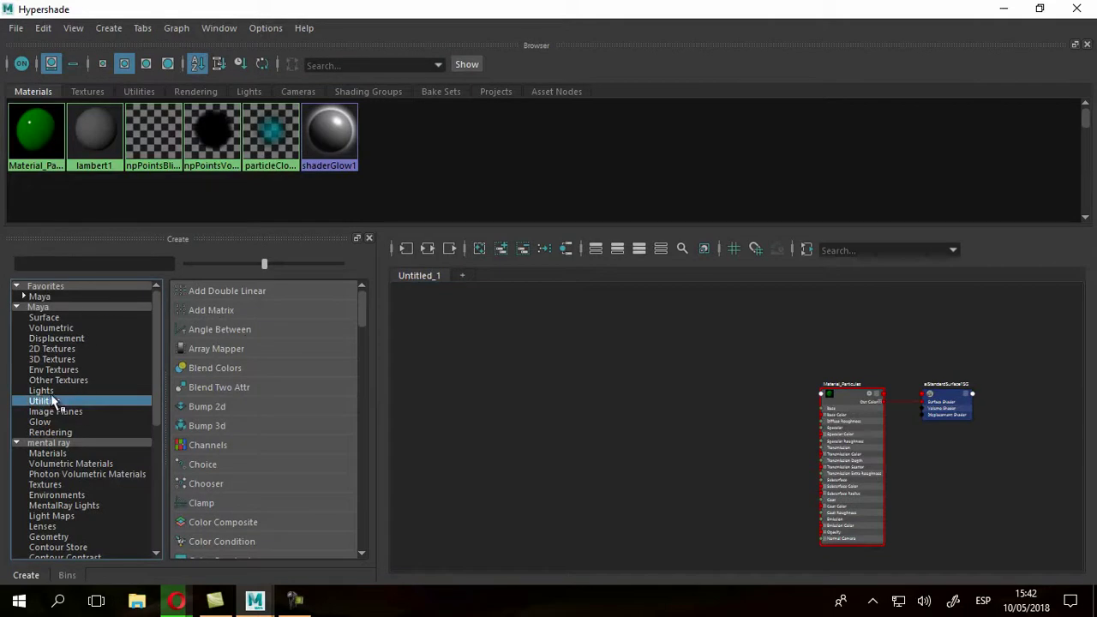
{"action": "left_click_drag", "start_coordinate": [362, 318], "coordinate": [341, 493]}
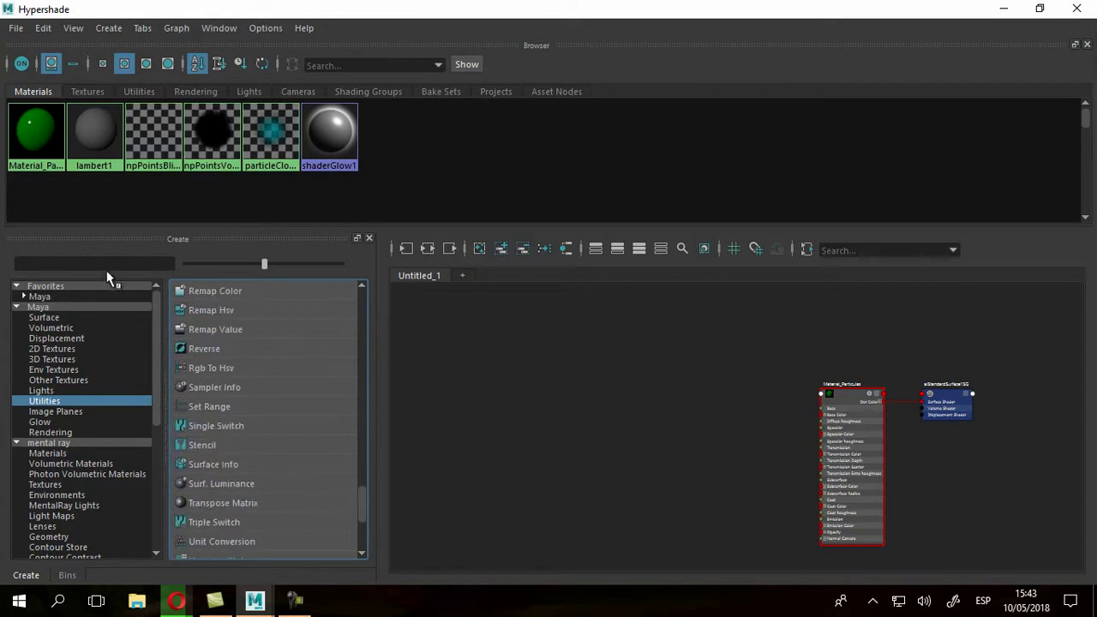
{"action": "left_click_drag", "start_coordinate": [358, 497], "coordinate": [365, 426]}
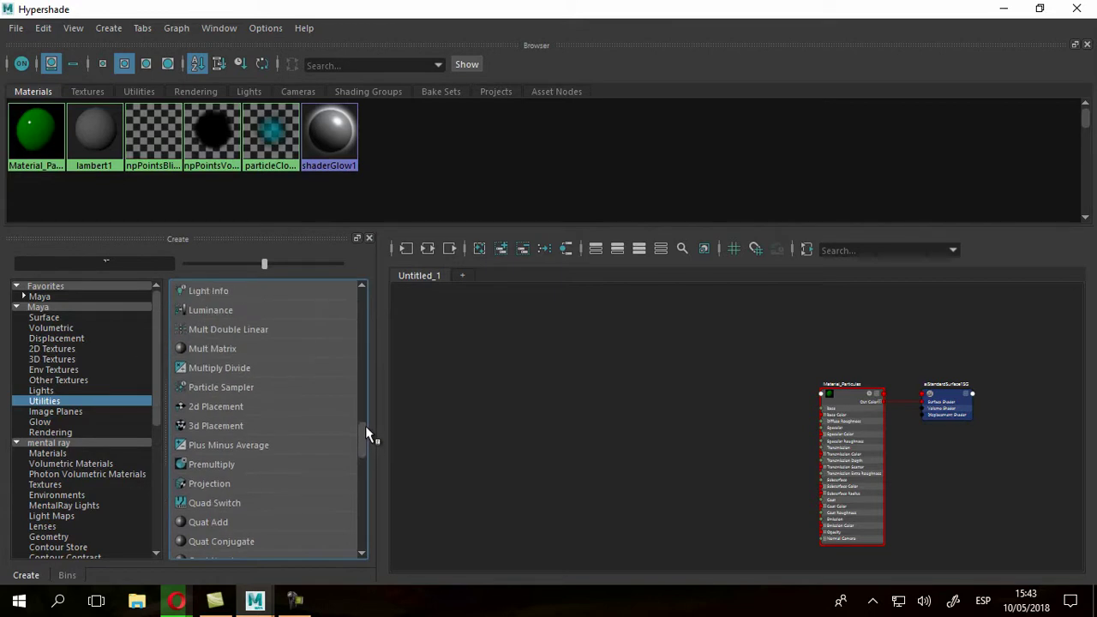
{"action": "left_click", "coordinate": [211, 390]}
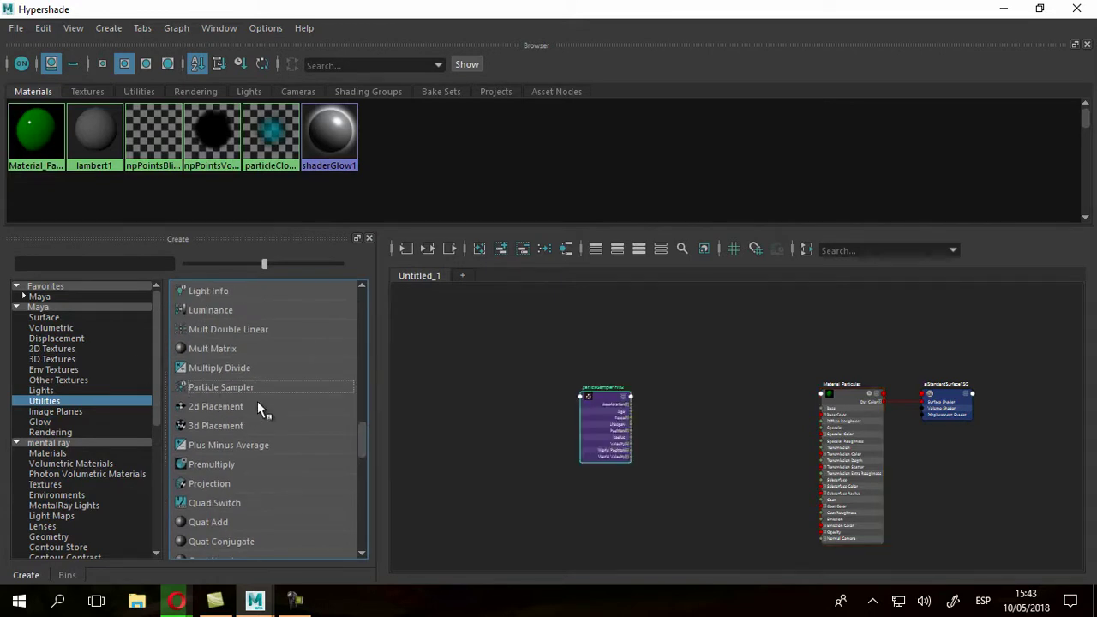
Show all attributes on the particle sampler node in the graph.
{"action": "scroll", "coordinate": [749, 433], "scroll_direction": "up", "scroll_amount": 3}
{"action": "left_click_drag", "start_coordinate": [474, 367], "coordinate": [679, 376]}
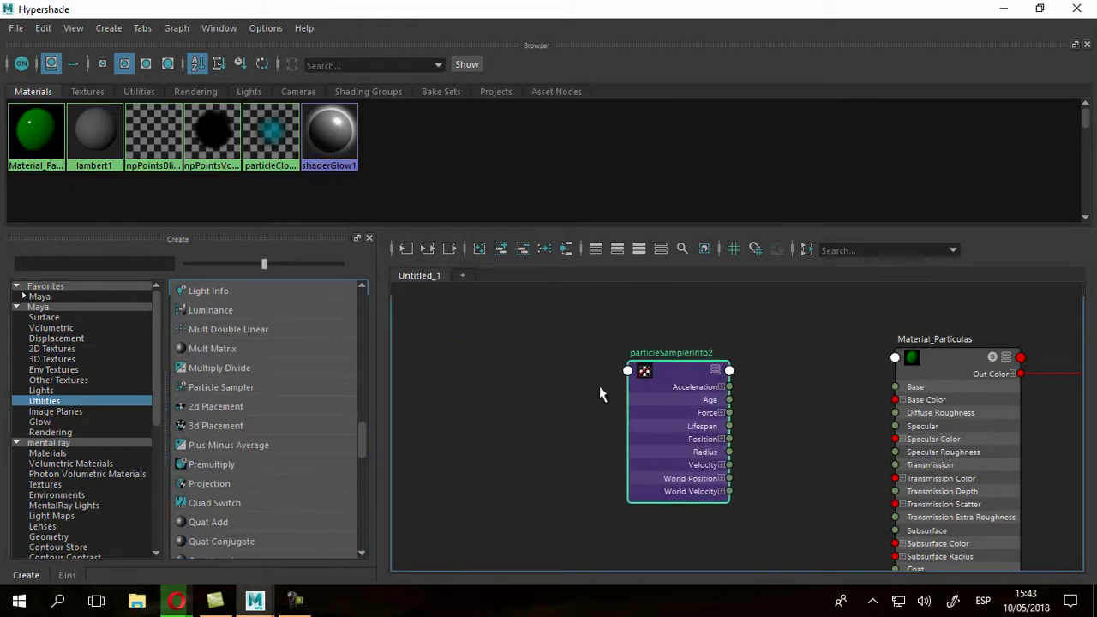
{"action": "middle_click_drag", "start_coordinate": [821, 422], "coordinate": [698, 391], "text": "alt"}
{"action": "left_click_drag", "start_coordinate": [539, 343], "coordinate": [571, 342]}
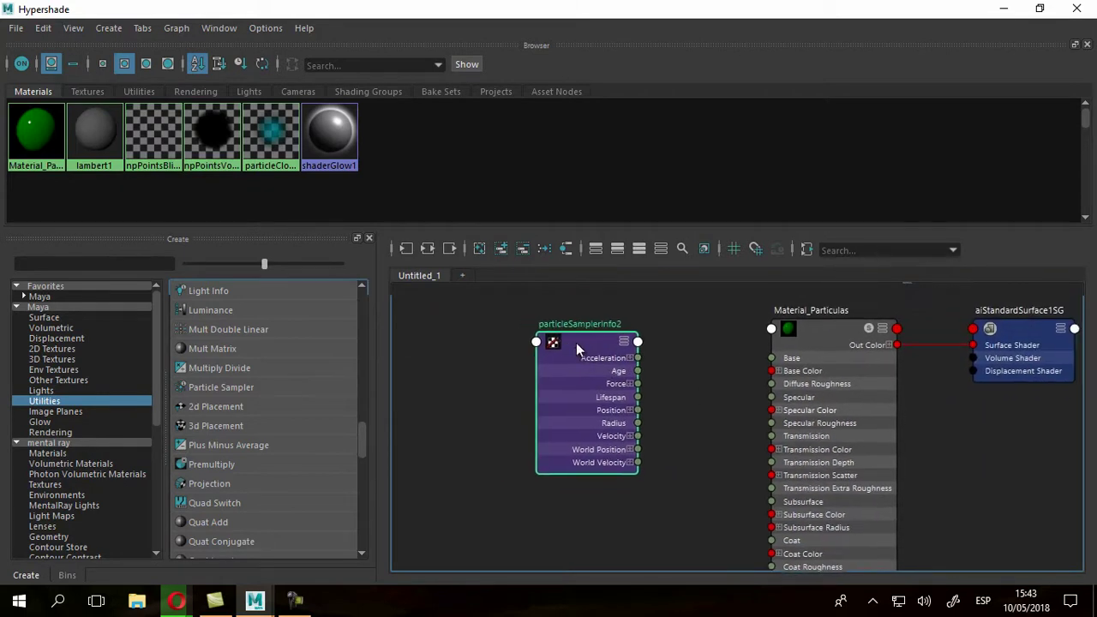
{"action": "right_click", "coordinate": [576, 343]}
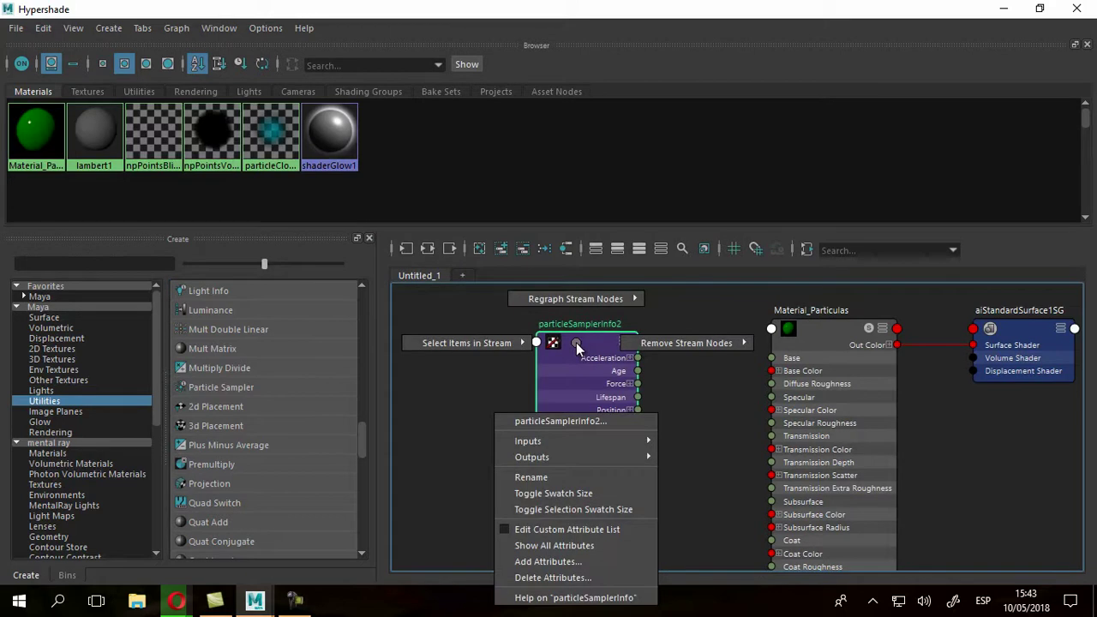
{"action": "left_click", "coordinate": [551, 546]}
{"action": "middle_click_drag", "start_coordinate": [696, 468], "coordinate": [612, 454], "text": "alt"}
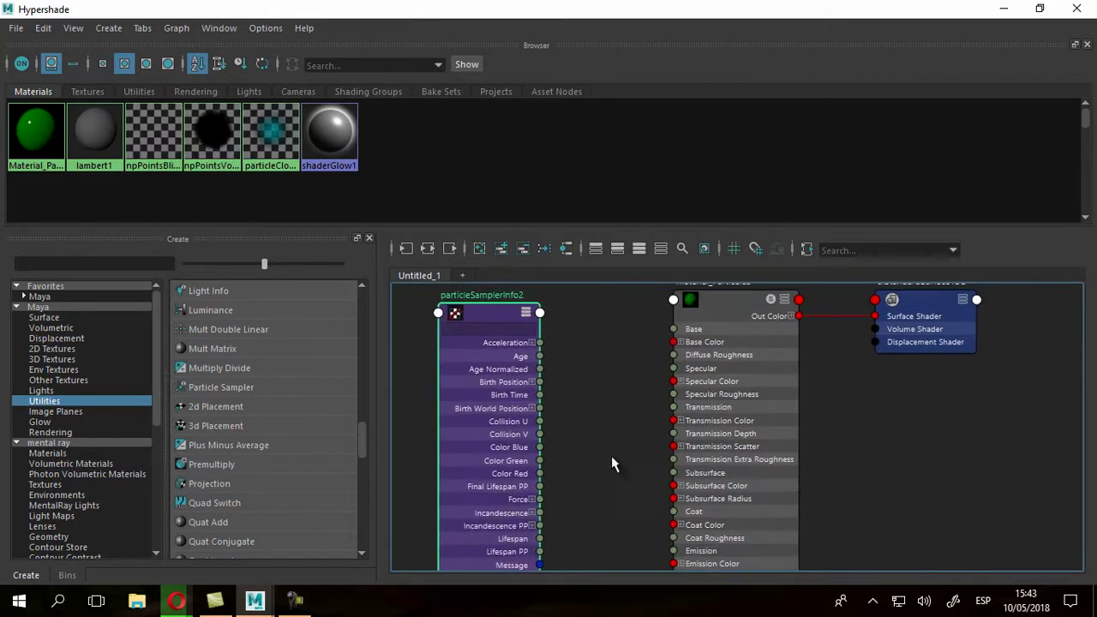
Connect the particle sampler's Out Color to the Base Color of Material_Particulas and close the Hypershade.
{"action": "left_click_drag", "start_coordinate": [743, 290], "coordinate": [699, 520]}
{"action": "middle_click_drag", "start_coordinate": [606, 440], "coordinate": [629, 259], "text": "alt"}
{"action": "scroll", "coordinate": [557, 458], "scroll_direction": "up", "scroll_amount": 3}
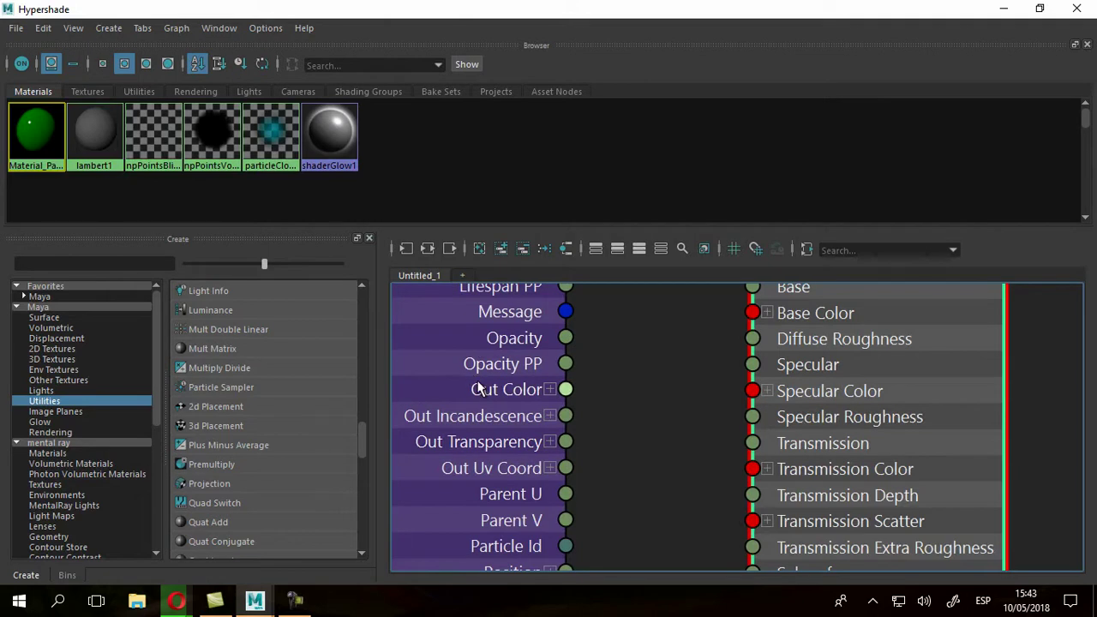
{"action": "middle_click_drag", "start_coordinate": [698, 367], "coordinate": [685, 418], "text": "alt"}
{"action": "left_click_drag", "start_coordinate": [561, 447], "coordinate": [748, 370]}
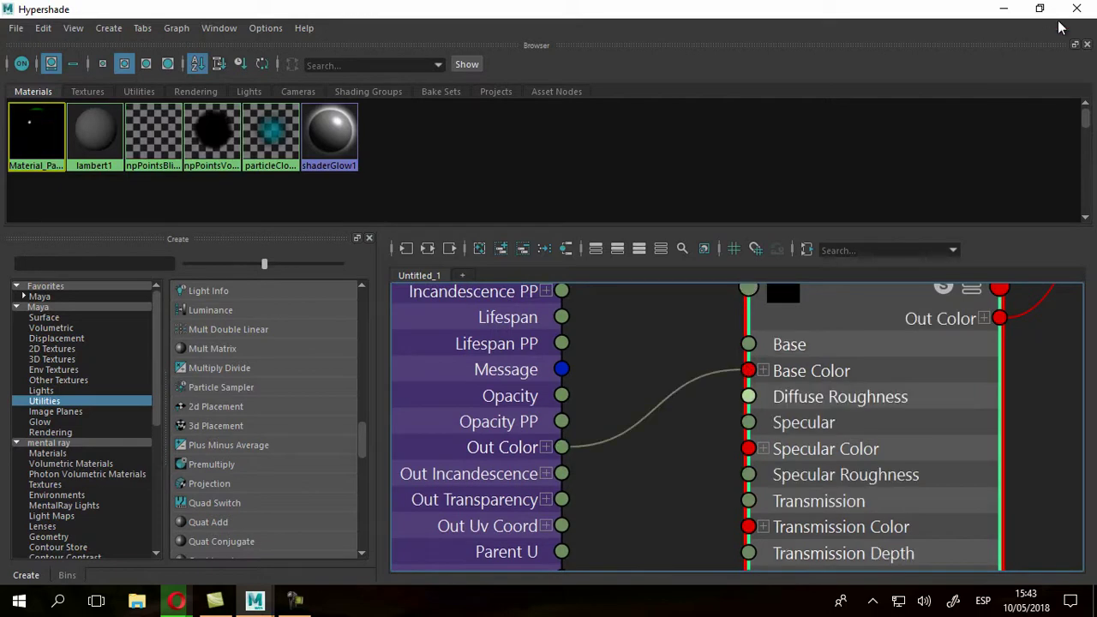
{"action": "left_click", "coordinate": [1077, 9]}
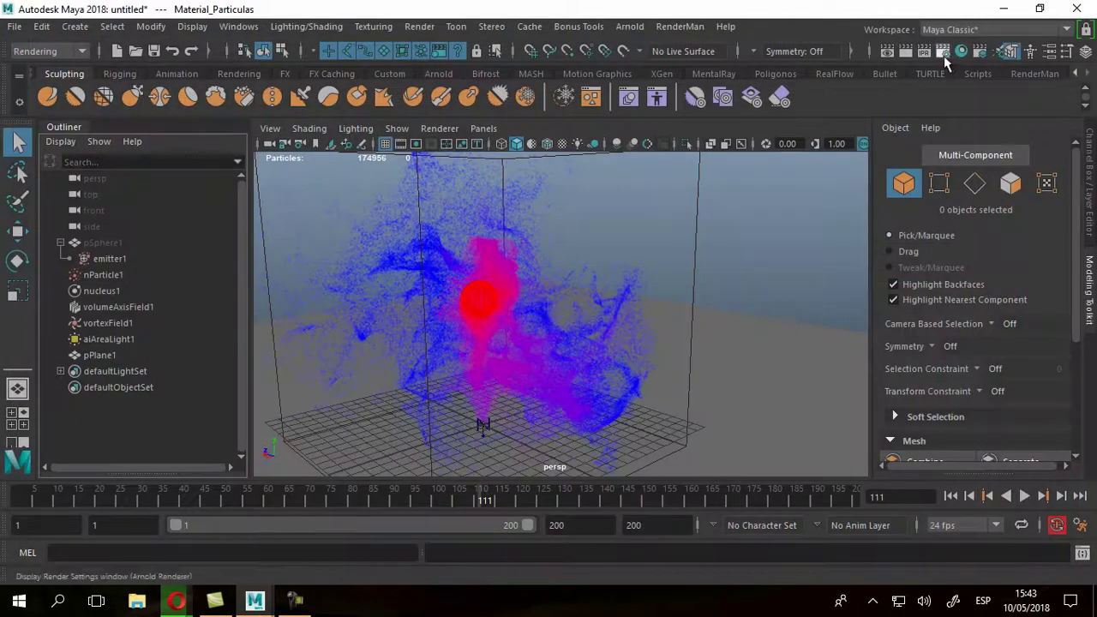
Re-render frame 111 in the Render View to check the particle colours, and close the render.
{"action": "left_click", "coordinate": [888, 51]}
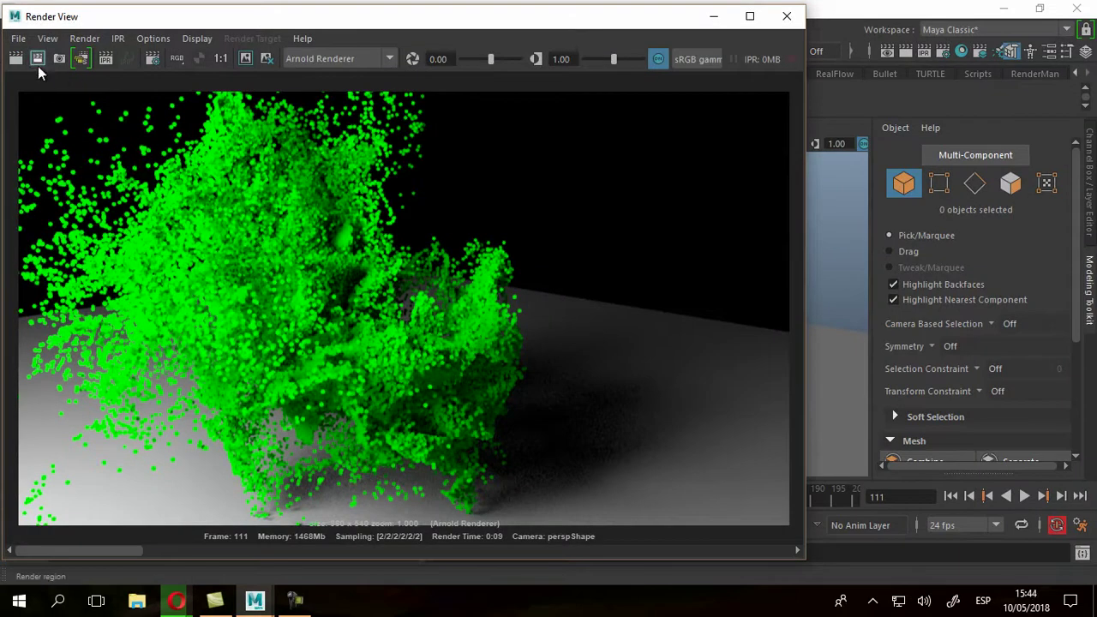
{"action": "left_click", "coordinate": [16, 59]}
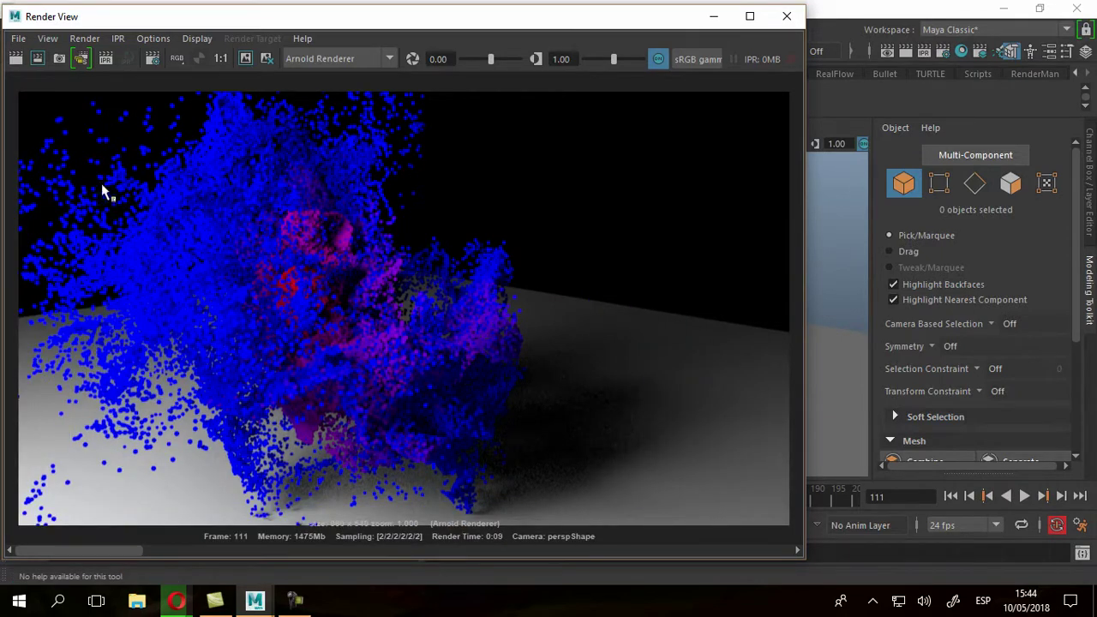
{"action": "left_click", "coordinate": [786, 16]}
Turn on the film gate in the perspective view to frame the particles, and render the new view.
{"action": "left_click_drag", "start_coordinate": [558, 304], "coordinate": [606, 313], "text": "alt"}
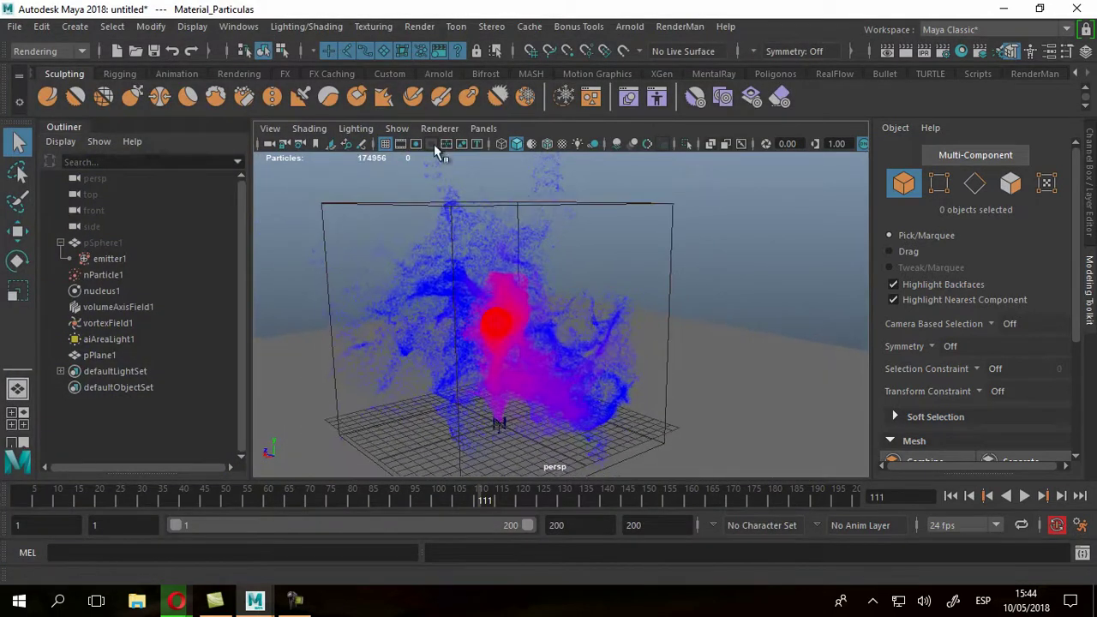
{"action": "left_click", "coordinate": [401, 144]}
{"action": "left_click_drag", "start_coordinate": [506, 260], "coordinate": [521, 284], "text": "alt"}
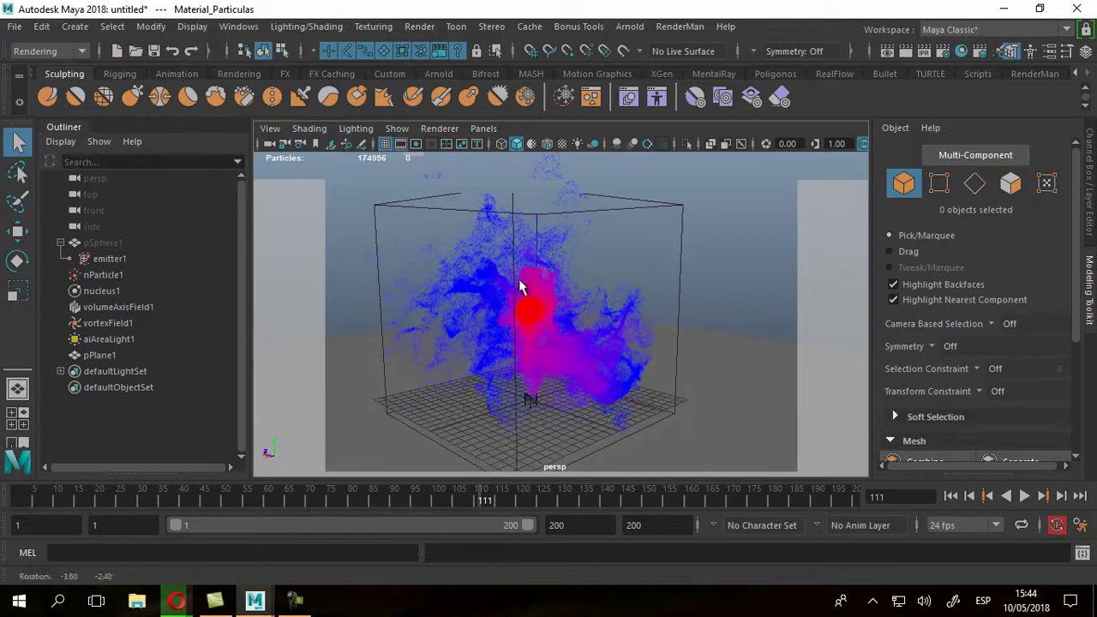
{"action": "left_click", "coordinate": [906, 52]}
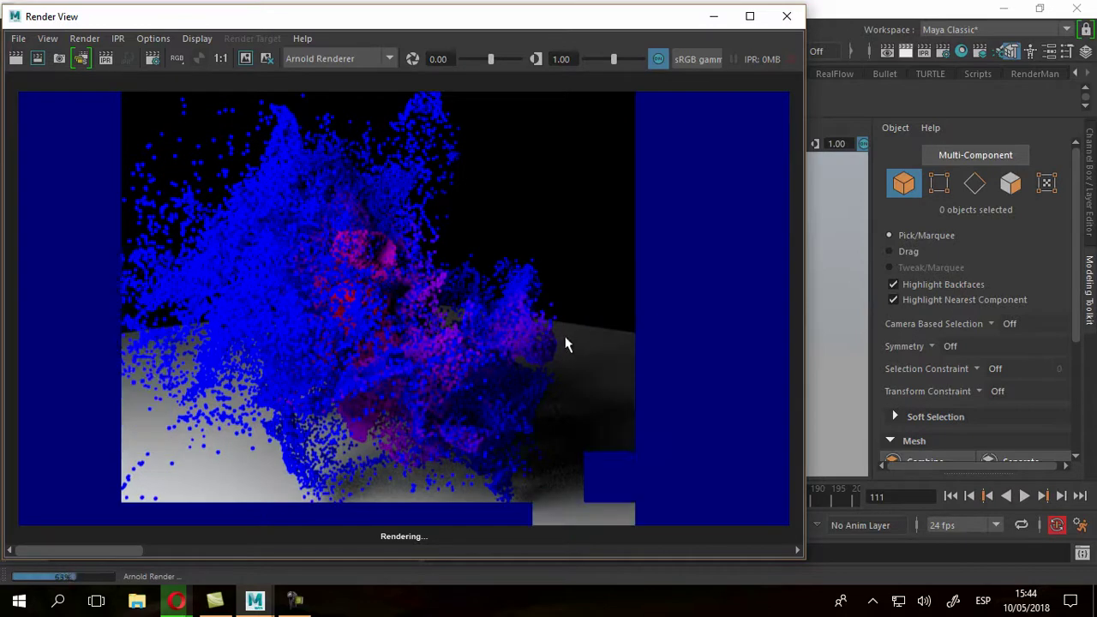
Inspect the outer particles and the coloured core of the render up close, and close the Render View.
{"action": "right_click_drag", "start_coordinate": [206, 225], "coordinate": [336, 257], "text": "alt"}
{"action": "middle_click_drag", "start_coordinate": [195, 246], "coordinate": [489, 325], "text": "alt"}
{"action": "right_click_drag", "start_coordinate": [488, 325], "coordinate": [248, 228], "text": "alt"}
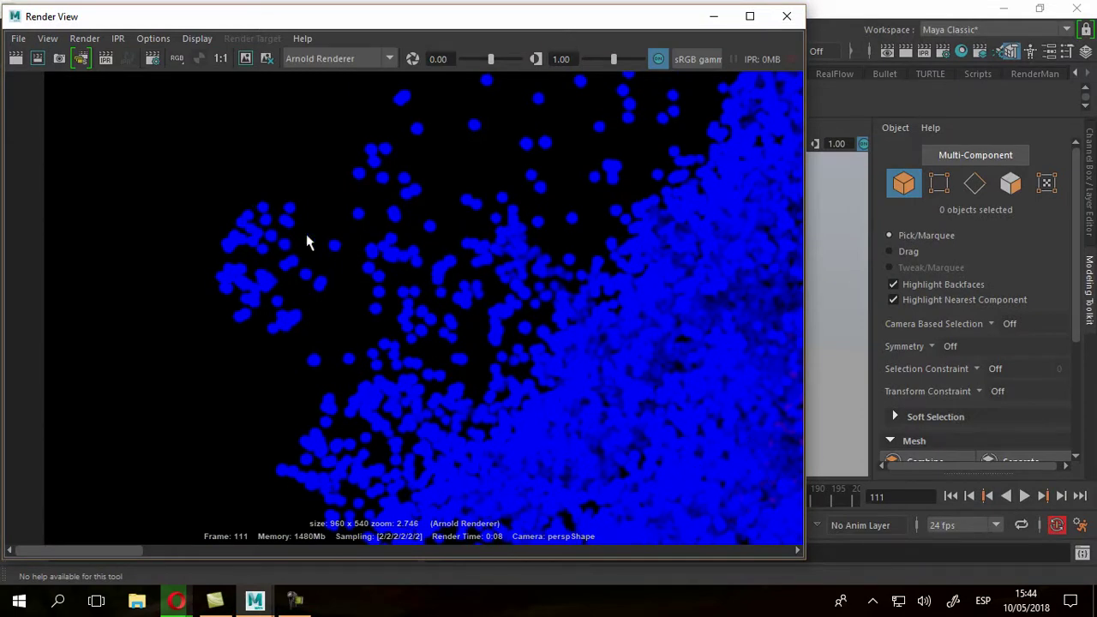
{"action": "middle_click_drag", "start_coordinate": [575, 386], "coordinate": [378, 325], "text": "alt"}
{"action": "right_click_drag", "start_coordinate": [597, 419], "coordinate": [185, 248], "text": "alt"}
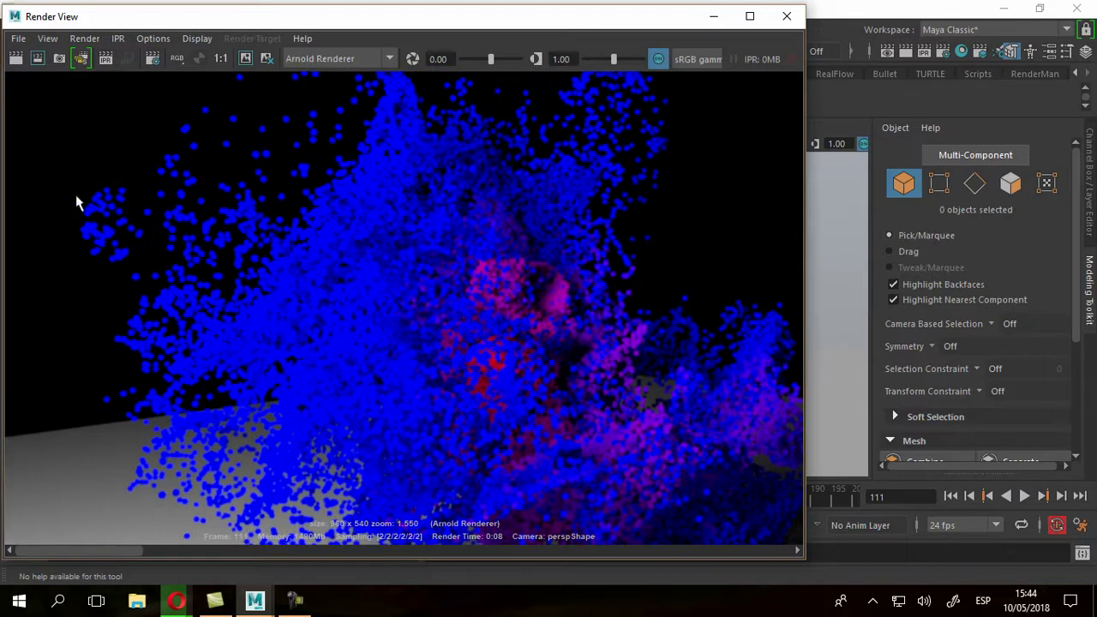
{"action": "left_click", "coordinate": [786, 17]}
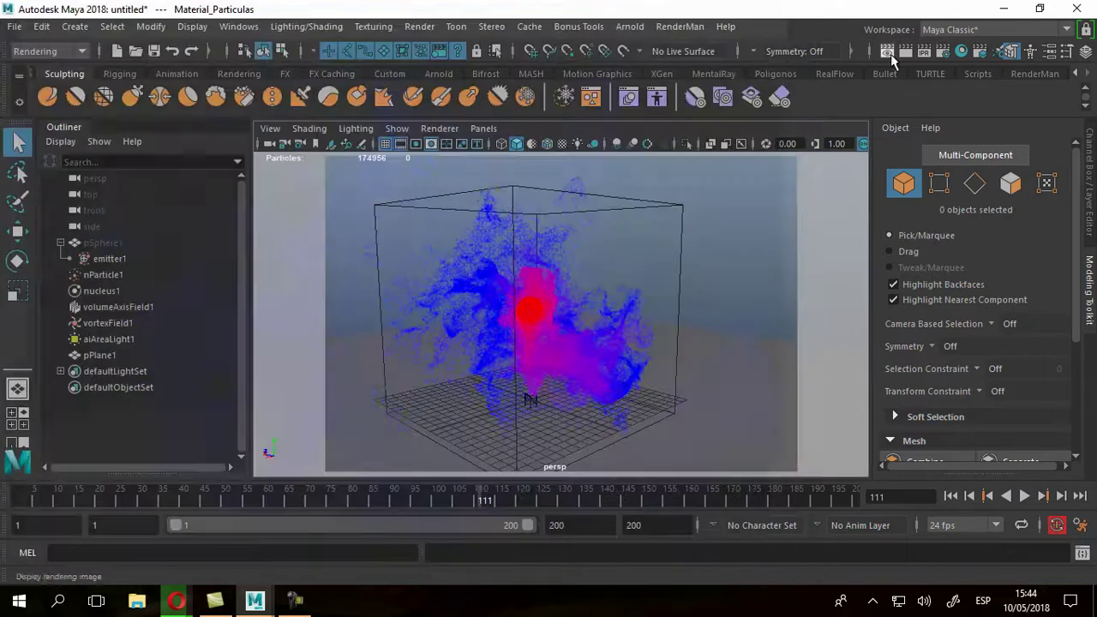
In the Hypershade, connect the particle sampler's Out Transparency to the Opacity of Material_Particulas.
{"action": "left_click", "coordinate": [963, 54]}
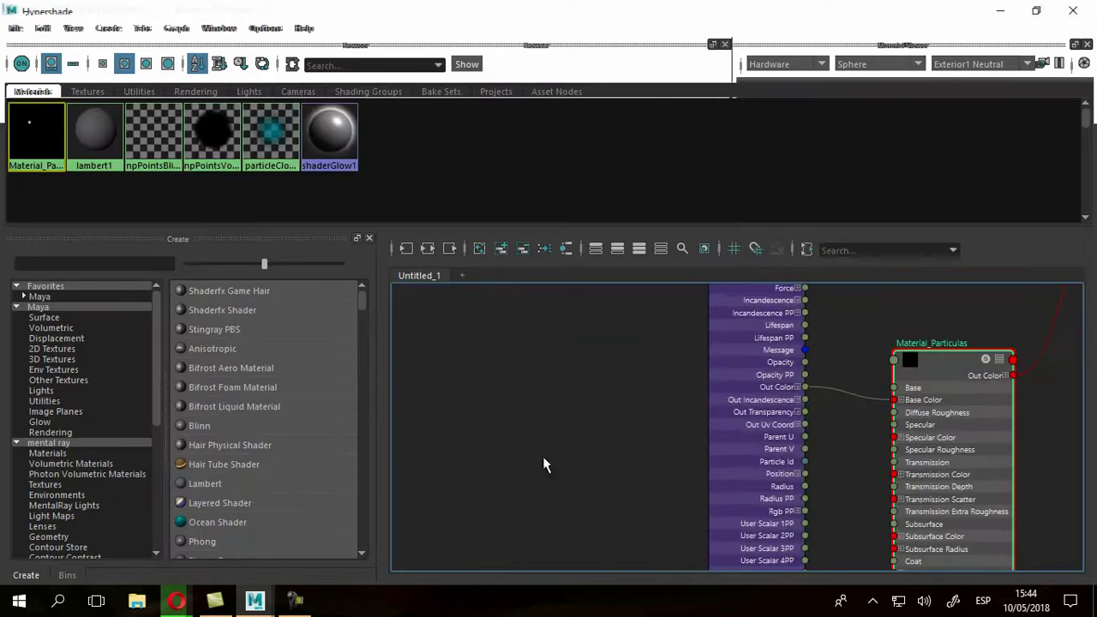
{"action": "scroll", "coordinate": [600, 381], "scroll_direction": "up", "scroll_amount": 2}
{"action": "scroll", "coordinate": [612, 383], "scroll_direction": "up", "scroll_amount": 4}
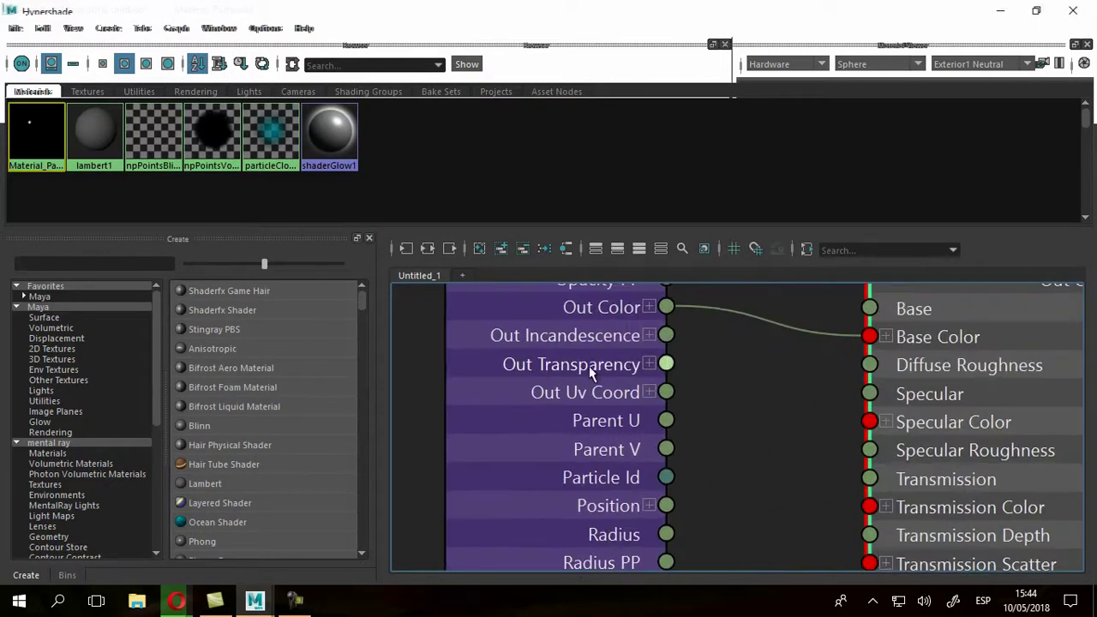
{"action": "scroll", "coordinate": [688, 382], "scroll_direction": "down", "scroll_amount": 6}
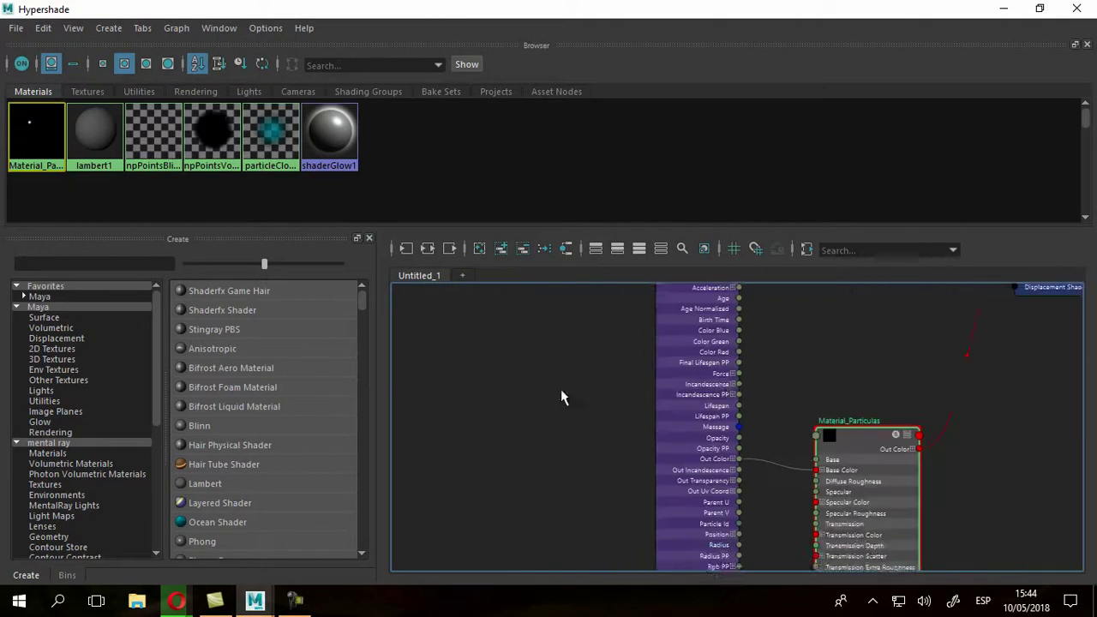
{"action": "scroll", "coordinate": [680, 411], "scroll_direction": "up", "scroll_amount": 6}
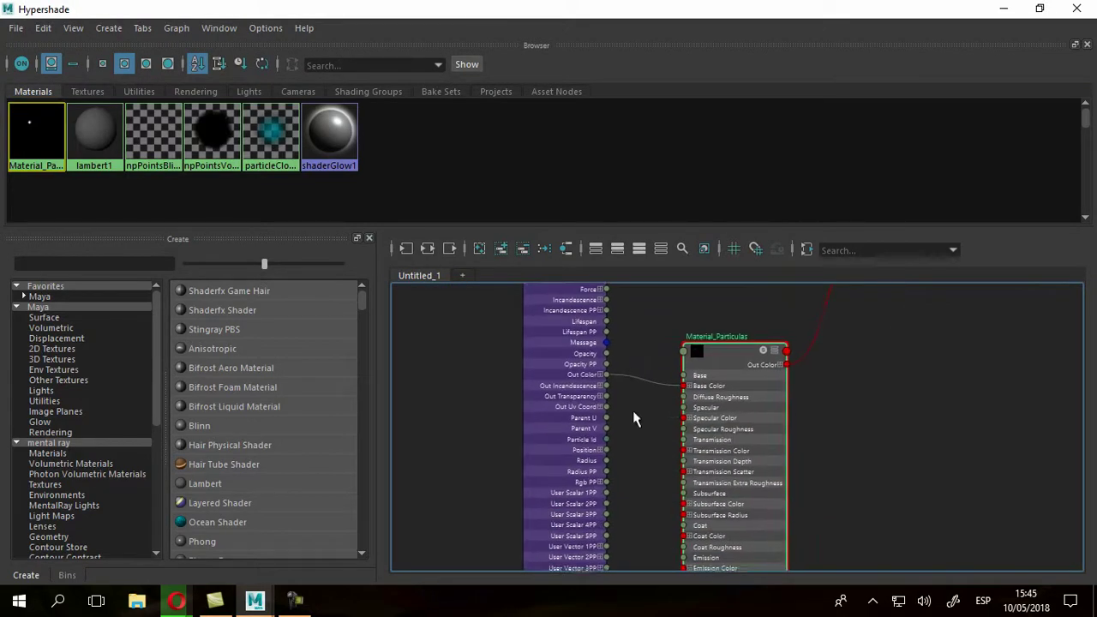
{"action": "middle_click_drag", "start_coordinate": [782, 466], "coordinate": [730, 520], "text": "alt"}
{"action": "left_click_drag", "start_coordinate": [741, 379], "coordinate": [708, 181]}
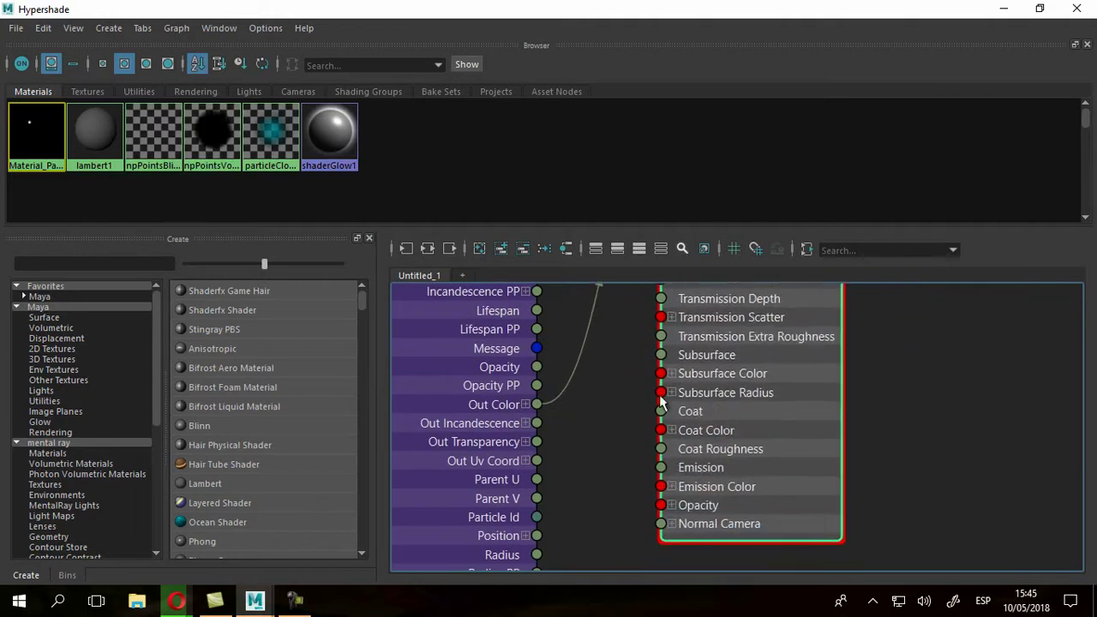
{"action": "scroll", "coordinate": [588, 411], "scroll_direction": "up", "scroll_amount": 3}
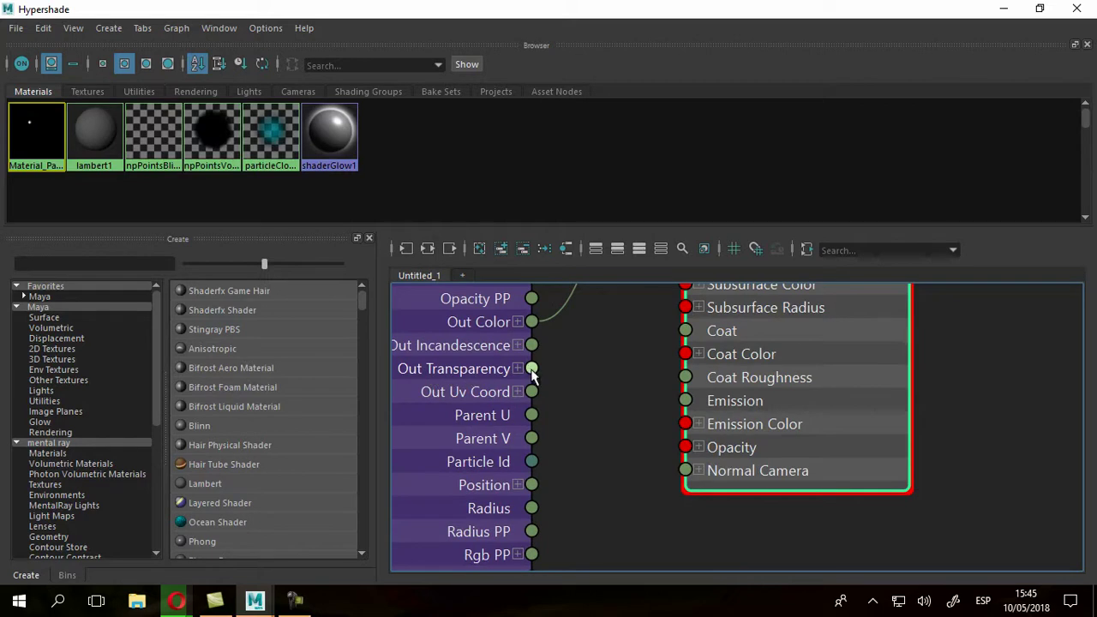
{"action": "left_click_drag", "start_coordinate": [532, 368], "coordinate": [686, 447]}
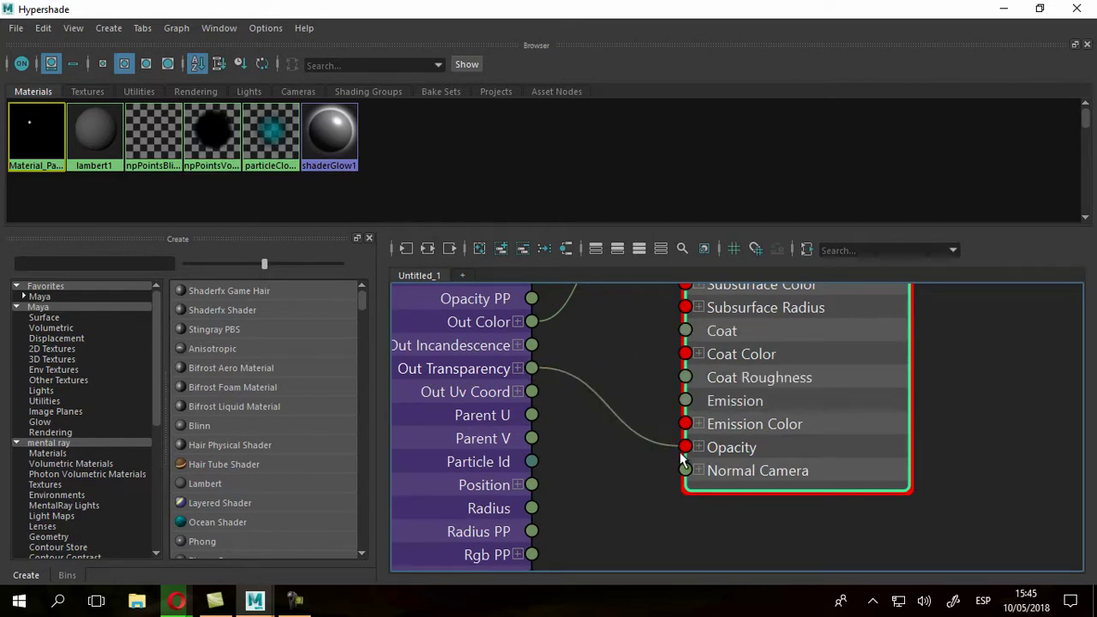
Collapse the material and particle sampler nodes to show only their connected attributes.
{"action": "scroll", "coordinate": [847, 433], "scroll_direction": "down", "scroll_amount": 5}
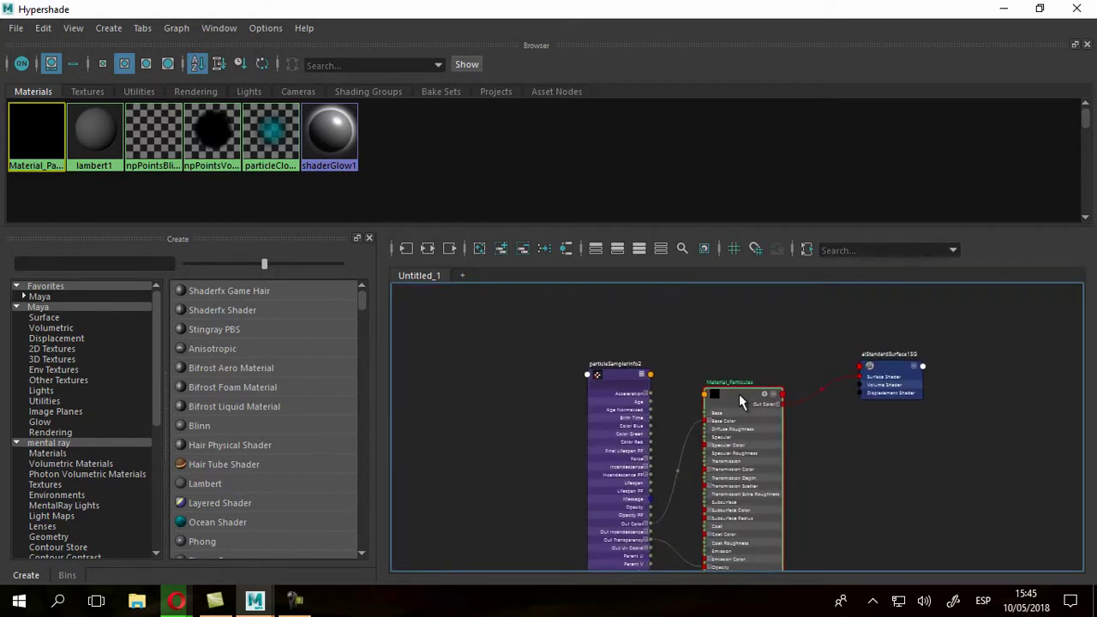
{"action": "key", "text": "2"}
{"action": "left_click", "coordinate": [614, 375]}
{"action": "key", "text": "2"}
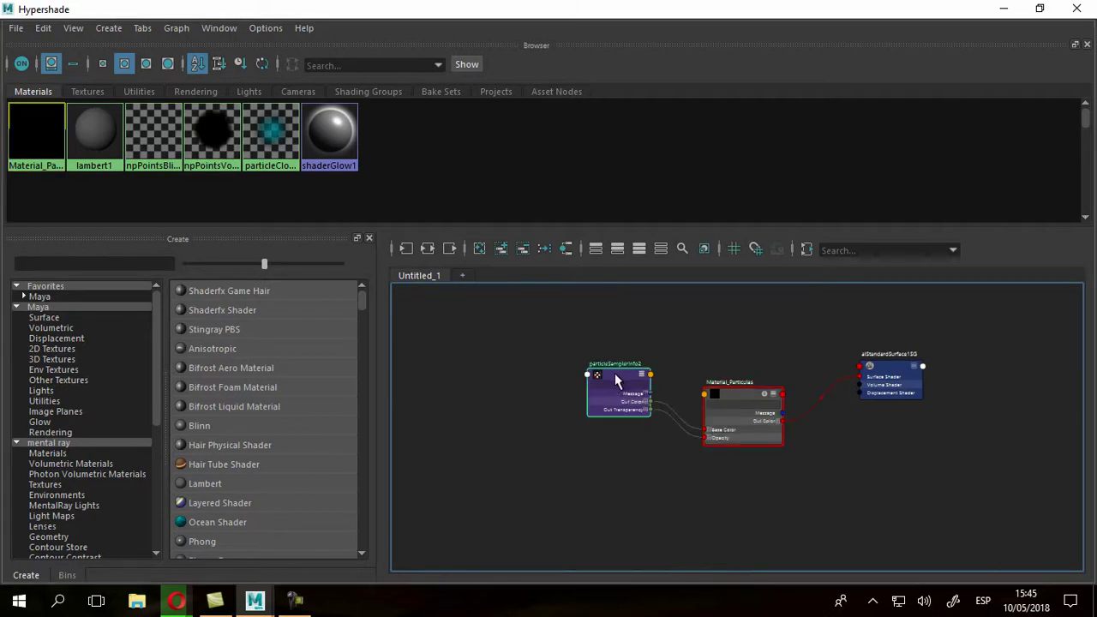
Remove the three selected shading nodes from the graph view and close the Hypershade.
{"action": "left_click_drag", "start_coordinate": [543, 335], "coordinate": [892, 460]}
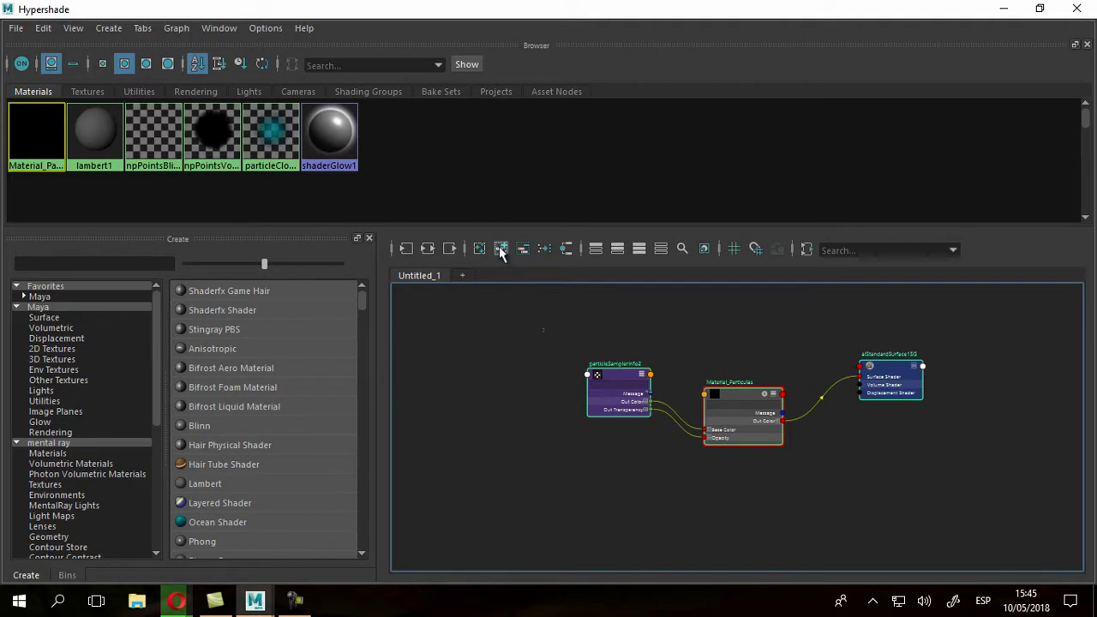
{"action": "left_click", "coordinate": [525, 249]}
{"action": "left_click", "coordinate": [568, 348]}
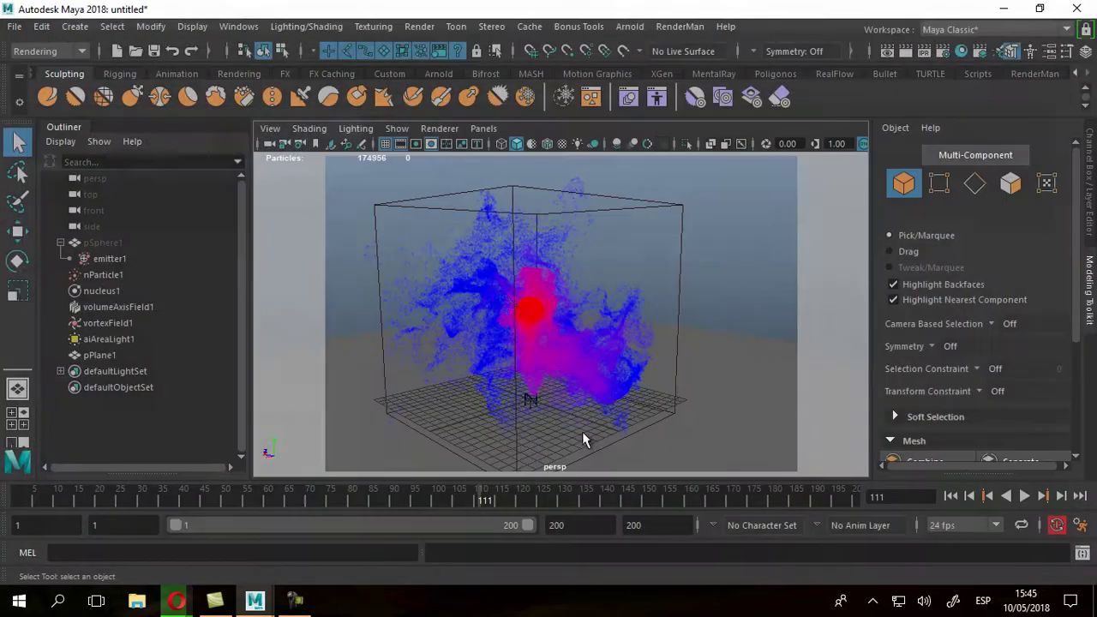
{"action": "left_click", "coordinate": [1077, 8]}
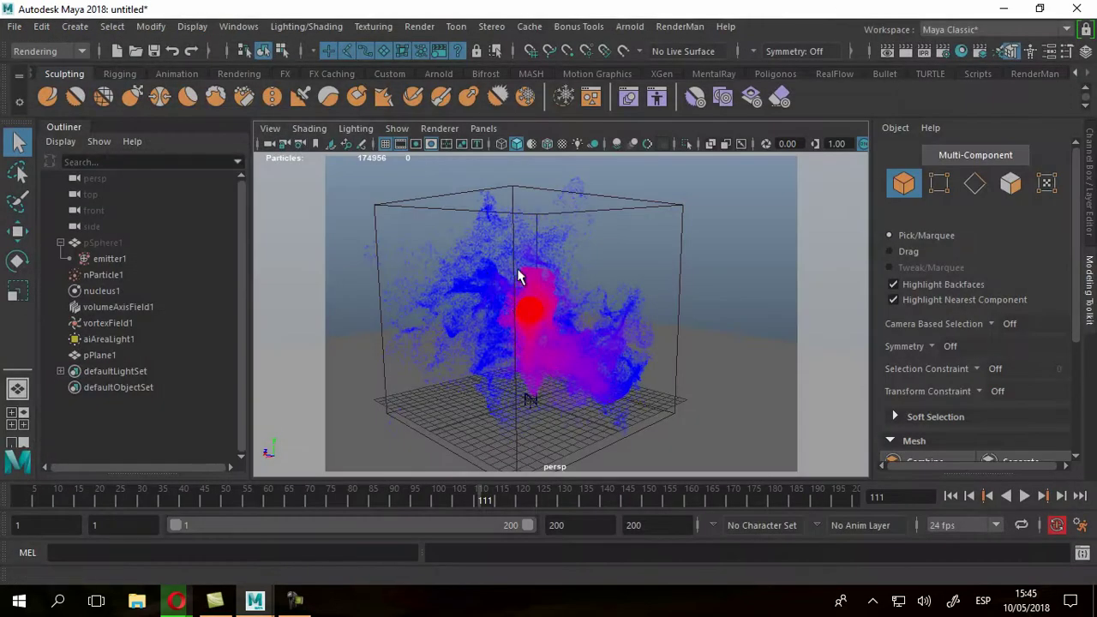
Re-render the particles at frame 111, compare the outer blue particles up close with the stored render, and close the Render View.
{"action": "left_click", "coordinate": [888, 52]}
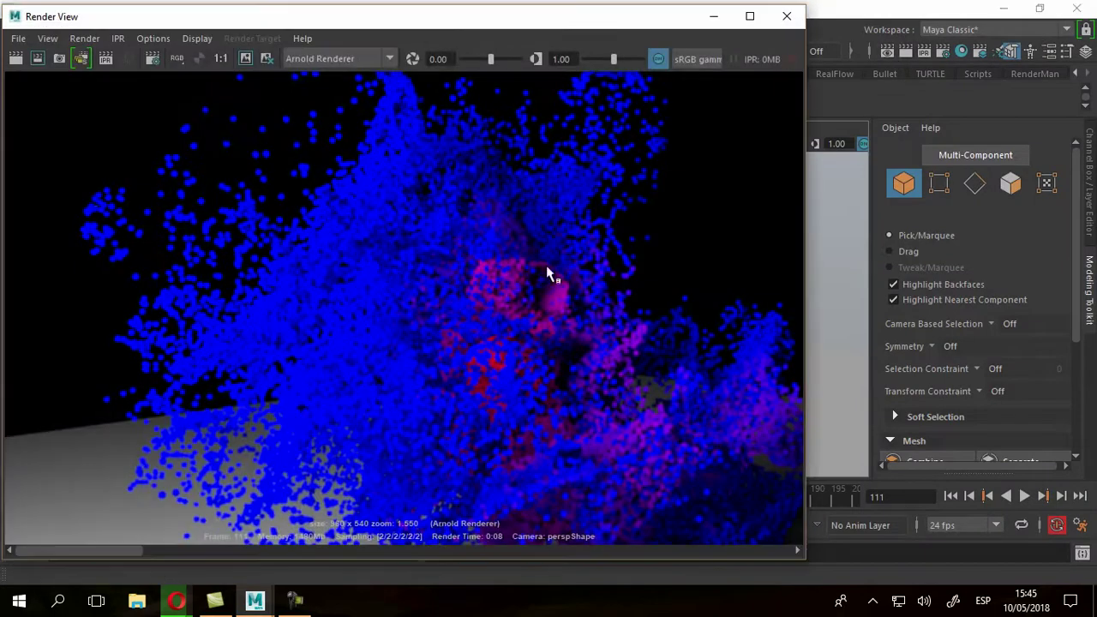
{"action": "left_click", "coordinate": [16, 58]}
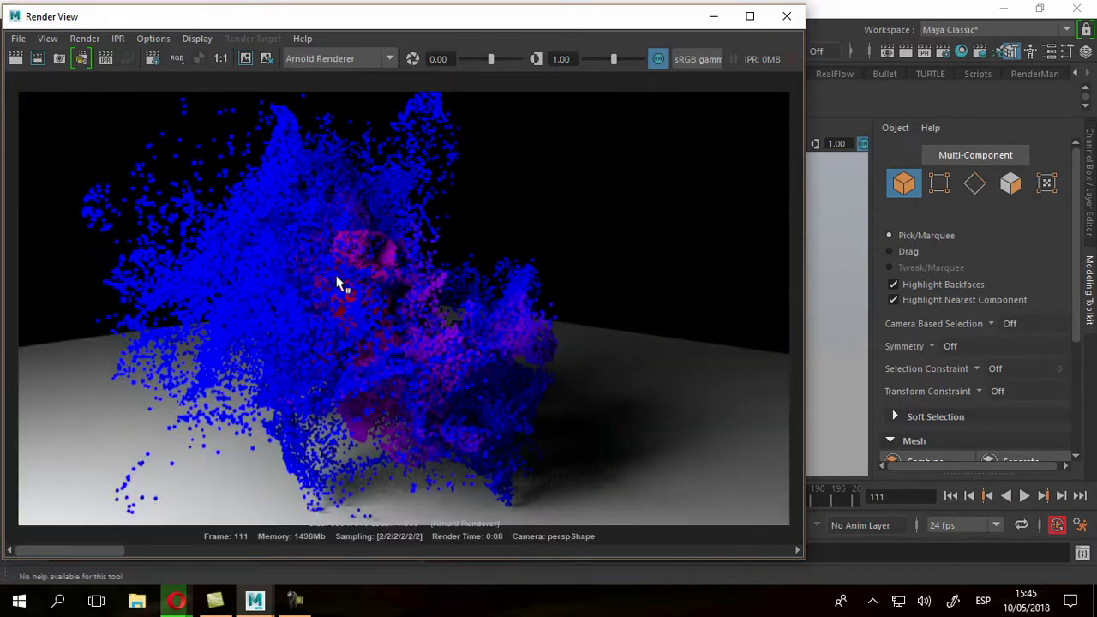
{"action": "scroll", "coordinate": [130, 231], "scroll_direction": "up", "scroll_amount": 3}
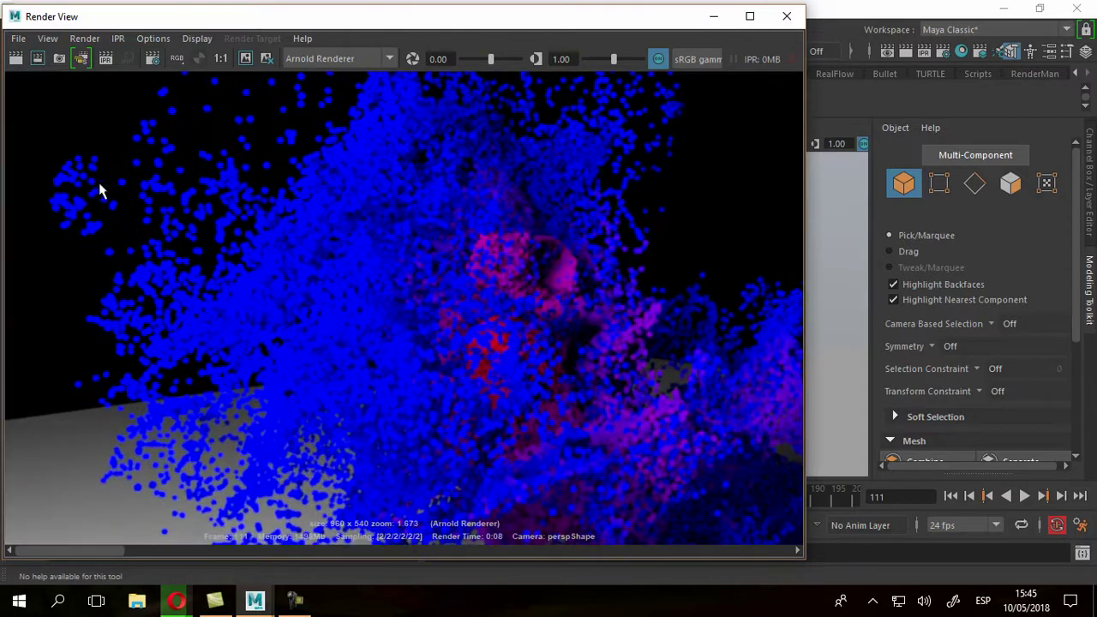
{"action": "scroll", "coordinate": [245, 238], "scroll_direction": "up", "scroll_amount": 3}
{"action": "left_click_drag", "start_coordinate": [99, 552], "coordinate": [184, 565]}
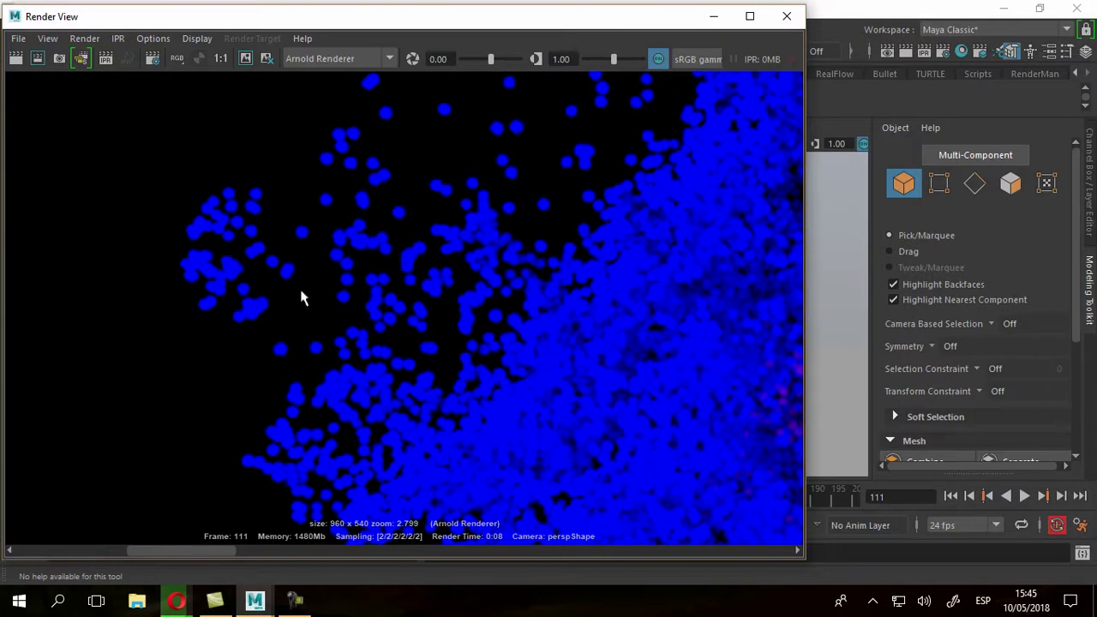
{"action": "left_click_drag", "start_coordinate": [188, 550], "coordinate": [86, 547]}
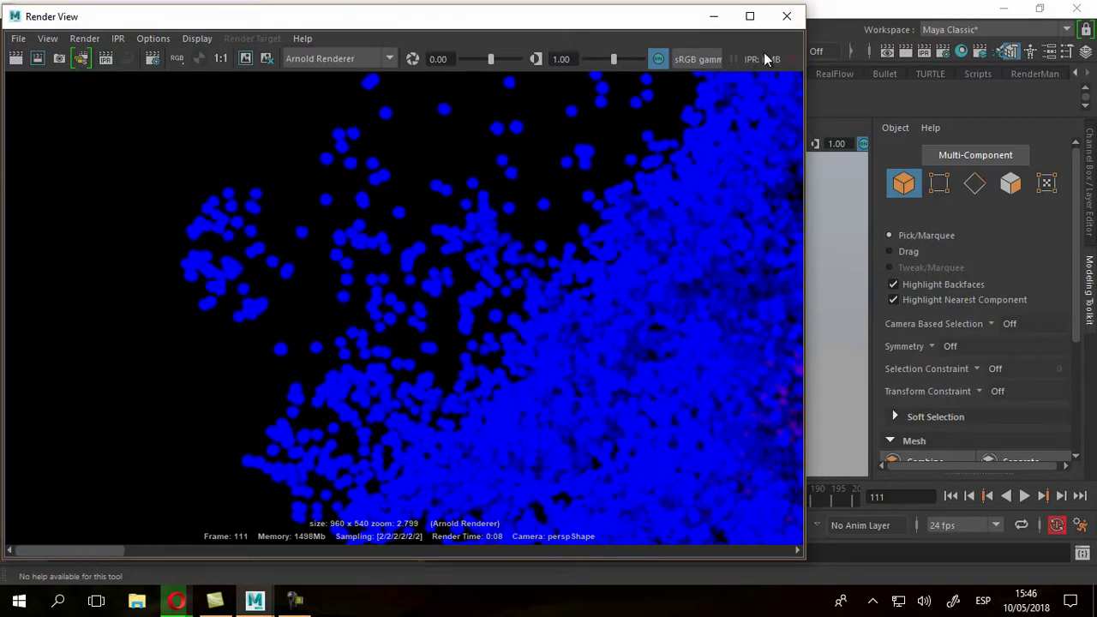
{"action": "left_click", "coordinate": [787, 17]}
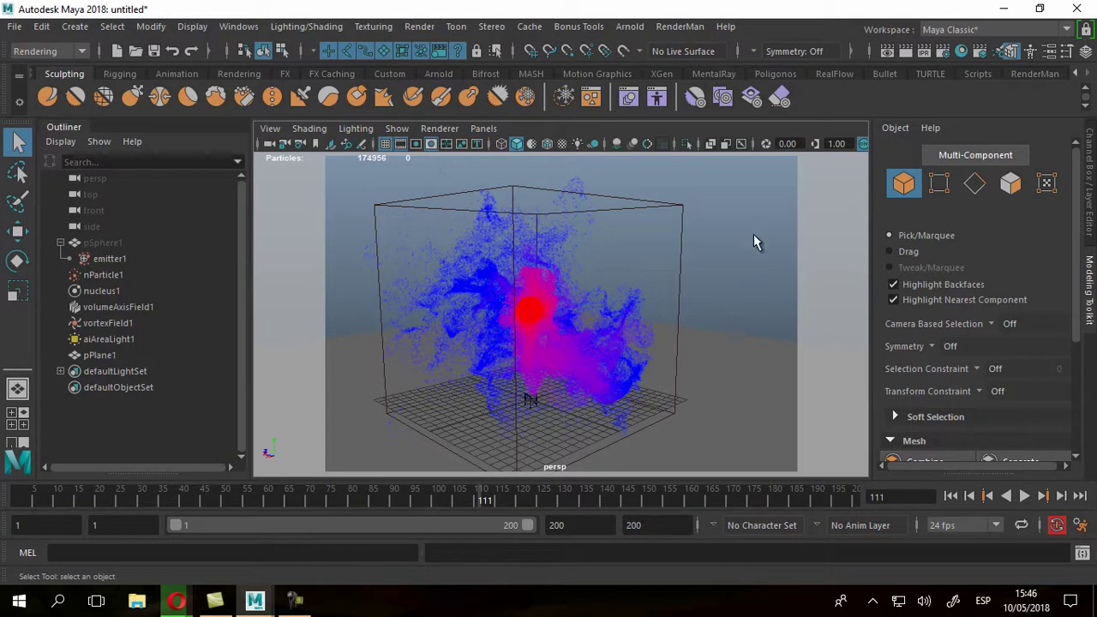
Turn off Opaque in the Arnold attributes of nParticleShape1.
{"action": "left_click", "coordinate": [109, 276]}
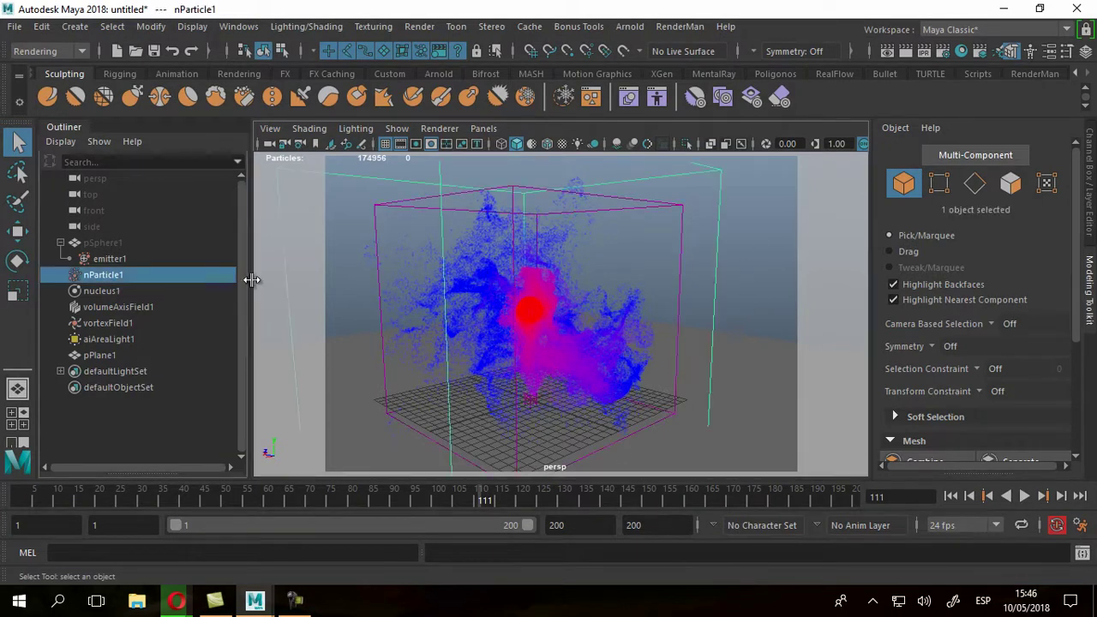
{"action": "key", "text": "ctrl+a"}
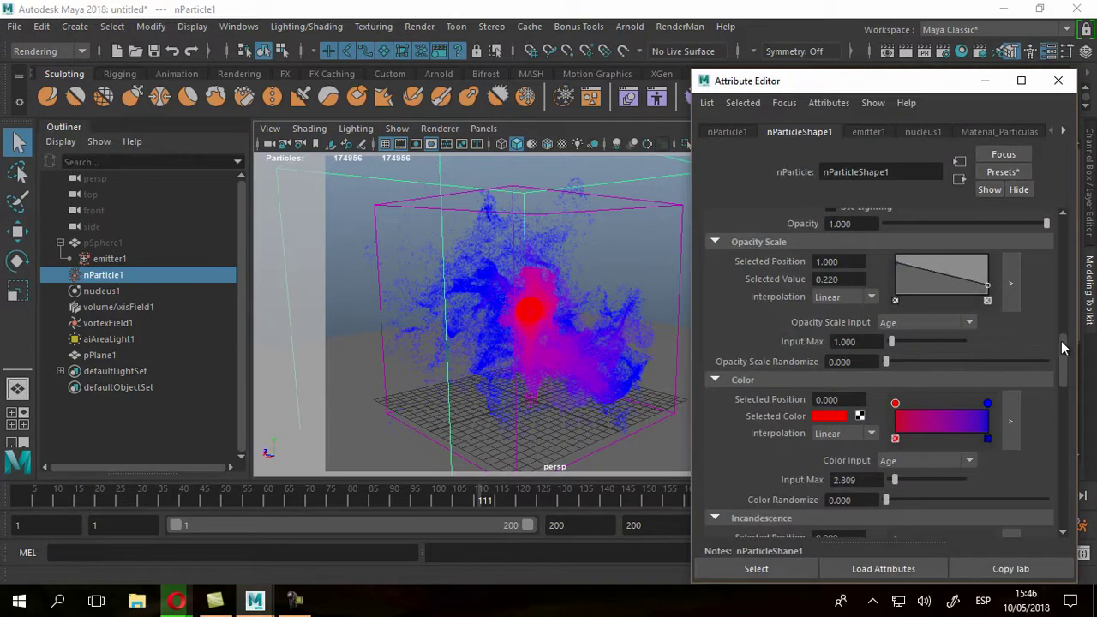
{"action": "left_click_drag", "start_coordinate": [1067, 347], "coordinate": [1064, 439]}
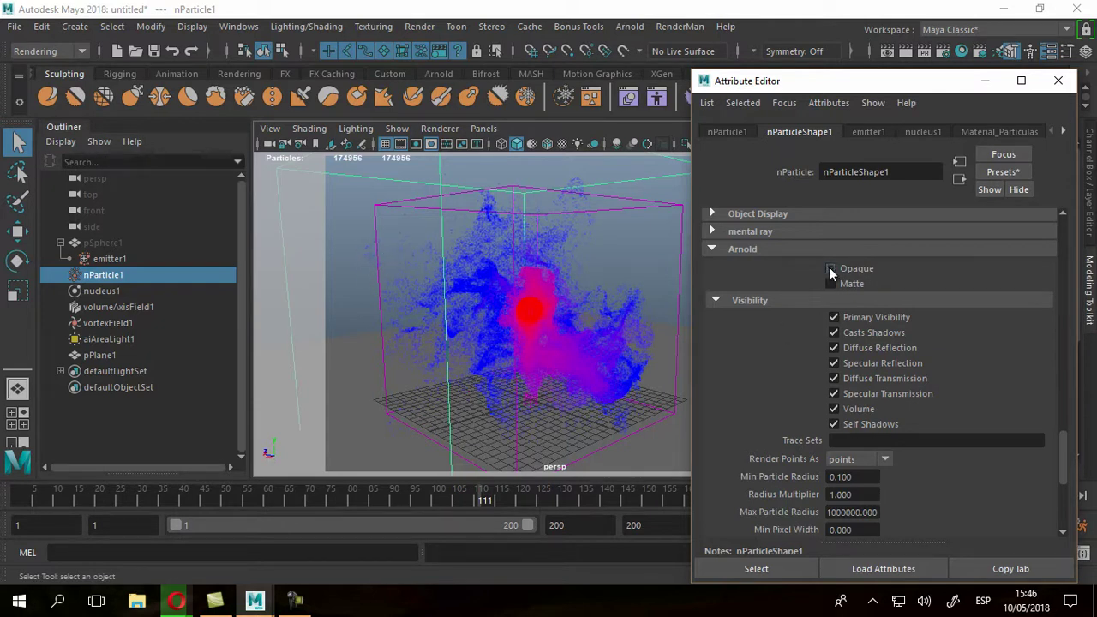
Render the non-opaque particles and compare the result up close with the stored render.
{"action": "left_click", "coordinate": [887, 53]}
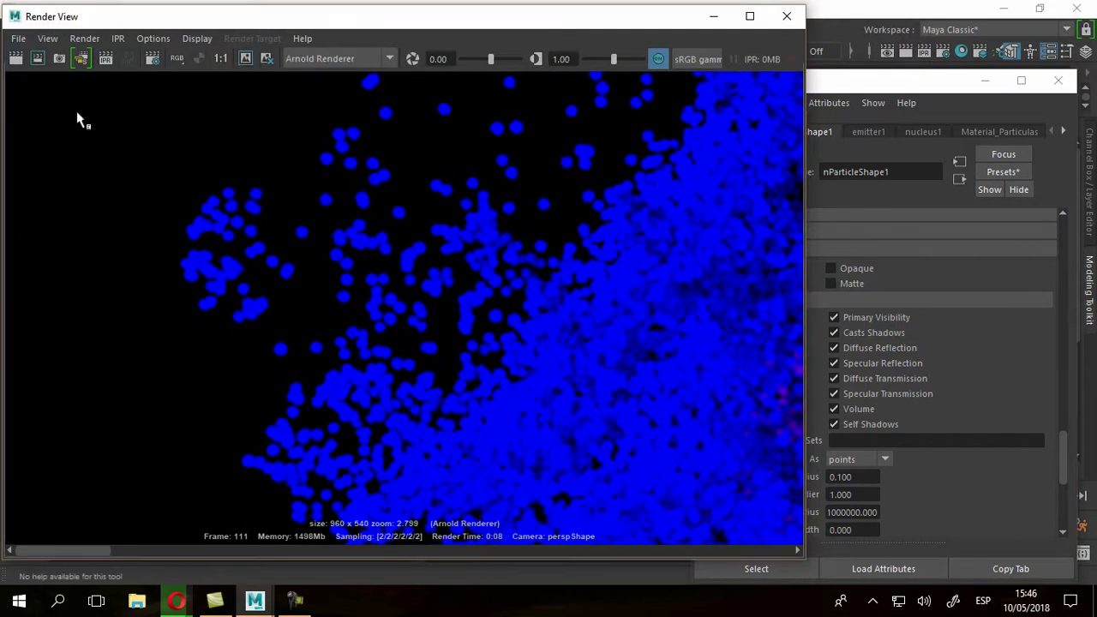
{"action": "left_click", "coordinate": [16, 60]}
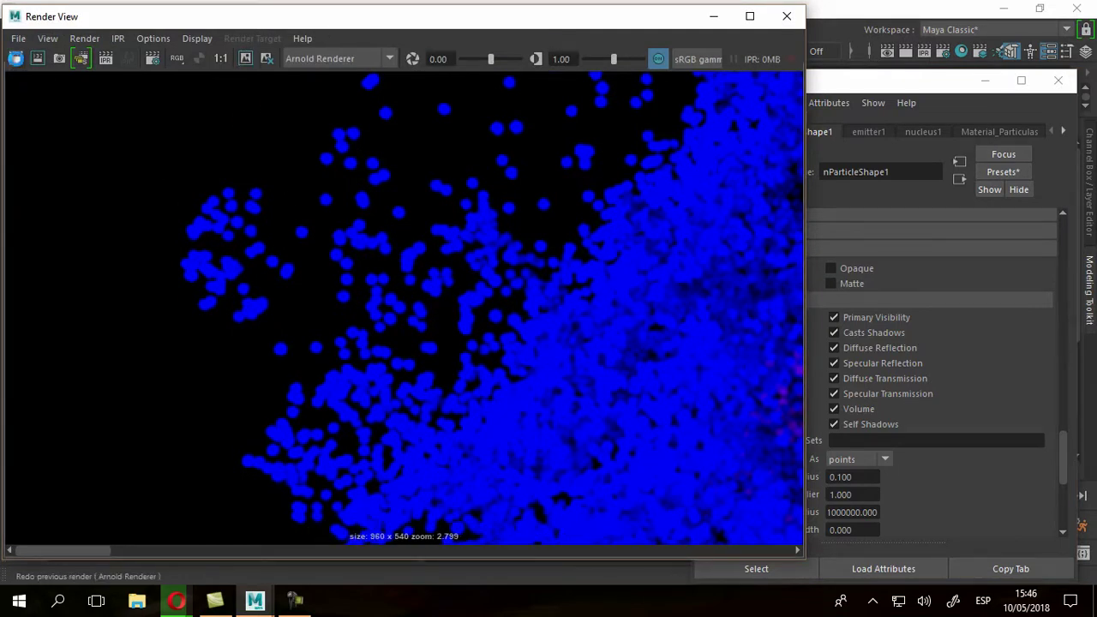
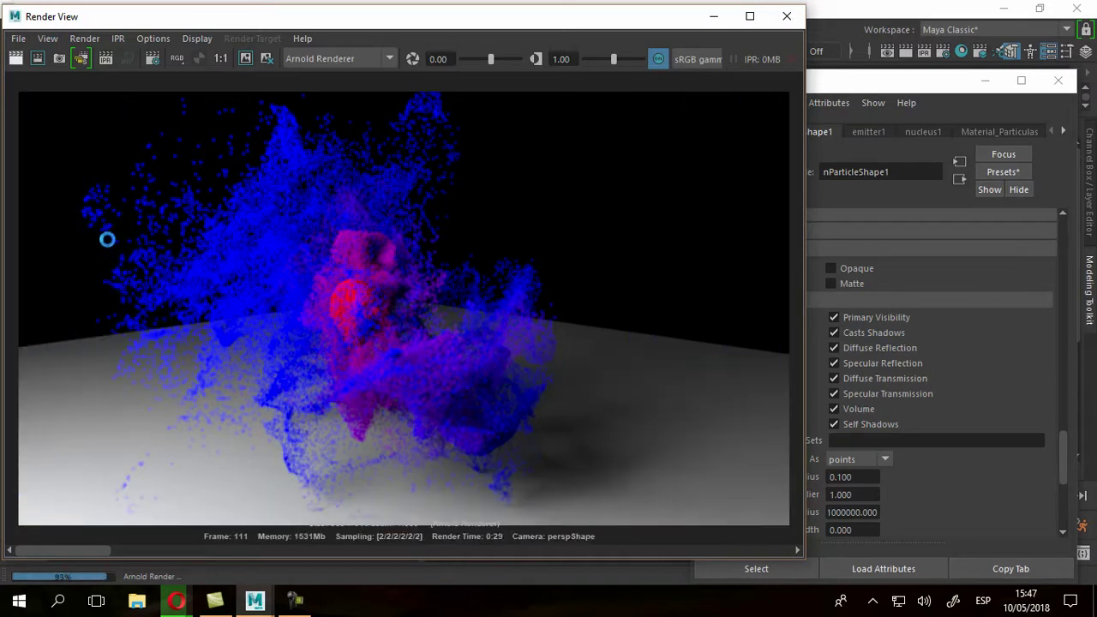
{"action": "scroll", "coordinate": [98, 213], "scroll_direction": "up", "scroll_amount": 3}
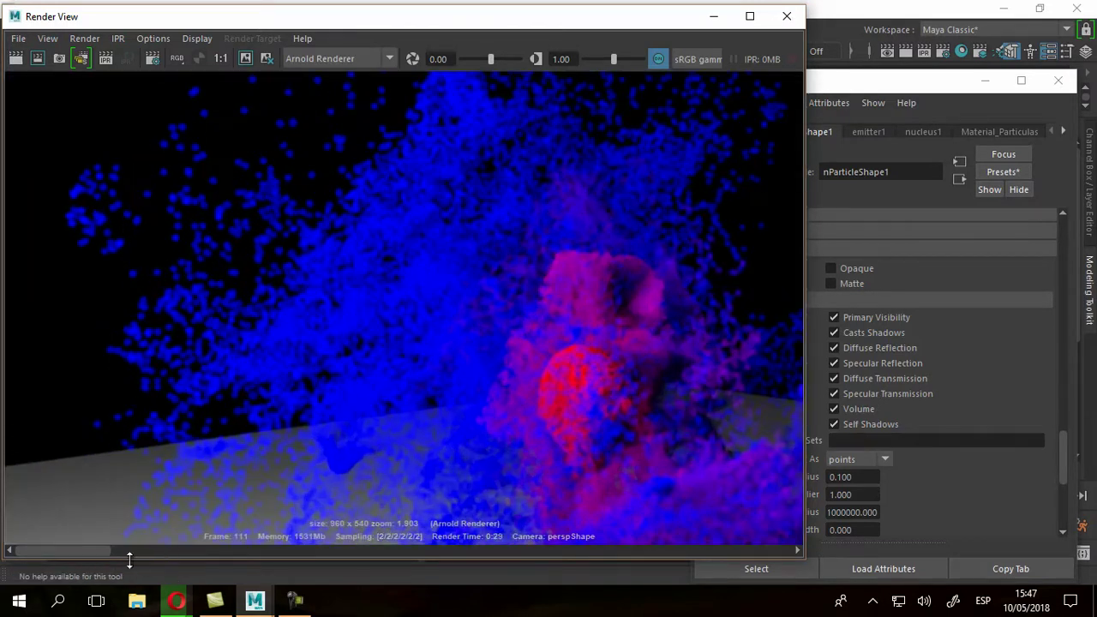
{"action": "left_click_drag", "start_coordinate": [77, 552], "coordinate": [172, 553]}
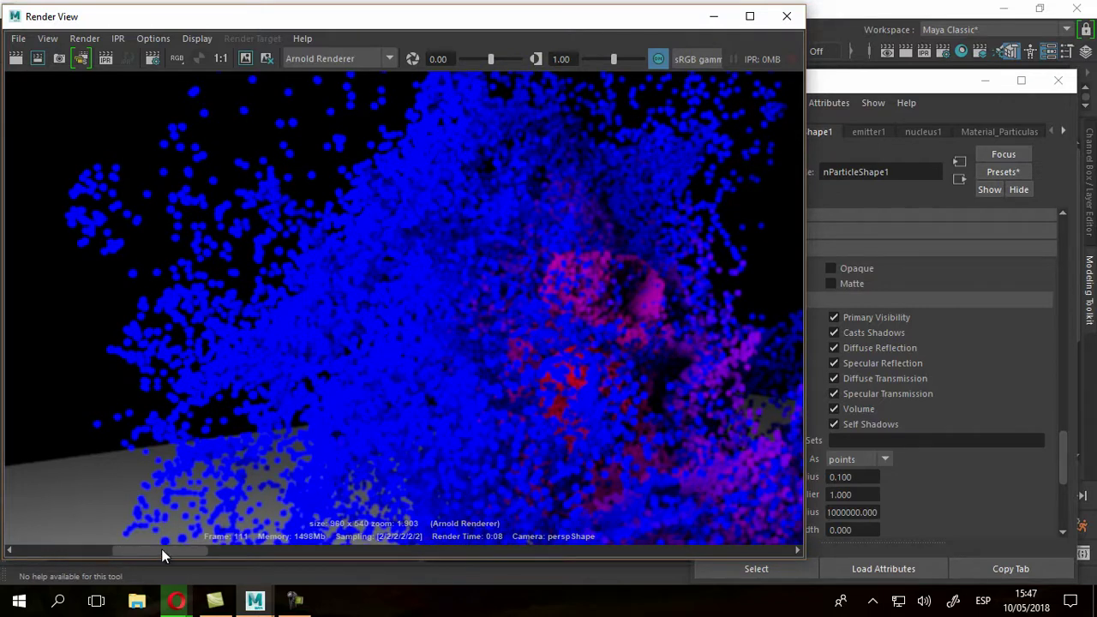
{"action": "left_click_drag", "start_coordinate": [161, 555], "coordinate": [95, 552]}
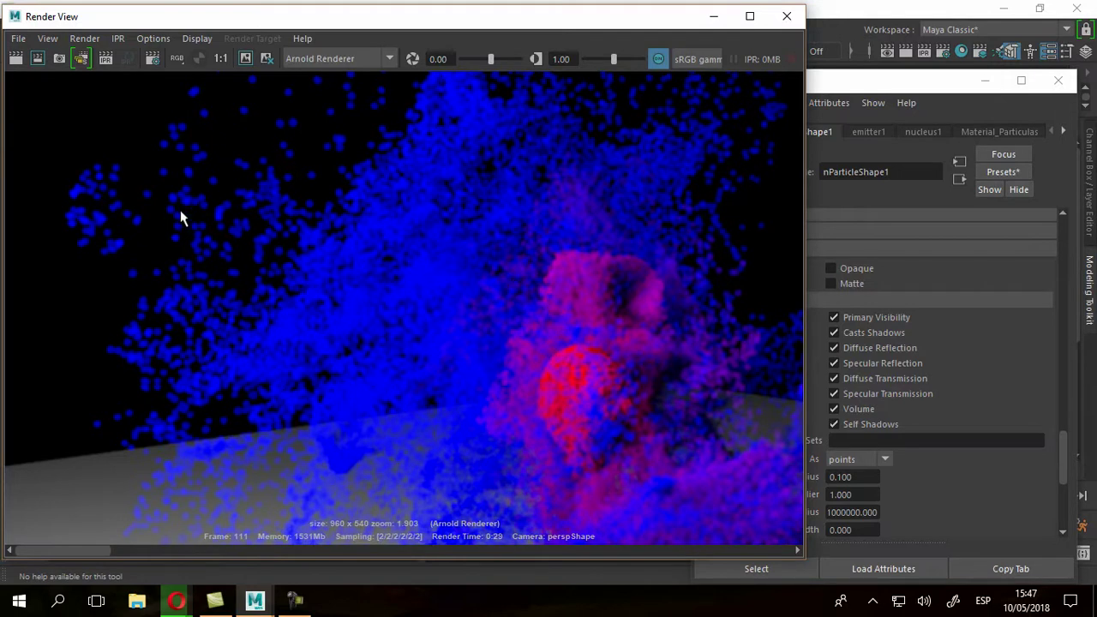
Lower nParticleShape1's Opacity Scale ramp to about 0.65 at position 0 and about 0.087 at position 1, using the enlarged graph.
{"action": "left_click", "coordinate": [913, 93]}
{"action": "scroll", "coordinate": [898, 387], "scroll_direction": "up", "scroll_amount": 10}
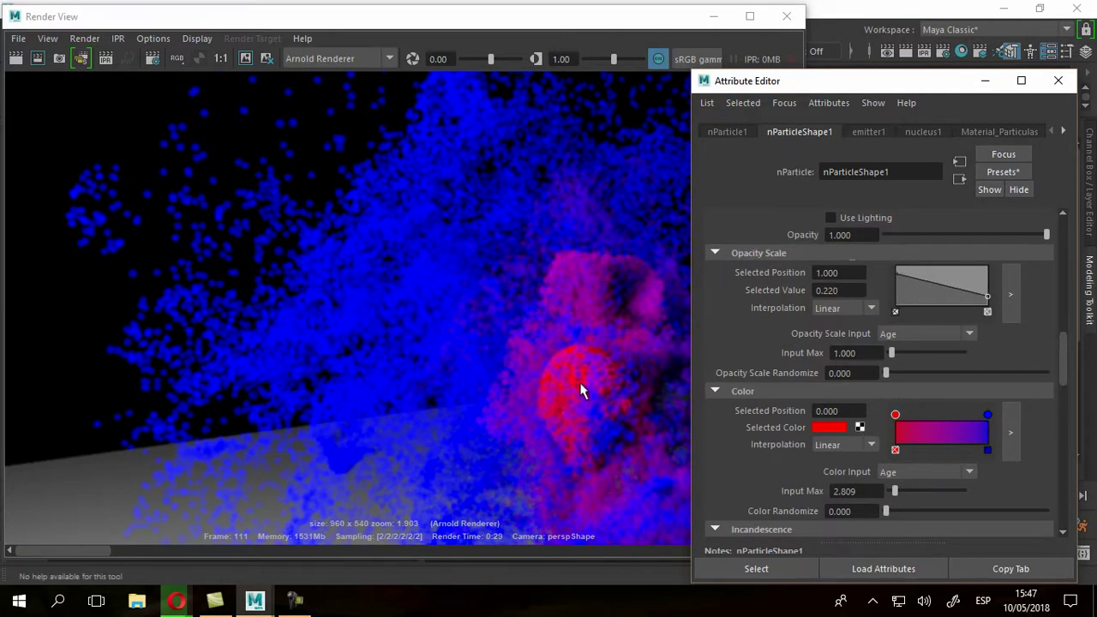
{"action": "left_click_drag", "start_coordinate": [896, 273], "coordinate": [894, 272]}
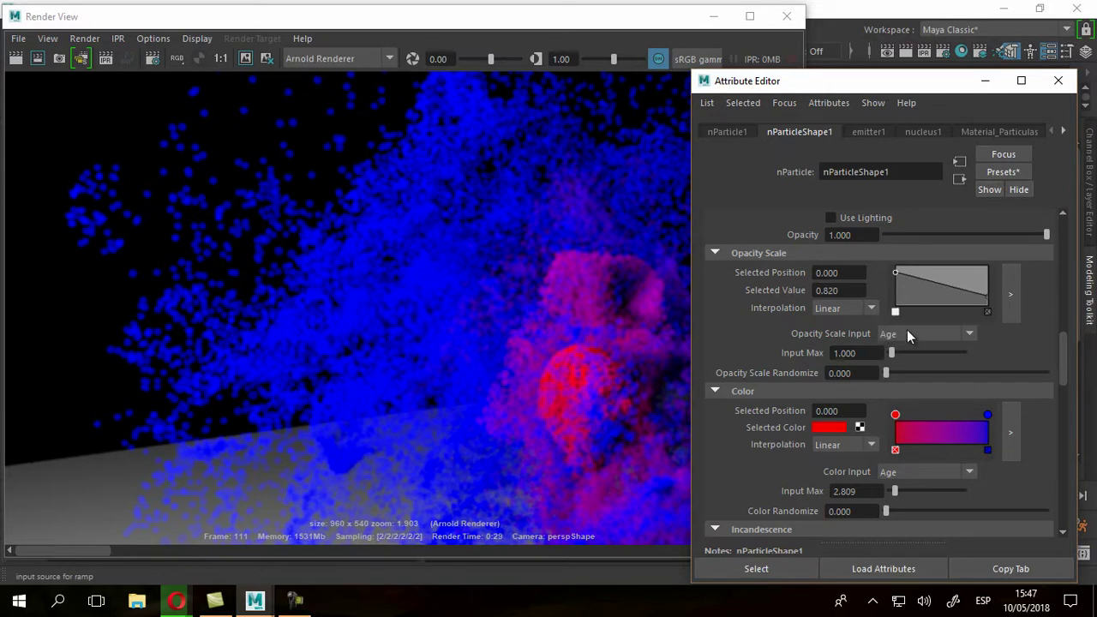
{"action": "left_click_drag", "start_coordinate": [989, 296], "coordinate": [989, 299]}
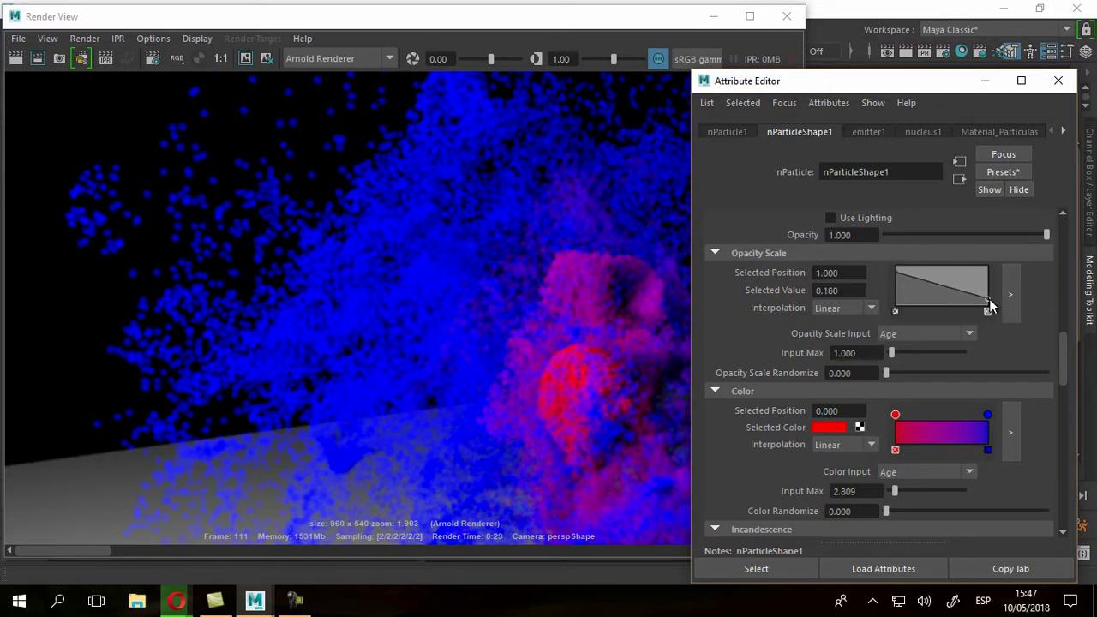
{"action": "left_click", "coordinate": [1011, 296]}
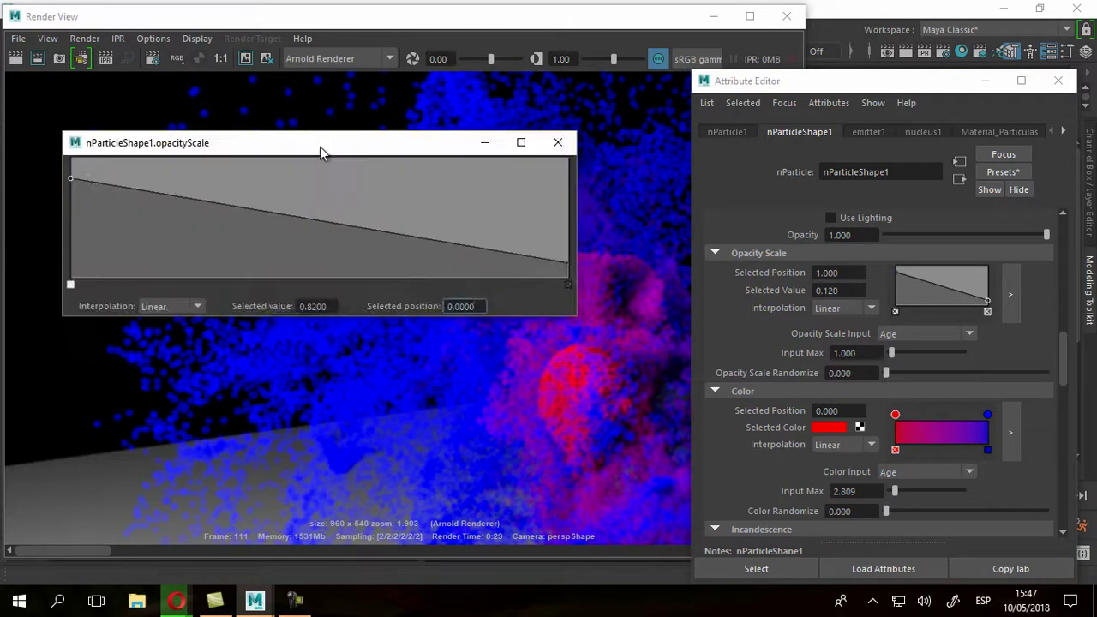
{"action": "double_click", "coordinate": [320, 146]}
{"action": "left_click_drag", "start_coordinate": [1088, 481], "coordinate": [1088, 501]}
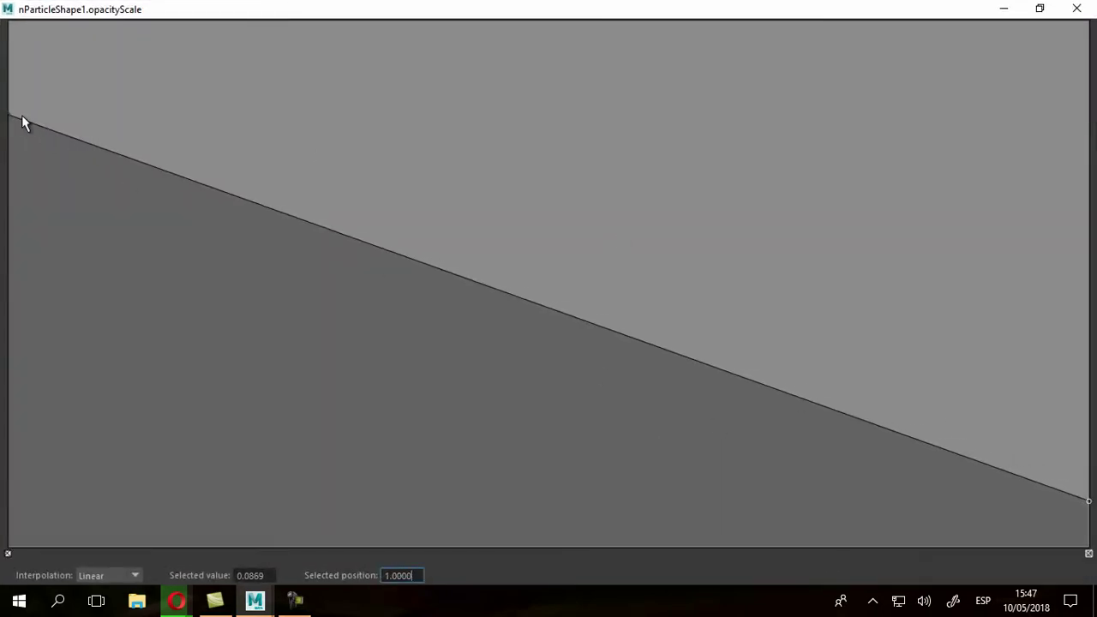
{"action": "left_click_drag", "start_coordinate": [10, 120], "coordinate": [3, 207]}
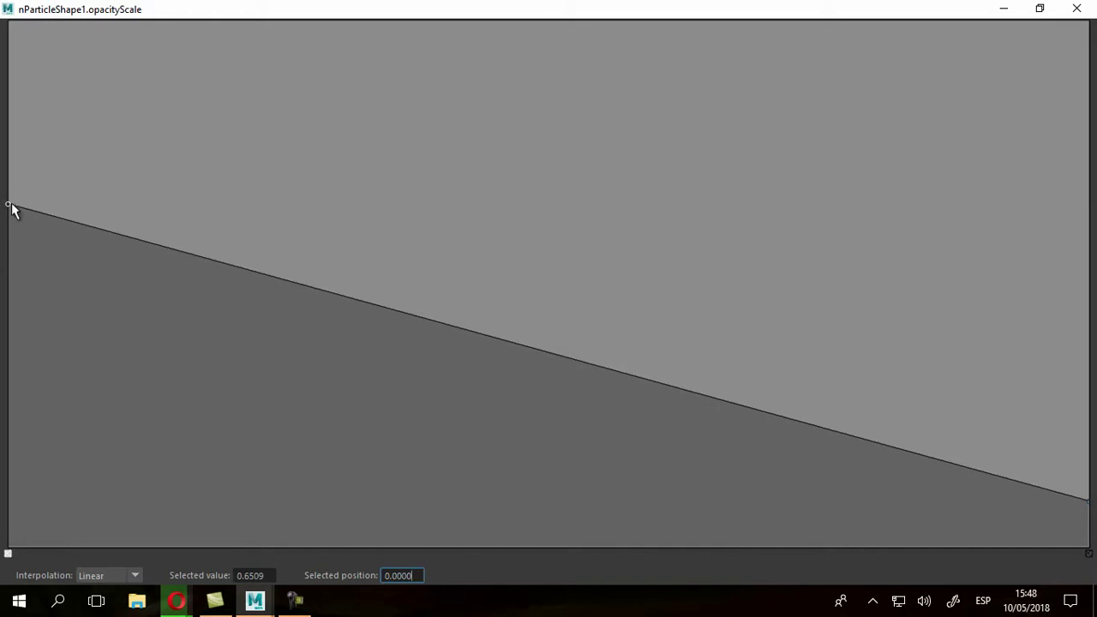
Set the Opacity Scale ramp's interpolation to Spline and close the enlarged graph.
{"action": "left_click", "coordinate": [134, 576]}
{"action": "left_click", "coordinate": [111, 559]}
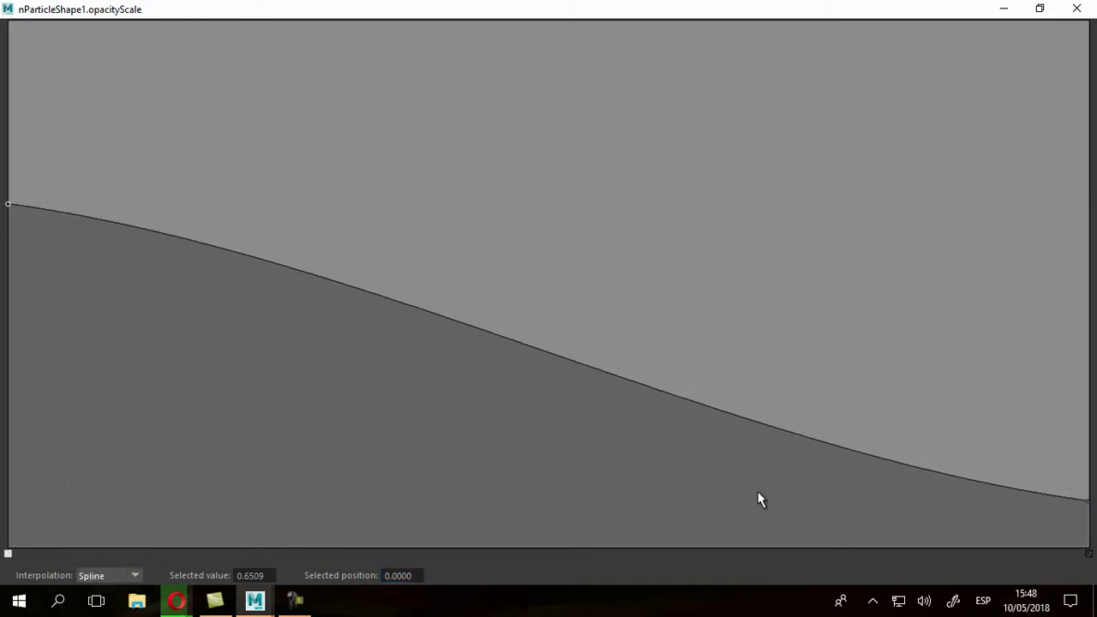
{"action": "left_click", "coordinate": [1089, 490]}
{"action": "left_click", "coordinate": [1030, 514]}
{"action": "left_click", "coordinate": [1029, 554]}
{"action": "left_click", "coordinate": [1077, 9]}
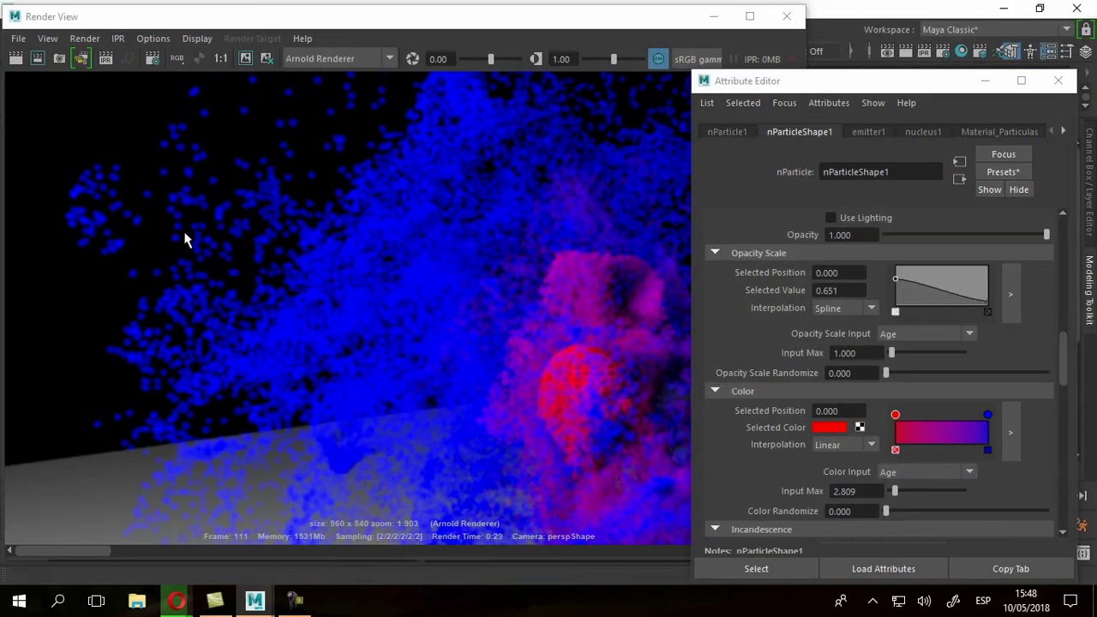
Keep the current image, render the particles with the new opacity ramp, and examine the transparency of the outer blue particles.
{"action": "left_click", "coordinate": [247, 60]}
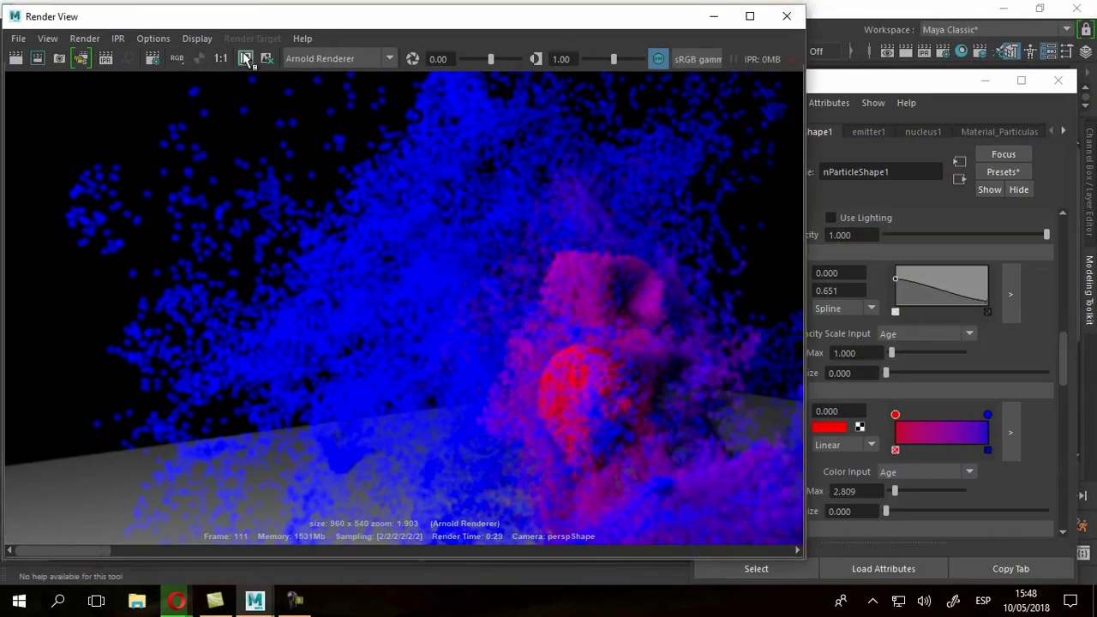
{"action": "left_click", "coordinate": [17, 58]}
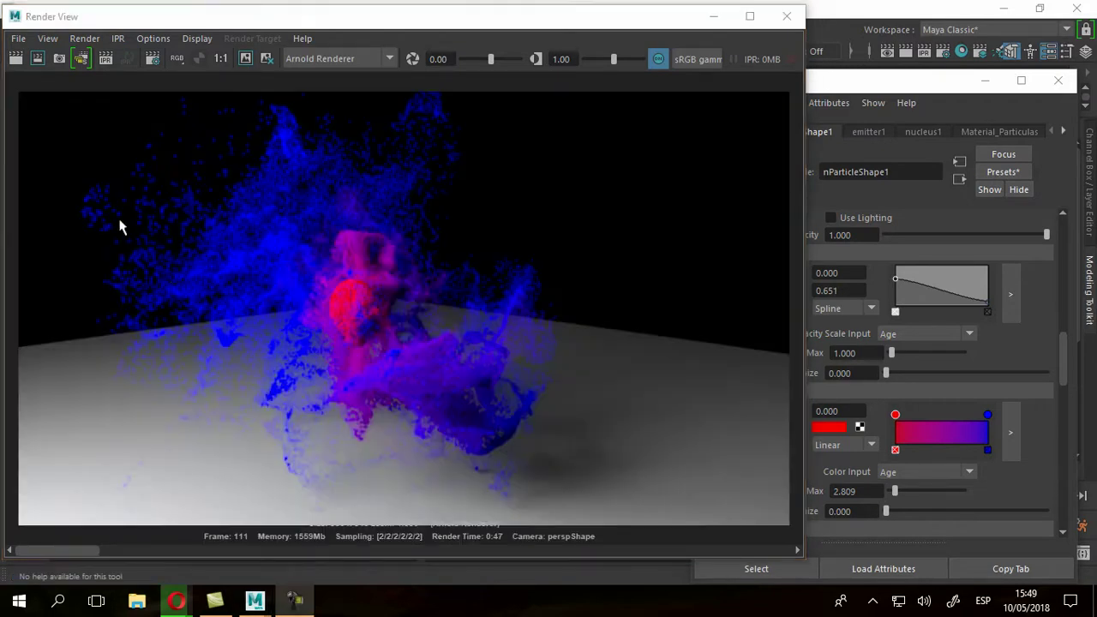
{"action": "scroll", "coordinate": [142, 318], "scroll_direction": "up", "scroll_amount": 2}
{"action": "scroll", "coordinate": [300, 291], "scroll_direction": "up", "scroll_amount": 2}
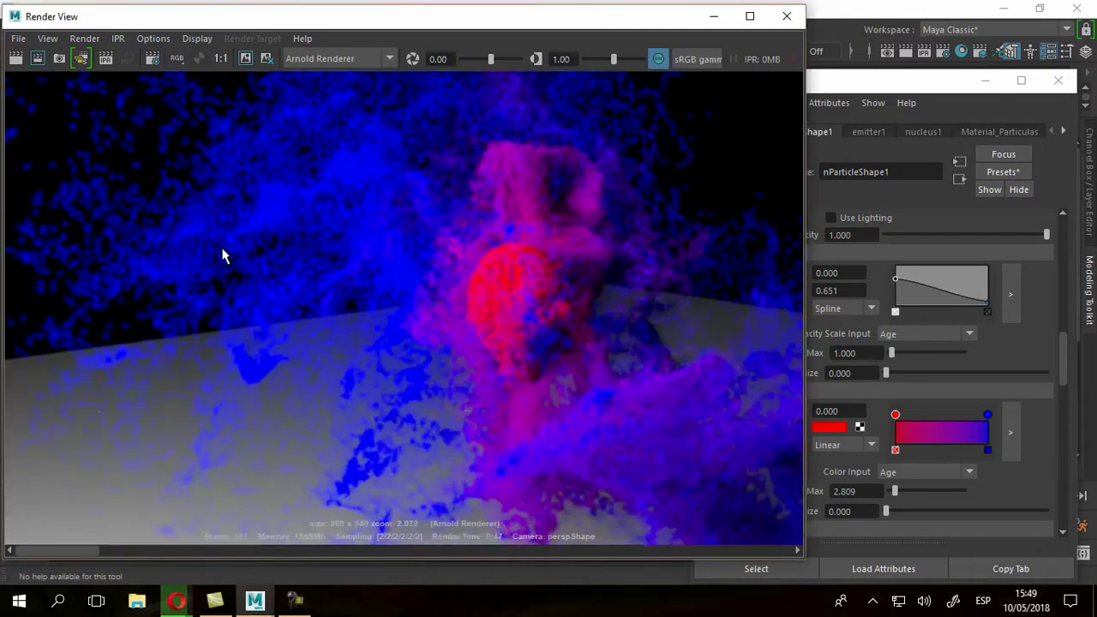
{"action": "scroll", "coordinate": [339, 378], "scroll_direction": "up", "scroll_amount": 2}
{"action": "scroll", "coordinate": [318, 289], "scroll_direction": "up", "scroll_amount": 1}
{"action": "scroll", "coordinate": [229, 202], "scroll_direction": "up", "scroll_amount": 1}
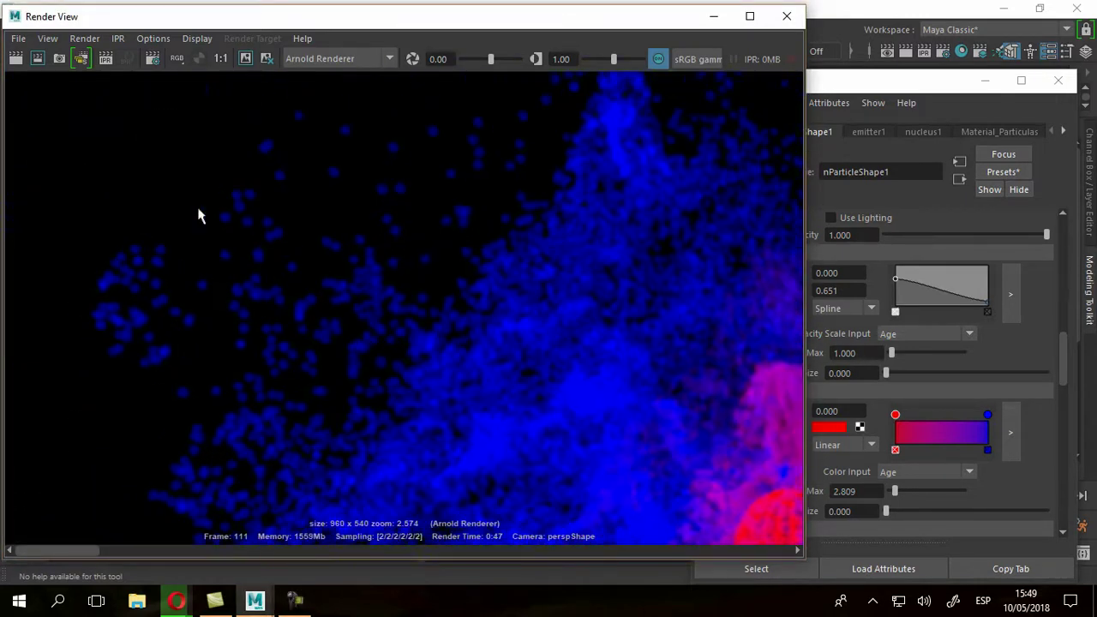
Examine the transparency of the particles over the floor and around the red core in the render, and close the Render View.
{"action": "scroll", "coordinate": [240, 249], "scroll_direction": "down", "scroll_amount": 2}
{"action": "scroll", "coordinate": [237, 177], "scroll_direction": "down", "scroll_amount": 2}
{"action": "scroll", "coordinate": [492, 316], "scroll_direction": "up", "scroll_amount": 2}
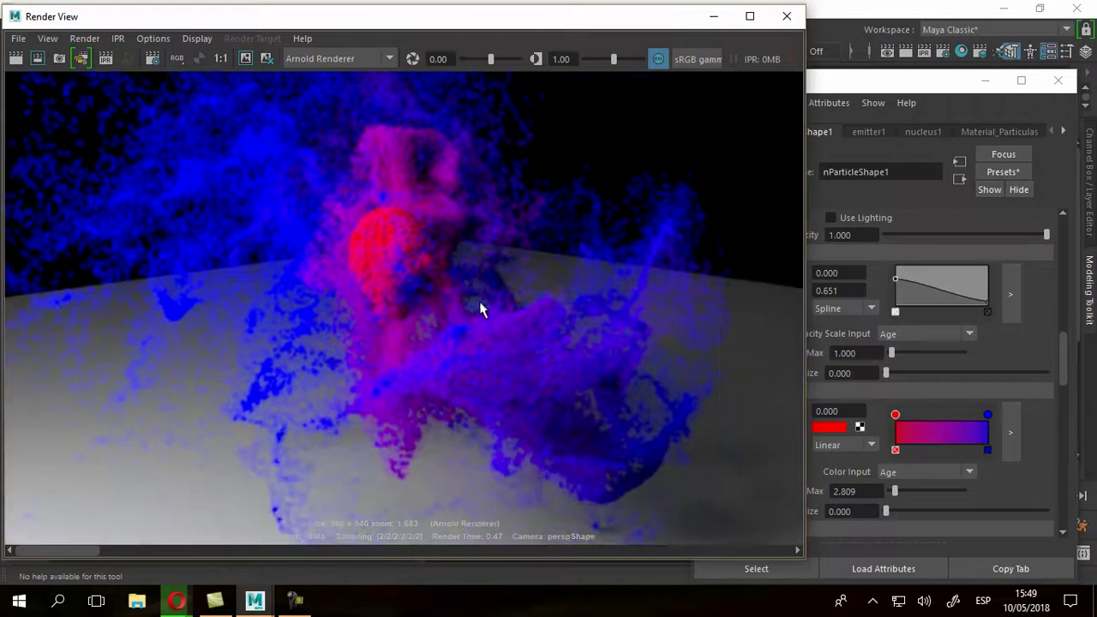
{"action": "scroll", "coordinate": [663, 353], "scroll_direction": "up", "scroll_amount": 2}
{"action": "scroll", "coordinate": [421, 294], "scroll_direction": "up", "scroll_amount": 2}
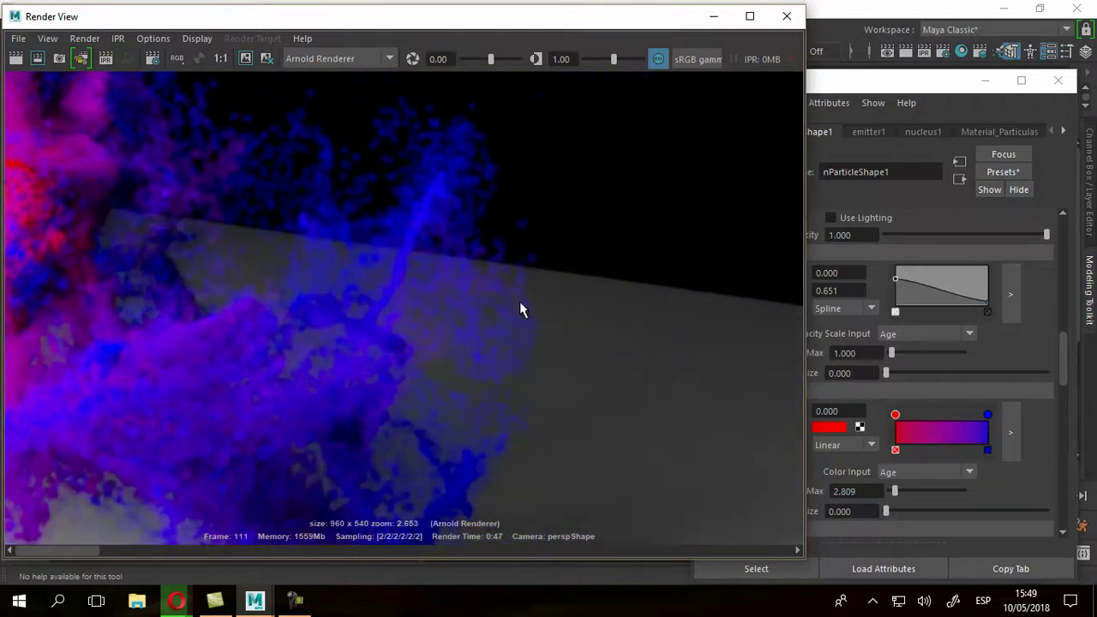
{"action": "scroll", "coordinate": [532, 321], "scroll_direction": "up", "scroll_amount": 3}
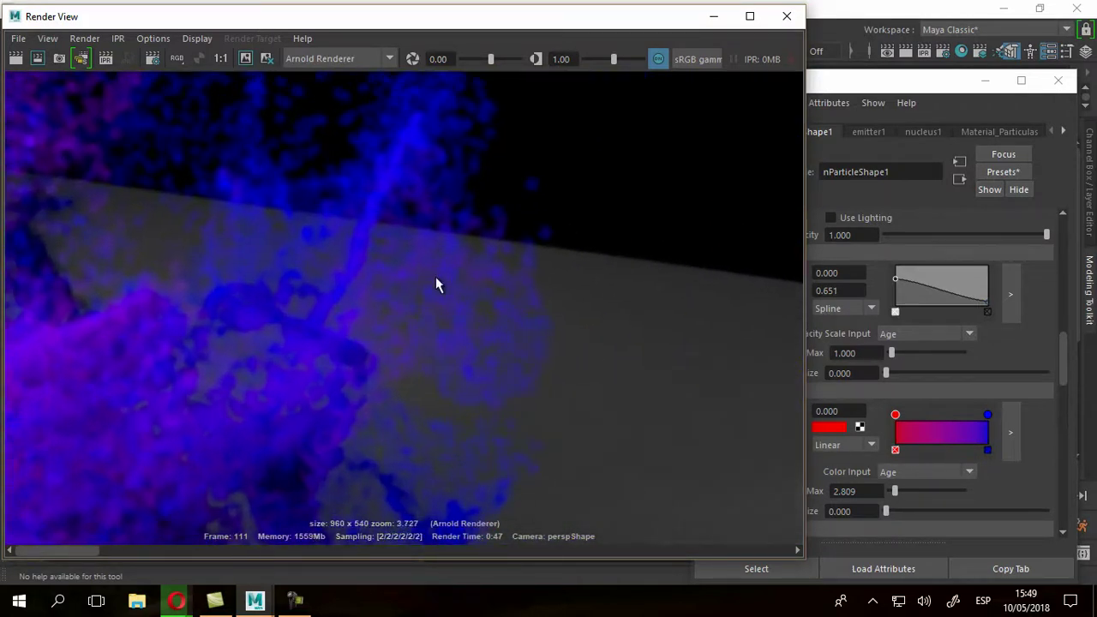
{"action": "scroll", "coordinate": [359, 300], "scroll_direction": "down", "scroll_amount": 2}
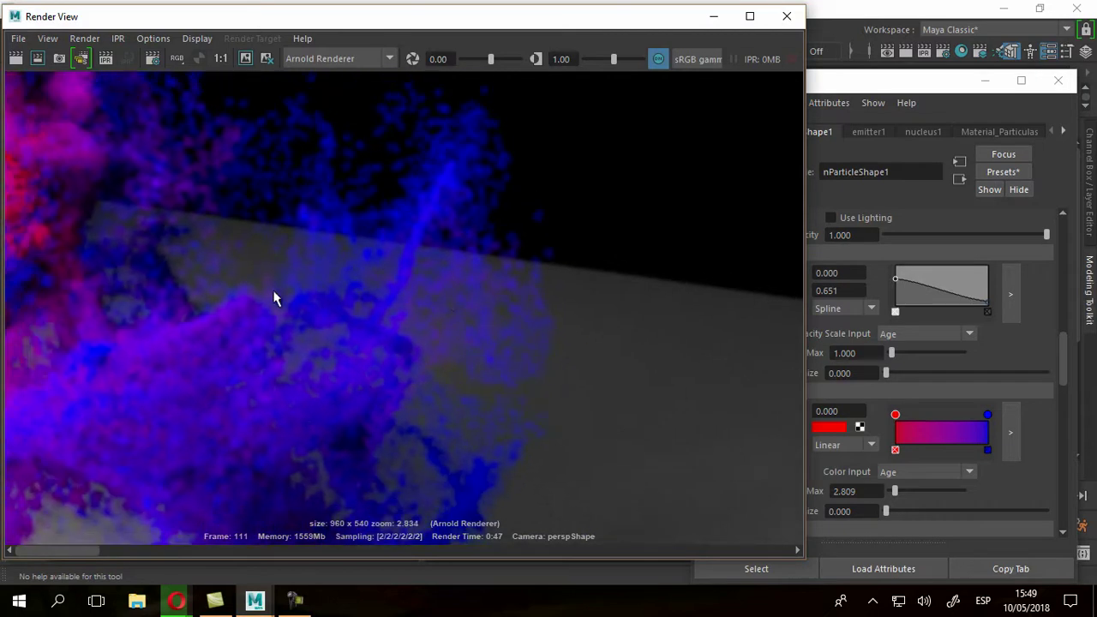
{"action": "scroll", "coordinate": [310, 355], "scroll_direction": "down", "scroll_amount": 2}
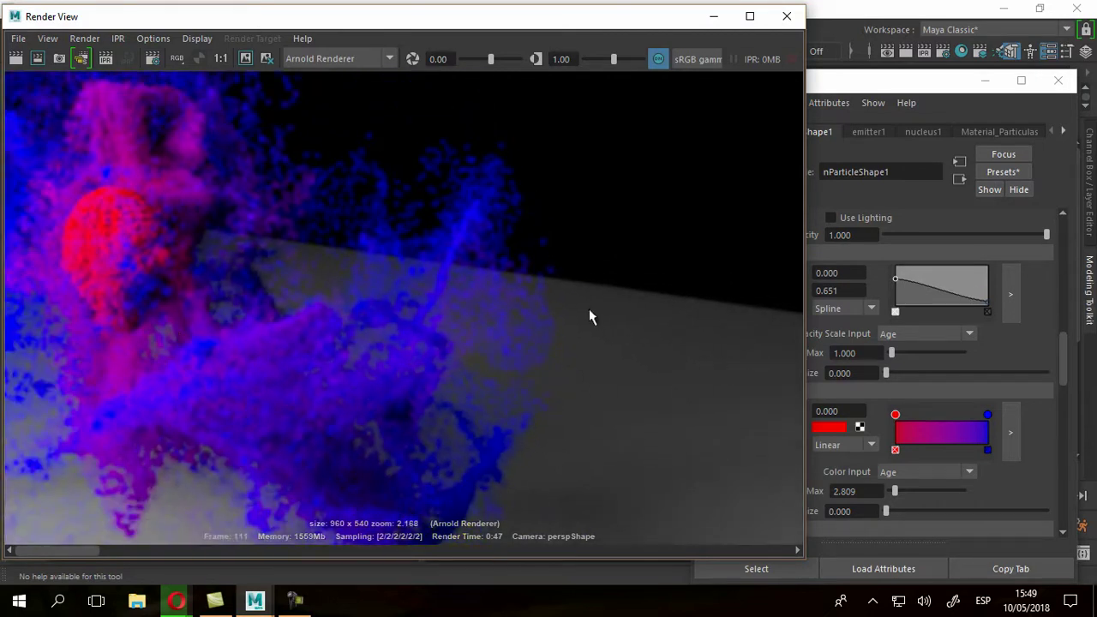
{"action": "middle_click_drag", "start_coordinate": [416, 321], "coordinate": [451, 338], "text": "alt"}
{"action": "right_click_drag", "start_coordinate": [254, 232], "coordinate": [632, 342], "text": "alt"}
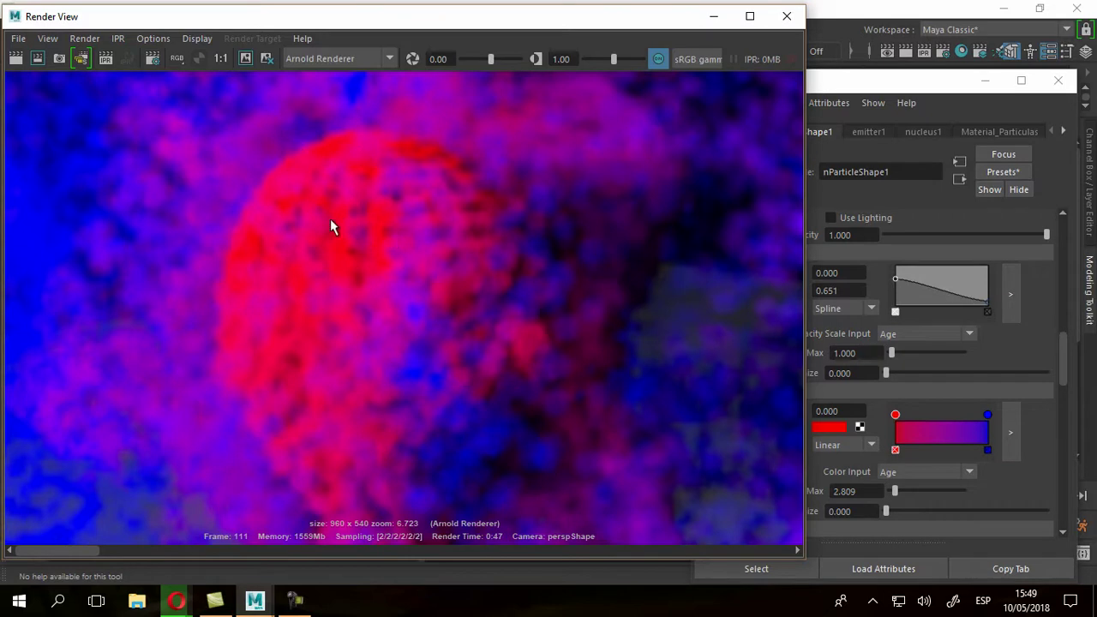
{"action": "left_click", "coordinate": [787, 16]}
Change the emitter type of emitter1, parented under pSphere1, to Surface.
{"action": "left_click", "coordinate": [103, 244]}
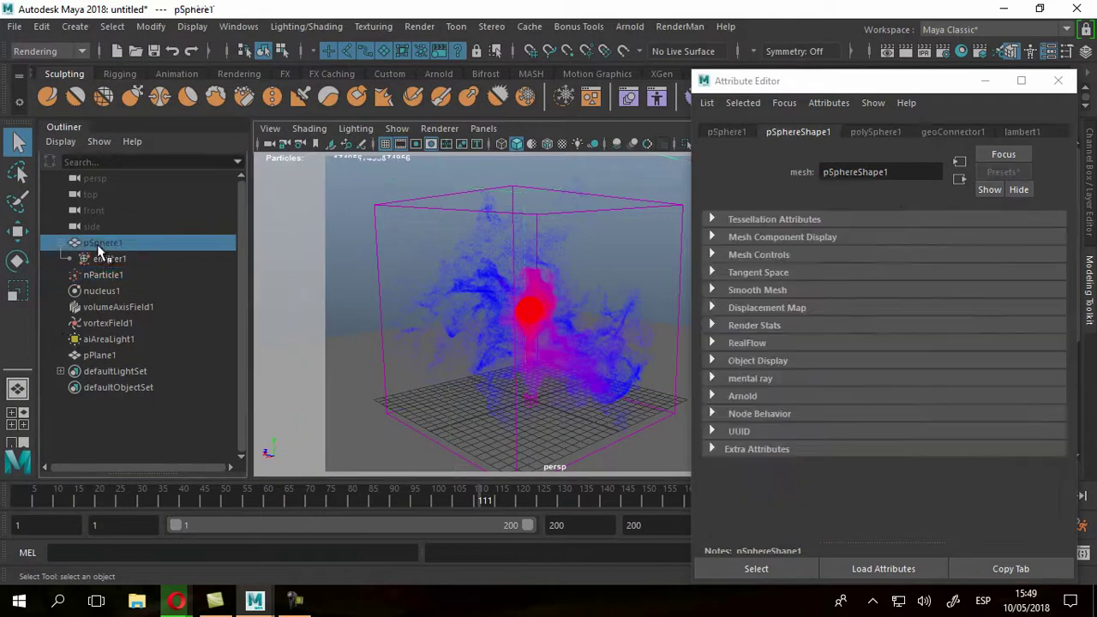
{"action": "left_click", "coordinate": [96, 258]}
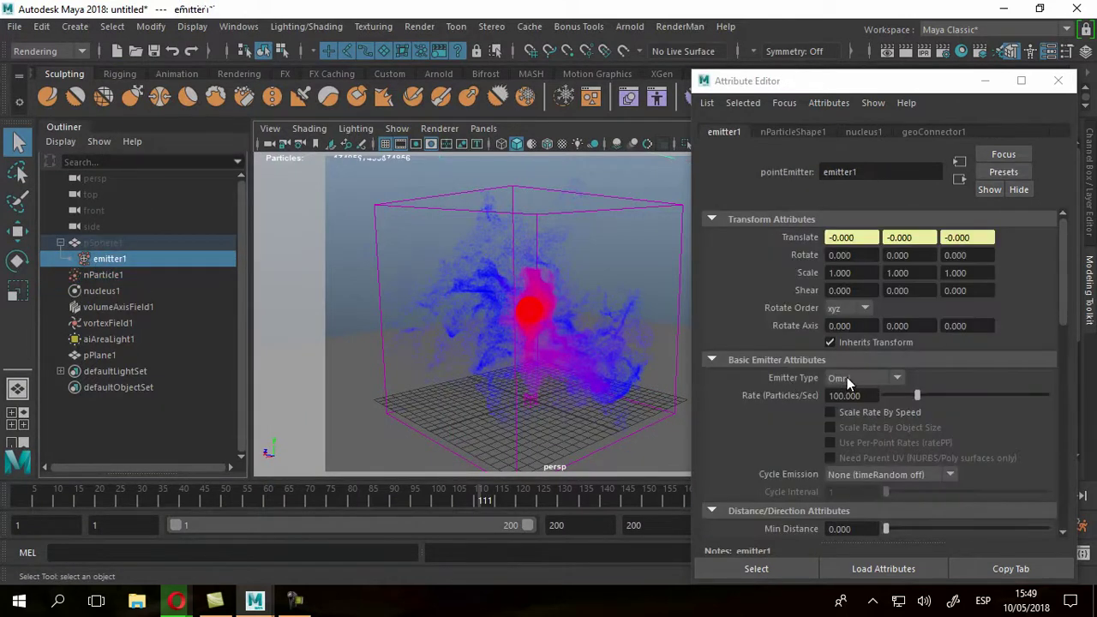
{"action": "left_click", "coordinate": [857, 378]}
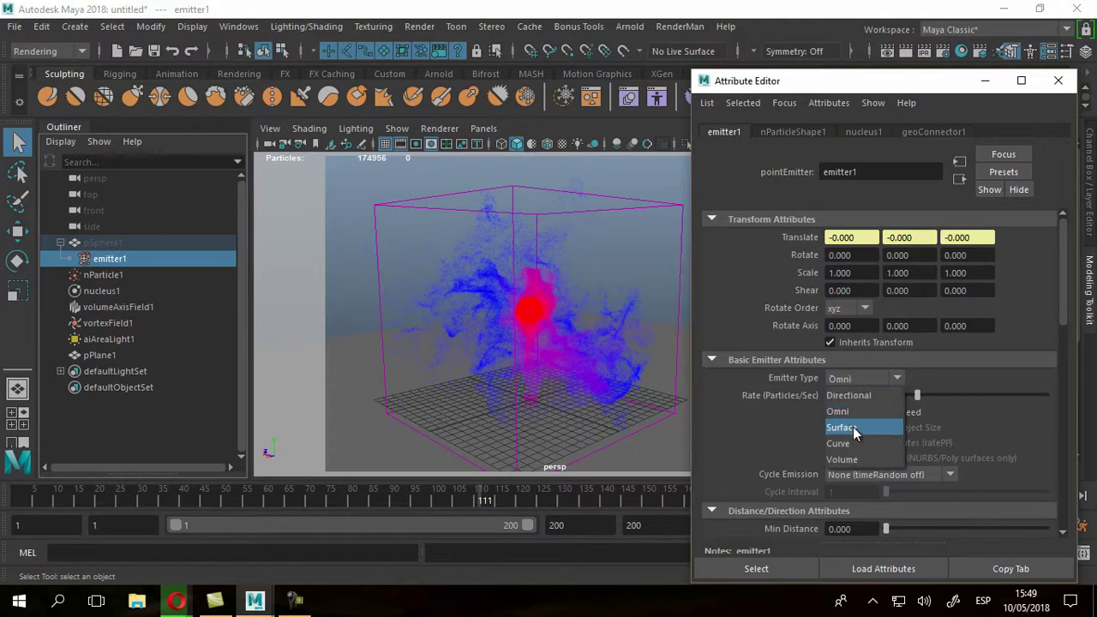
{"action": "left_click", "coordinate": [853, 427]}
{"action": "left_click", "coordinate": [1057, 81]}
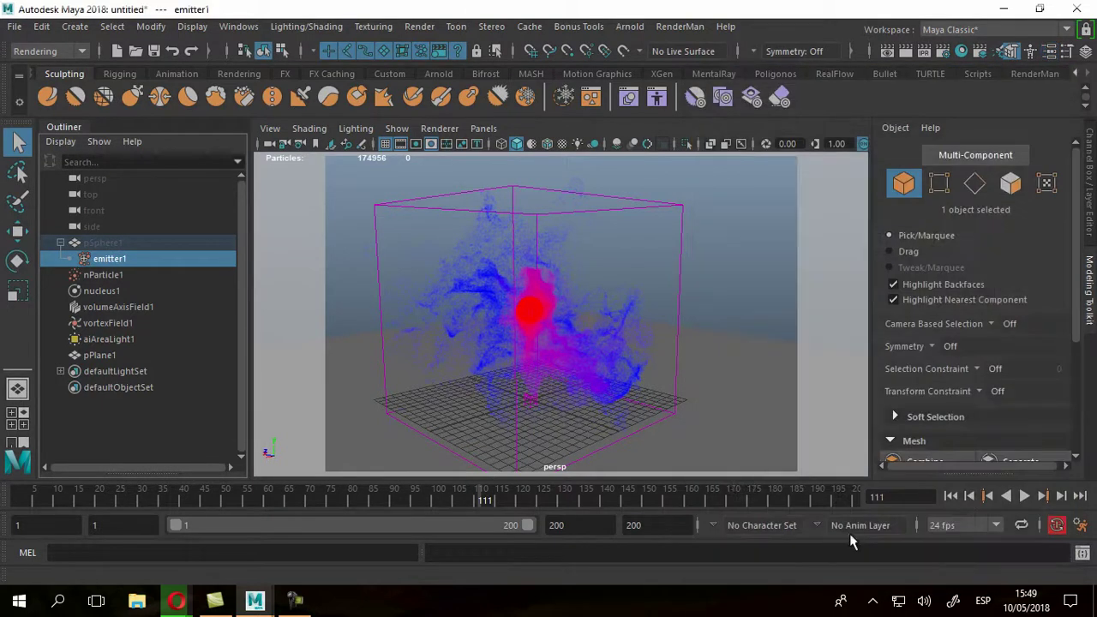
Play the simulation from the first frame to check how particles emit from the sphere's surface.
{"action": "left_click", "coordinate": [950, 495]}
{"action": "left_click", "coordinate": [1025, 496]}
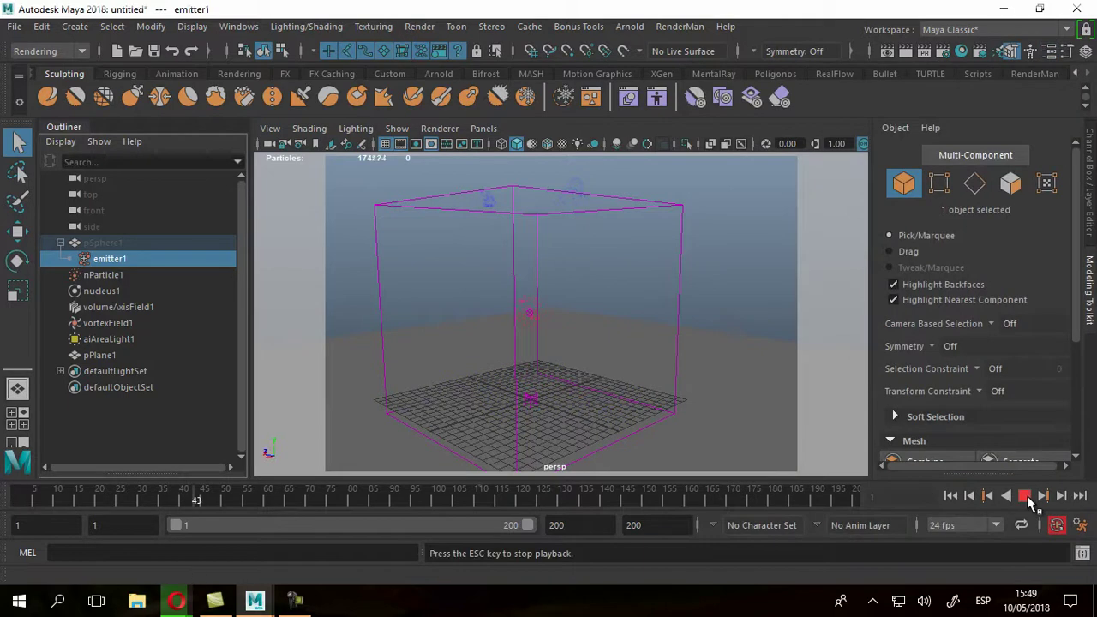
{"action": "left_click", "coordinate": [951, 496]}
{"action": "left_click", "coordinate": [1025, 496]}
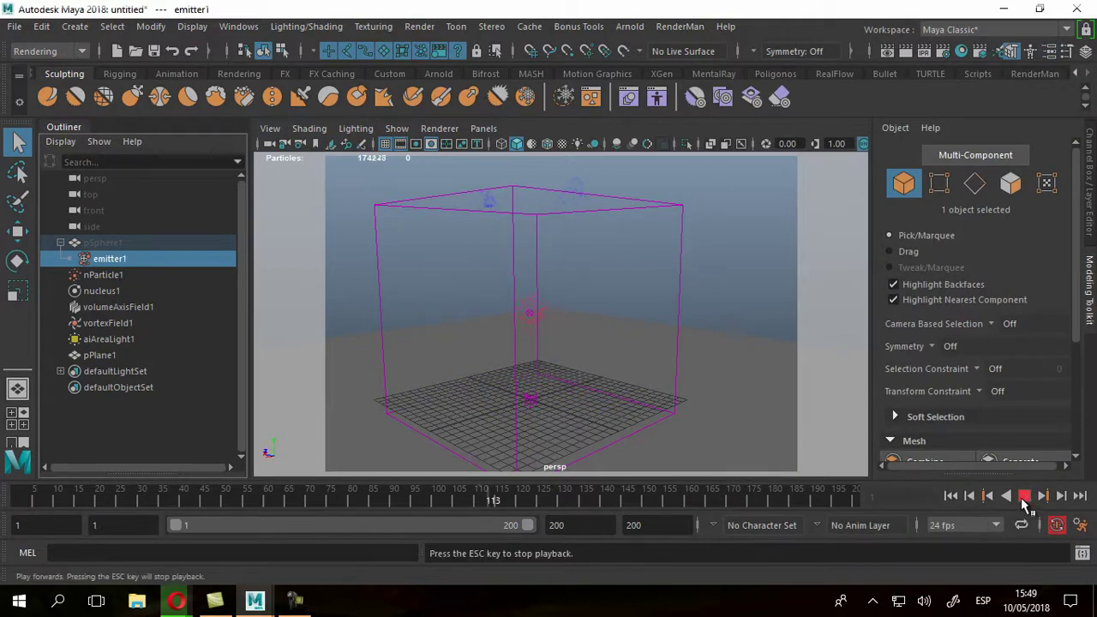
{"action": "left_click", "coordinate": [1025, 497]}
Check the Time Slider playback speed in the preferences and replay the simulation from the first frame.
{"action": "left_click", "coordinate": [1082, 526]}
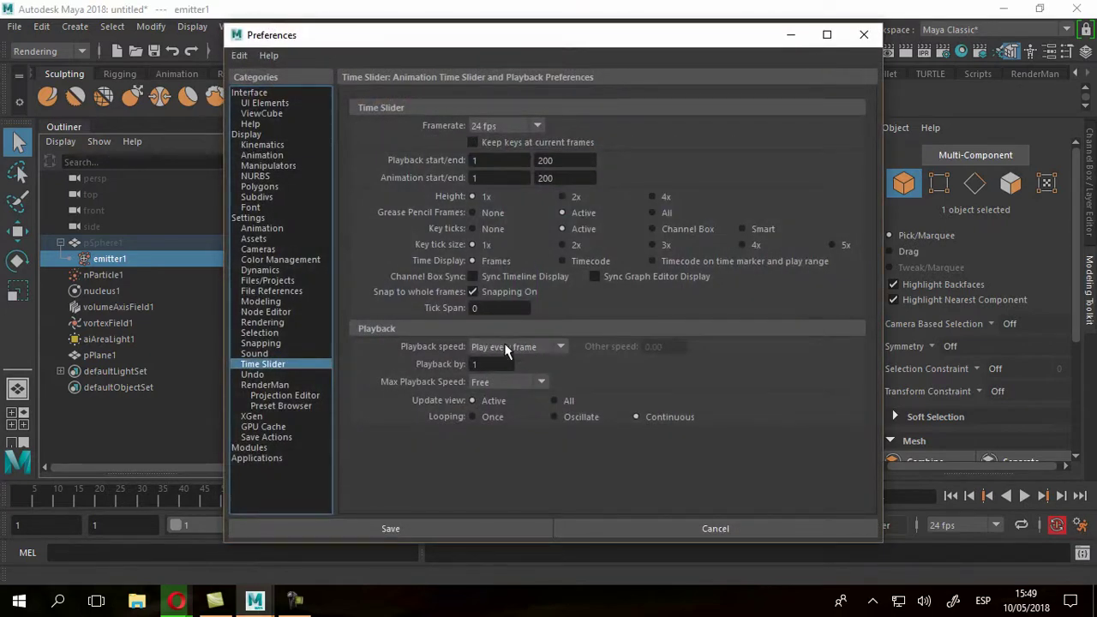
{"action": "left_click", "coordinate": [390, 534]}
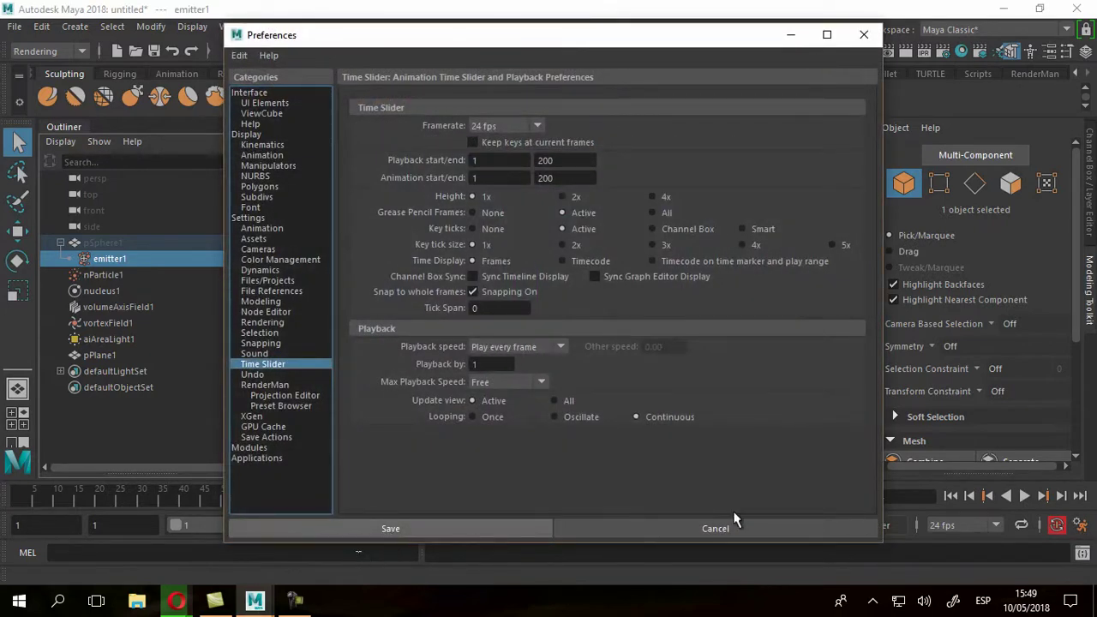
{"action": "left_click", "coordinate": [715, 528]}
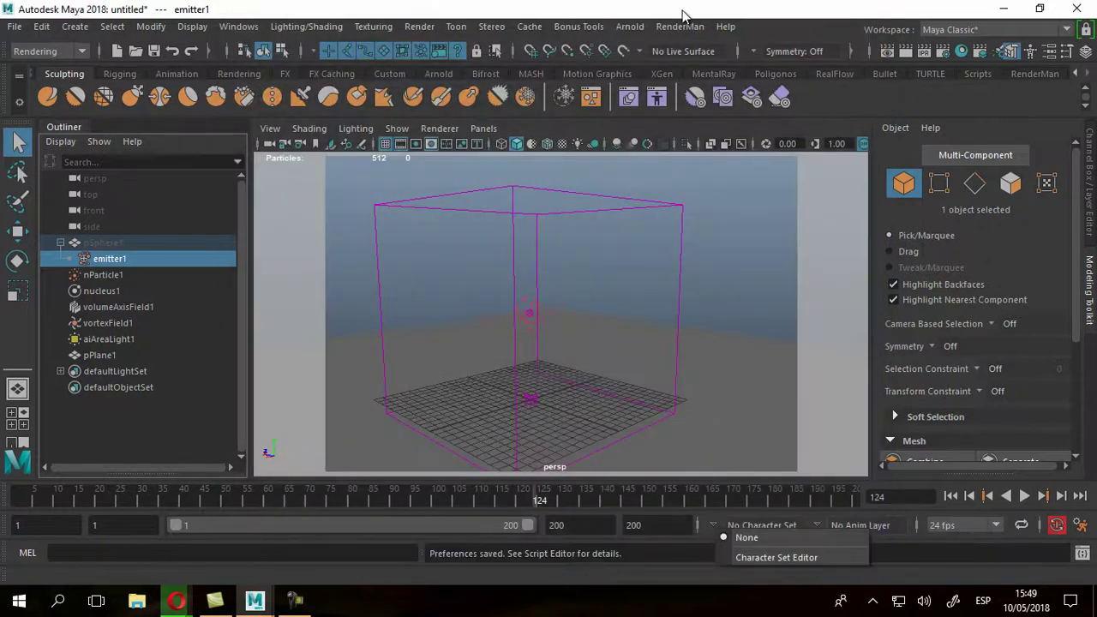
{"action": "left_click", "coordinate": [950, 496]}
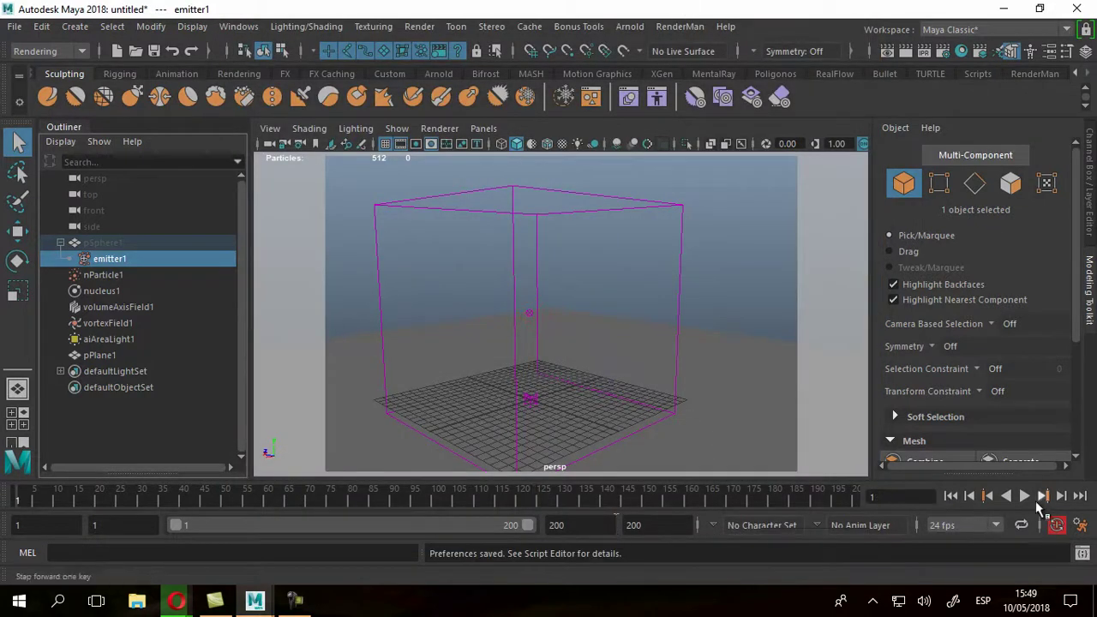
{"action": "left_click", "coordinate": [1023, 497]}
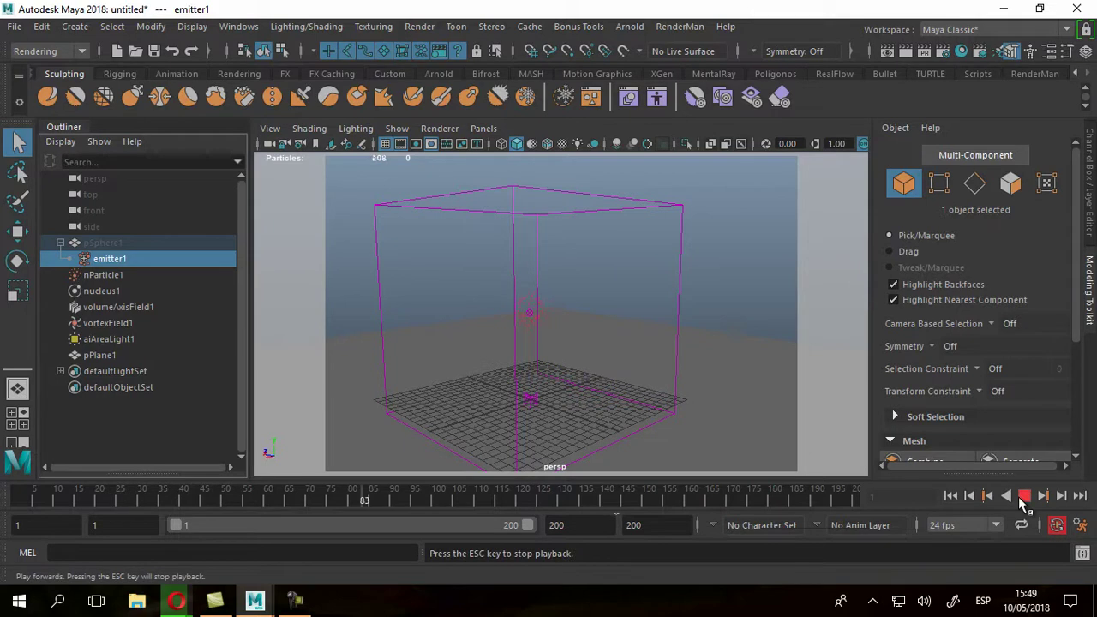
{"action": "left_click", "coordinate": [1024, 497]}
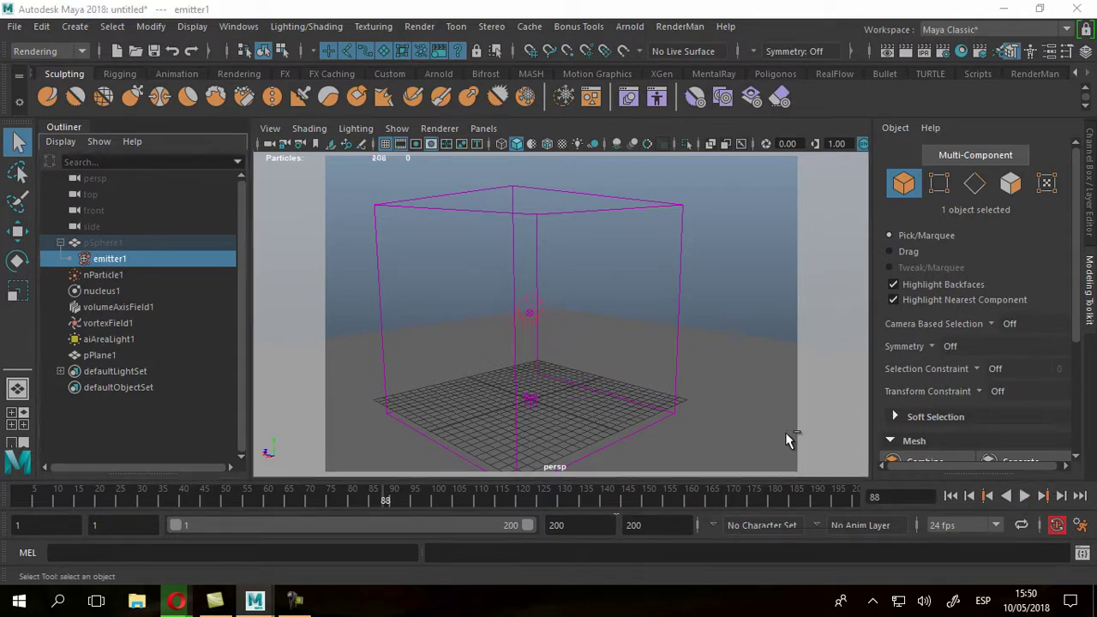
Set emitter1's Rate to 500 particles per second.
{"action": "key", "text": "ctrl+a"}
{"action": "double_click", "coordinate": [843, 395]}
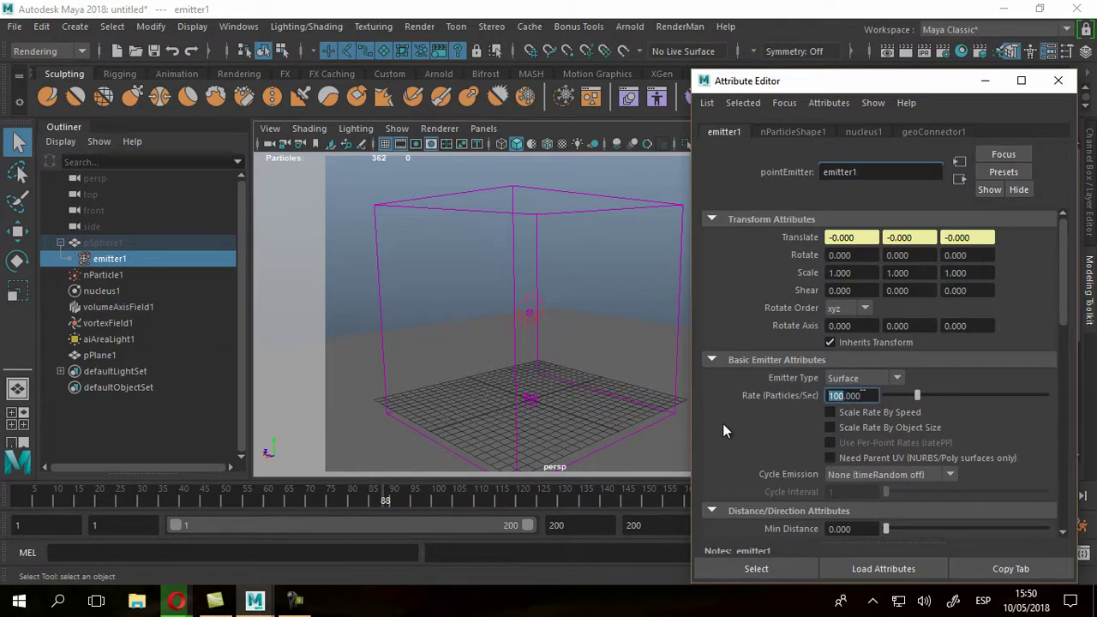
{"action": "type", "text": "500"}
{"action": "key", "text": "Return"}
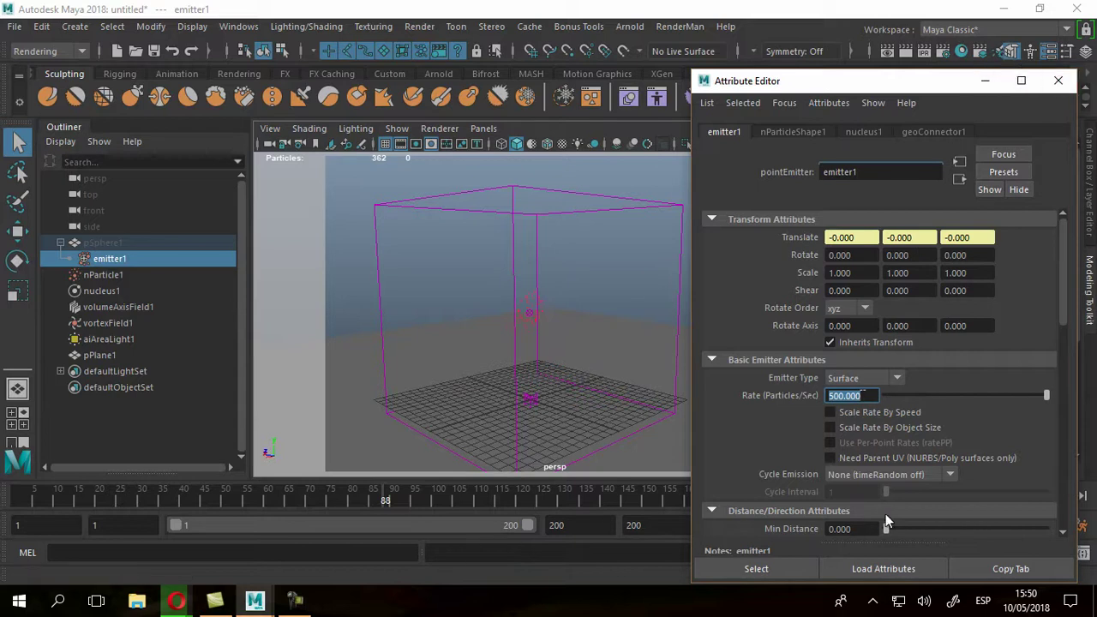
{"action": "left_click", "coordinate": [1059, 80]}
Replay the simulation from the first frame to judge the particle density at the 500 rate.
{"action": "left_click", "coordinate": [951, 496]}
{"action": "left_click", "coordinate": [1025, 496]}
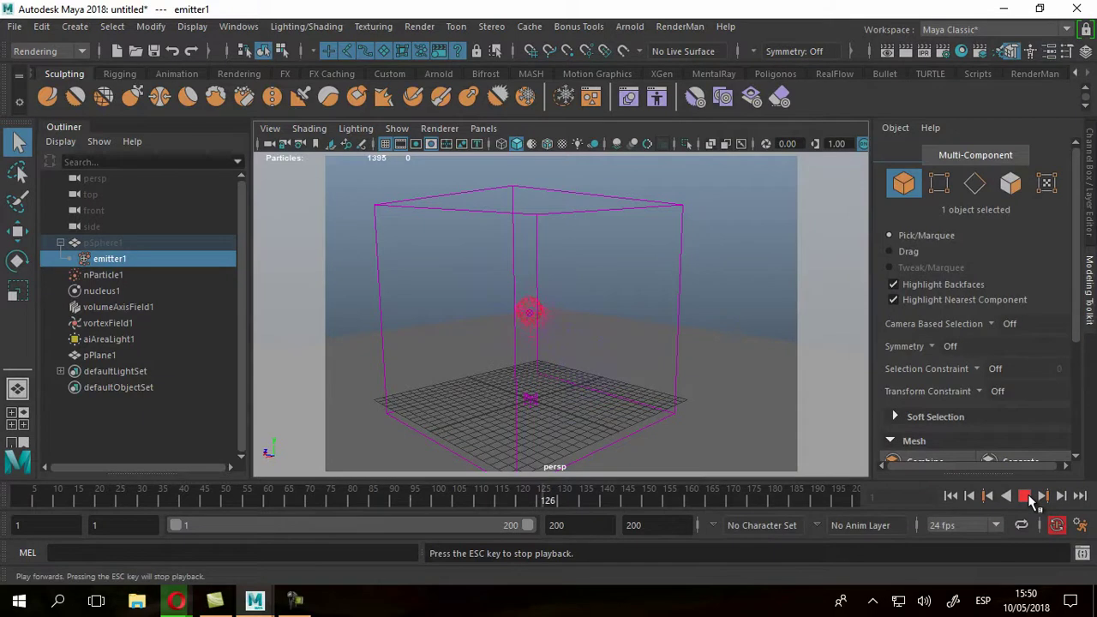
{"action": "left_click", "coordinate": [1029, 498]}
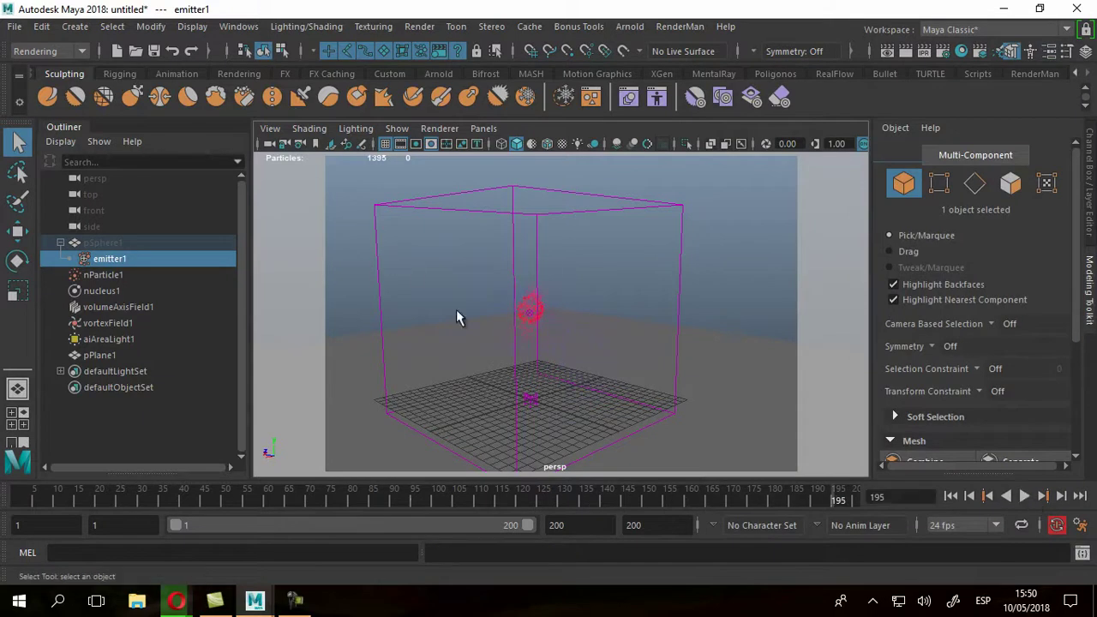
{"action": "left_click", "coordinate": [1025, 496]}
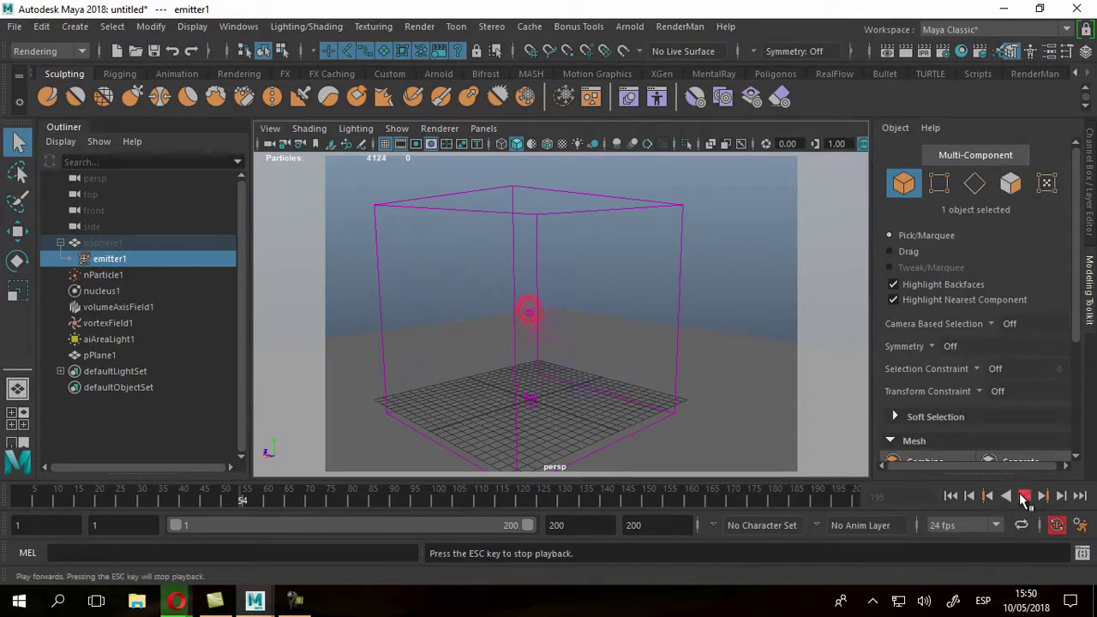
{"action": "left_click", "coordinate": [1025, 497]}
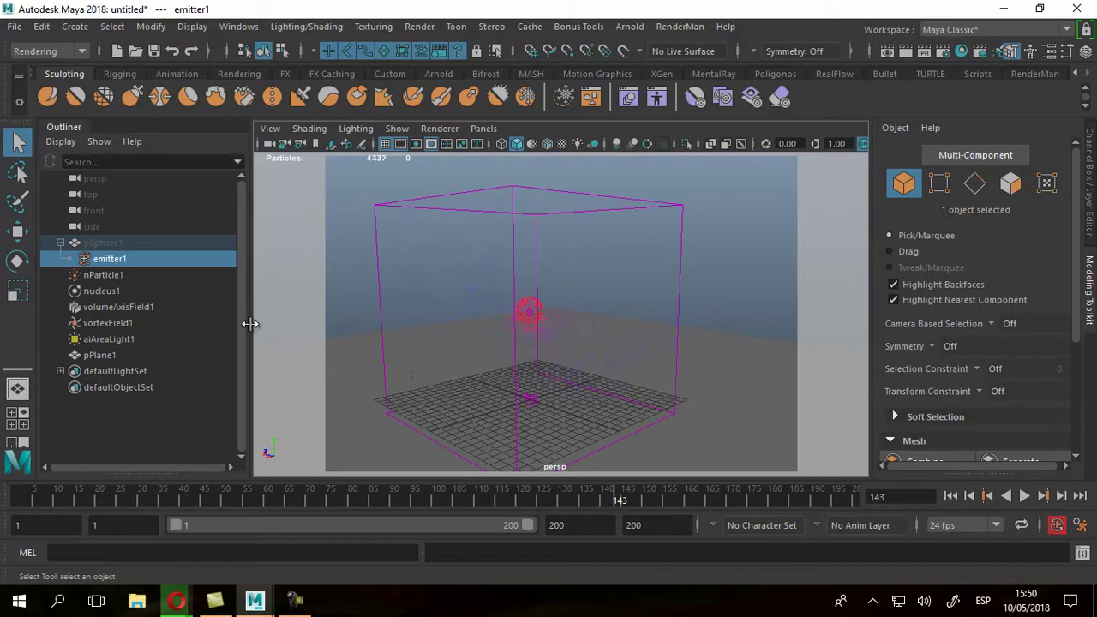
Set nParticleShape1's Opacity Scale Input to Off and look at the particles in the viewport.
{"action": "key", "text": "ctrl+a"}
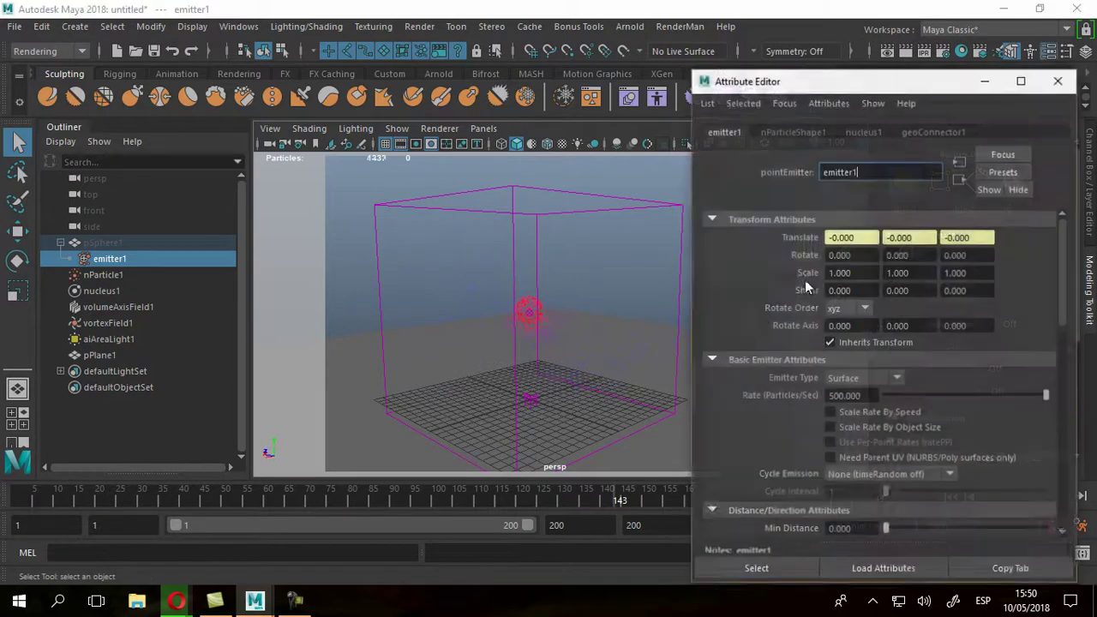
{"action": "left_click", "coordinate": [784, 133]}
{"action": "scroll", "coordinate": [1004, 391], "scroll_direction": "down", "scroll_amount": 10}
{"action": "scroll", "coordinate": [1004, 391], "scroll_direction": "up", "scroll_amount": 8}
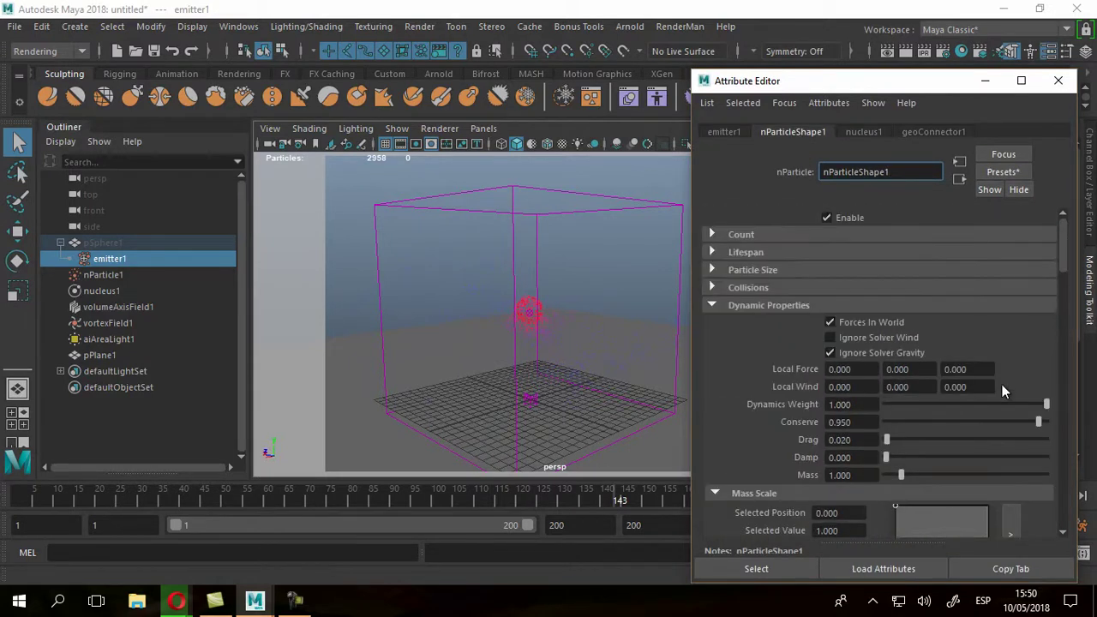
{"action": "scroll", "coordinate": [1004, 392], "scroll_direction": "down", "scroll_amount": 10}
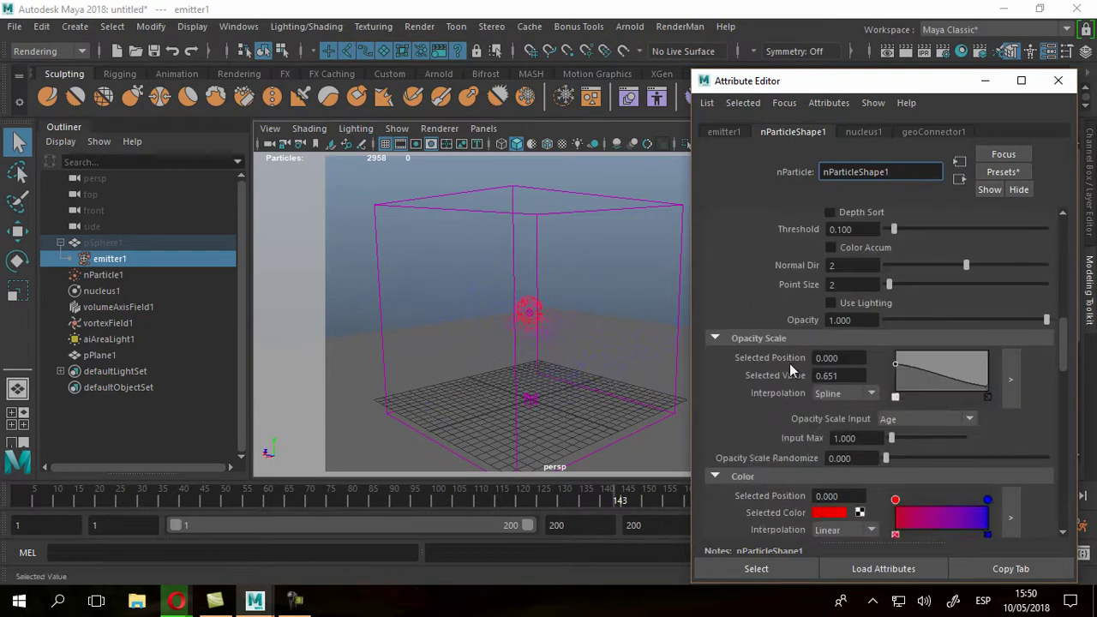
{"action": "left_click", "coordinate": [961, 419]}
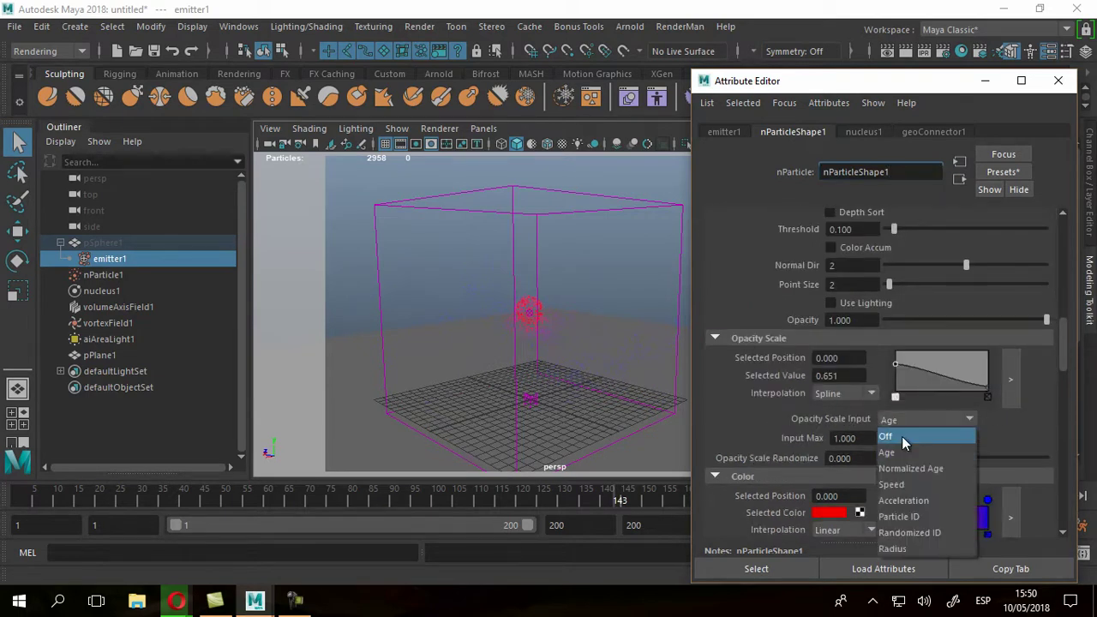
{"action": "left_click", "coordinate": [902, 437]}
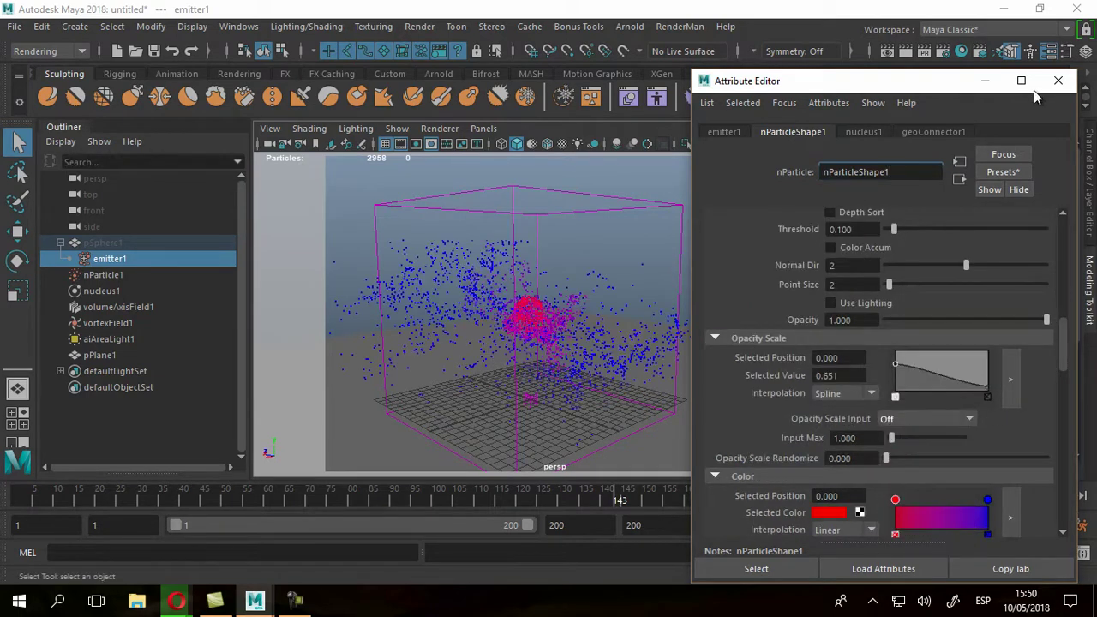
{"action": "left_click", "coordinate": [985, 85]}
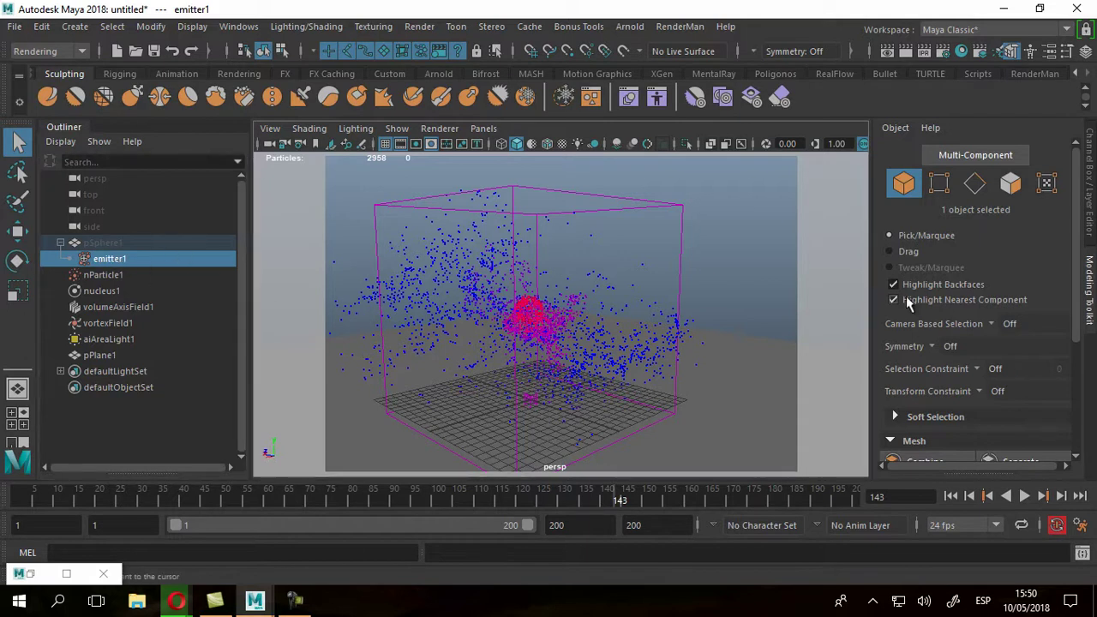
Set emitter1's Rate to 3000 particles per second.
{"action": "double_click", "coordinate": [49, 573]}
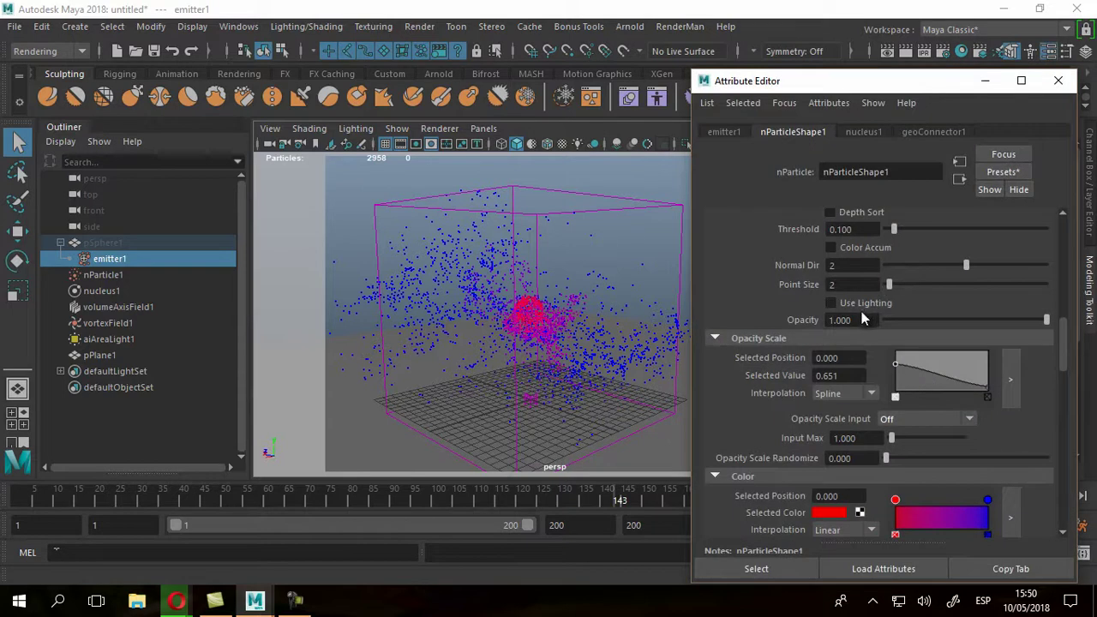
{"action": "left_click", "coordinate": [725, 132]}
{"action": "double_click", "coordinate": [844, 395]}
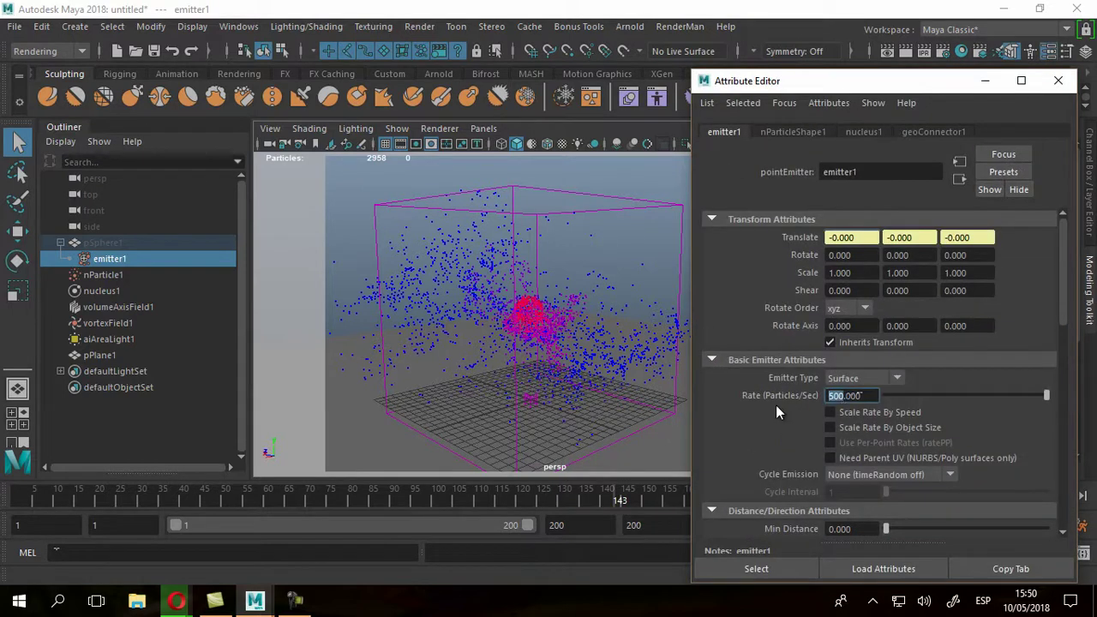
{"action": "type", "text": "3000"}
{"action": "key", "text": "Return"}
{"action": "left_click", "coordinate": [1058, 80]}
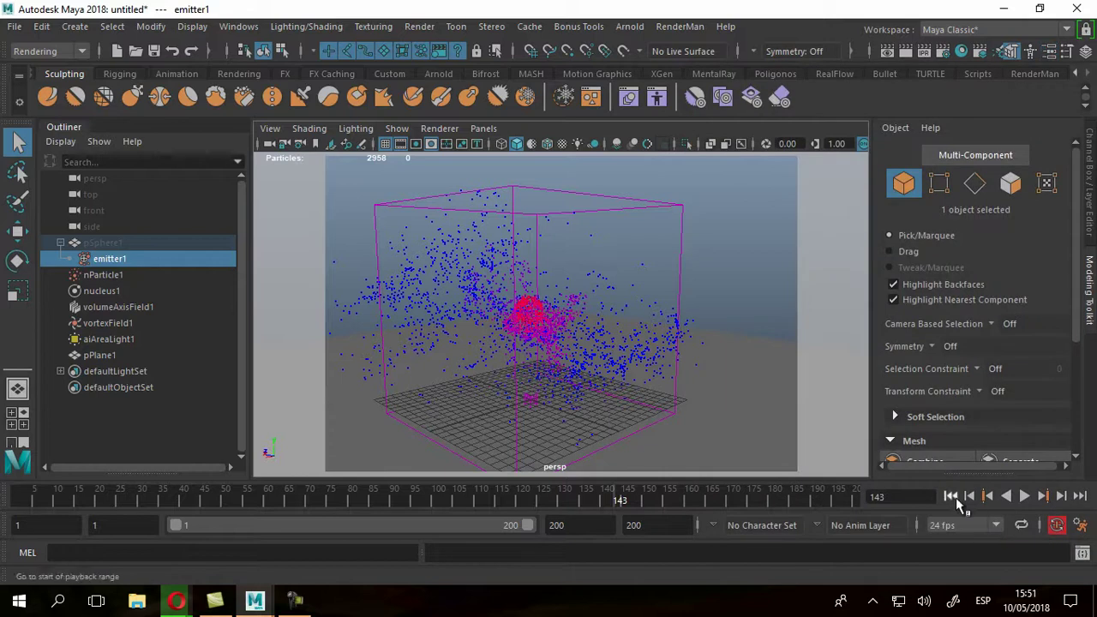
Replay the simulation from the first frame to judge the particle density at the 3000 rate.
{"action": "left_click", "coordinate": [951, 495]}
{"action": "left_click", "coordinate": [1025, 495]}
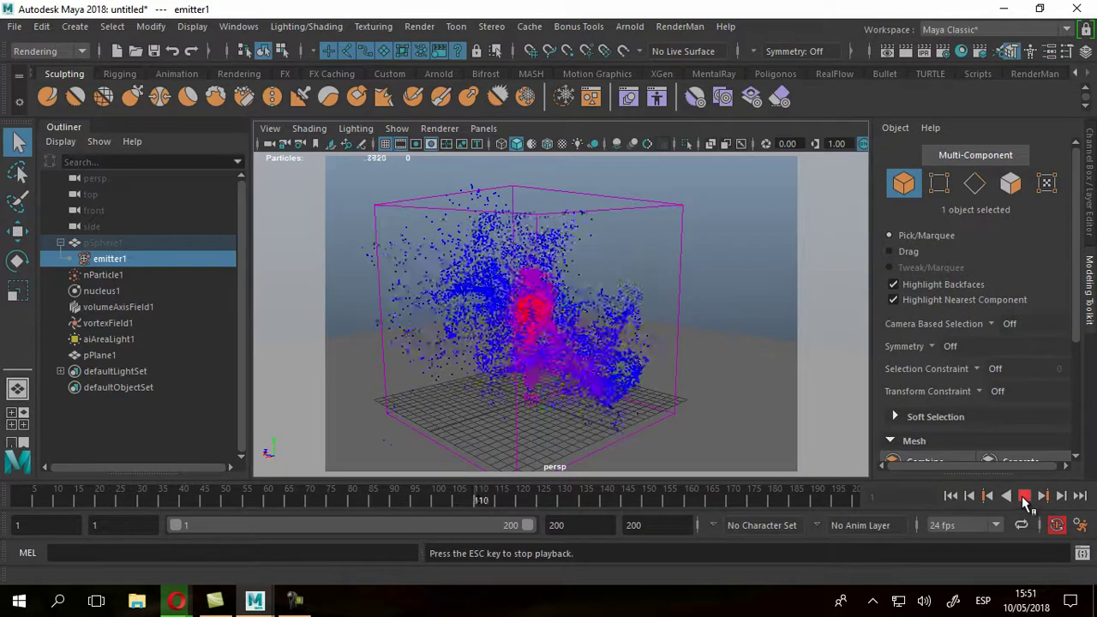
{"action": "left_click", "coordinate": [1024, 497]}
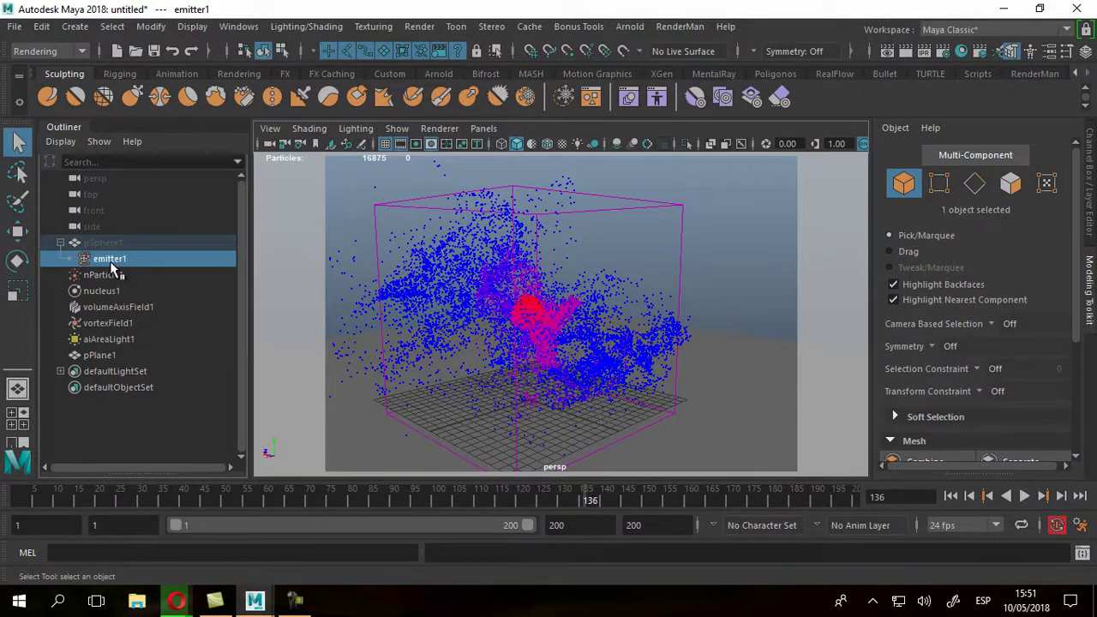
Raise emitter1's Rate to 5000 particles per second.
{"action": "key", "text": "ctrl+a"}
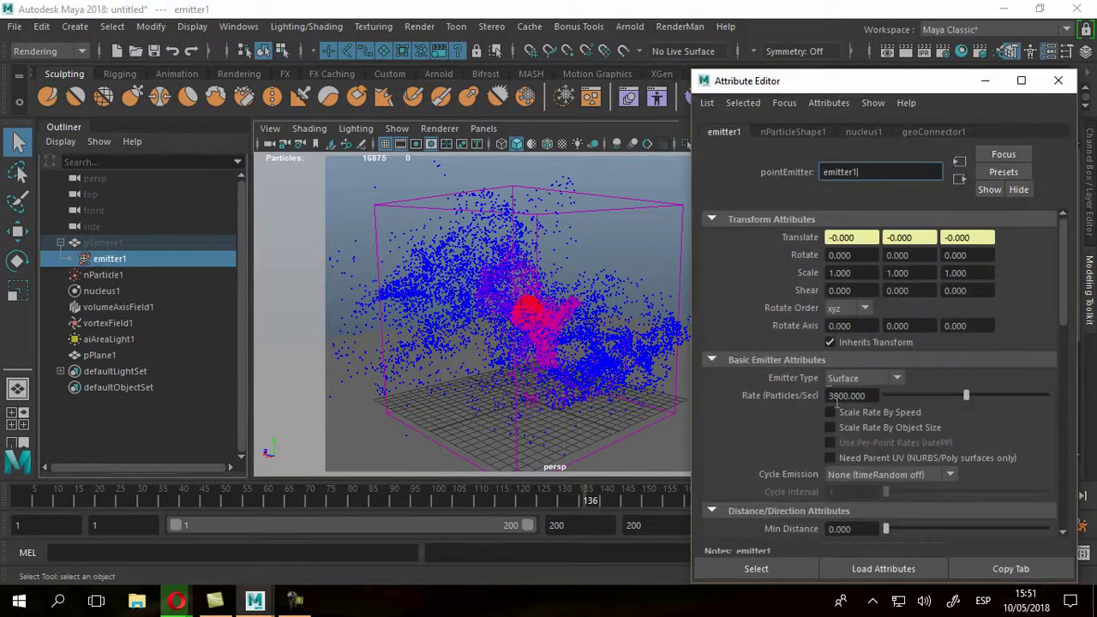
{"action": "left_click", "coordinate": [831, 396]}
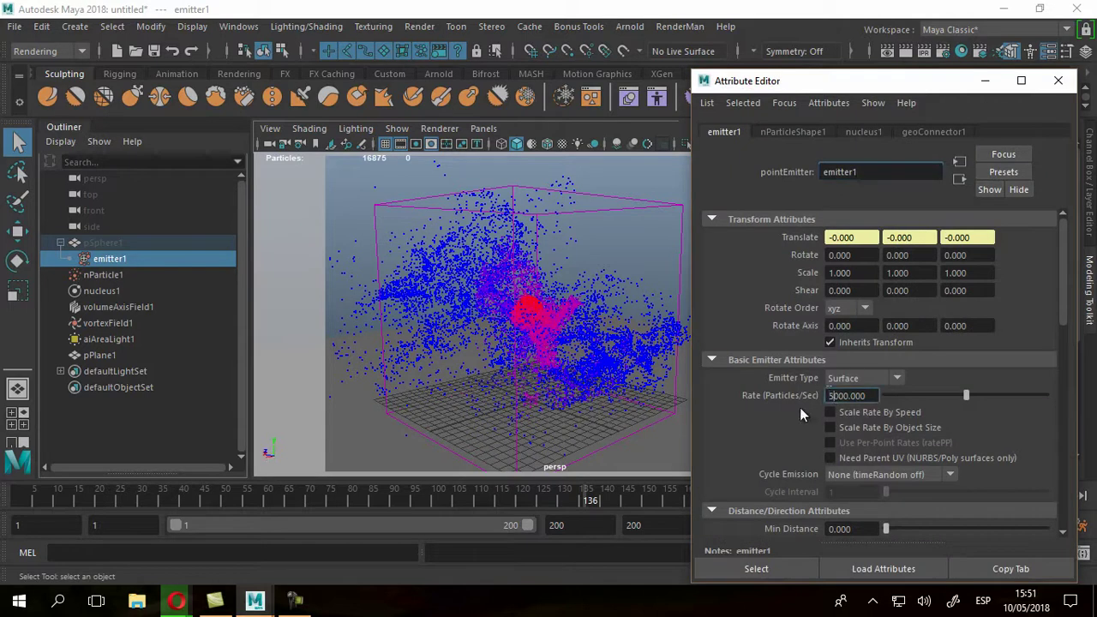
{"action": "key", "text": "Return"}
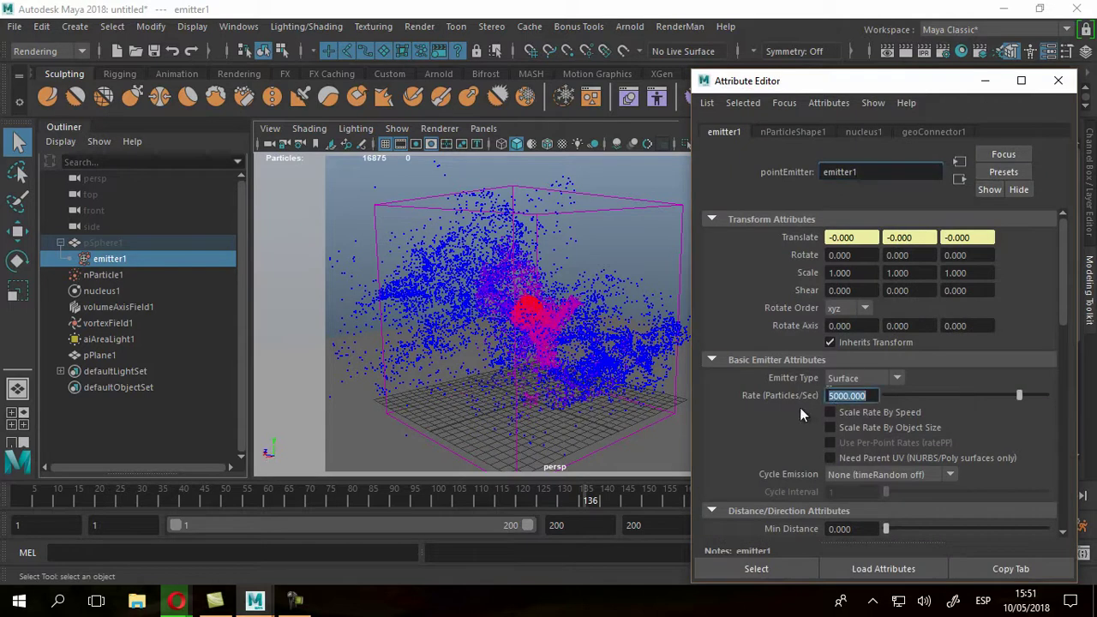
{"action": "left_click", "coordinate": [1059, 80]}
Simulate the particles from the first frame to about frame 125 and inspect the cloud from another angle.
{"action": "left_click", "coordinate": [951, 495]}
{"action": "left_click", "coordinate": [1024, 495]}
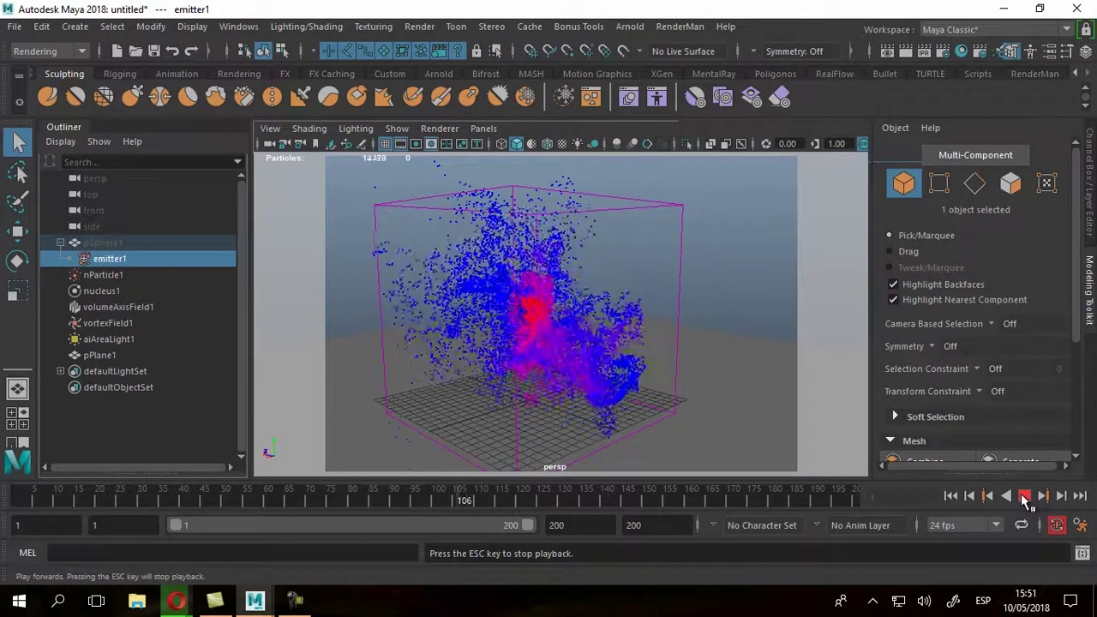
{"action": "left_click", "coordinate": [1024, 497]}
{"action": "left_click_drag", "start_coordinate": [630, 285], "coordinate": [439, 312], "text": "alt"}
{"action": "left_click_drag", "start_coordinate": [618, 306], "coordinate": [592, 305], "text": "alt"}
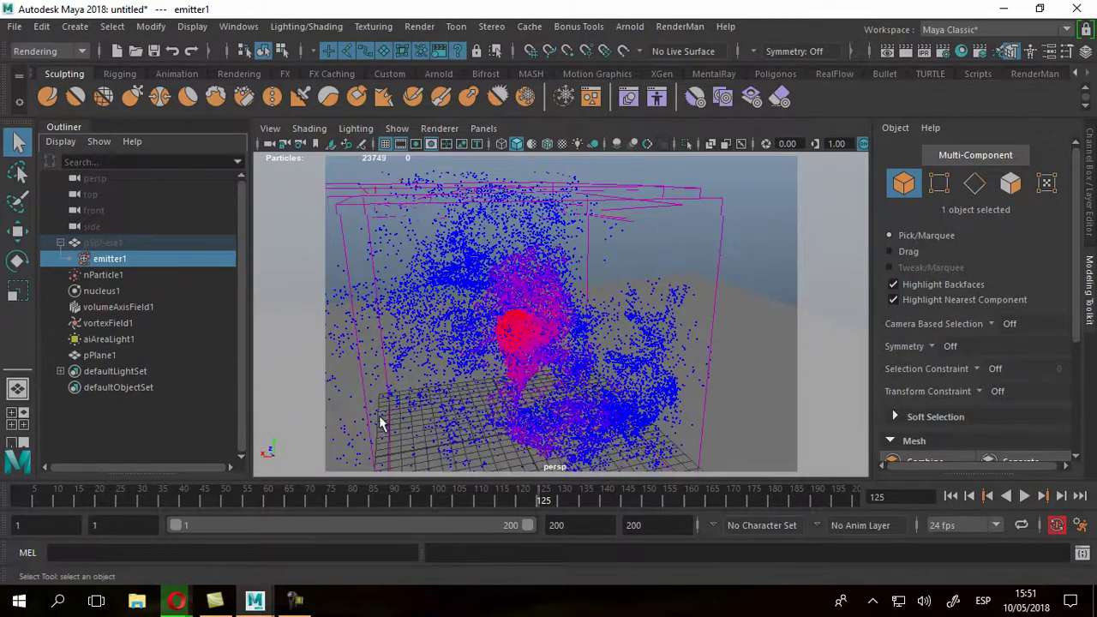
Drive nParticle1's Opacity Scale by Age and raise the start of its opacity ramp to 0.860.
{"action": "key", "text": "ctrl+a"}
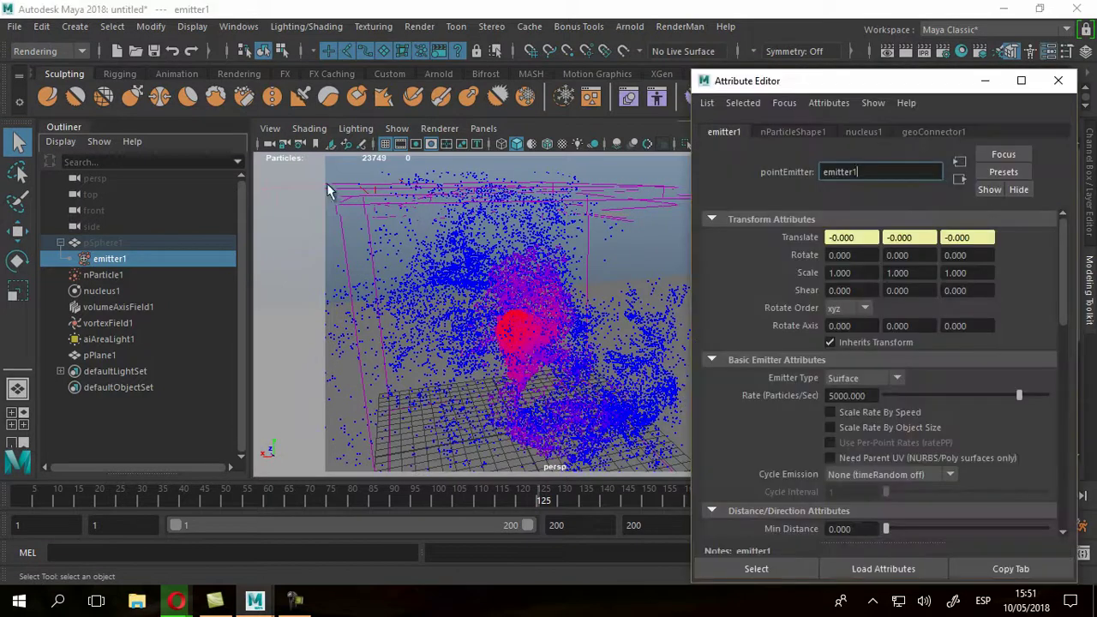
{"action": "left_click", "coordinate": [75, 274]}
{"action": "left_click", "coordinate": [935, 418]}
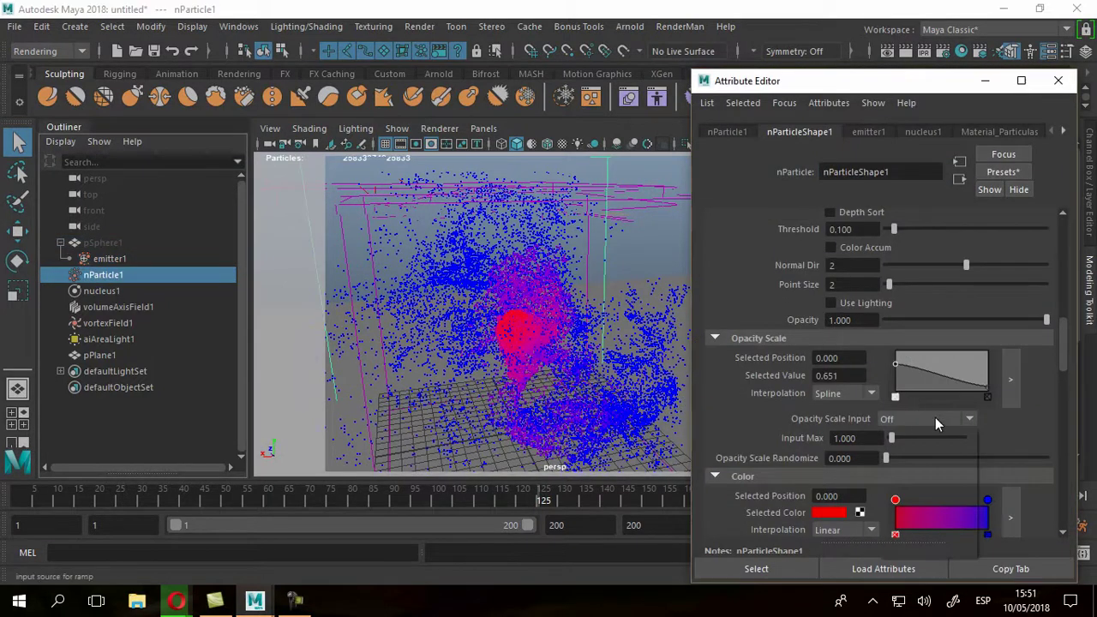
{"action": "left_click", "coordinate": [899, 442]}
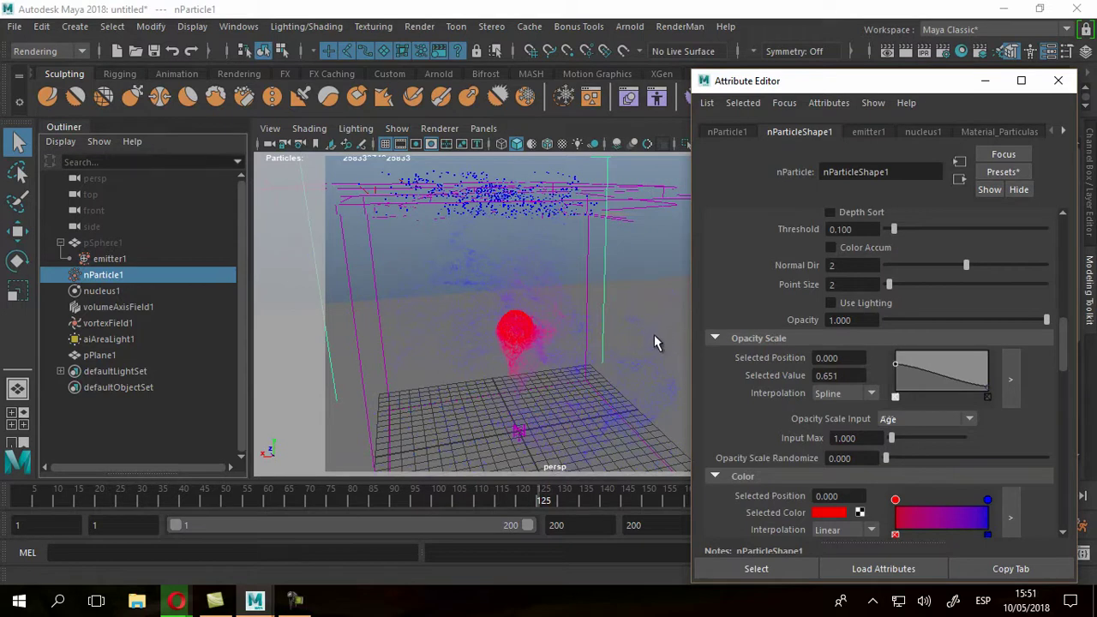
{"action": "left_click_drag", "start_coordinate": [895, 362], "coordinate": [894, 356]}
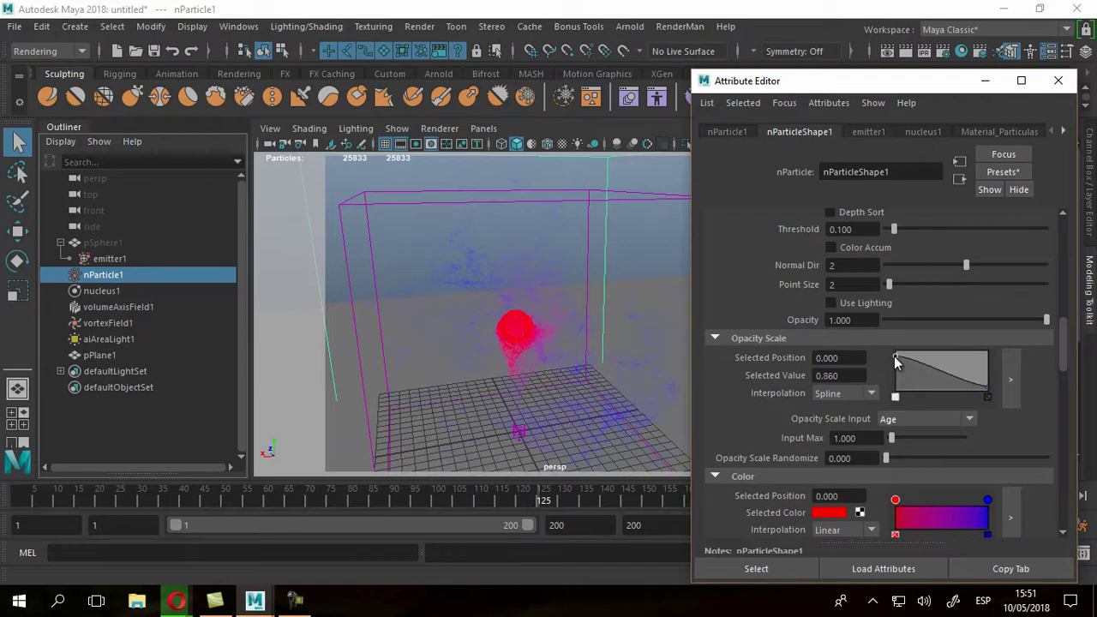
Render frame 125 from a slightly changed camera angle and examine the particles' transparency in the image.
{"action": "left_click_drag", "start_coordinate": [428, 301], "coordinate": [455, 316], "text": "alt"}
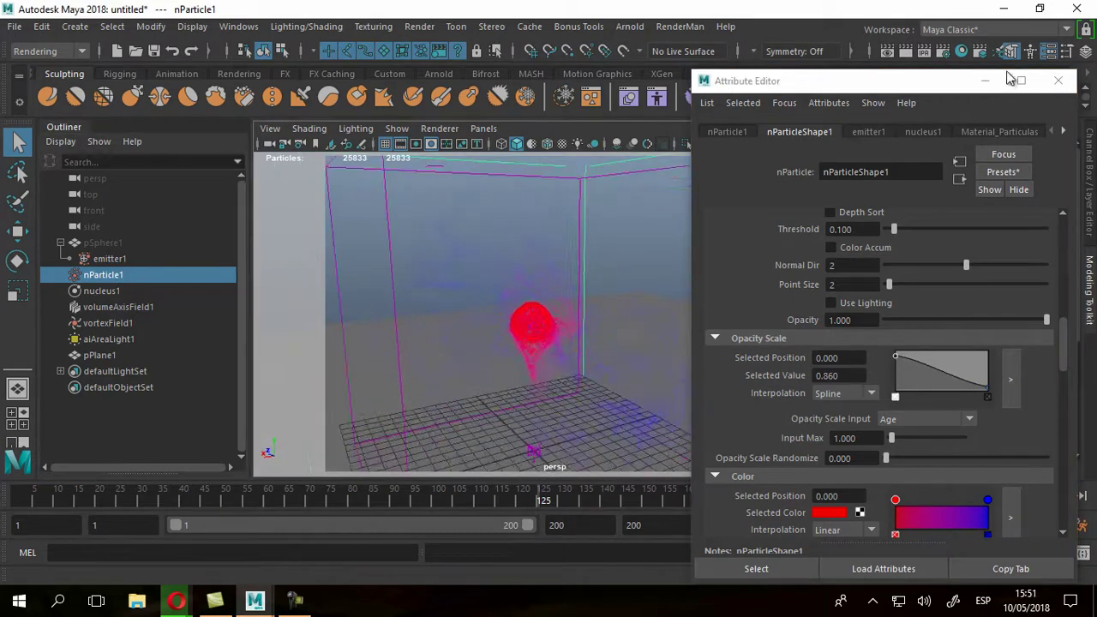
{"action": "left_click", "coordinate": [1059, 82]}
{"action": "left_click", "coordinate": [868, 54]}
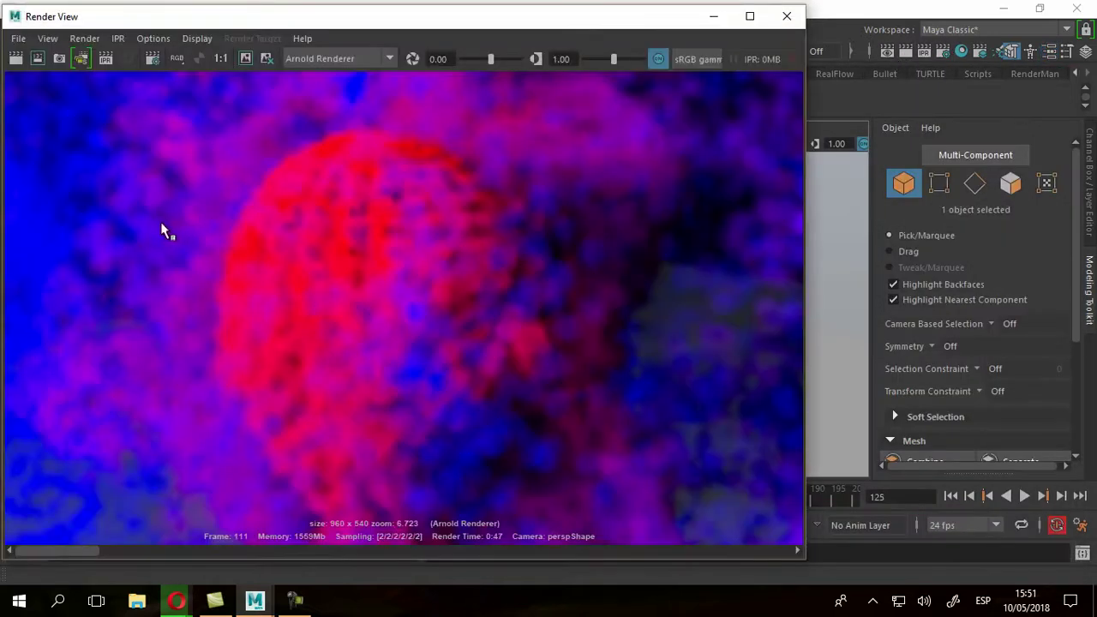
{"action": "scroll", "coordinate": [199, 225], "scroll_direction": "down", "scroll_amount": 4}
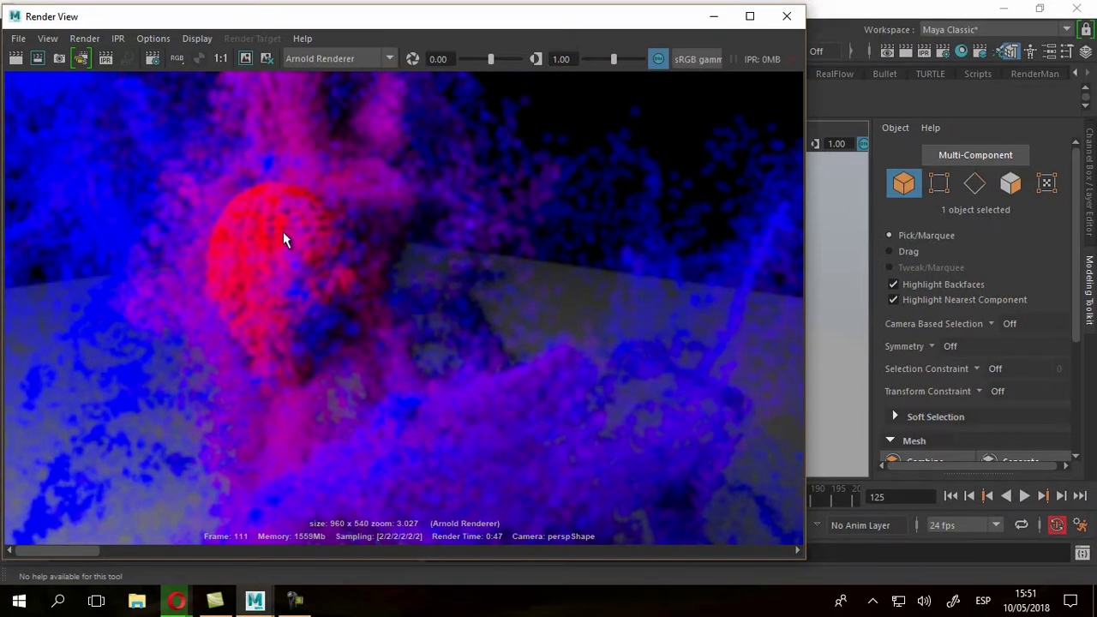
{"action": "left_click", "coordinate": [16, 59]}
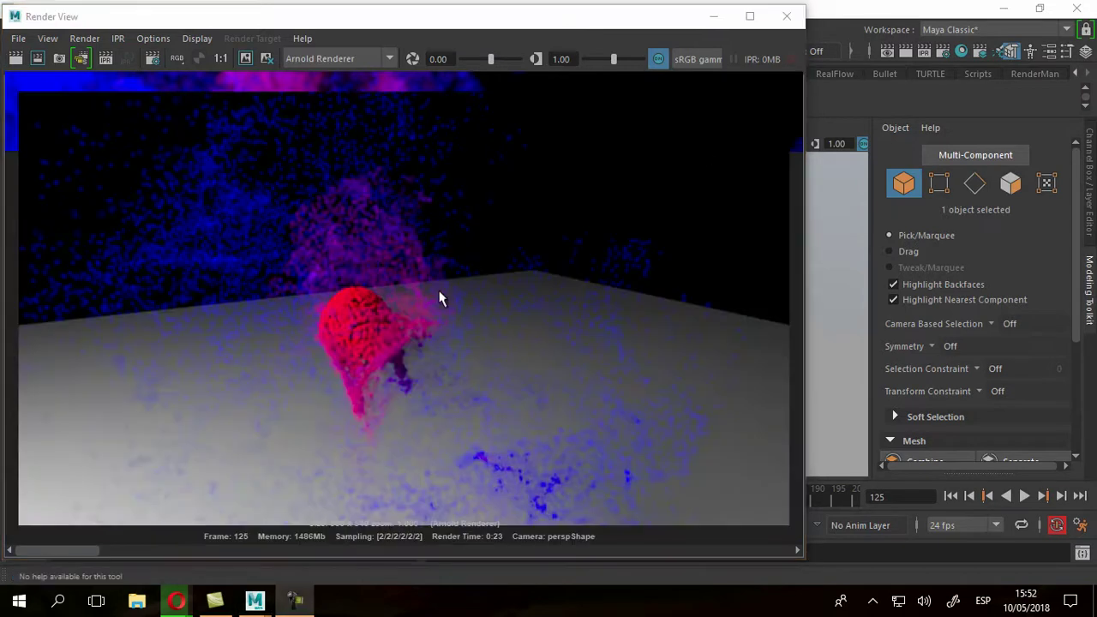
{"action": "scroll", "coordinate": [344, 278], "scroll_direction": "down", "scroll_amount": 2}
{"action": "scroll", "coordinate": [344, 283], "scroll_direction": "up", "scroll_amount": 2}
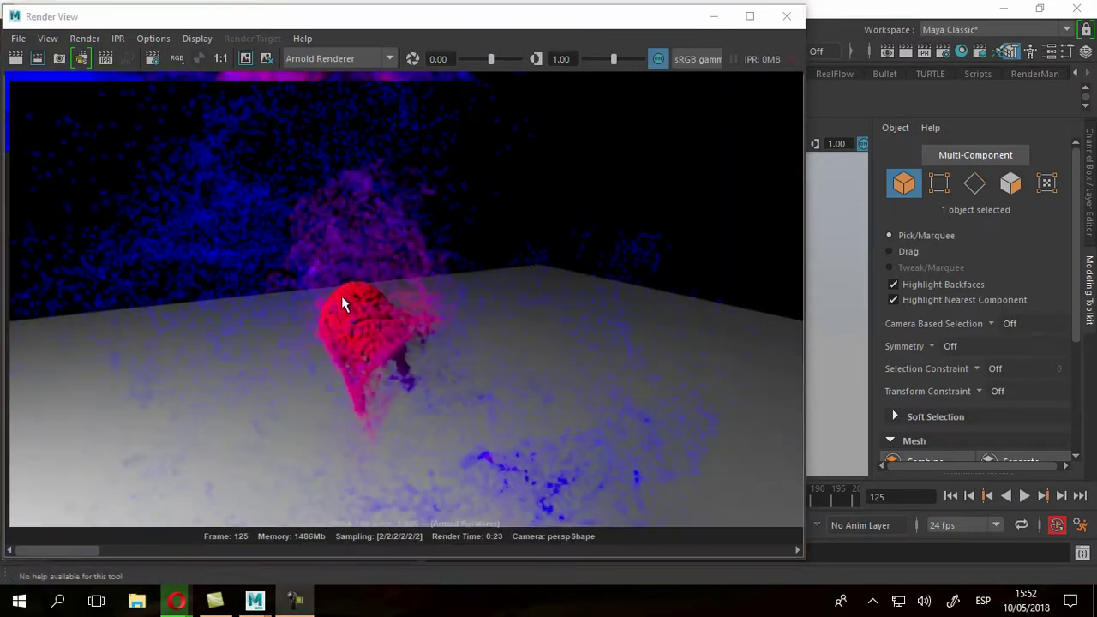
{"action": "left_click", "coordinate": [775, 15]}
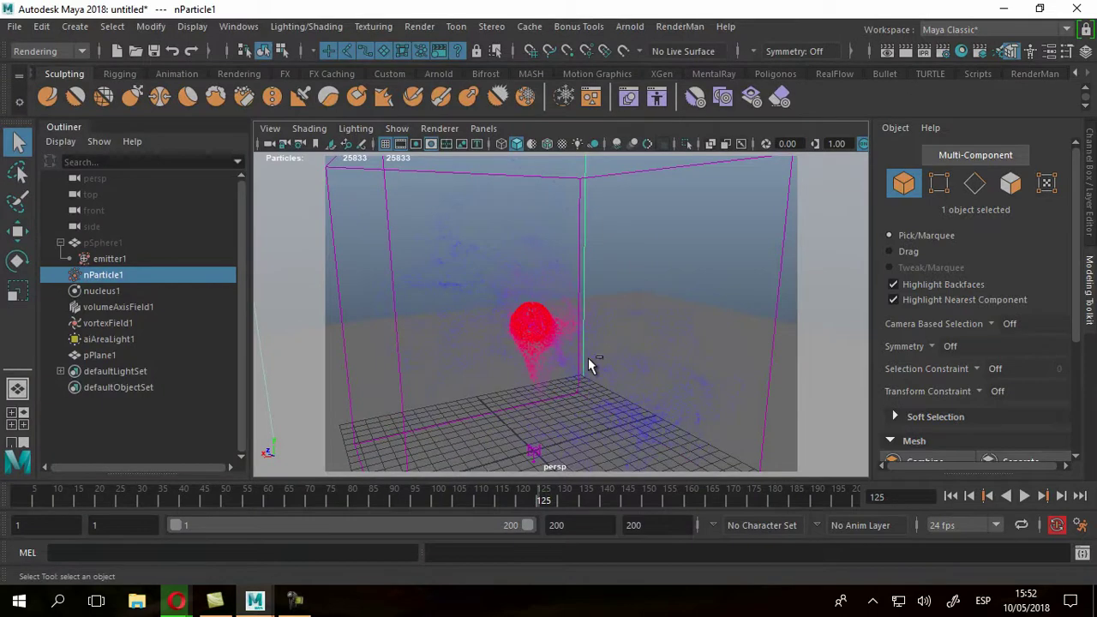
Raise the end point of nParticle1's Opacity Scale ramp to 0.560 so older particles stay more opaque.
{"action": "key", "text": "ctrl+a"}
{"action": "left_click_drag", "start_coordinate": [986, 382], "coordinate": [991, 372]}
{"action": "left_click", "coordinate": [896, 356]}
{"action": "left_click", "coordinate": [987, 370]}
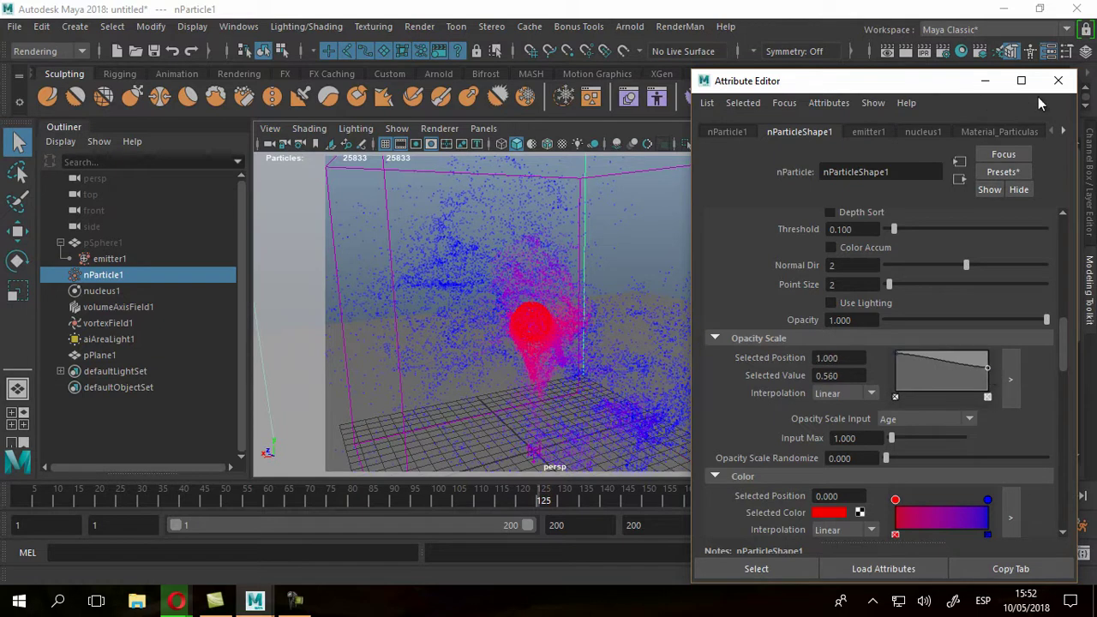
Raise emitter1's Rate to 10000 particles per second.
{"action": "left_click", "coordinate": [105, 262]}
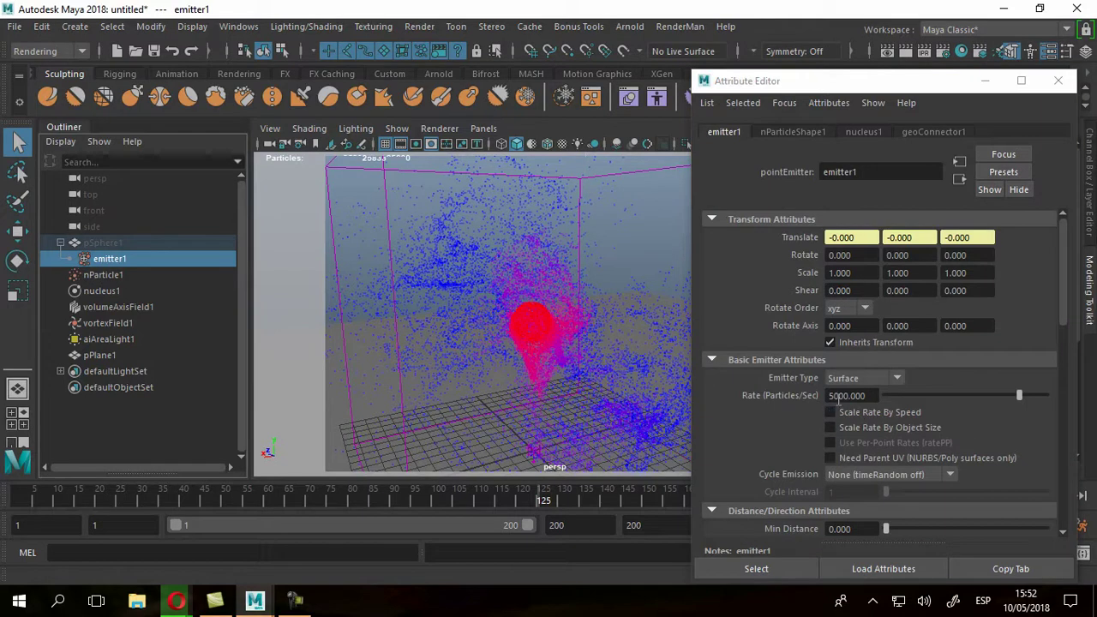
{"action": "left_click", "coordinate": [831, 397]}
{"action": "type", "text": "10"}
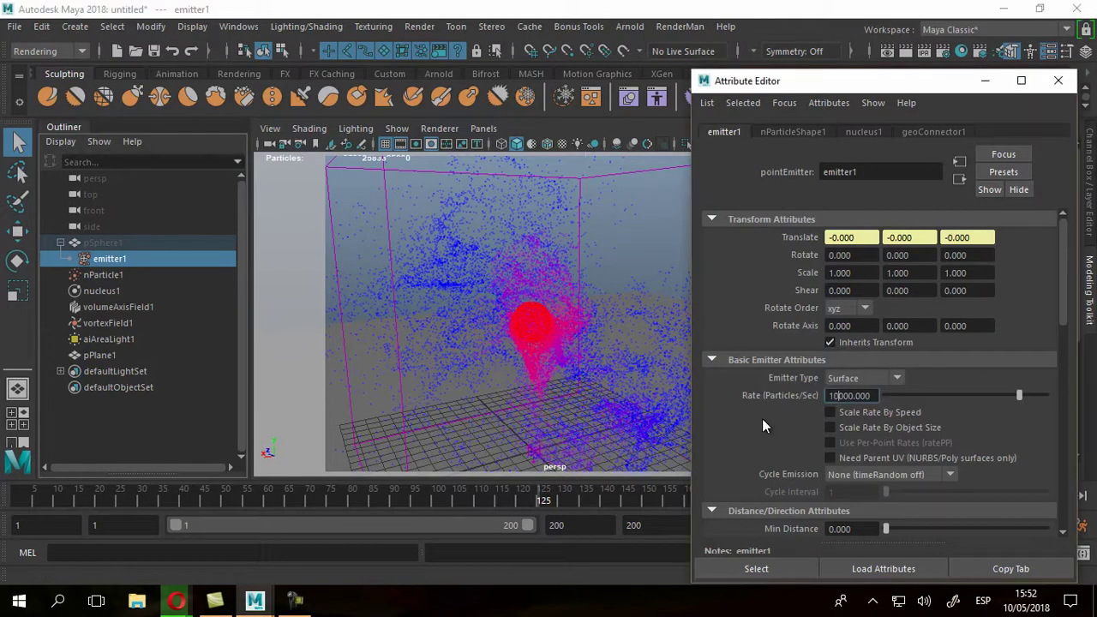
{"action": "key", "text": "Return"}
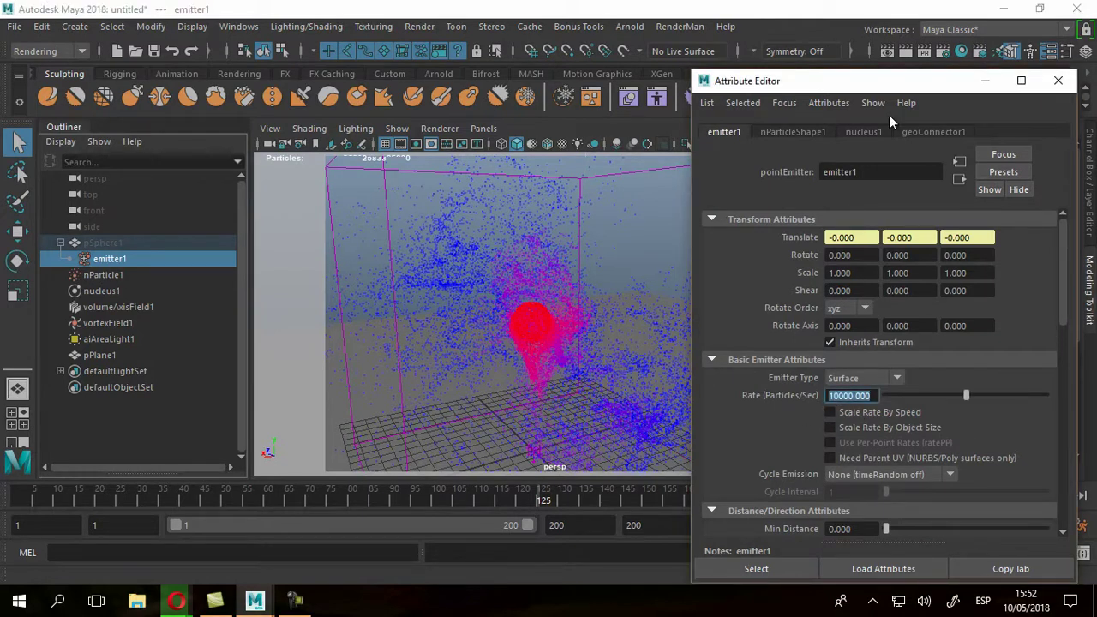
{"action": "left_click", "coordinate": [1058, 80]}
Simulate the particles from the first frame to about frame 123.
{"action": "left_click", "coordinate": [952, 497]}
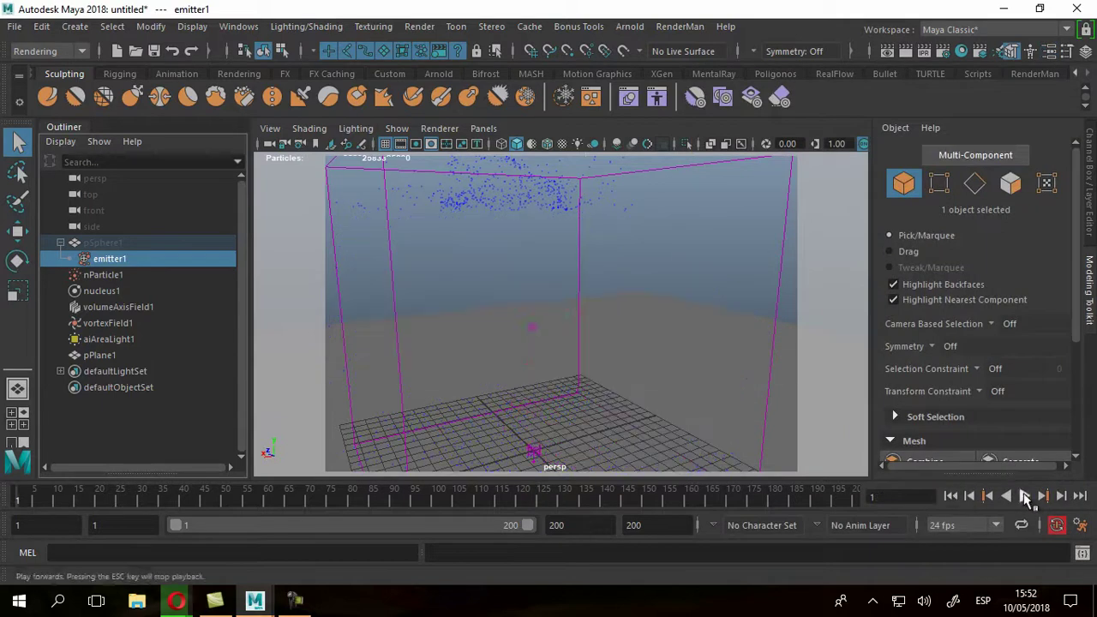
{"action": "left_click", "coordinate": [1024, 496]}
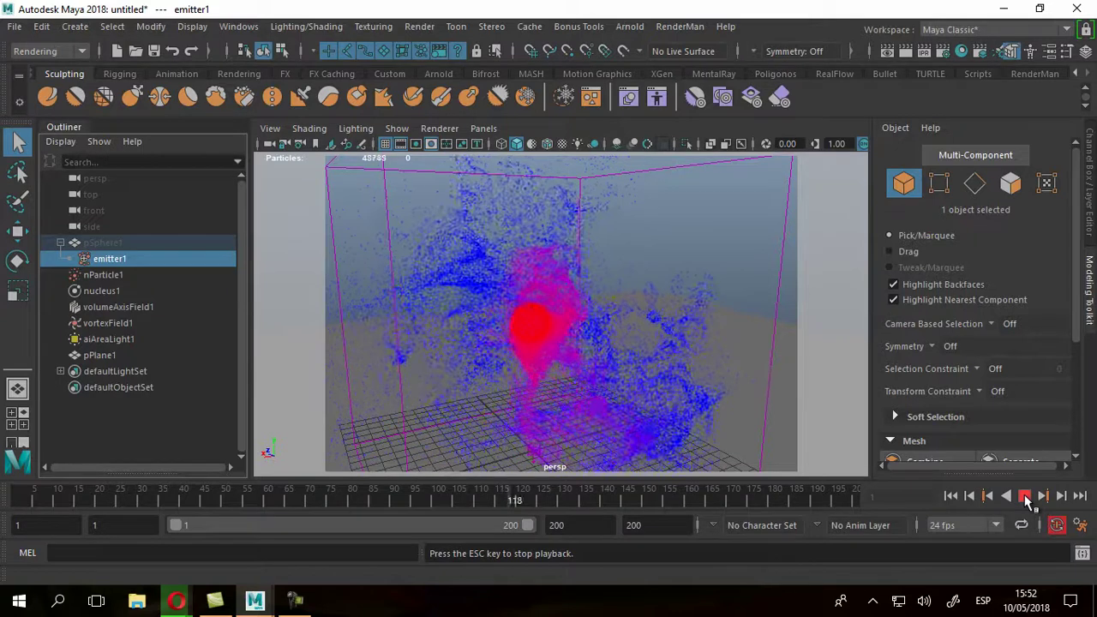
{"action": "left_click", "coordinate": [1025, 496]}
Reframe the particle cloud, render frame 123 with Arnold, and examine the red core and blue outer particles up close.
{"action": "mouse_move", "coordinate": [610, 370]}
{"action": "left_mouse_down", "text": "alt"}
{"action": "mouse_move", "coordinate": [581, 351]}
{"action": "mouse_move", "coordinate": [618, 335]}
{"action": "mouse_move", "coordinate": [637, 360]}
{"action": "mouse_move", "coordinate": [602, 361]}
{"action": "left_mouse_up", "text": "alt"}
{"action": "right_click_drag", "start_coordinate": [602, 361], "coordinate": [580, 366], "text": "alt"}
{"action": "middle_click_drag", "start_coordinate": [586, 360], "coordinate": [597, 351], "text": "alt"}
{"action": "left_click_drag", "start_coordinate": [578, 347], "coordinate": [598, 353], "text": "alt"}
{"action": "left_click", "coordinate": [905, 51]}
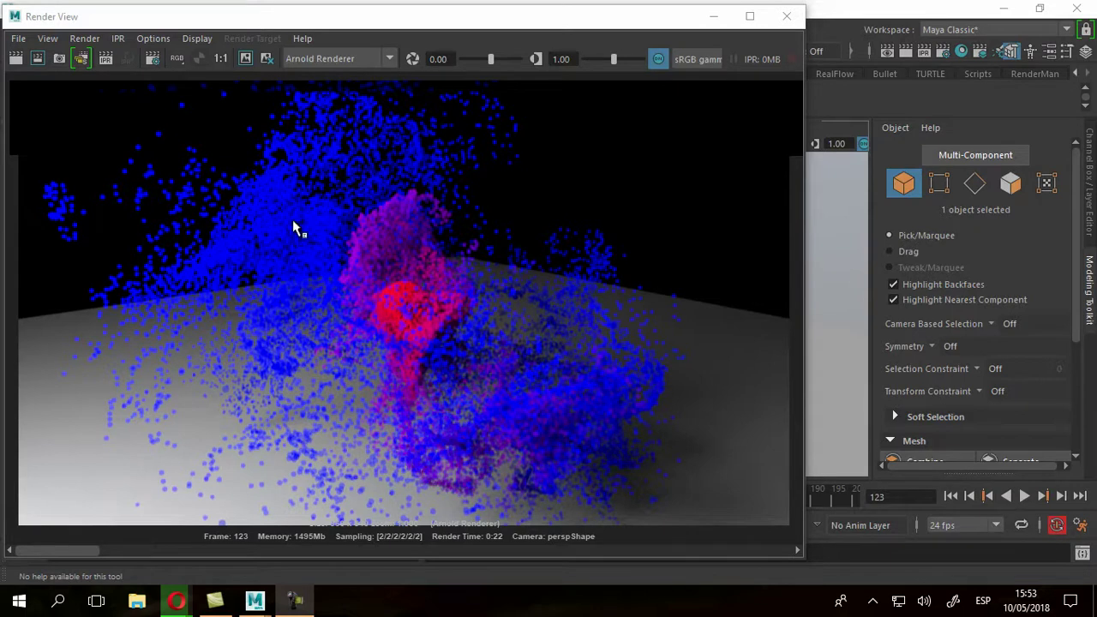
{"action": "scroll", "coordinate": [292, 219], "scroll_direction": "up", "scroll_amount": 4}
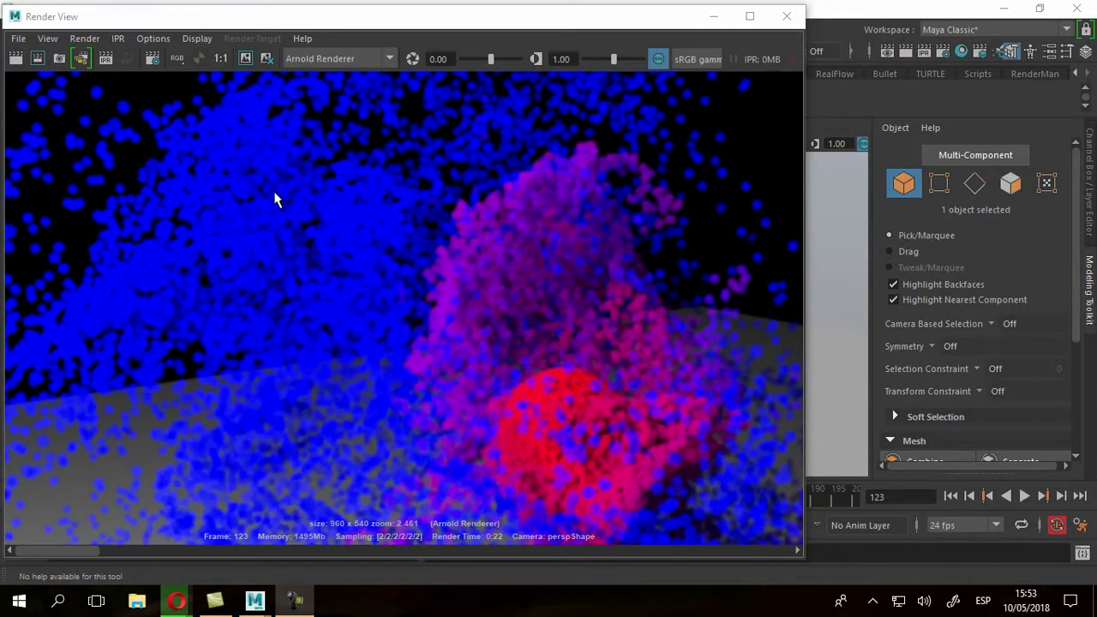
{"action": "middle_click_drag", "start_coordinate": [581, 381], "coordinate": [396, 324], "text": "alt"}
{"action": "right_click_drag", "start_coordinate": [396, 324], "coordinate": [421, 298], "text": "alt"}
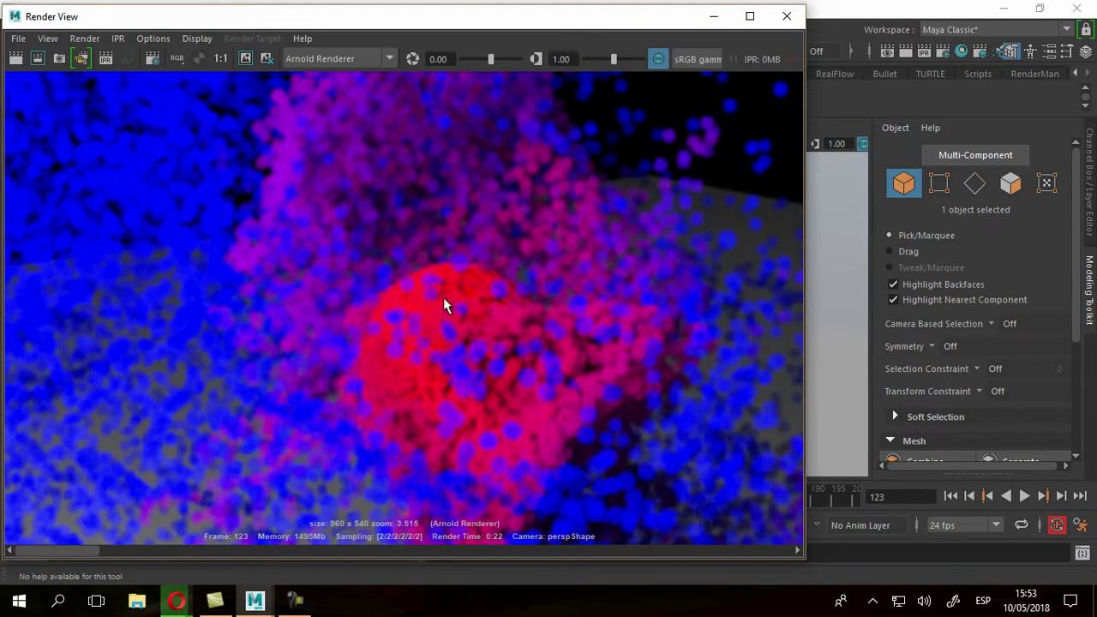
{"action": "scroll", "coordinate": [407, 358], "scroll_direction": "down", "scroll_amount": 1}
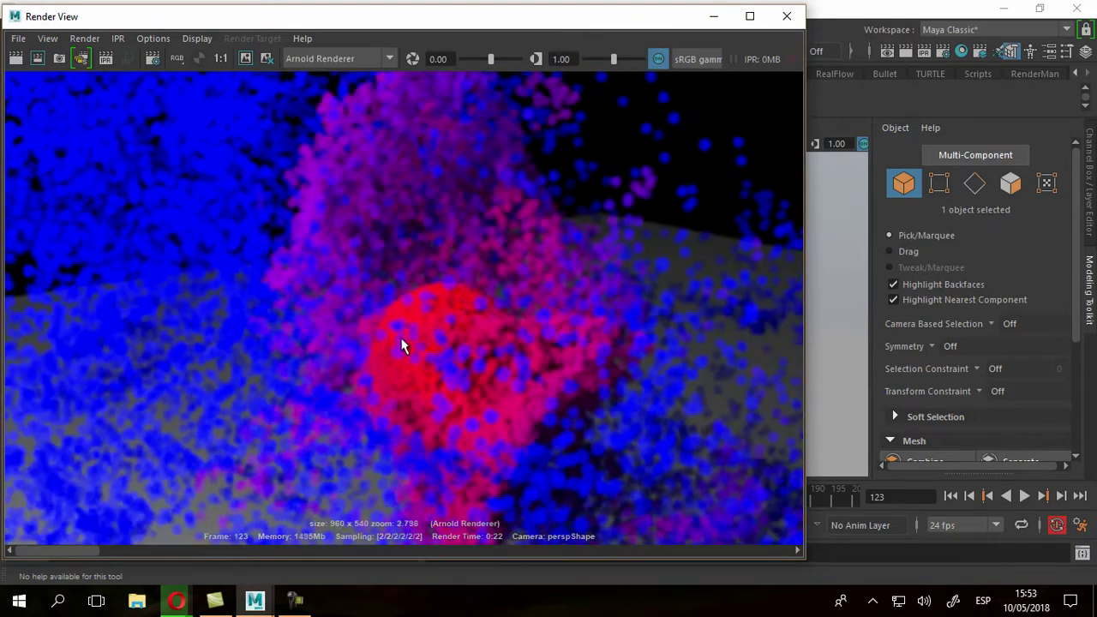
{"action": "scroll", "coordinate": [424, 321], "scroll_direction": "down", "scroll_amount": 1}
{"action": "scroll", "coordinate": [428, 324], "scroll_direction": "down", "scroll_amount": 1}
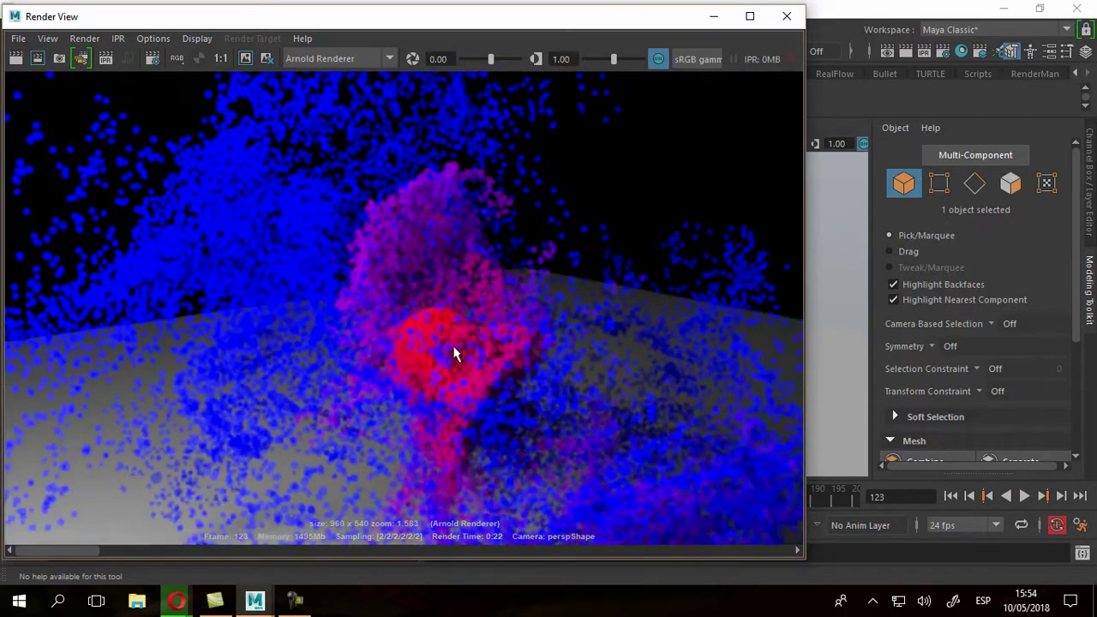
{"action": "scroll", "coordinate": [445, 300], "scroll_direction": "down", "scroll_amount": 1}
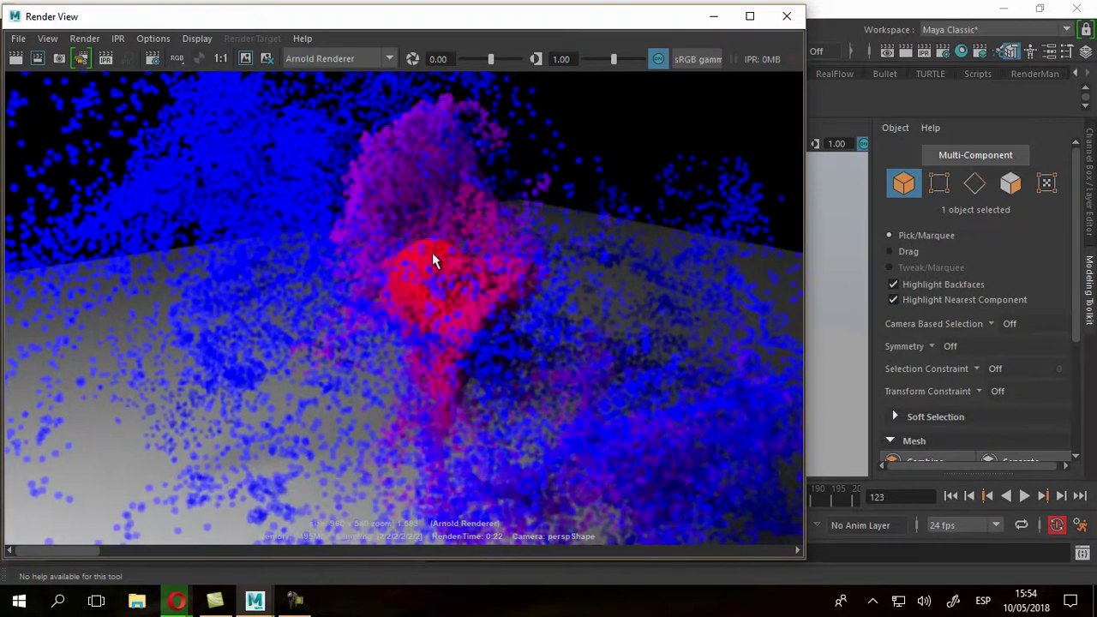
{"action": "left_click", "coordinate": [787, 17]}
Turn on Color Accum in nParticle1's Shading attributes.
{"action": "left_click", "coordinate": [102, 275]}
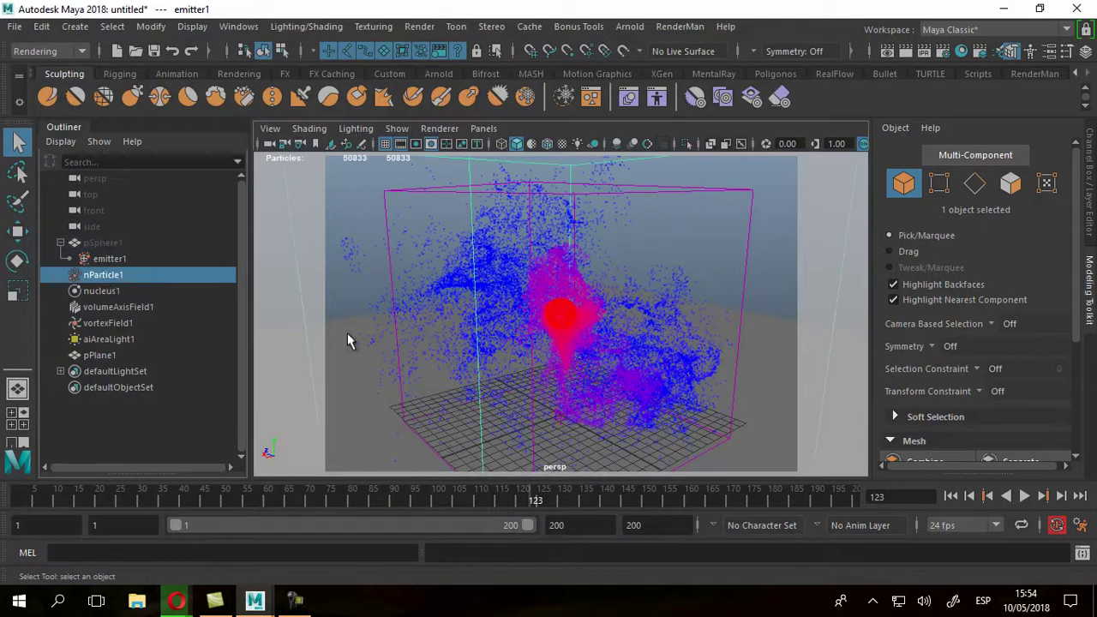
{"action": "key", "text": "ctrl+a"}
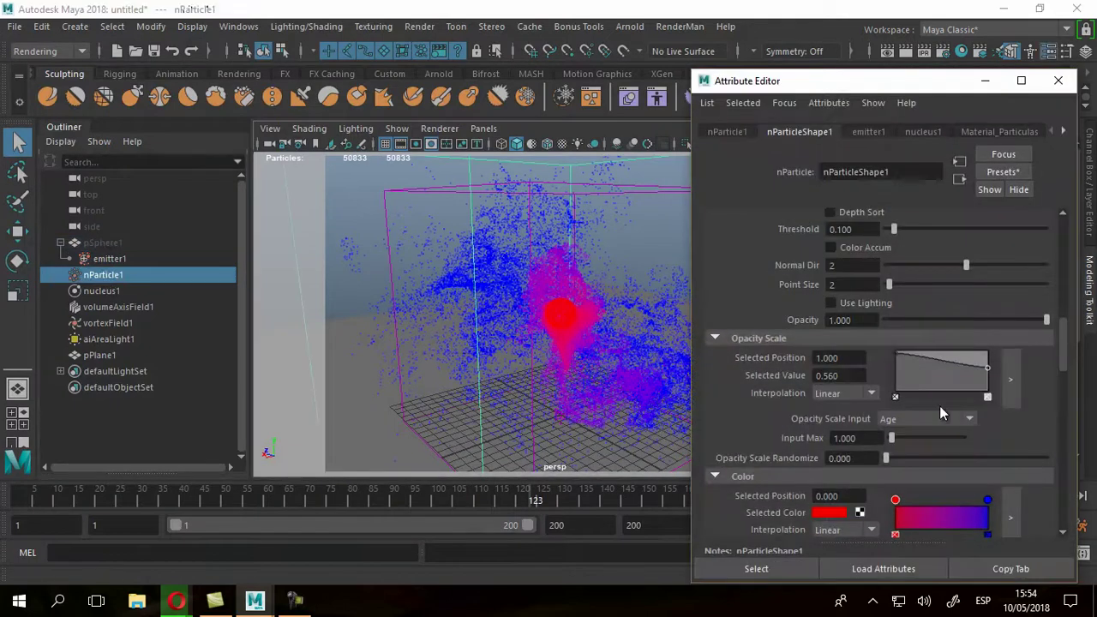
{"action": "scroll", "coordinate": [947, 443], "scroll_direction": "up", "scroll_amount": 3}
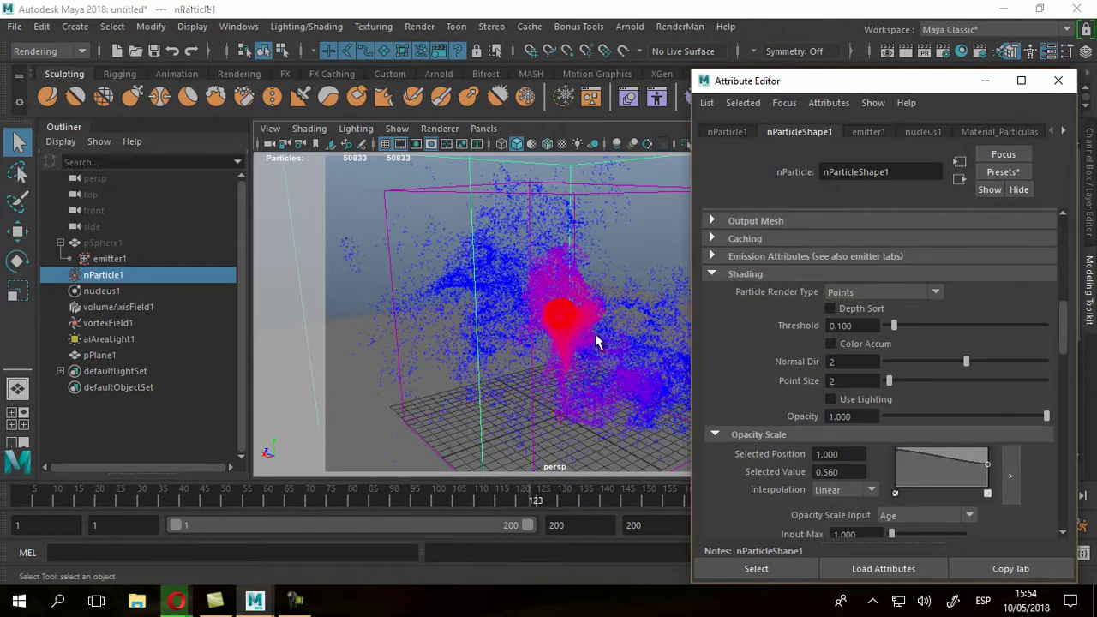
{"action": "left_click", "coordinate": [830, 344]}
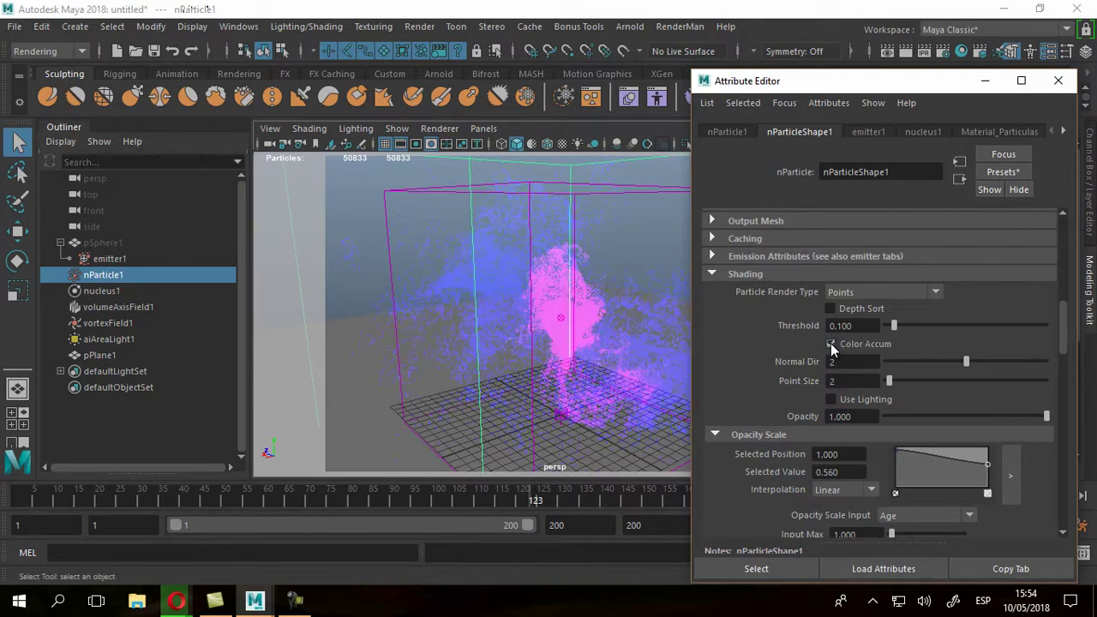
{"action": "left_click", "coordinate": [1061, 81]}
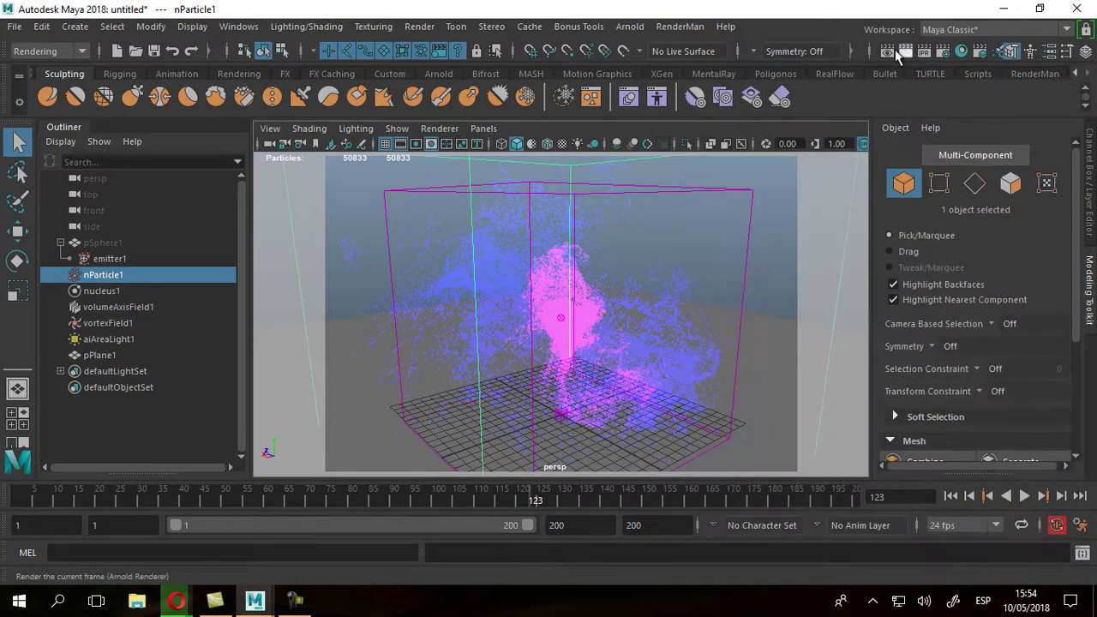
Render frame 123 again to check how Color Accum affects the Arnold image.
{"action": "left_click", "coordinate": [888, 52]}
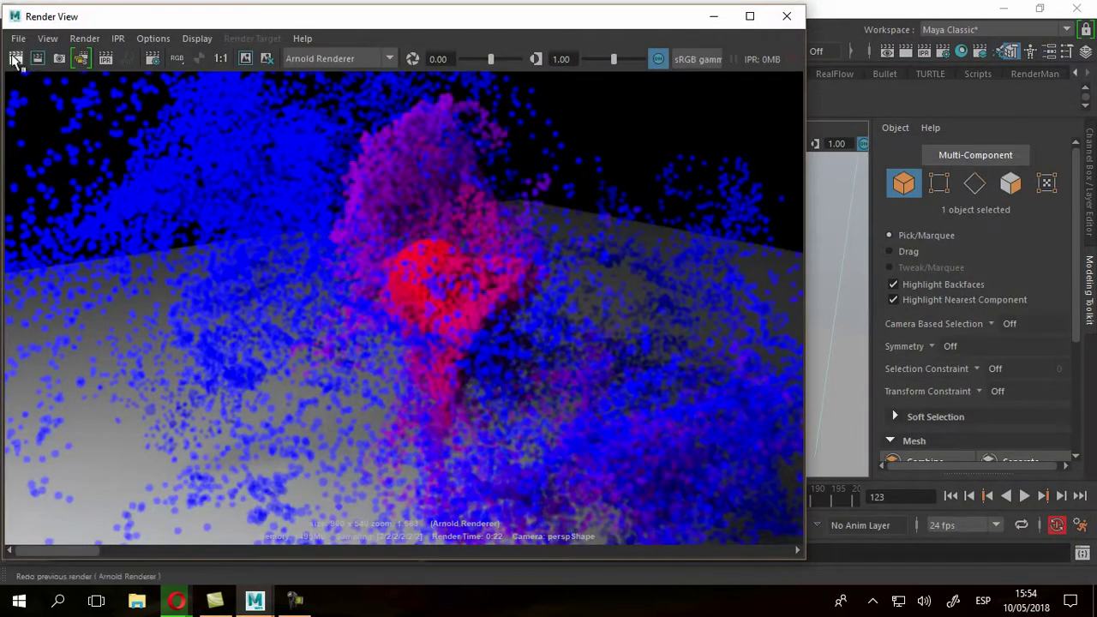
{"action": "left_click", "coordinate": [245, 59]}
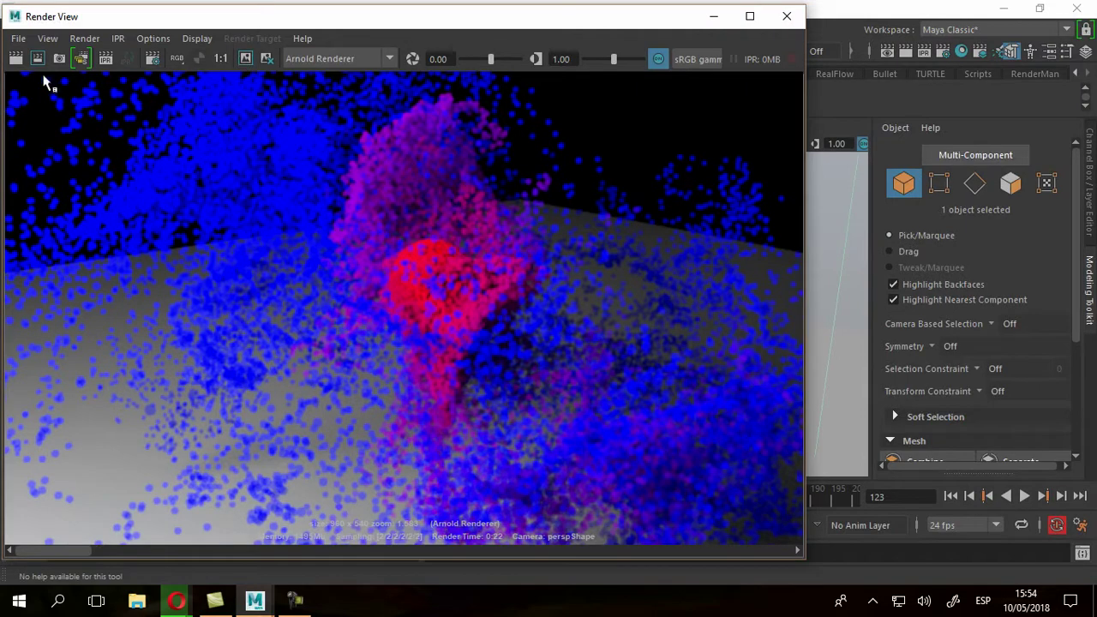
{"action": "left_click", "coordinate": [16, 58]}
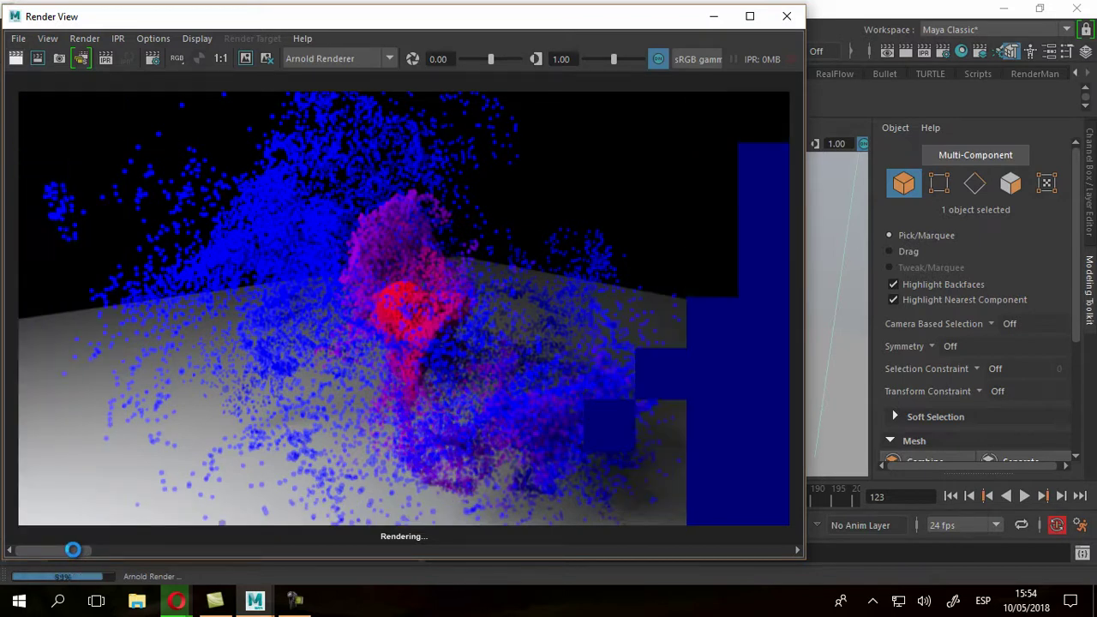
{"action": "left_click_drag", "start_coordinate": [88, 551], "coordinate": [37, 554]}
{"action": "left_click", "coordinate": [787, 17]}
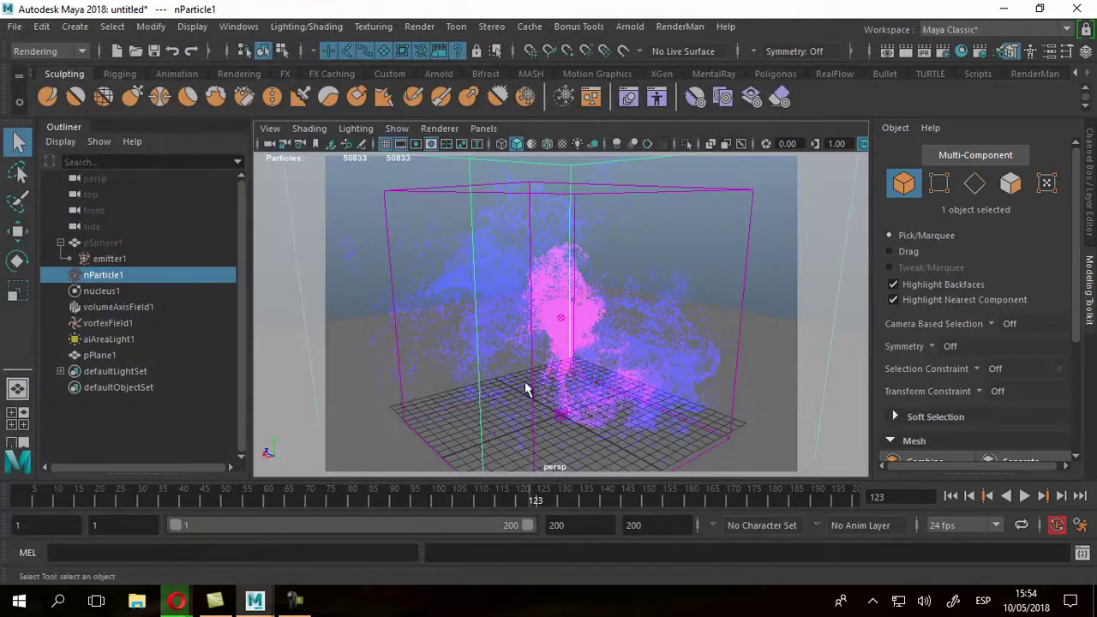
Switch nParticle1's Particle Render Type to Streak and render the current frame to test it.
{"action": "key", "text": "ctrl+a"}
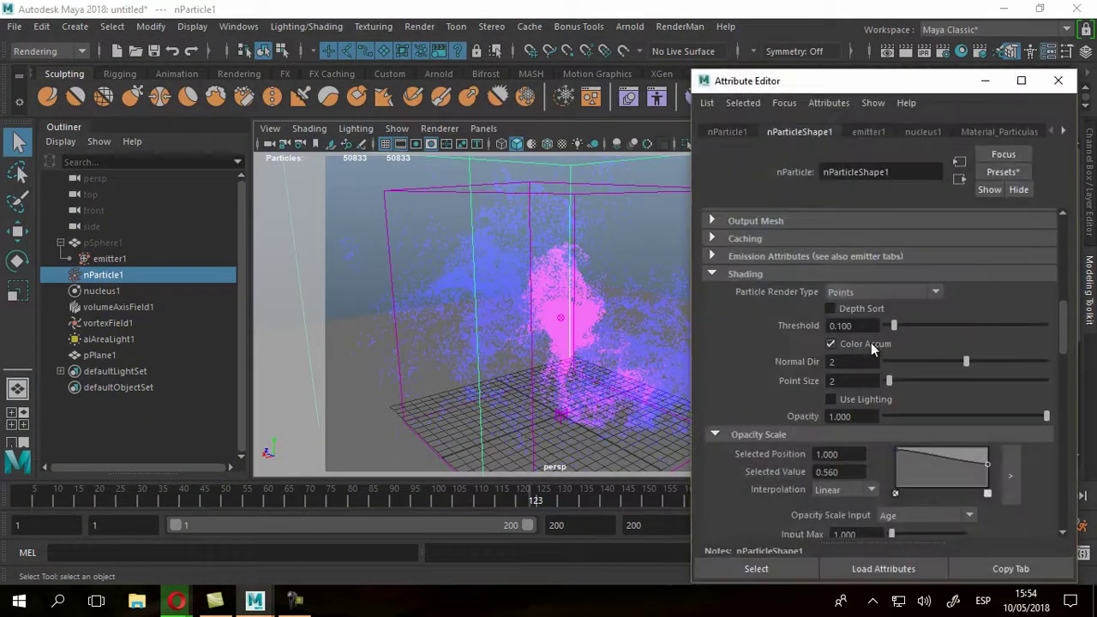
{"action": "left_click", "coordinate": [860, 292]}
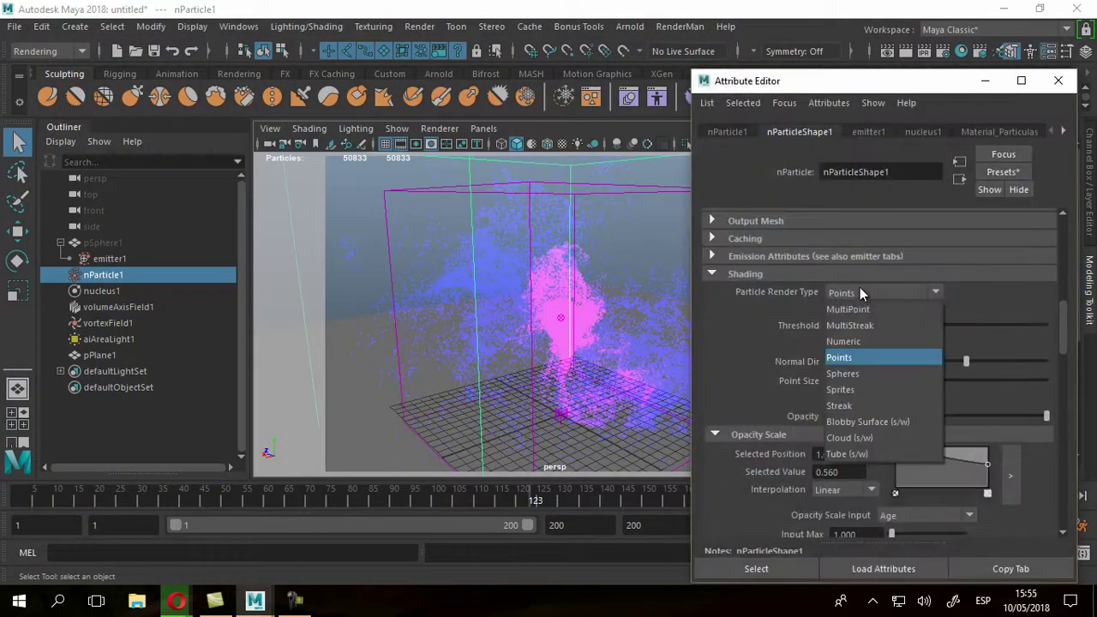
{"action": "left_click", "coordinate": [869, 407]}
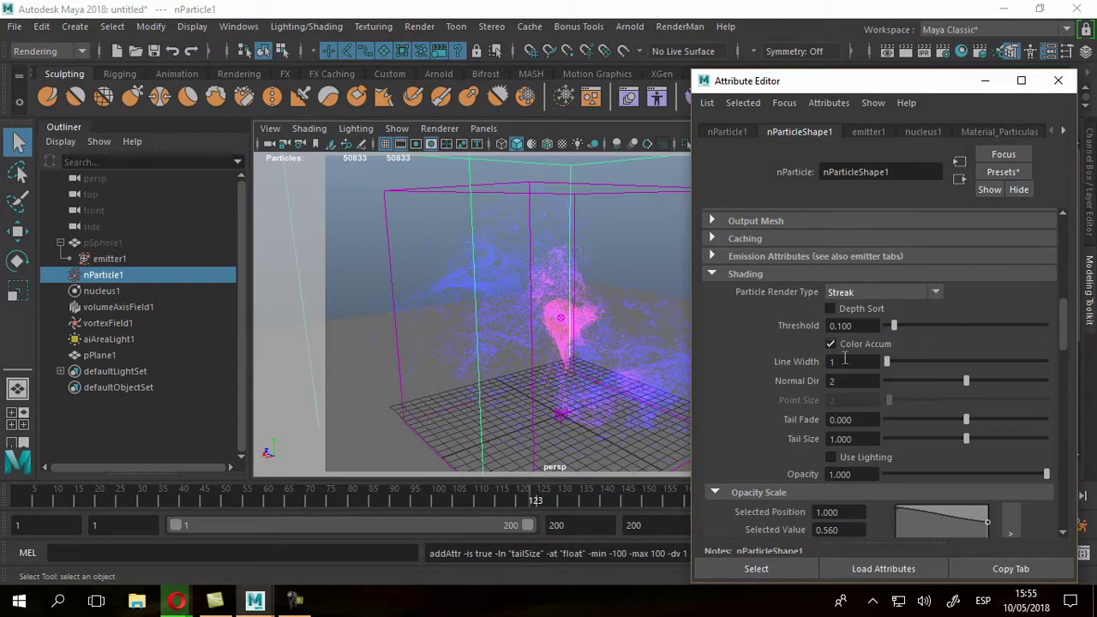
{"action": "left_click", "coordinate": [906, 51]}
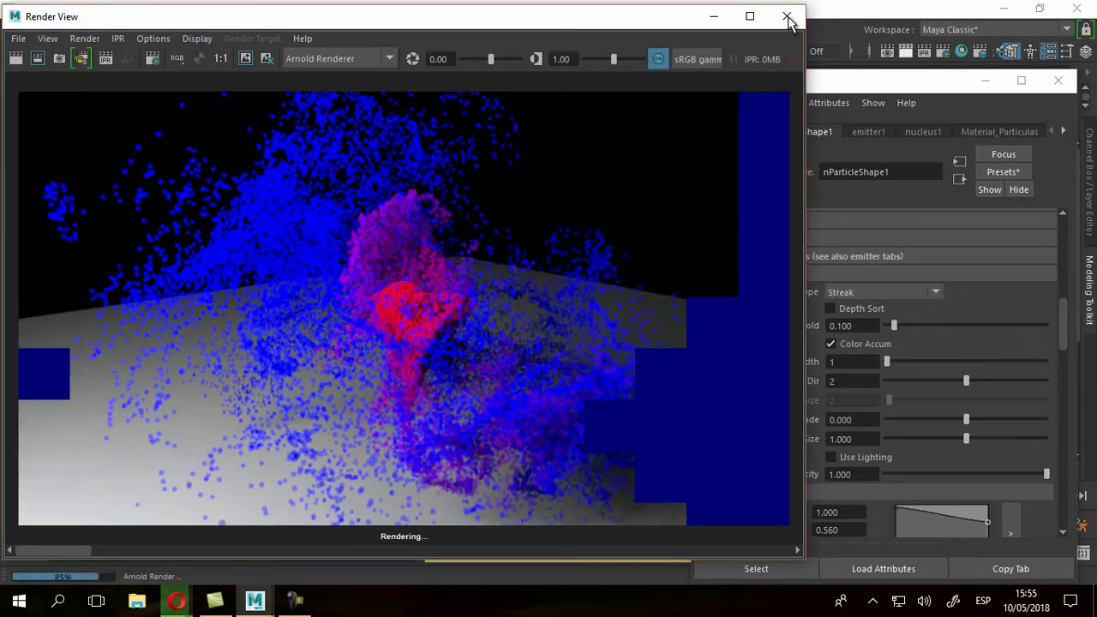
Set nParticle1's Particle Render Type back to Points and turn off Color Accum in its Shading attributes.
{"action": "left_click", "coordinate": [788, 19]}
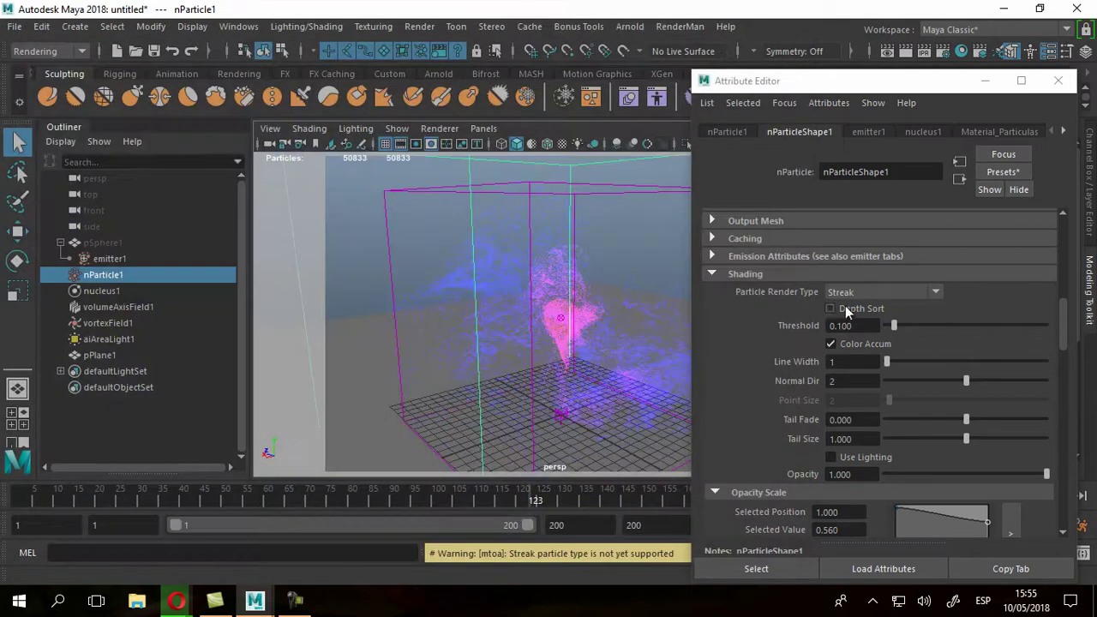
{"action": "left_click", "coordinate": [843, 359]}
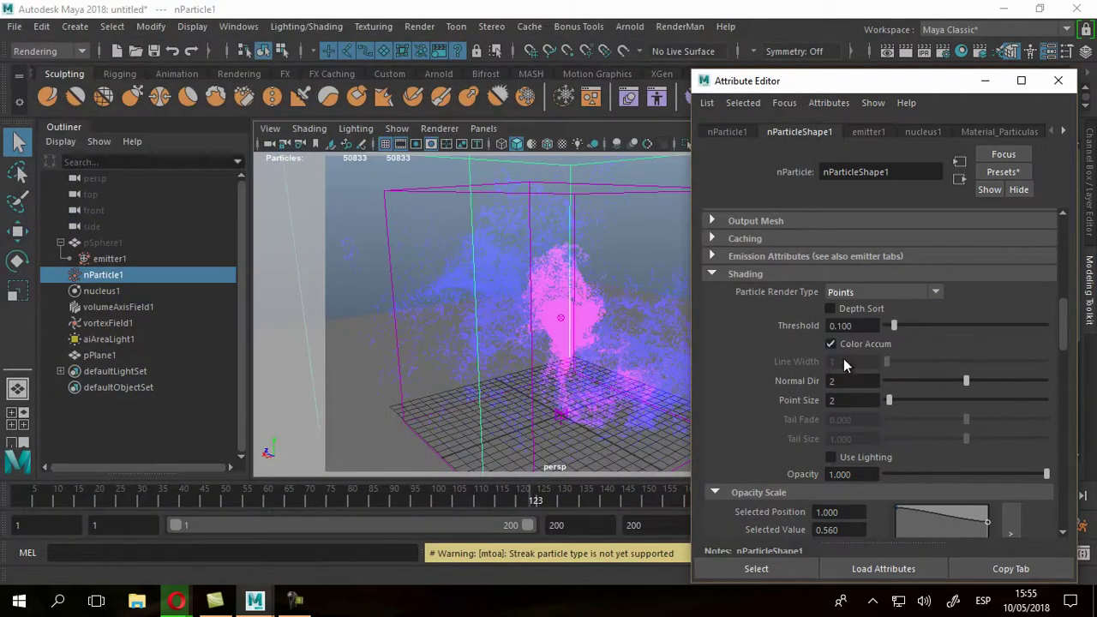
{"action": "left_click", "coordinate": [831, 343]}
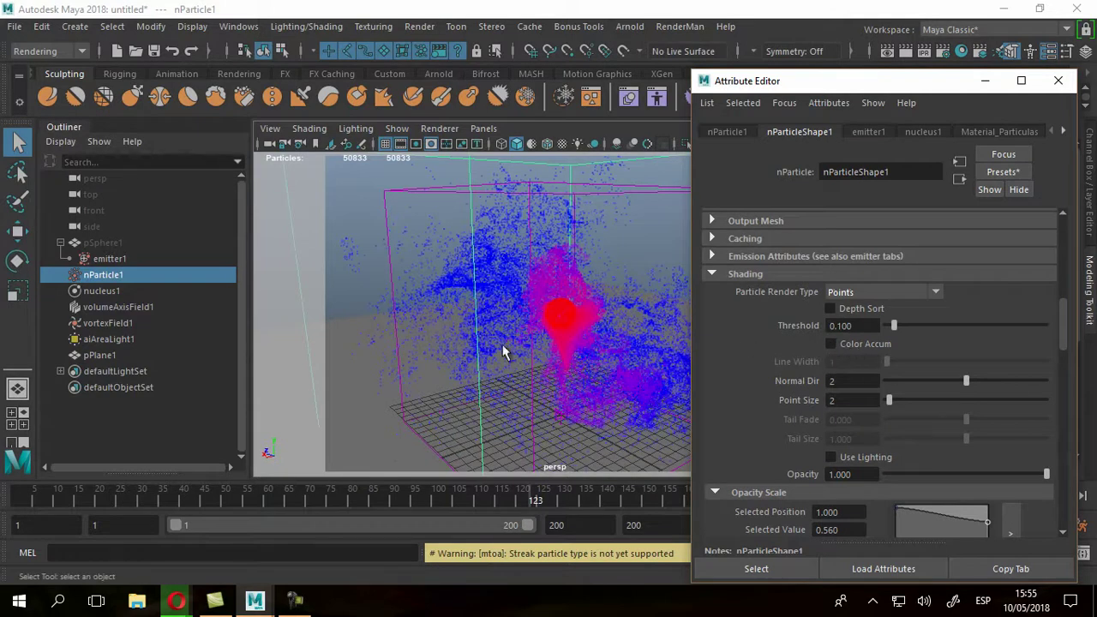
{"action": "left_click", "coordinate": [832, 344]}
{"action": "left_click", "coordinate": [832, 344]}
{"action": "left_click", "coordinate": [833, 342]}
{"action": "left_click", "coordinate": [833, 342]}
{"action": "left_click", "coordinate": [1059, 82]}
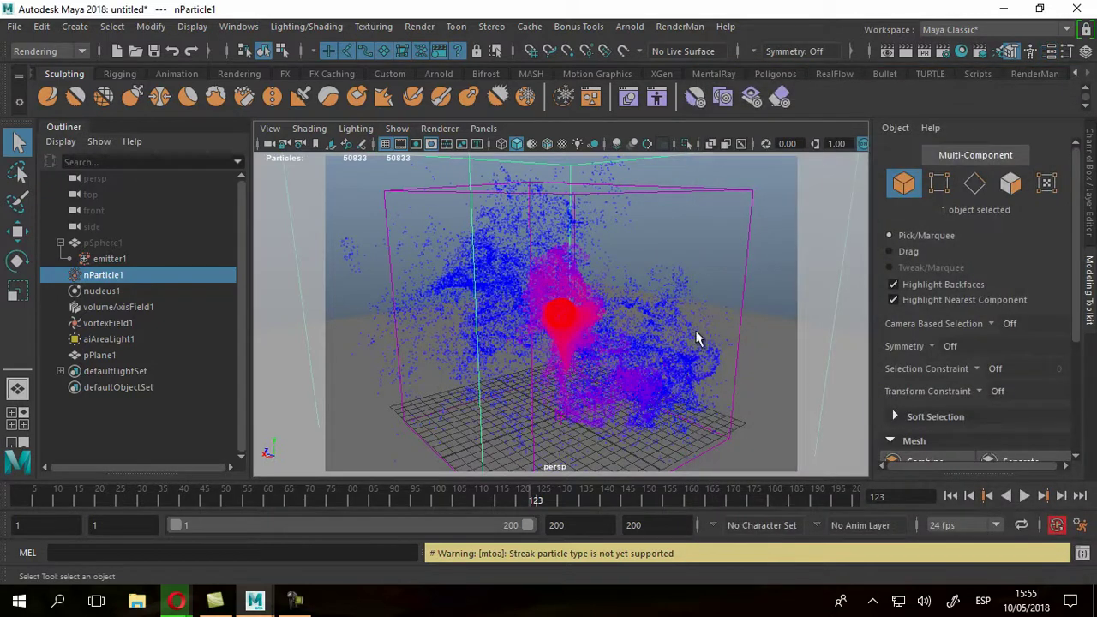
Graph the Material_Particulas network in the Hypershade and examine how particleSamplerInfo2 connects to Base Color and Opacity.
{"action": "left_click_drag", "start_coordinate": [694, 323], "coordinate": [720, 310], "text": "alt"}
{"action": "left_click", "coordinate": [961, 51]}
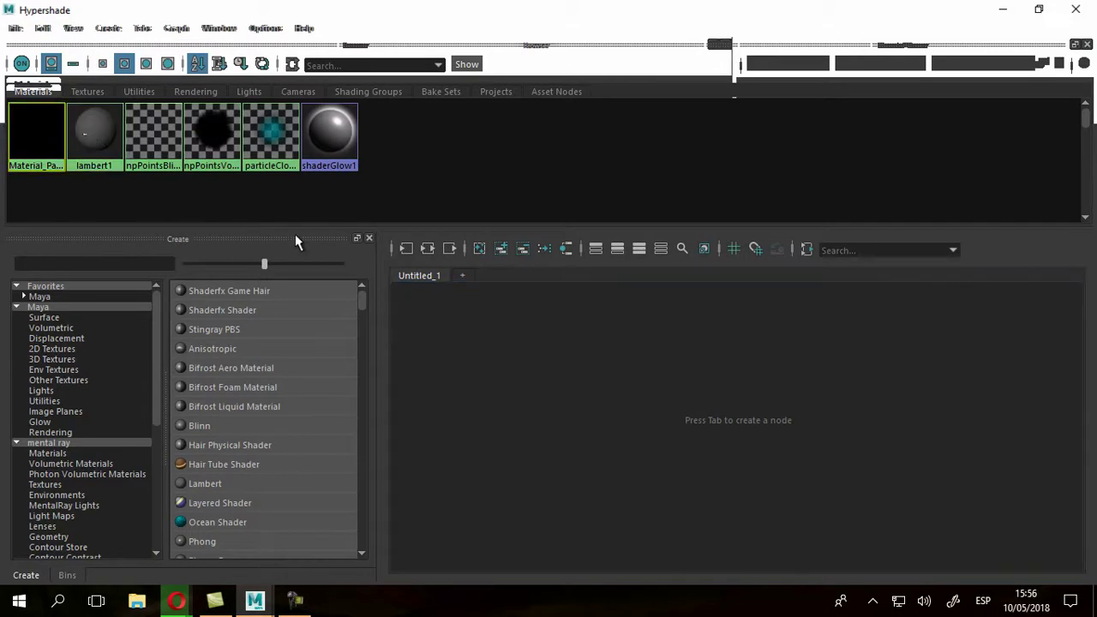
{"action": "left_click", "coordinate": [428, 249]}
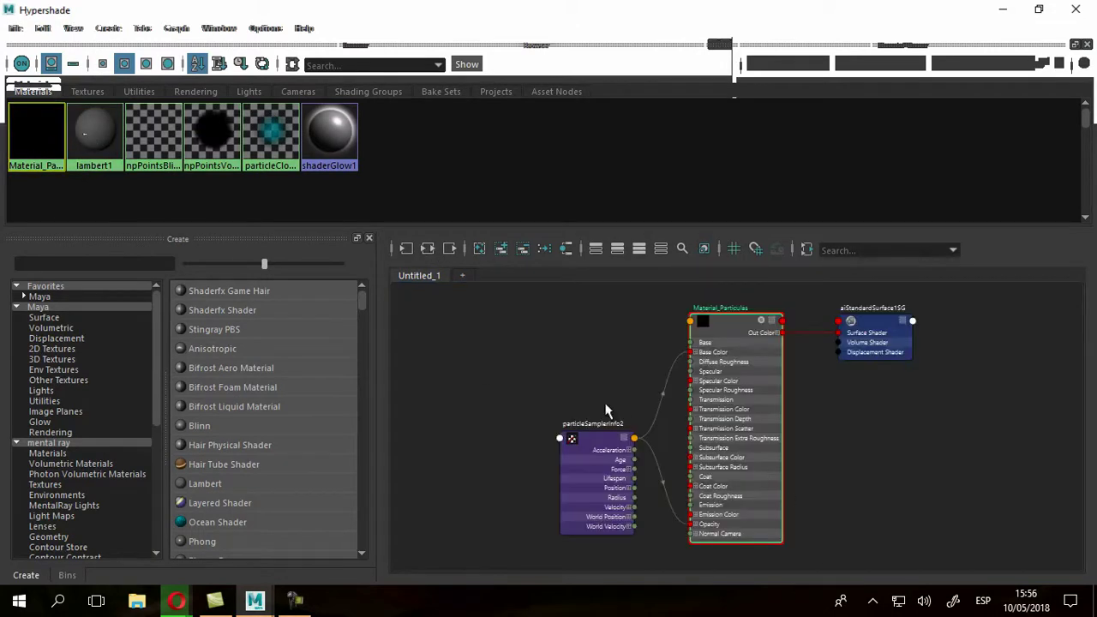
{"action": "left_click_drag", "start_coordinate": [660, 473], "coordinate": [643, 377]}
{"action": "left_click_drag", "start_coordinate": [795, 347], "coordinate": [773, 376]}
{"action": "left_click_drag", "start_coordinate": [929, 343], "coordinate": [889, 370]}
{"action": "right_click_drag", "start_coordinate": [622, 396], "coordinate": [791, 377], "text": "alt"}
{"action": "middle_click_drag", "start_coordinate": [826, 401], "coordinate": [639, 385], "text": "alt"}
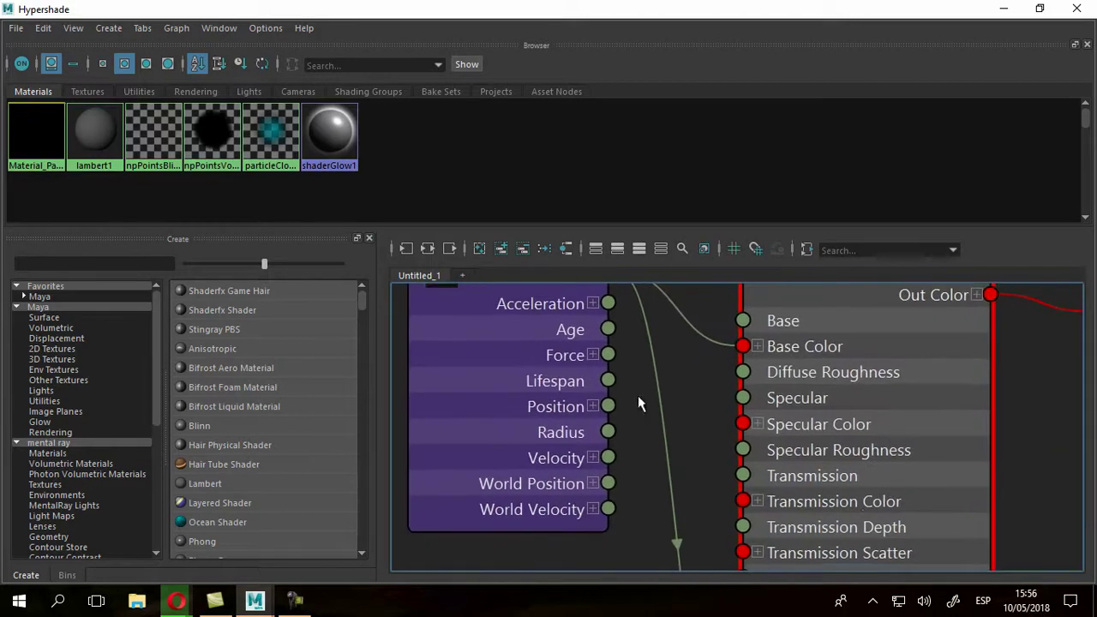
{"action": "left_click", "coordinate": [1075, 11]}
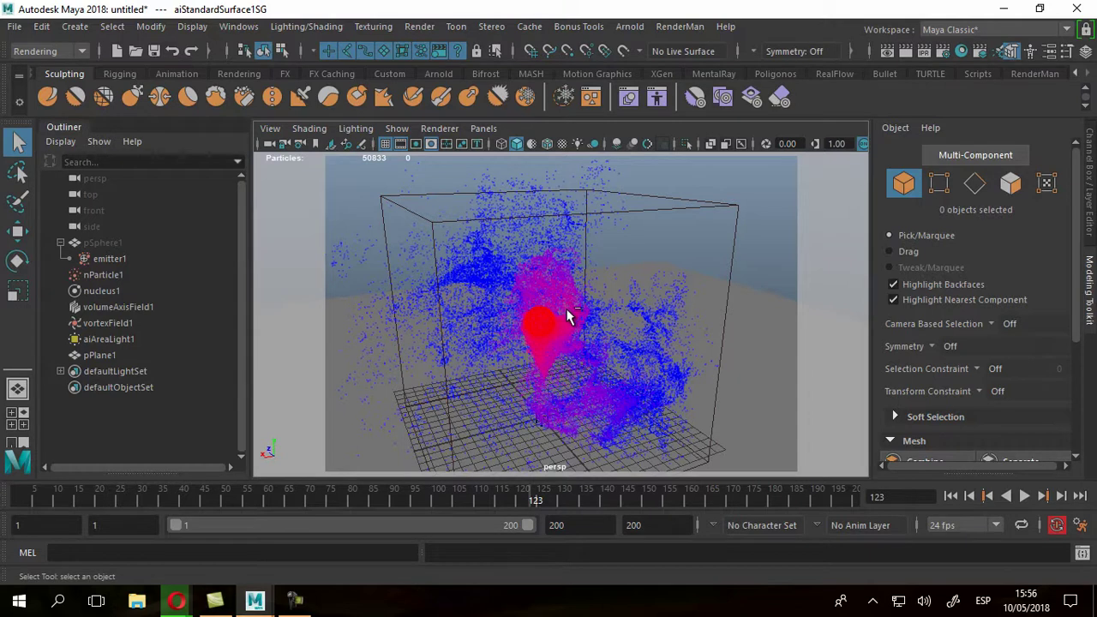
Dock the Attribute Editor beside the viewport and select nParticle1.
{"action": "key", "text": "ctrl+a"}
{"action": "left_click_drag", "start_coordinate": [763, 88], "coordinate": [1091, 387]}
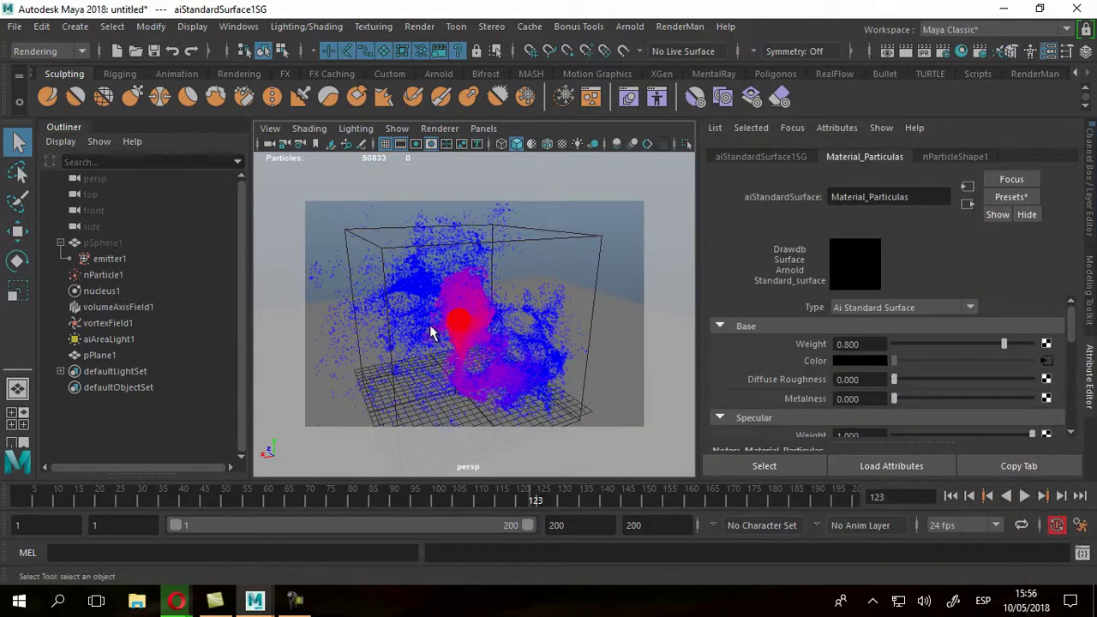
{"action": "left_click", "coordinate": [470, 302]}
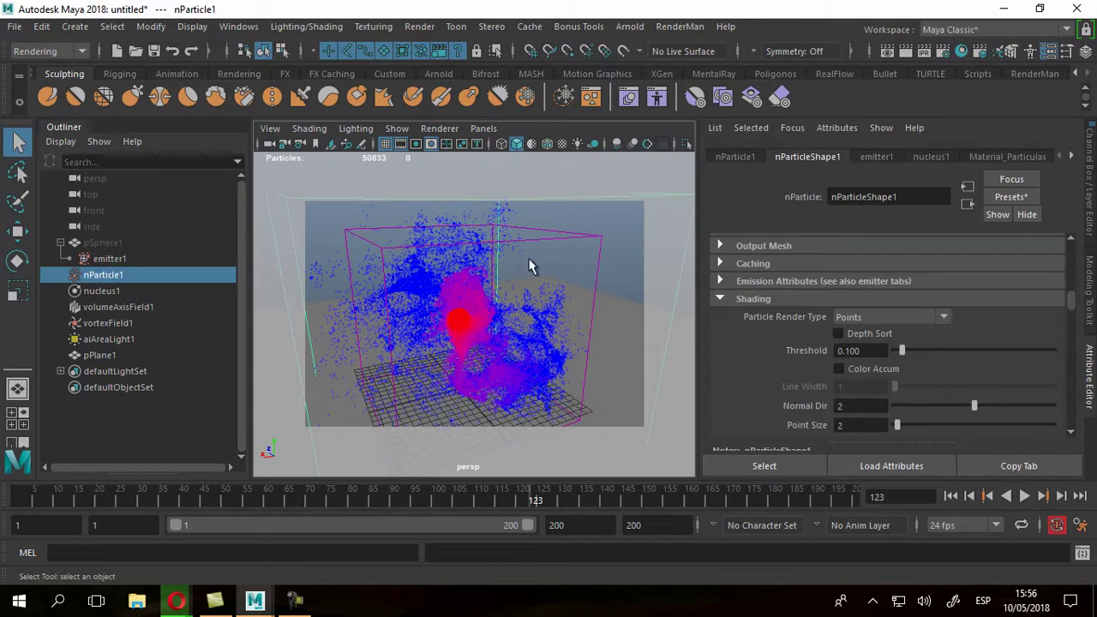
Create an nObject nCache for nParticle1 with One file distribution over the Time Slider range, replacing the existing cache file.
{"action": "left_click", "coordinate": [51, 52]}
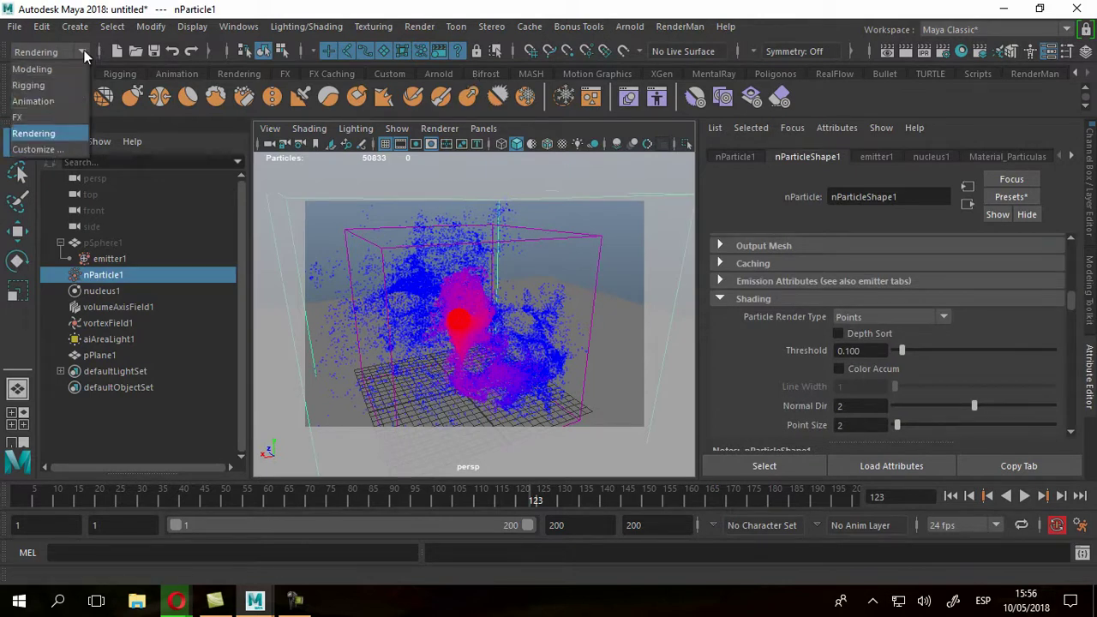
{"action": "left_click", "coordinate": [47, 117]}
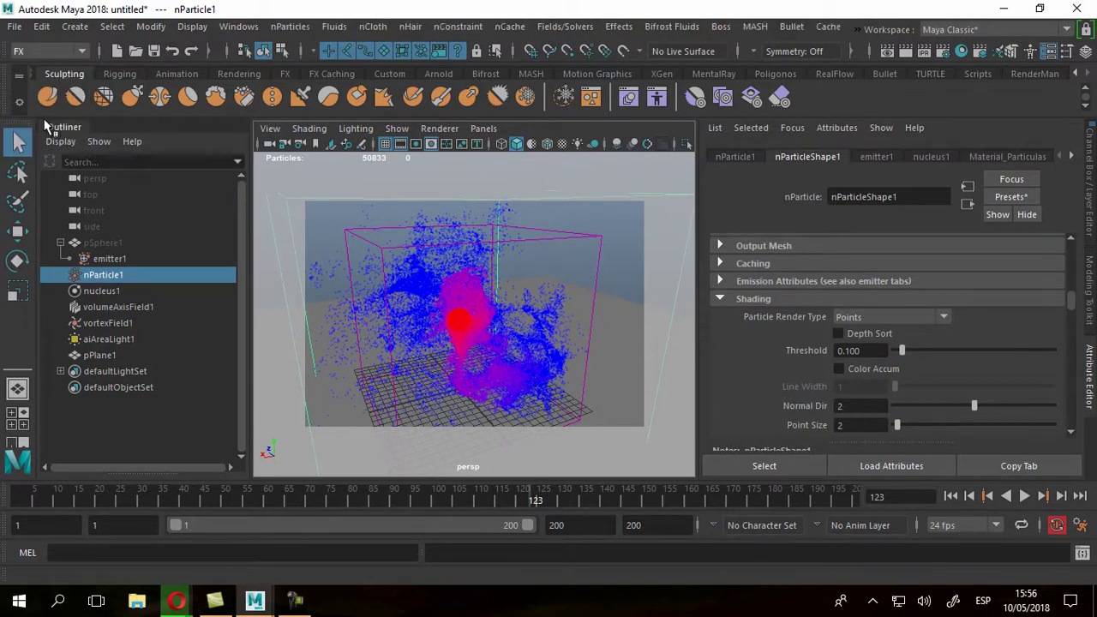
{"action": "left_click", "coordinate": [507, 26]}
{"action": "mouse_move", "coordinate": [533, 65]}
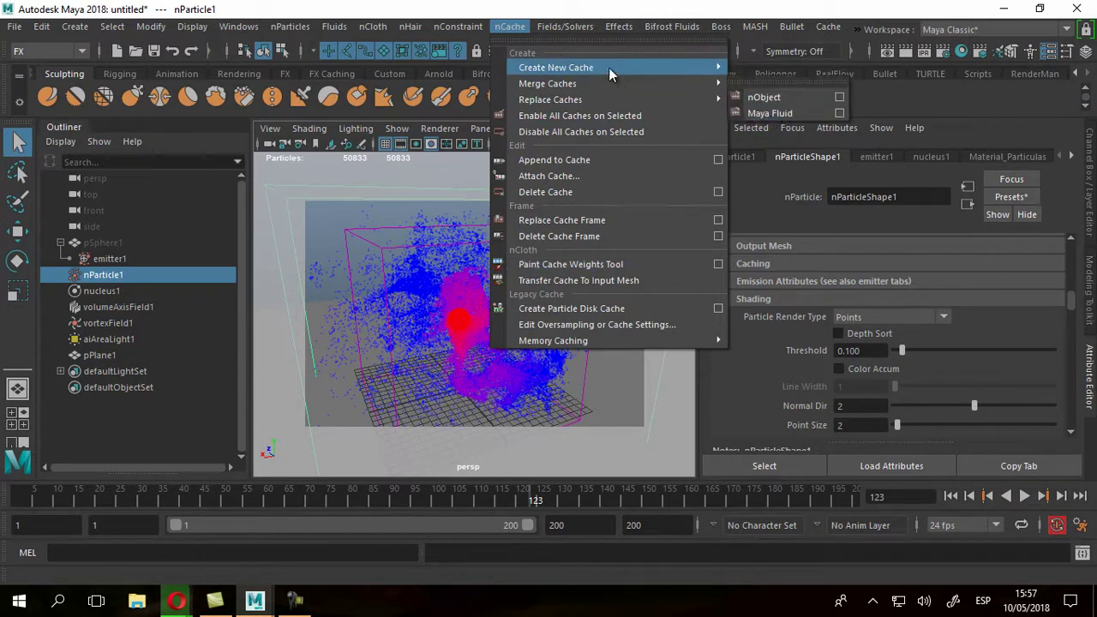
{"action": "left_click", "coordinate": [840, 84]}
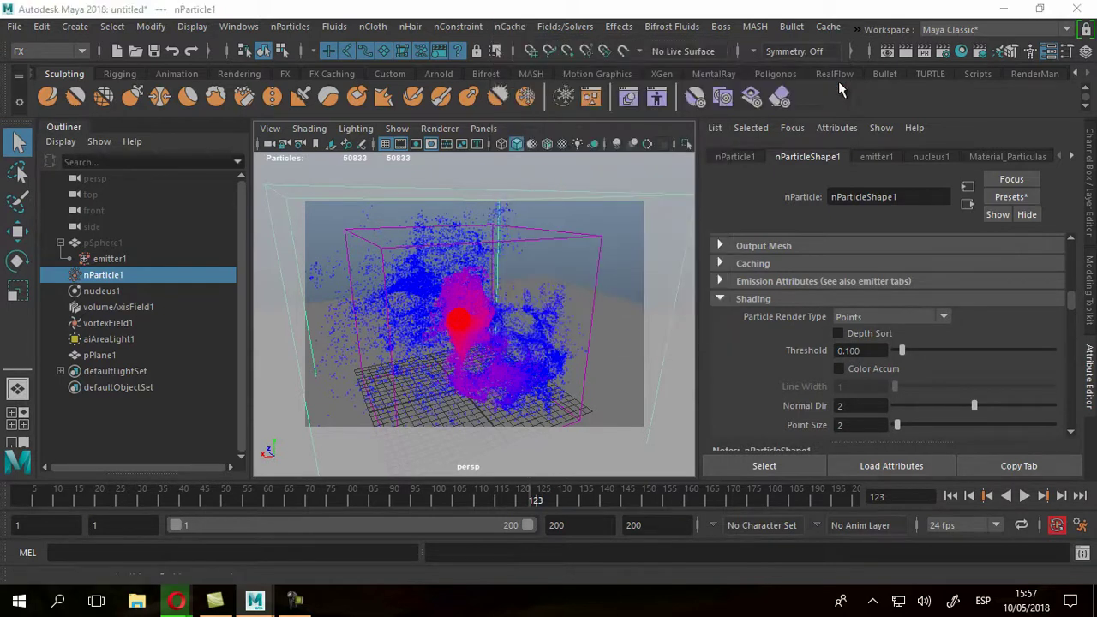
{"action": "left_click_drag", "start_coordinate": [708, 174], "coordinate": [268, 15]}
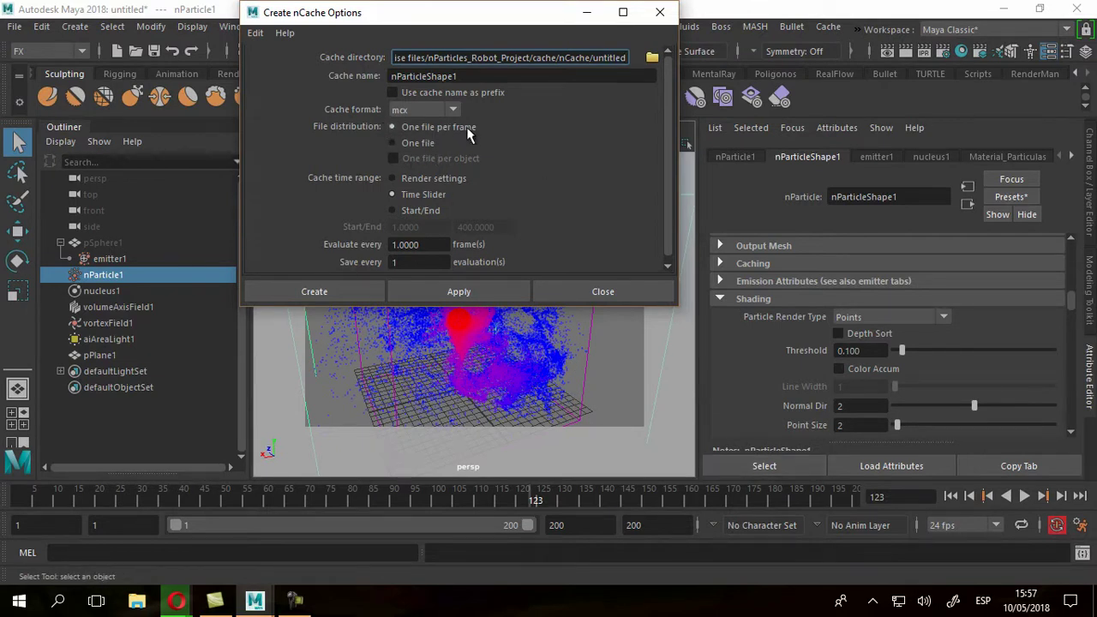
{"action": "left_click", "coordinate": [396, 143]}
{"action": "double_click", "coordinate": [400, 245]}
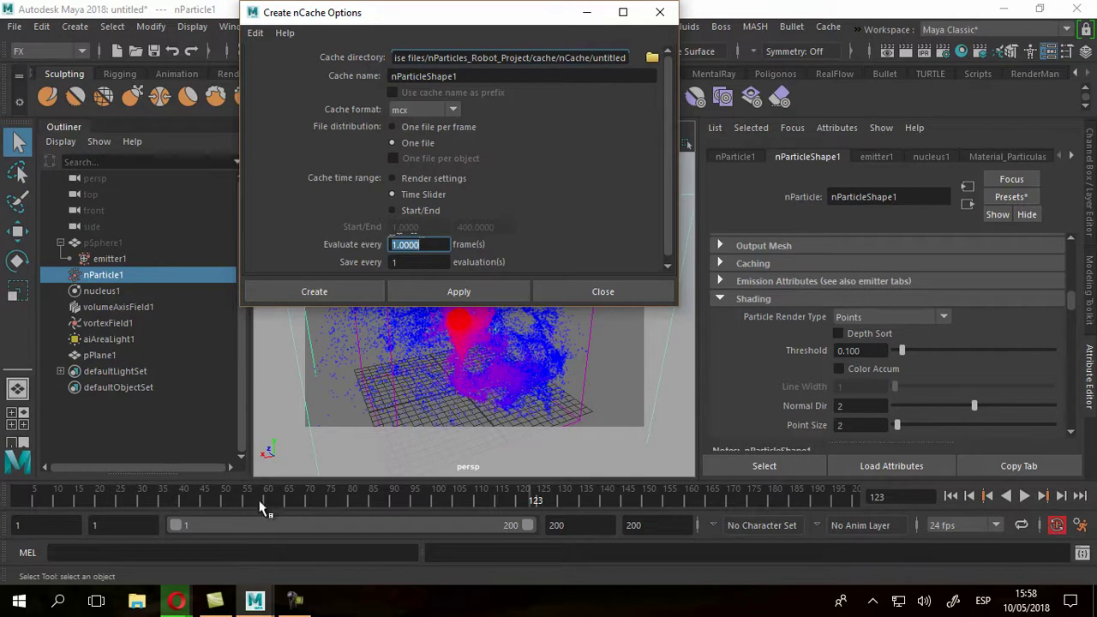
{"action": "left_click", "coordinate": [426, 244]}
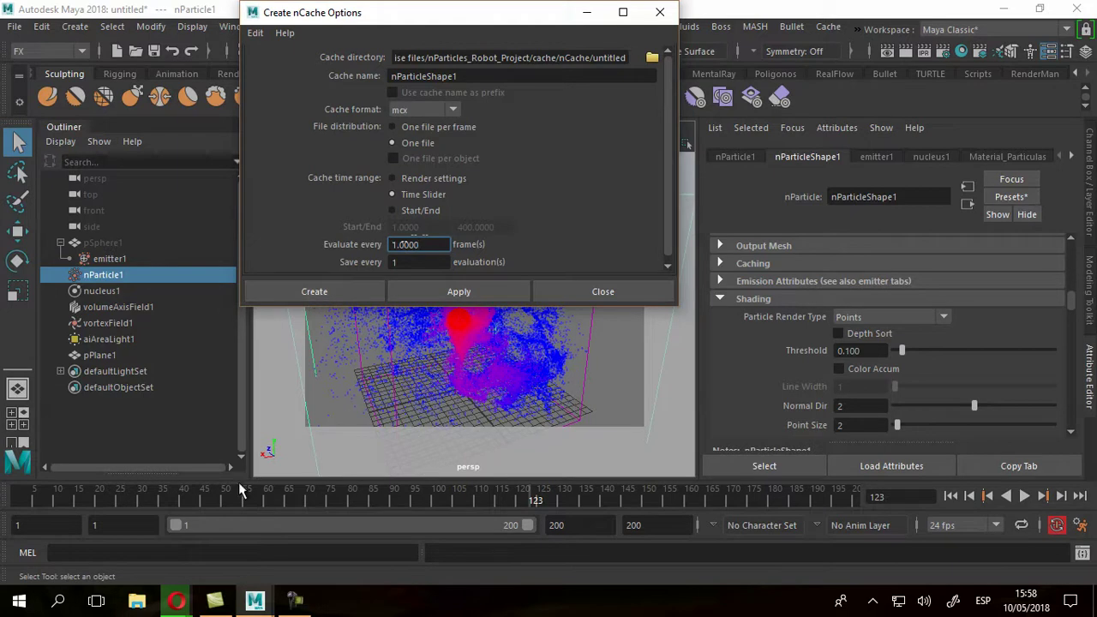
{"action": "left_click", "coordinate": [318, 292]}
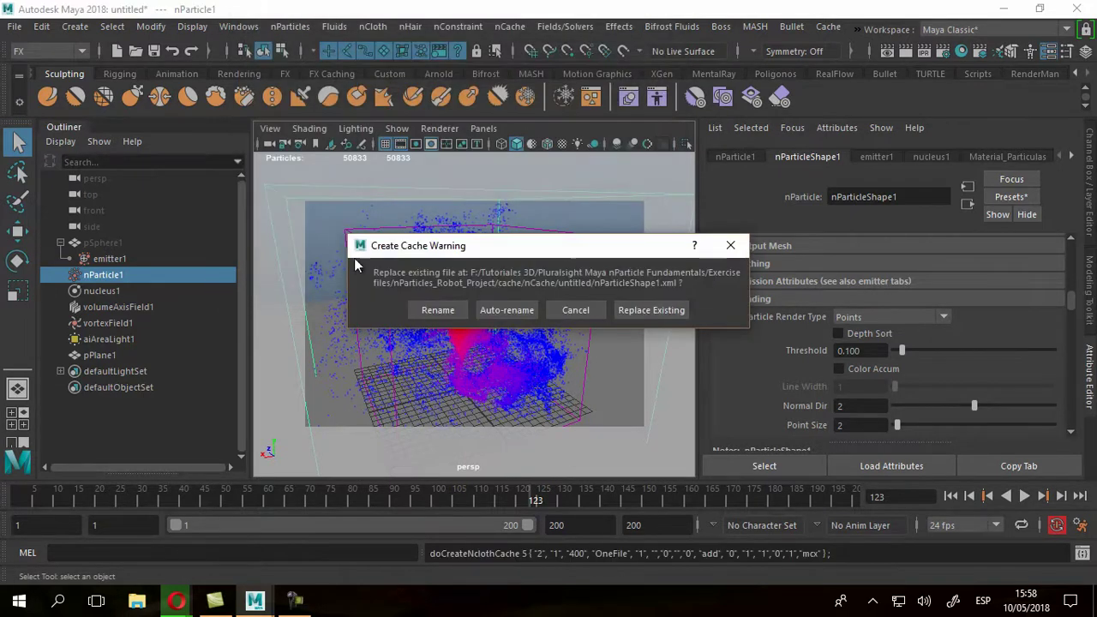
{"action": "left_click", "coordinate": [657, 310]}
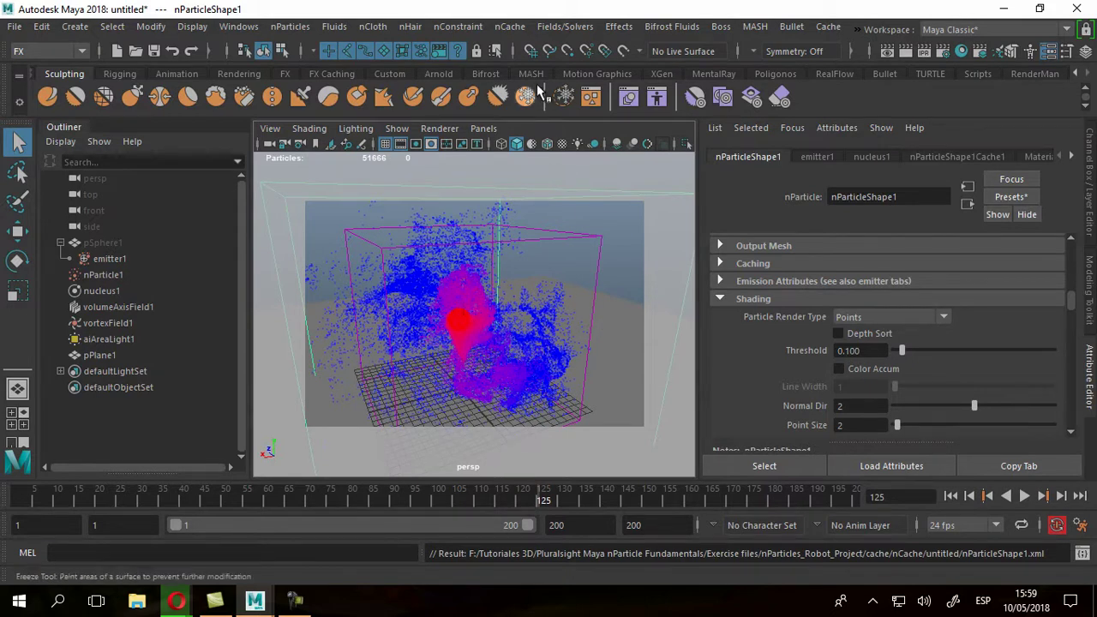
Delete nParticle1's nCache and return to frame 1.
{"action": "left_click", "coordinate": [515, 29]}
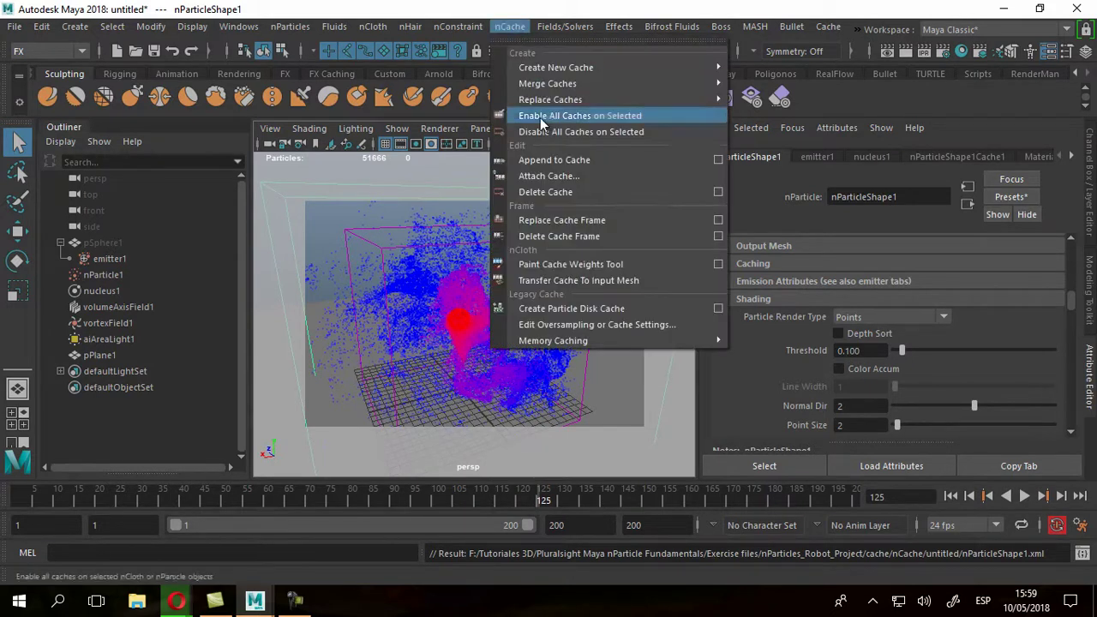
{"action": "left_click", "coordinate": [551, 191]}
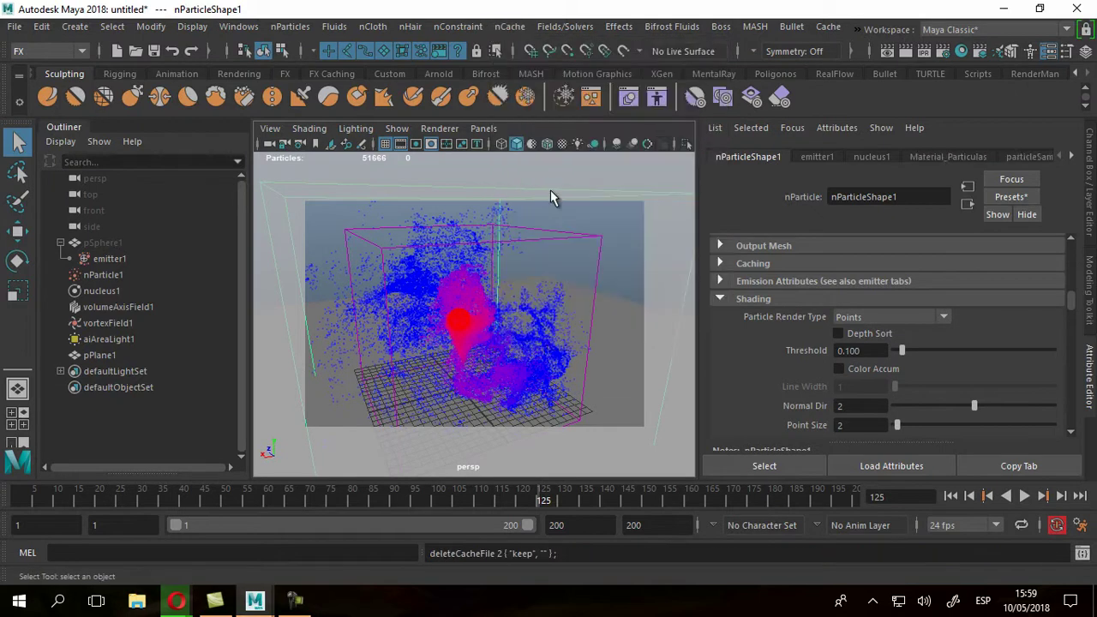
{"action": "left_click", "coordinate": [950, 495]}
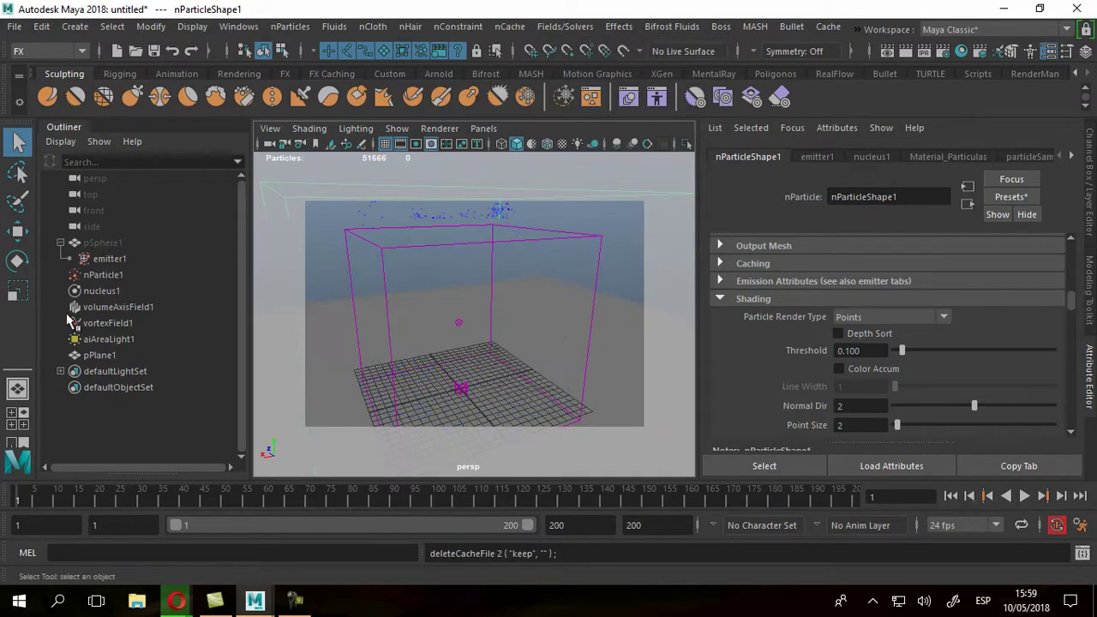
Set emitter1's Rate (Particles/Sec) to 30000.
{"action": "left_click", "coordinate": [108, 259]}
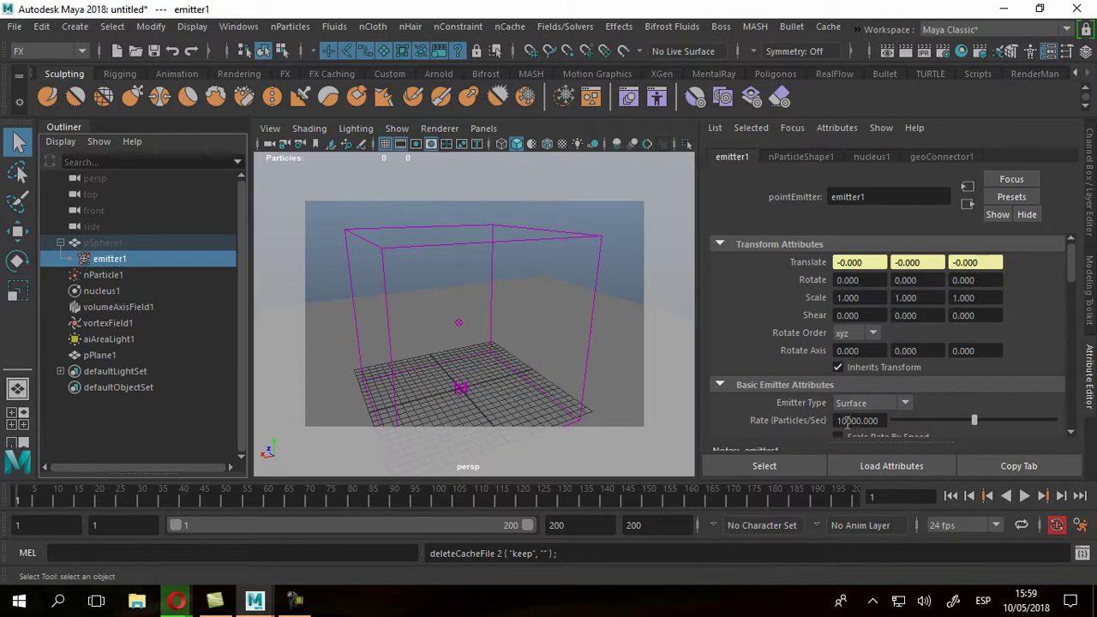
{"action": "left_click_drag", "start_coordinate": [845, 422], "coordinate": [759, 451]}
{"action": "type", "text": "3"}
{"action": "key", "text": "Return"}
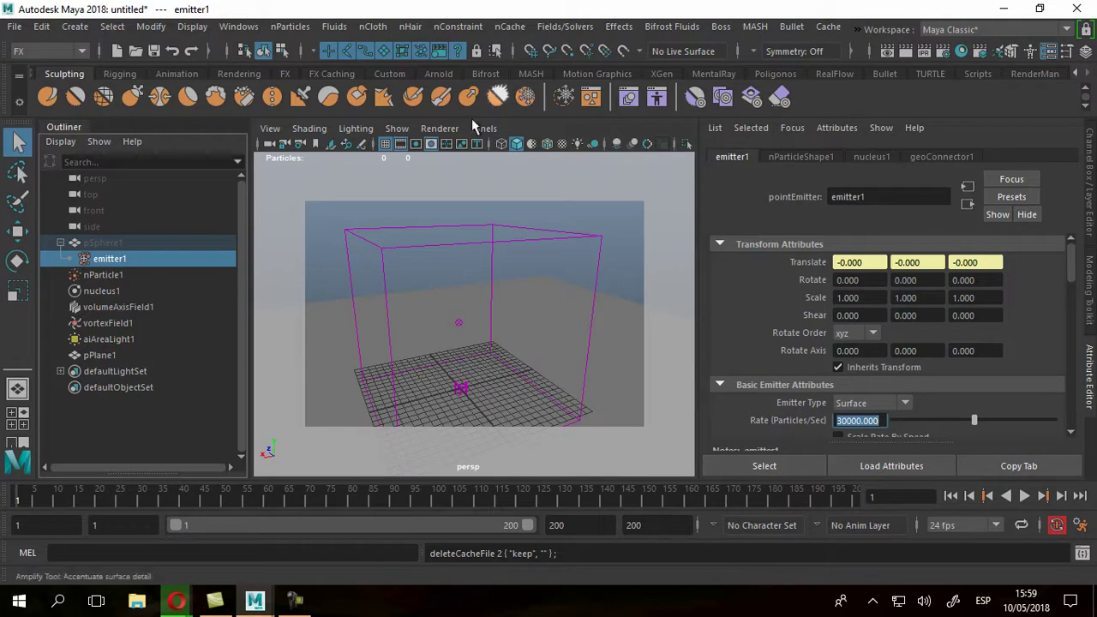
Create a new One file nObject cache for nParticle1 at the current emission rate, replacing the existing cache file.
{"action": "left_click", "coordinate": [107, 275]}
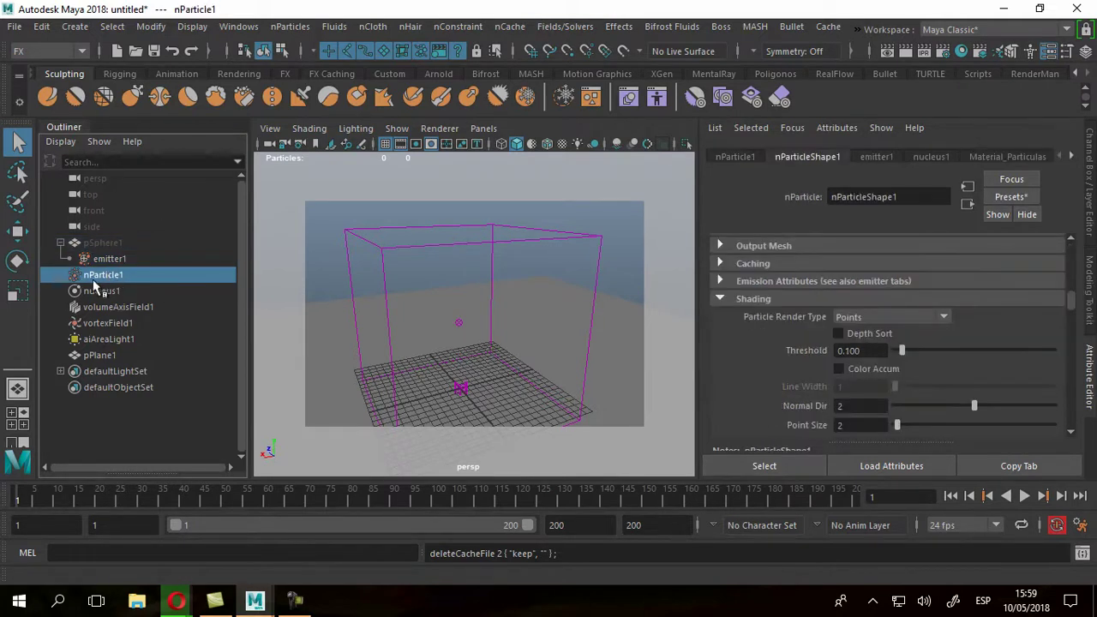
{"action": "left_click", "coordinate": [510, 27]}
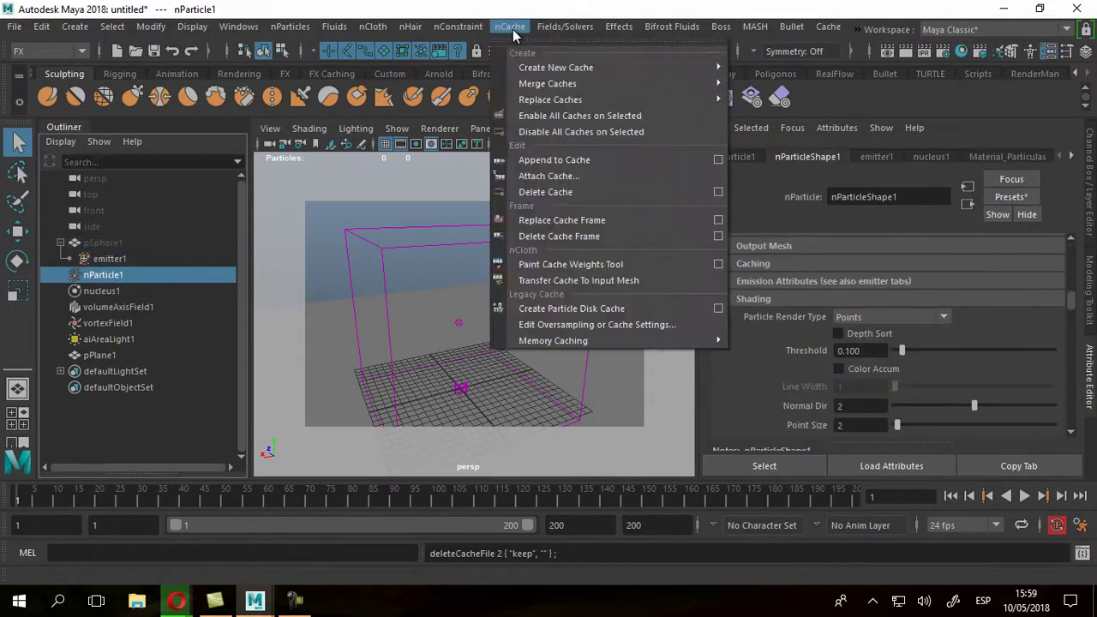
{"action": "mouse_move", "coordinate": [617, 67]}
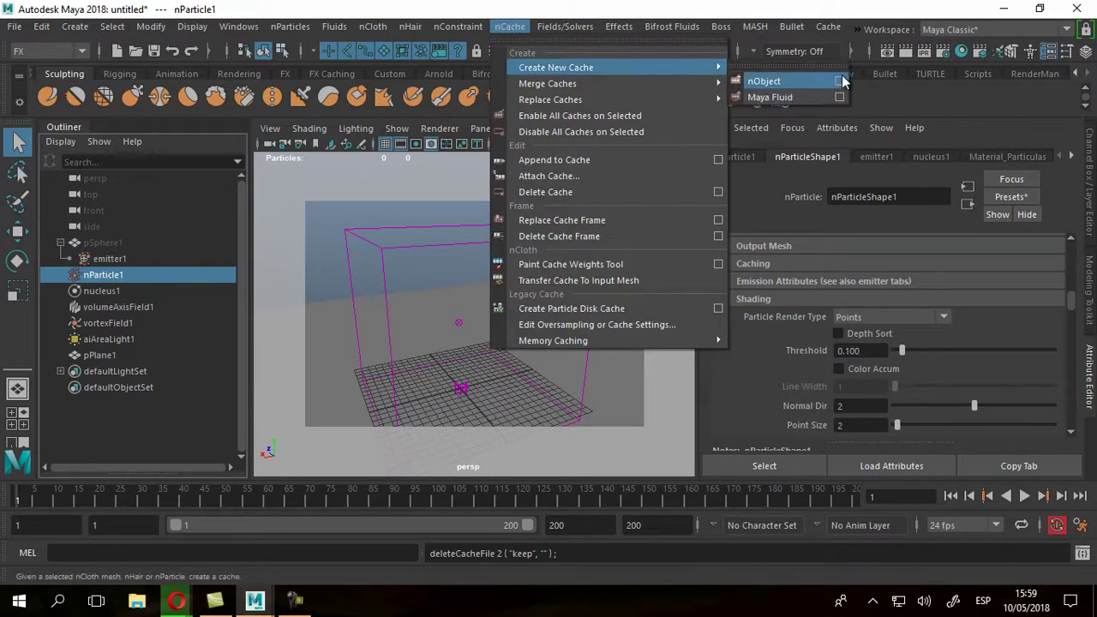
{"action": "left_click", "coordinate": [840, 81]}
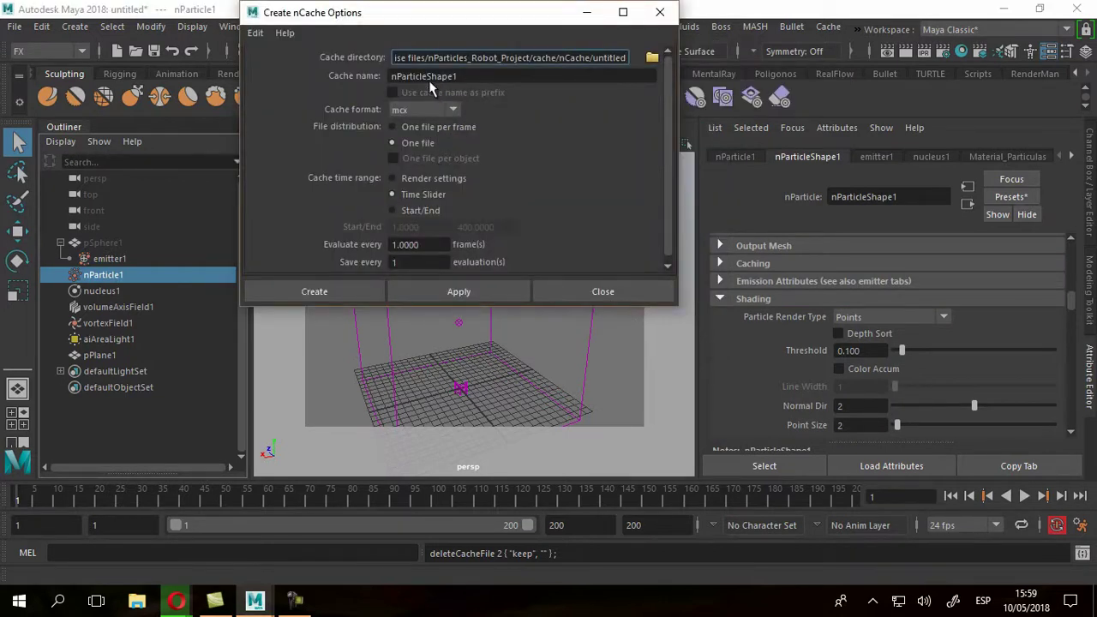
{"action": "left_click", "coordinate": [340, 297]}
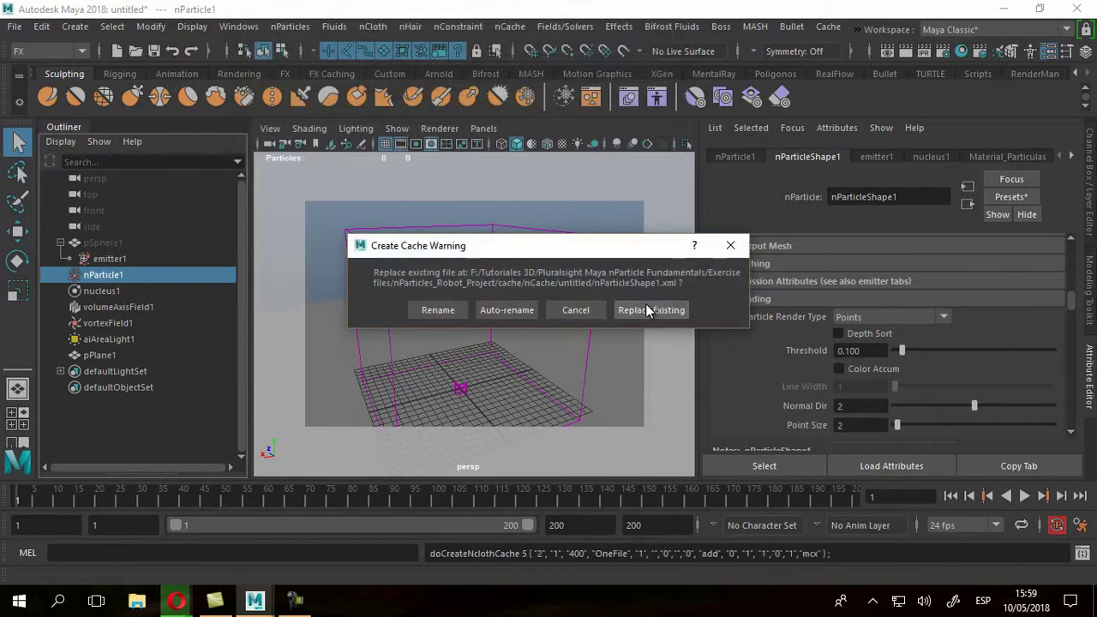
{"action": "left_click", "coordinate": [648, 310]}
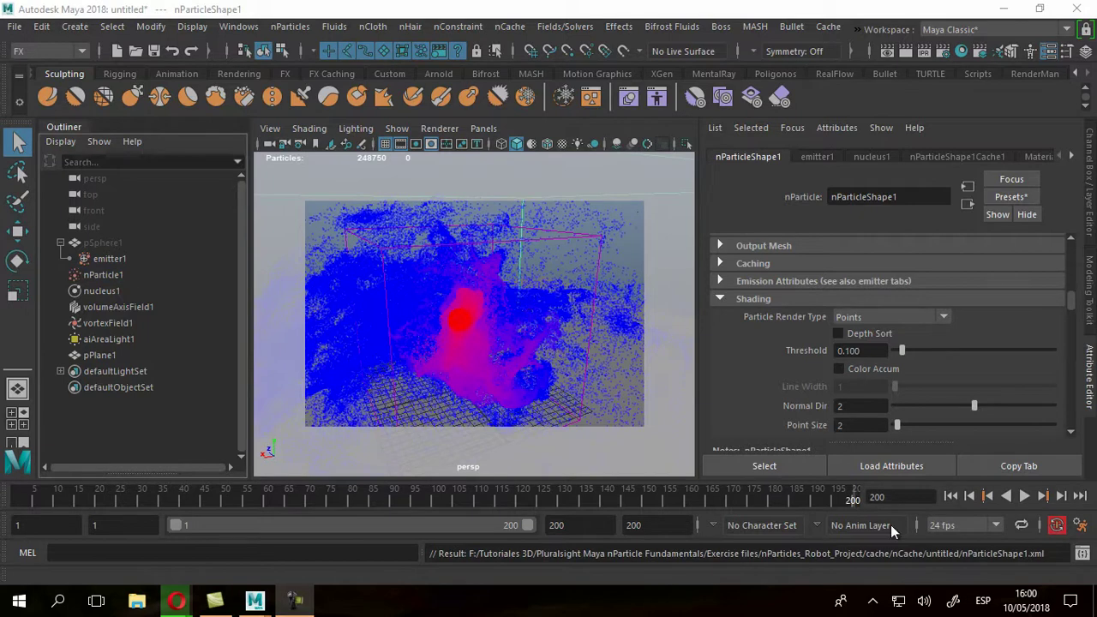
Go to frame 138, render the cached particles with Arnold, and examine the denser cloud up close.
{"action": "left_click_drag", "start_coordinate": [843, 497], "coordinate": [598, 501]}
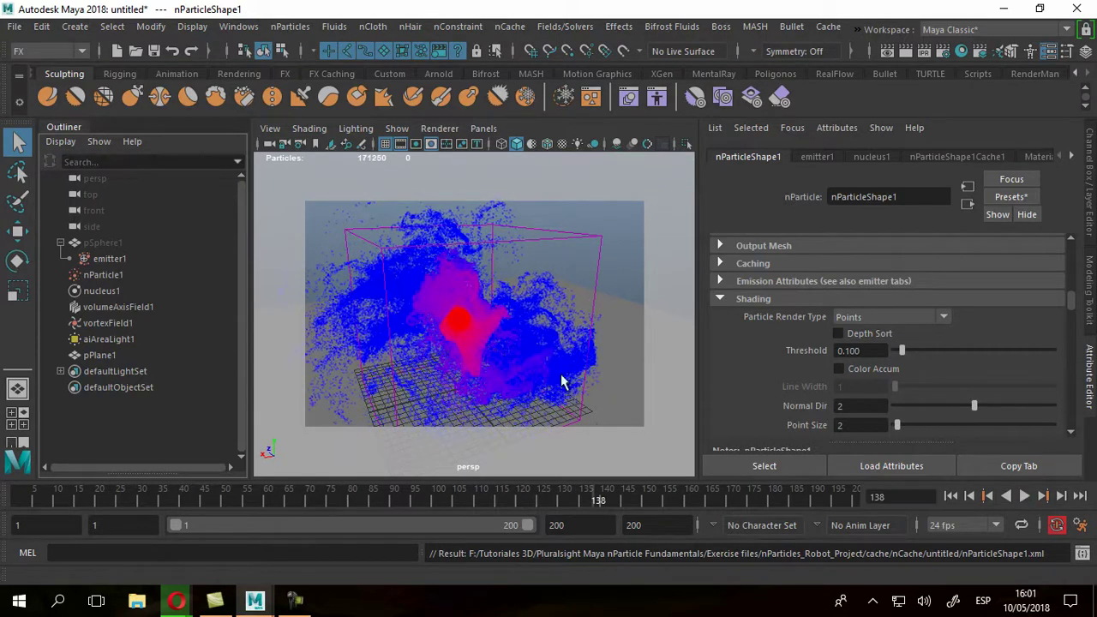
{"action": "middle_click_drag", "start_coordinate": [568, 358], "coordinate": [539, 365], "text": "alt"}
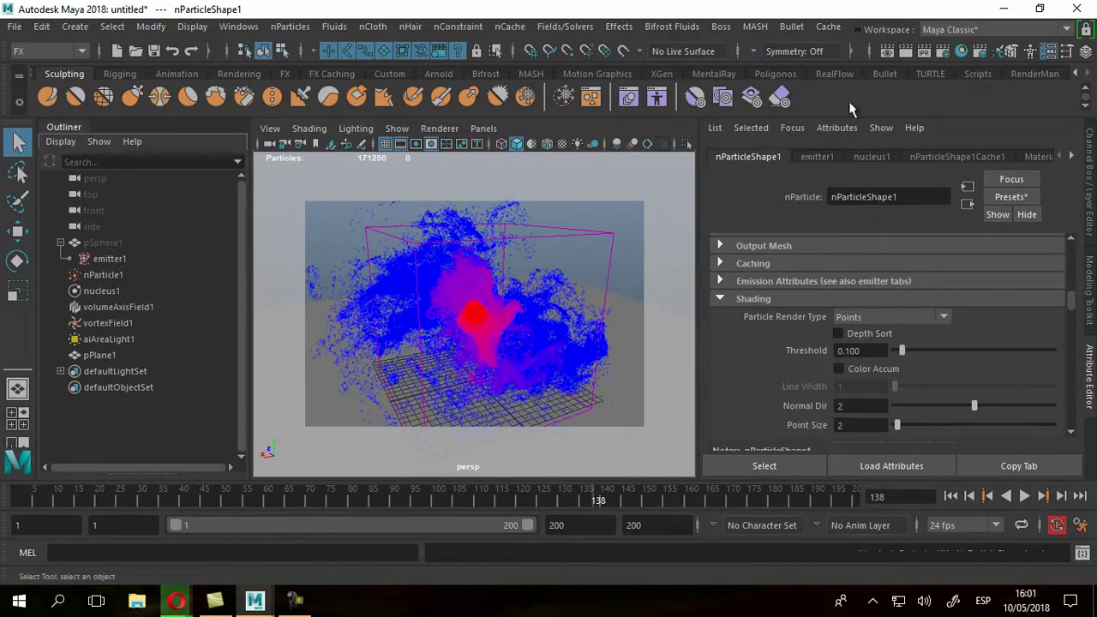
{"action": "left_click", "coordinate": [888, 51]}
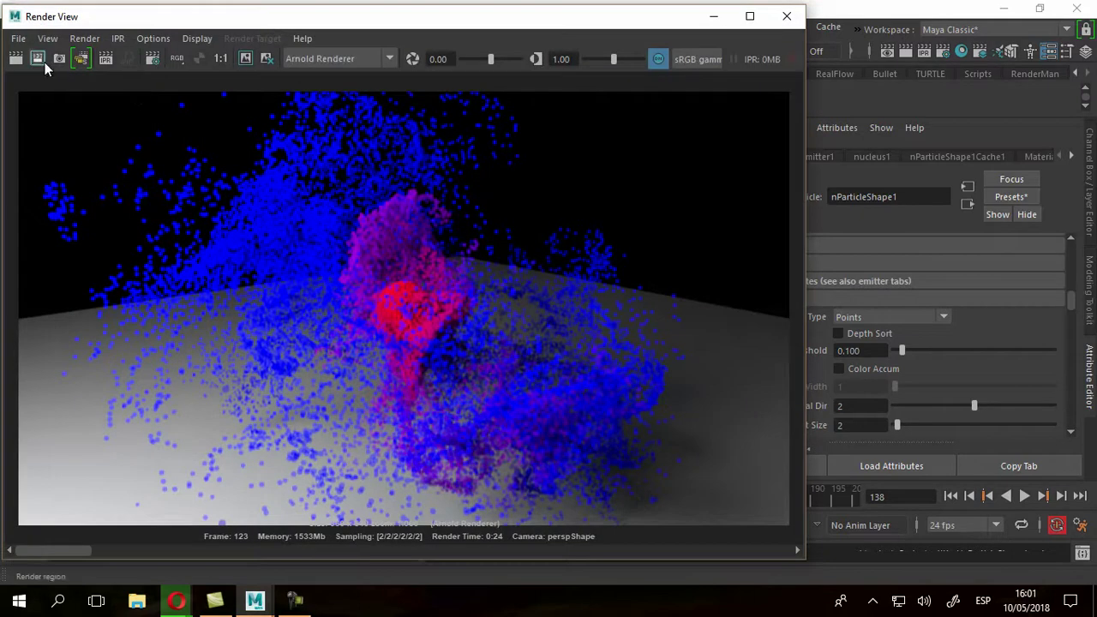
{"action": "left_click", "coordinate": [16, 58]}
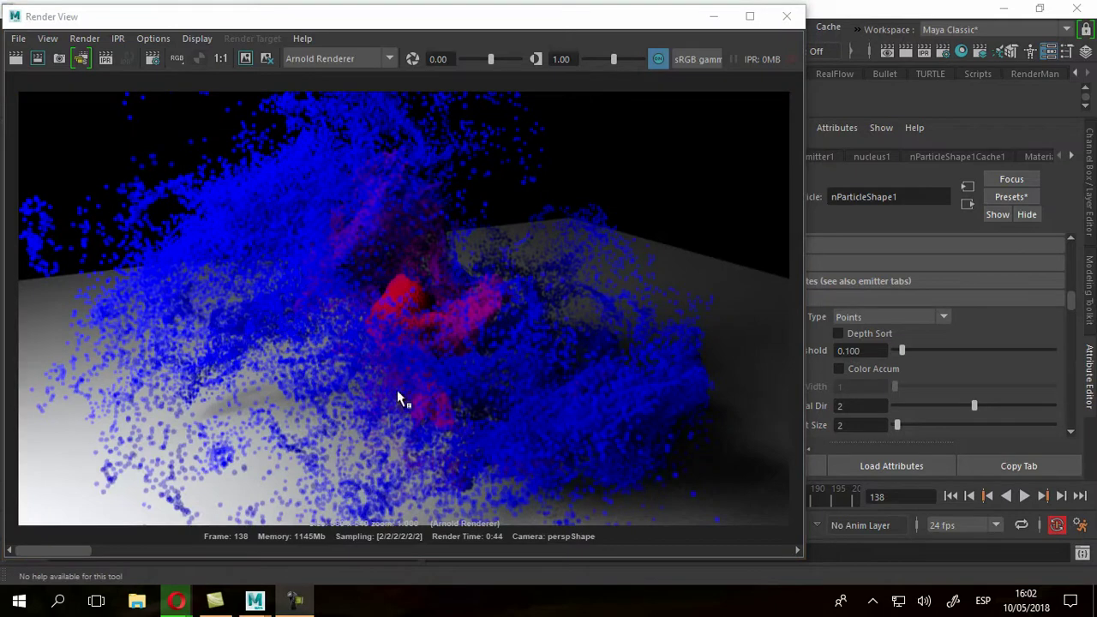
{"action": "scroll", "coordinate": [183, 367], "scroll_direction": "up", "scroll_amount": 3}
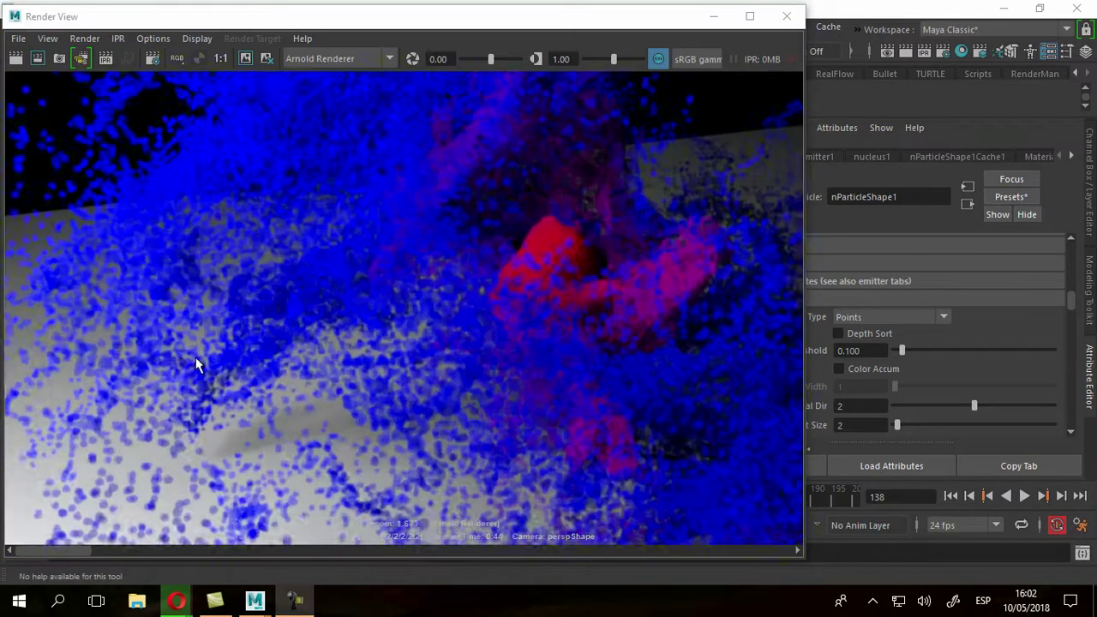
Inspect the denser particle render at several zoom levels and close the render window.
{"action": "scroll", "coordinate": [181, 365], "scroll_direction": "up", "scroll_amount": 1}
{"action": "scroll", "coordinate": [353, 367], "scroll_direction": "down", "scroll_amount": 4}
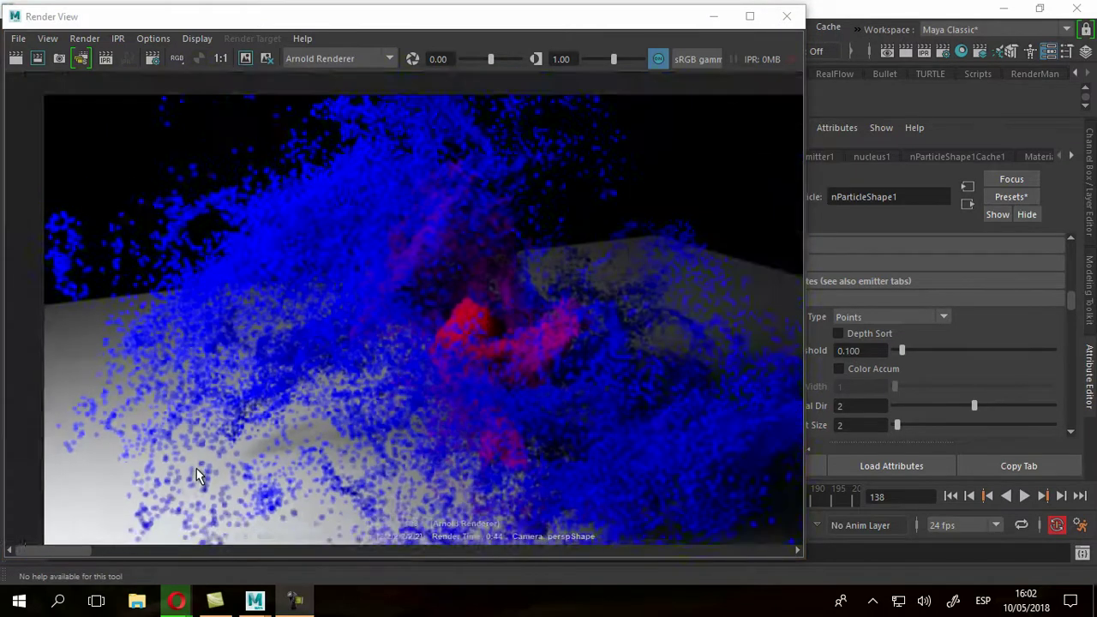
{"action": "scroll", "coordinate": [196, 470], "scroll_direction": "up", "scroll_amount": 3}
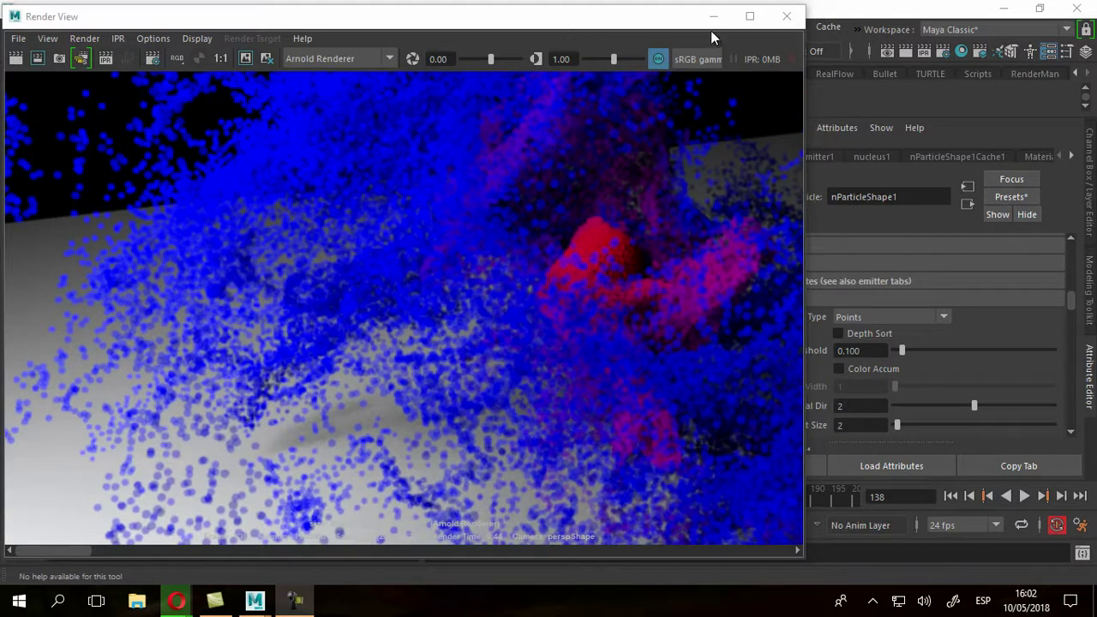
{"action": "scroll", "coordinate": [504, 255], "scroll_direction": "down", "scroll_amount": 2}
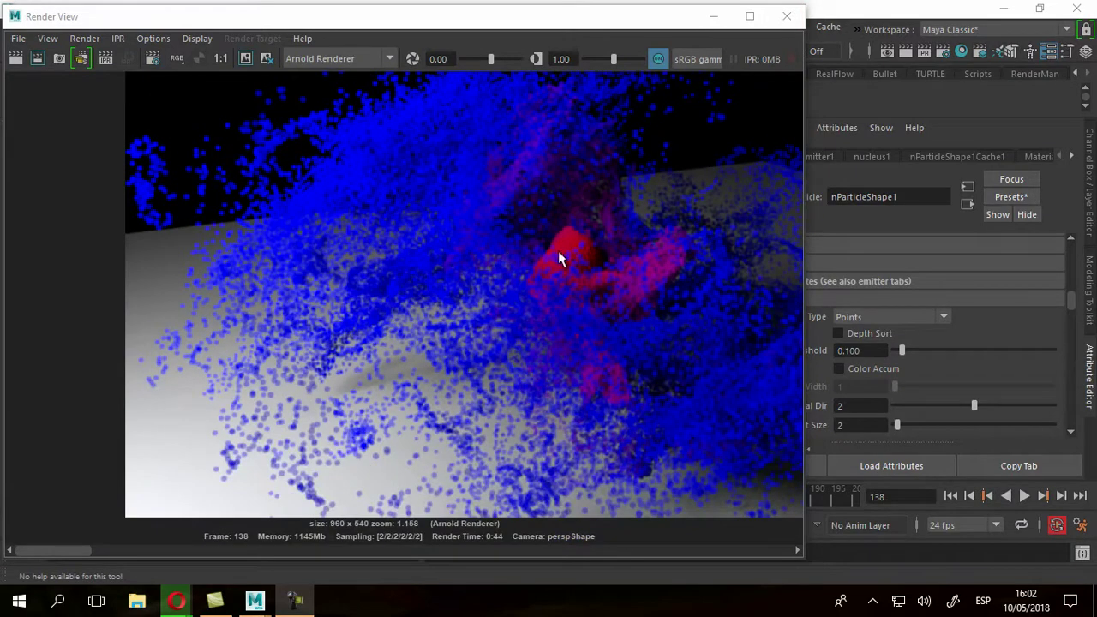
{"action": "left_click", "coordinate": [787, 16]}
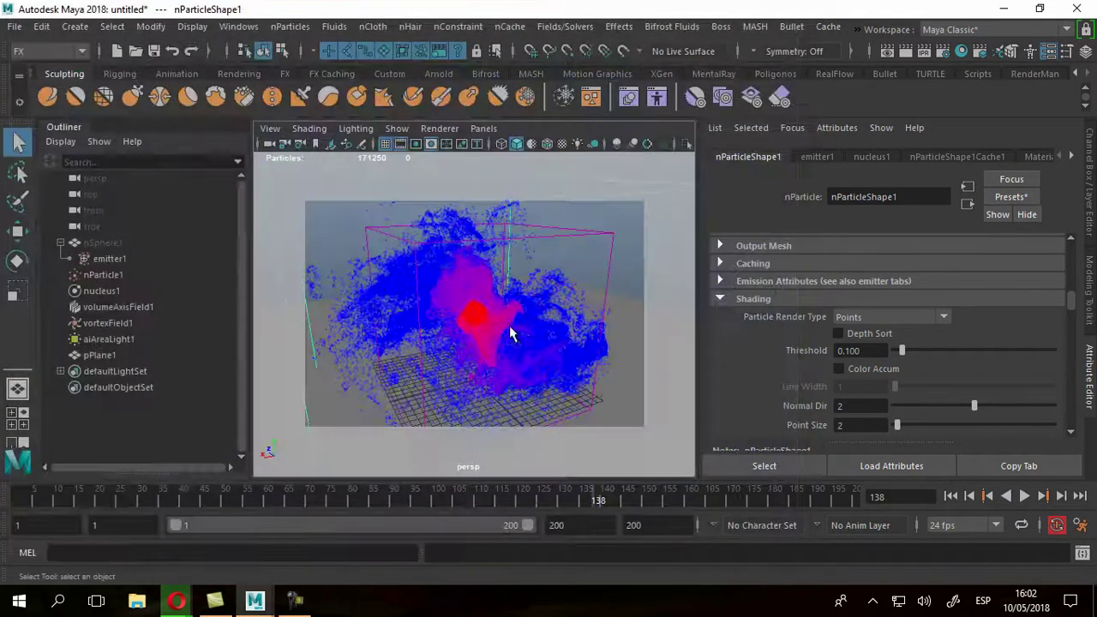
Enable Interpolated Motion Blur in nParticle1's Arnold attributes.
{"action": "left_click", "coordinate": [101, 291]}
{"action": "left_click", "coordinate": [100, 276]}
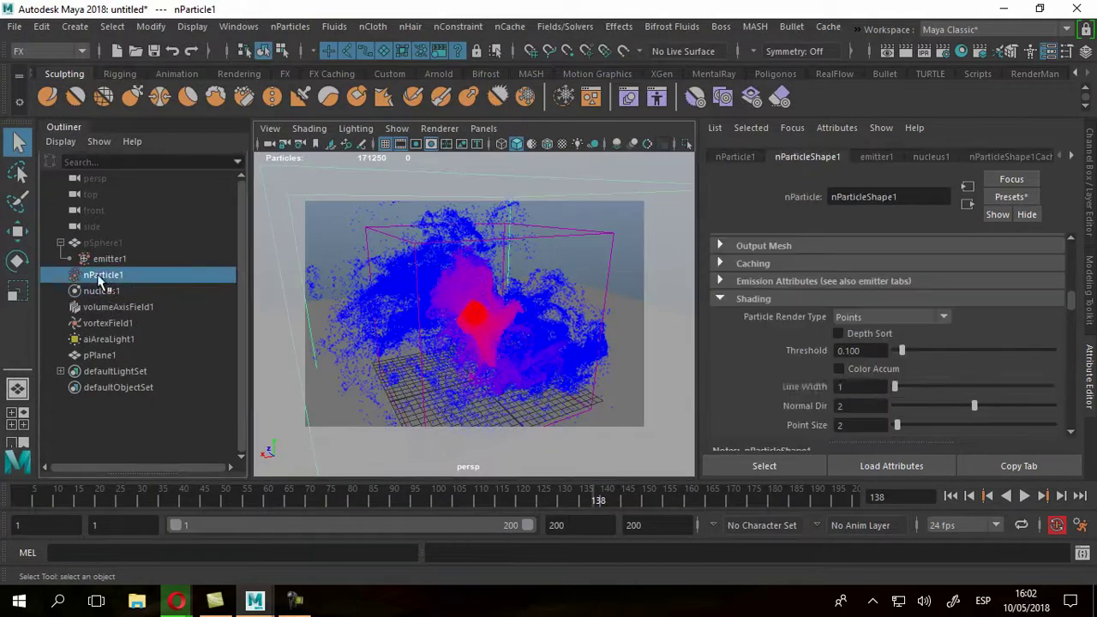
{"action": "left_click", "coordinate": [1074, 317]}
{"action": "left_click_drag", "start_coordinate": [1074, 317], "coordinate": [1077, 381]}
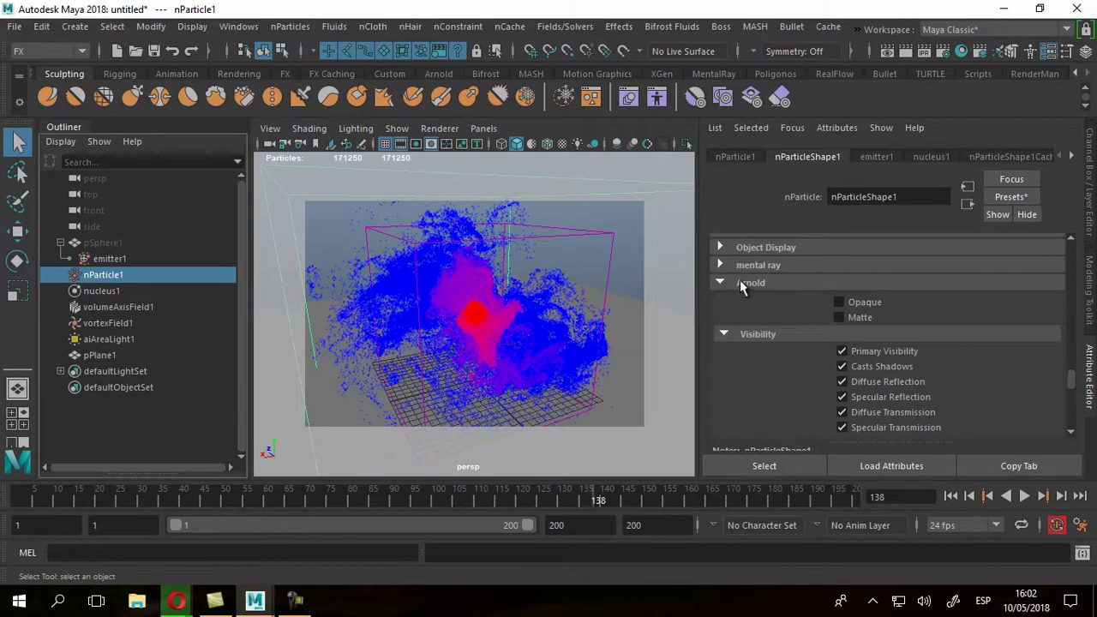
{"action": "scroll", "coordinate": [820, 303], "scroll_direction": "down", "scroll_amount": 5}
{"action": "scroll", "coordinate": [820, 302], "scroll_direction": "down", "scroll_amount": 3}
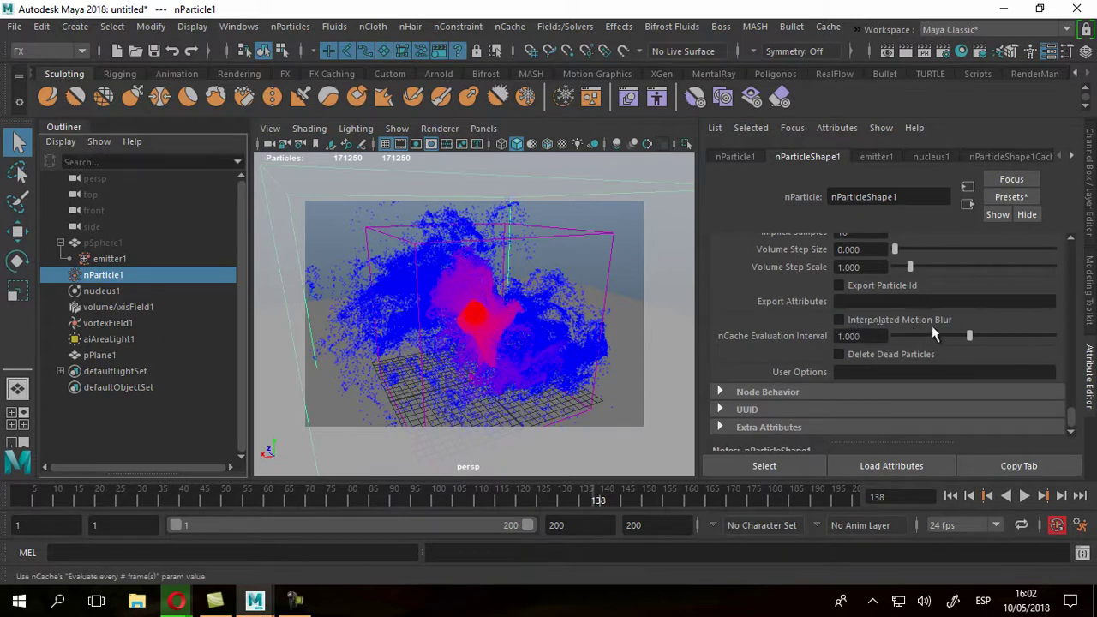
{"action": "left_click", "coordinate": [840, 319]}
Compare the new nObject cache's Evaluate every option with nParticleShape1's nCache Evaluation Interval, without creating a cache.
{"action": "left_click", "coordinate": [513, 28]}
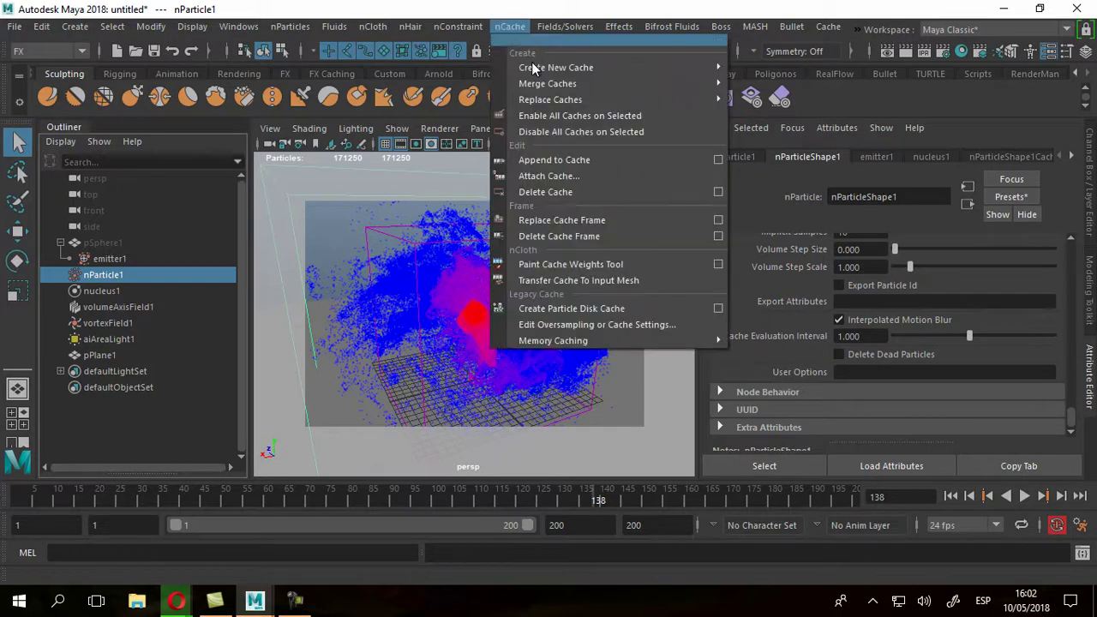
{"action": "mouse_move", "coordinate": [534, 68]}
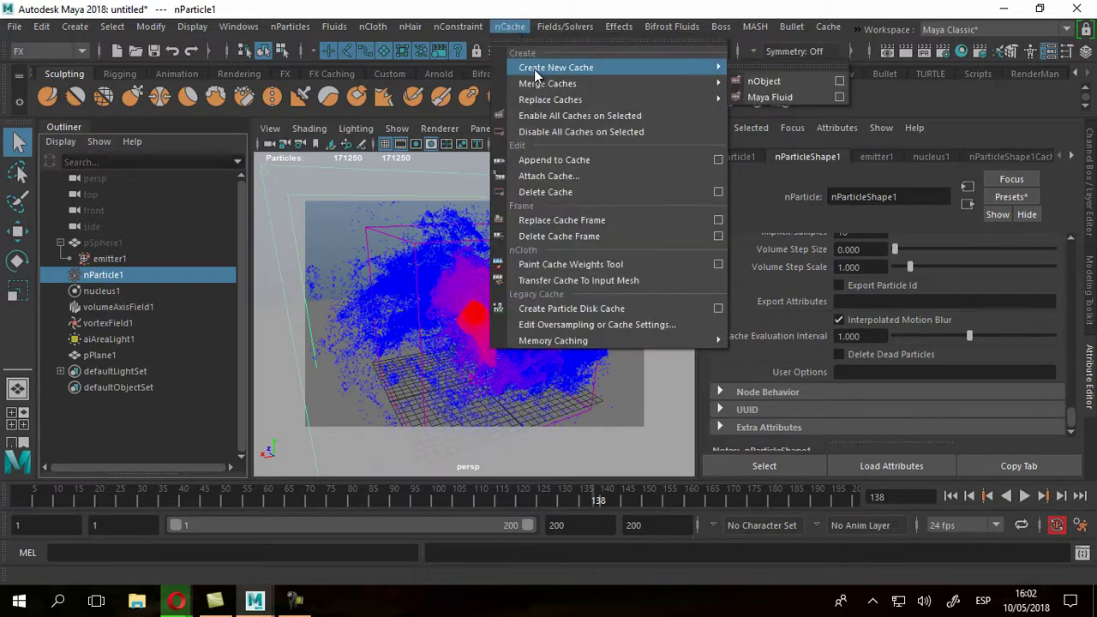
{"action": "left_click", "coordinate": [838, 81]}
{"action": "left_click_drag", "start_coordinate": [521, 19], "coordinate": [546, 140]}
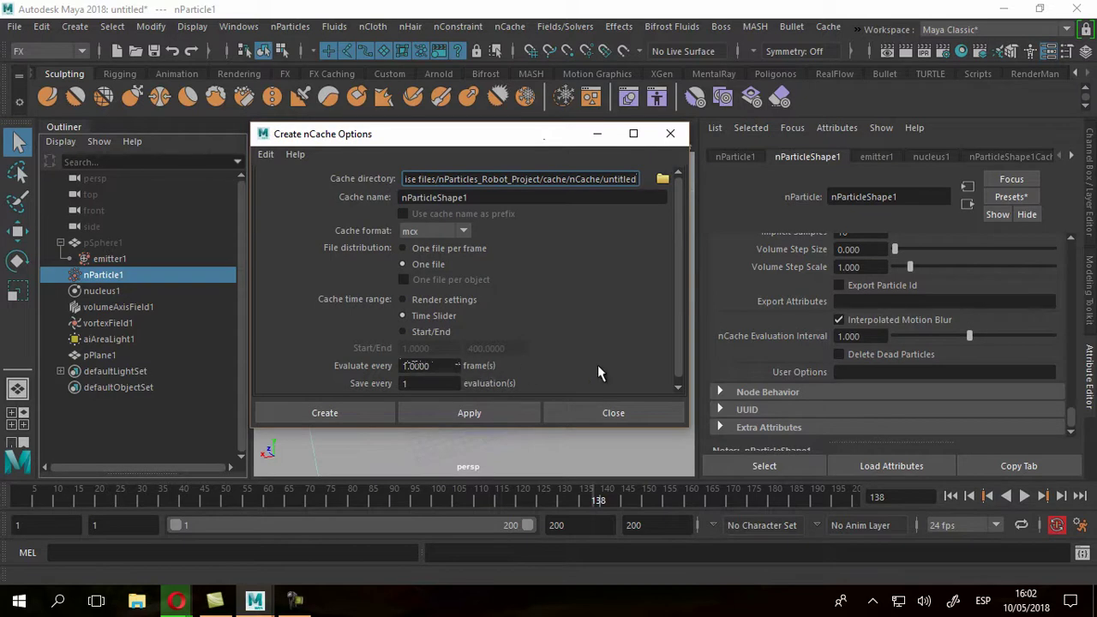
{"action": "left_click_drag", "start_coordinate": [862, 336], "coordinate": [840, 337]}
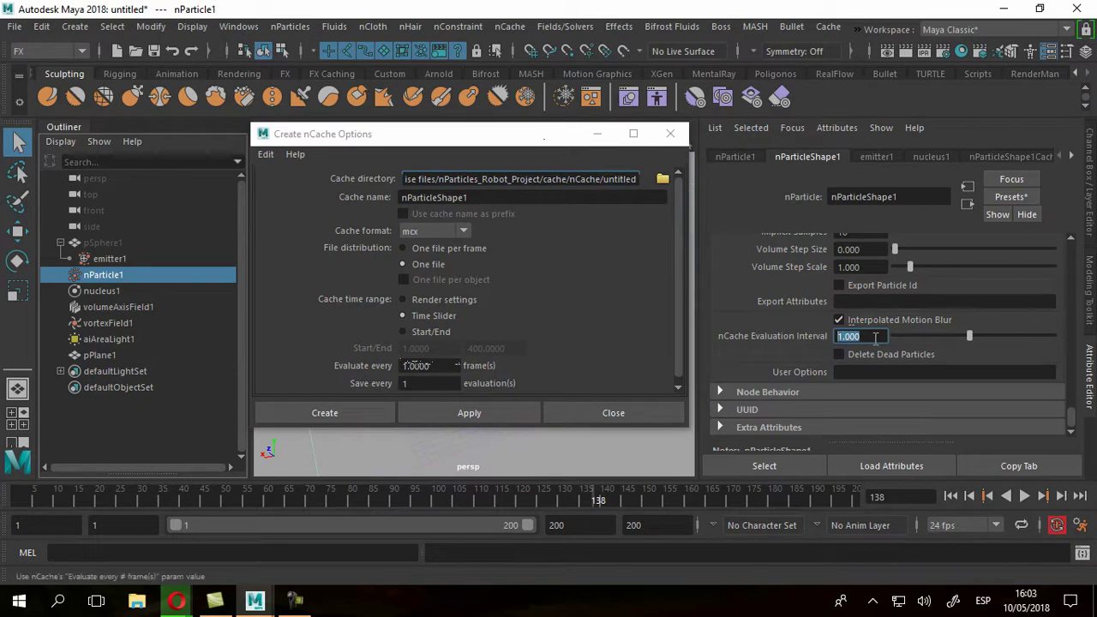
{"action": "left_click_drag", "start_coordinate": [431, 366], "coordinate": [399, 367]}
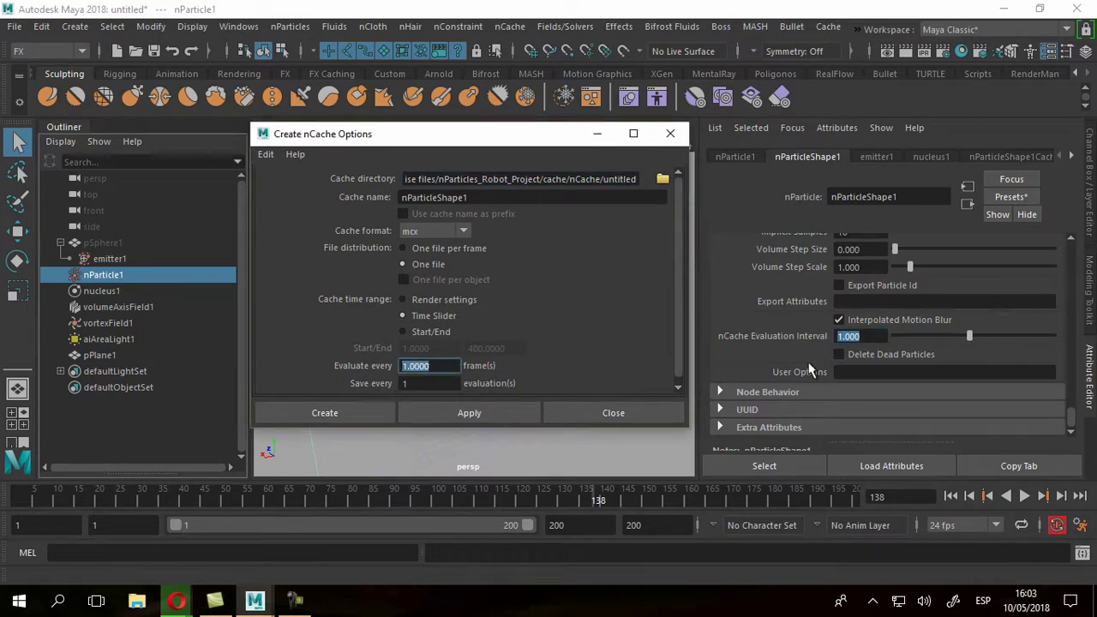
{"action": "left_click_drag", "start_coordinate": [861, 337], "coordinate": [835, 337]}
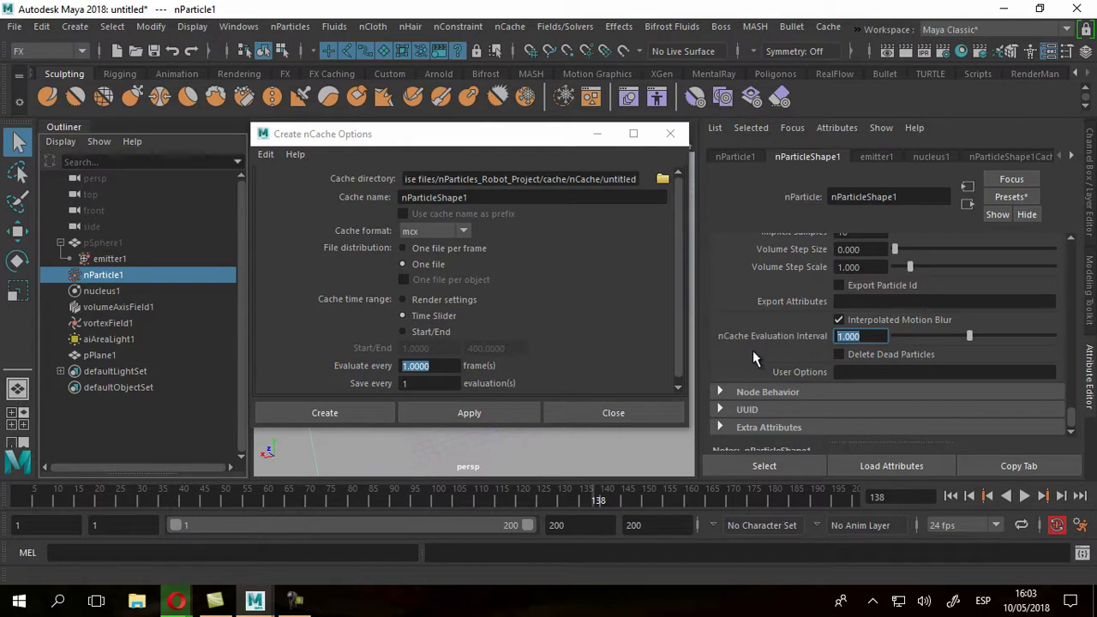
{"action": "left_click", "coordinate": [852, 336]}
{"action": "left_click_drag", "start_coordinate": [434, 369], "coordinate": [392, 372]}
{"action": "left_click_drag", "start_coordinate": [862, 335], "coordinate": [752, 360]}
{"action": "left_click_drag", "start_coordinate": [443, 371], "coordinate": [332, 371]}
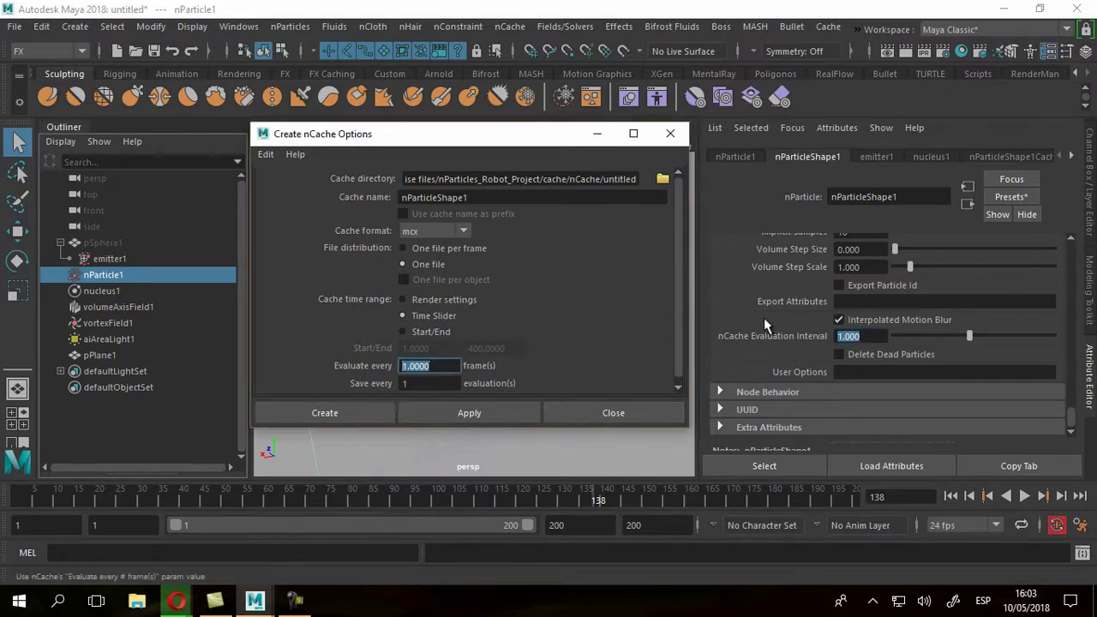
{"action": "left_click", "coordinate": [670, 134]}
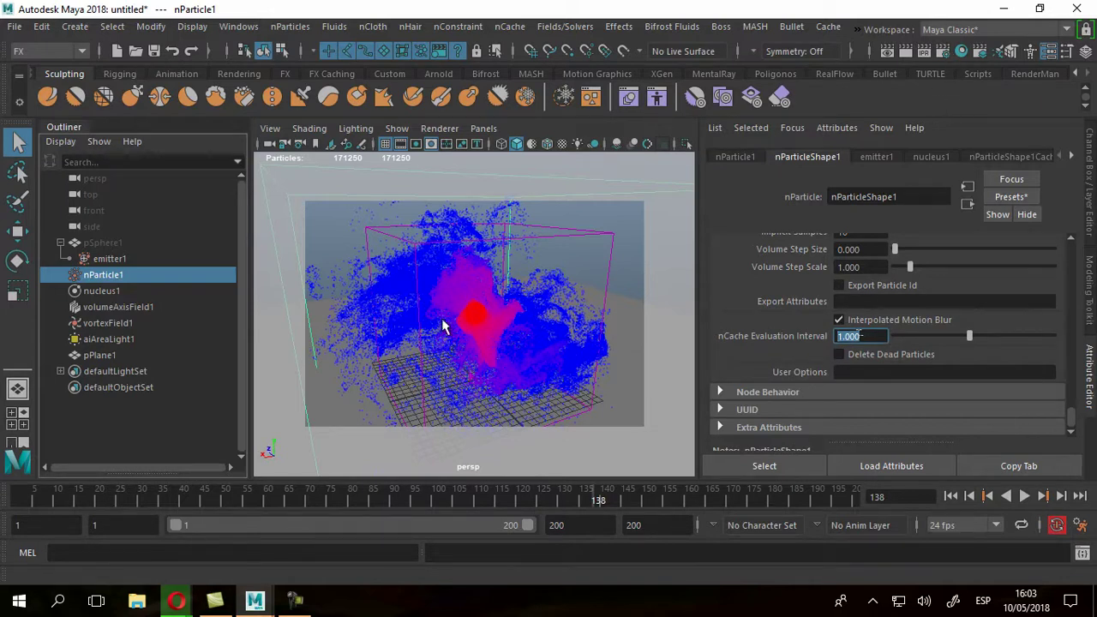
Enable Motion Blur in the Arnold render settings.
{"action": "left_click", "coordinate": [943, 52]}
{"action": "left_click_drag", "start_coordinate": [462, 30], "coordinate": [850, 27]}
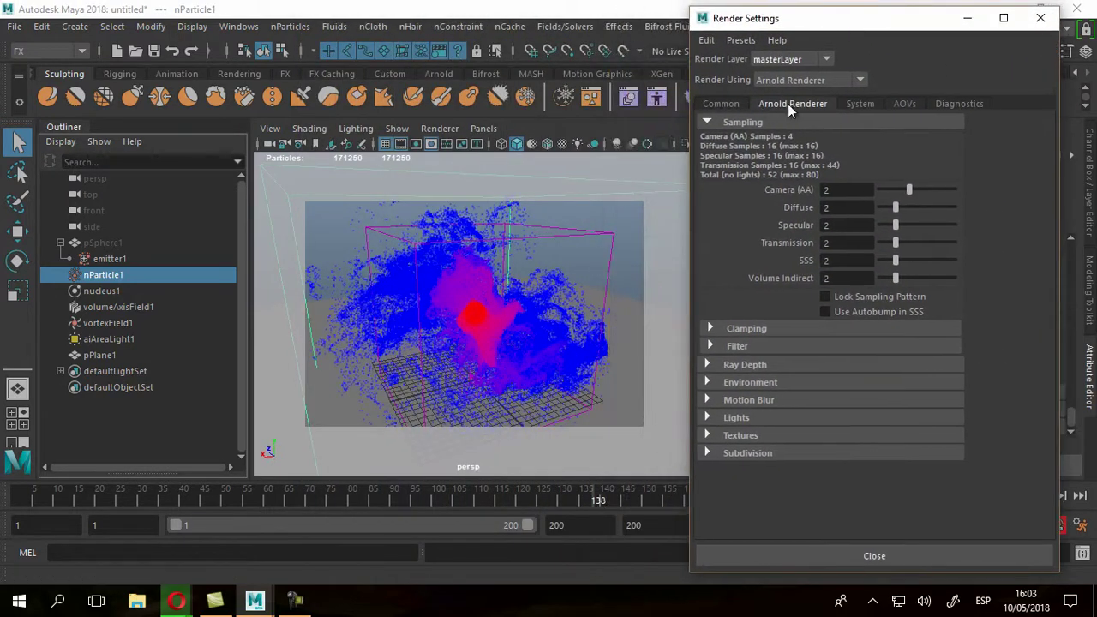
{"action": "left_click", "coordinate": [707, 400]}
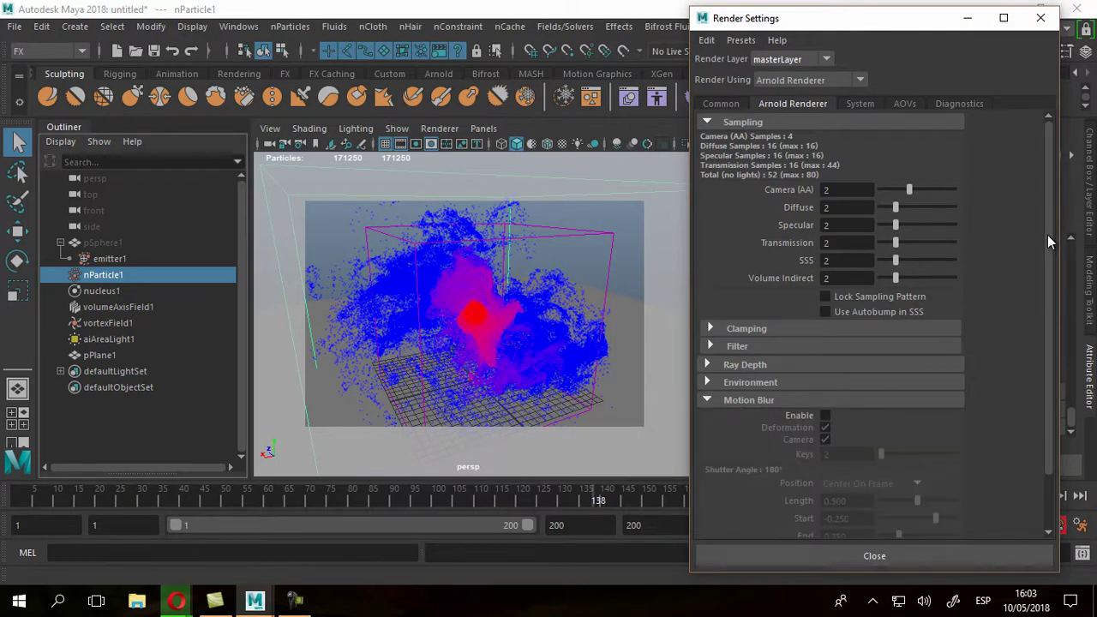
{"action": "left_click_drag", "start_coordinate": [1048, 226], "coordinate": [1047, 354]}
{"action": "left_click", "coordinate": [826, 353]}
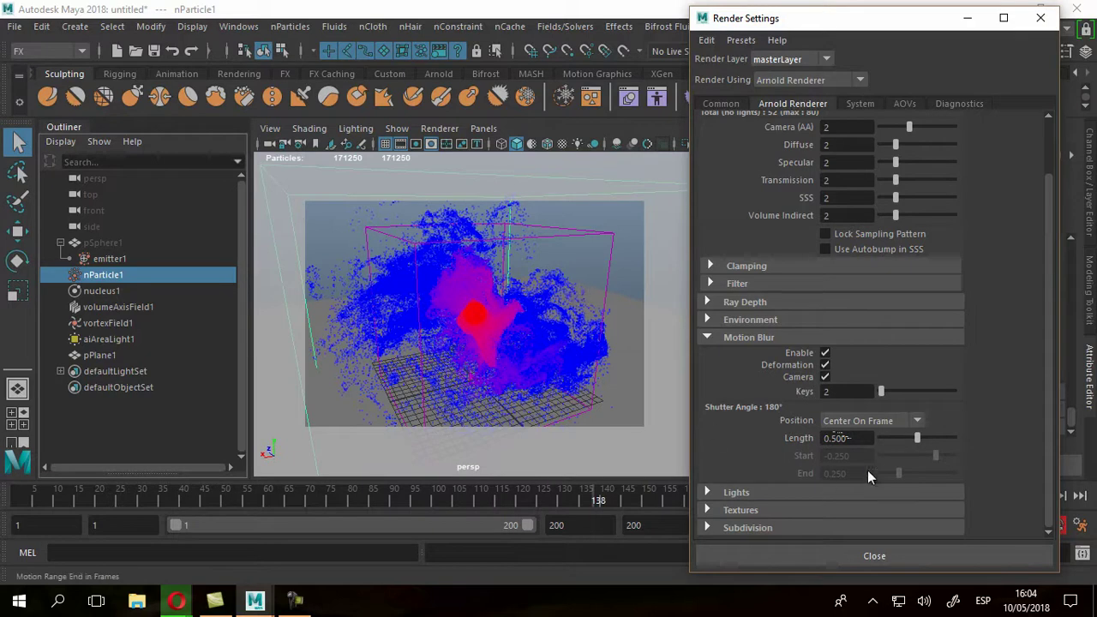
Set the motion blur Length to 1 and check it against the particle shape's nCache Evaluation Interval.
{"action": "left_click_drag", "start_coordinate": [848, 438], "coordinate": [619, 491]}
{"action": "type", "text": "1"}
{"action": "key", "text": "Return"}
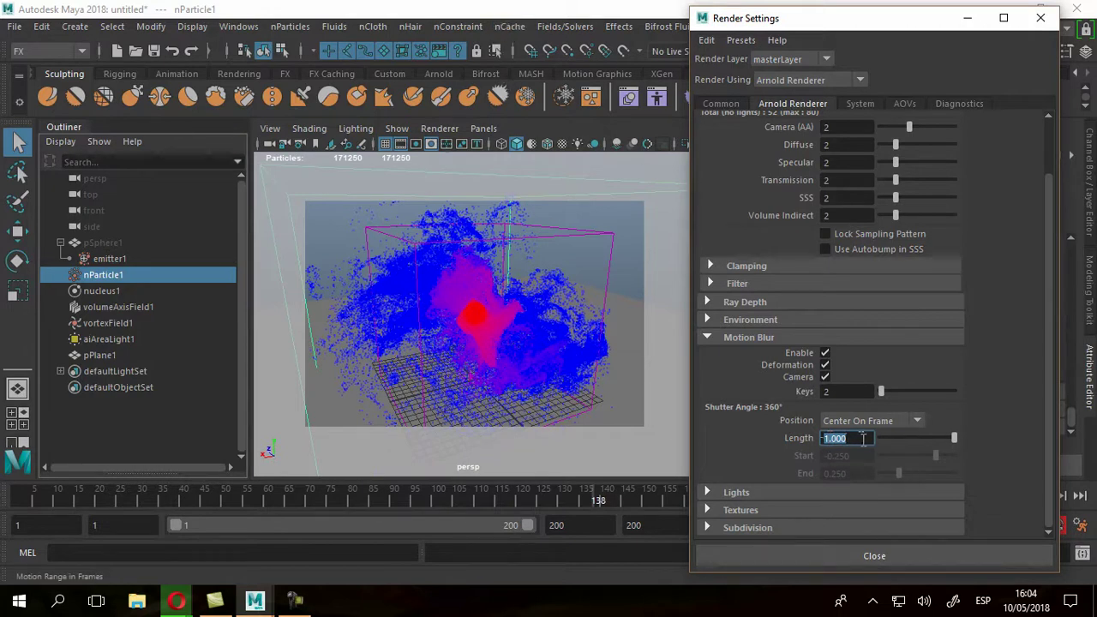
{"action": "left_click_drag", "start_coordinate": [884, 28], "coordinate": [511, 20]}
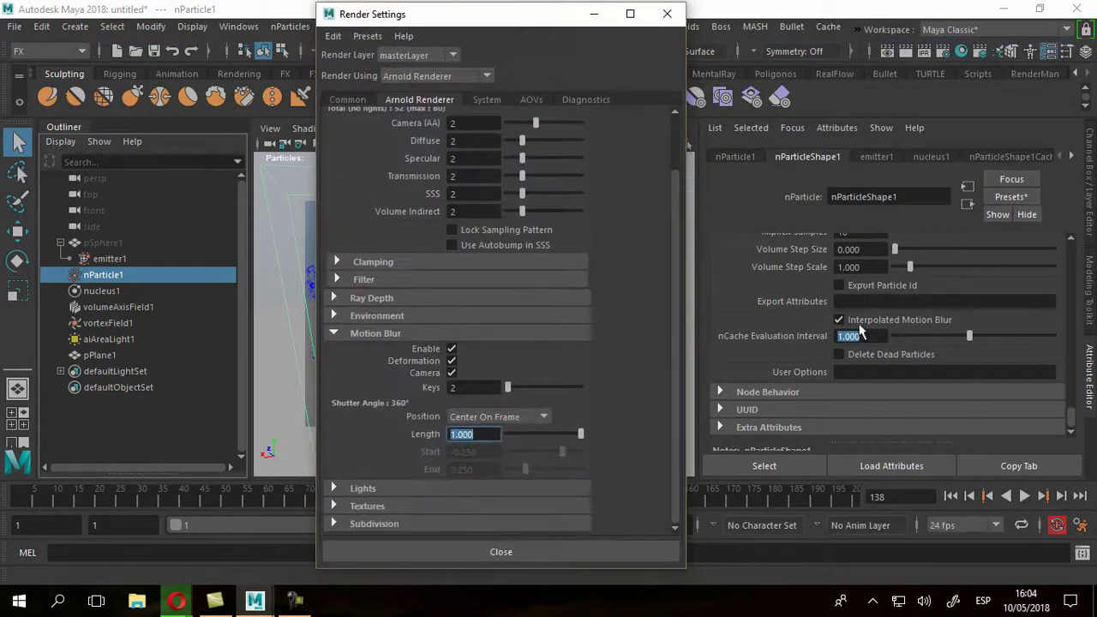
{"action": "left_click_drag", "start_coordinate": [478, 435], "coordinate": [415, 451]}
{"action": "left_click_drag", "start_coordinate": [518, 26], "coordinate": [894, 24]}
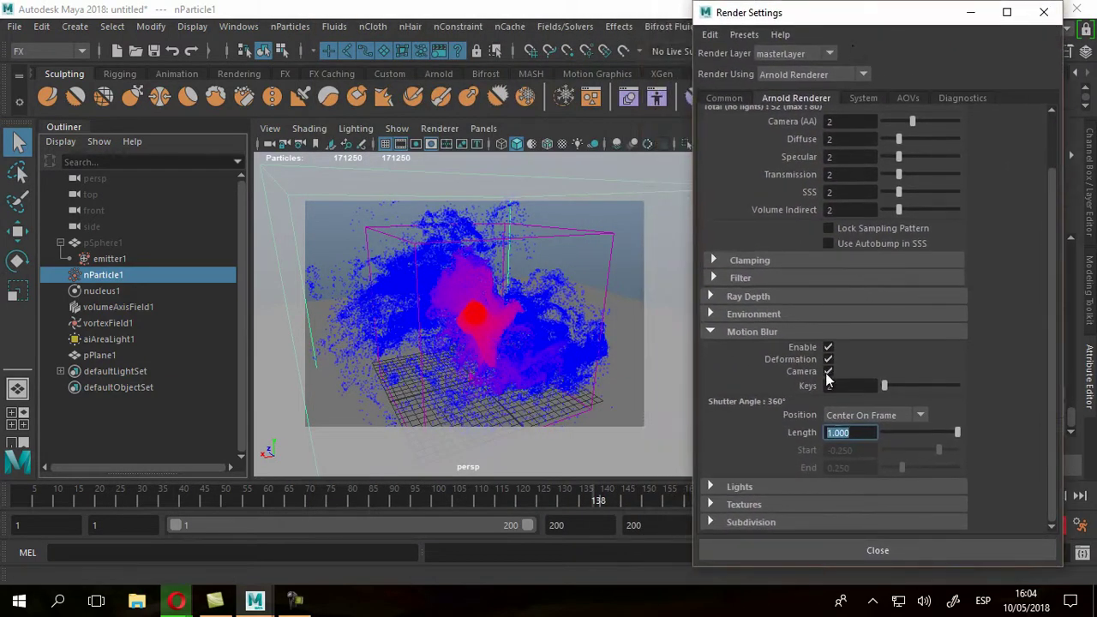
Keep the existing render for comparison and render frame 138 again with motion blur.
{"action": "left_click_drag", "start_coordinate": [928, 7], "coordinate": [917, 63]}
{"action": "left_click", "coordinate": [904, 52]}
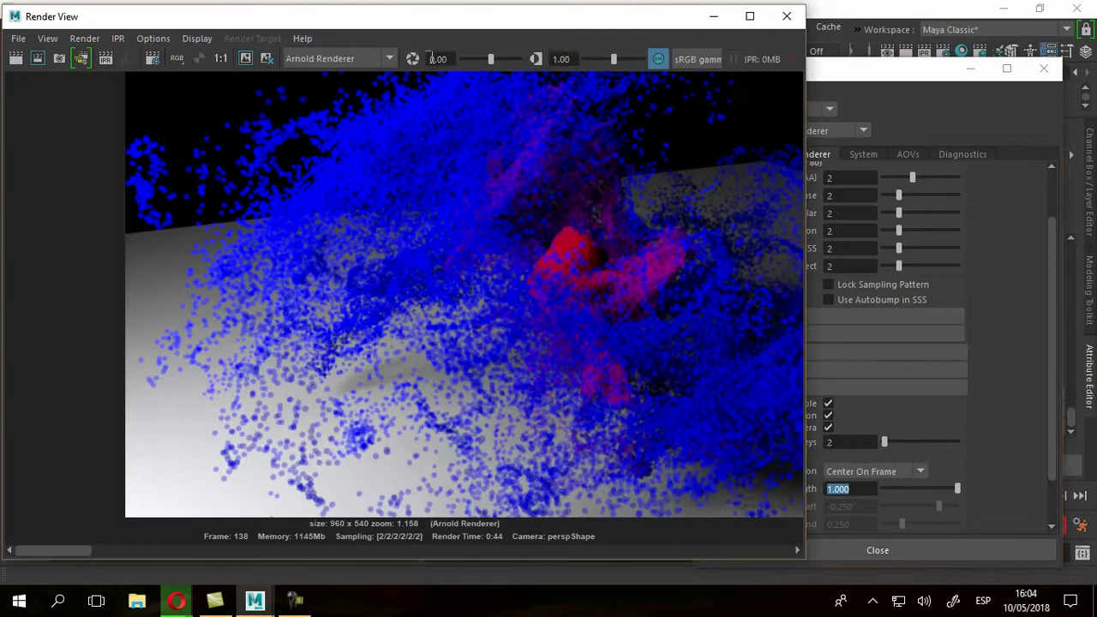
{"action": "left_click", "coordinate": [243, 61]}
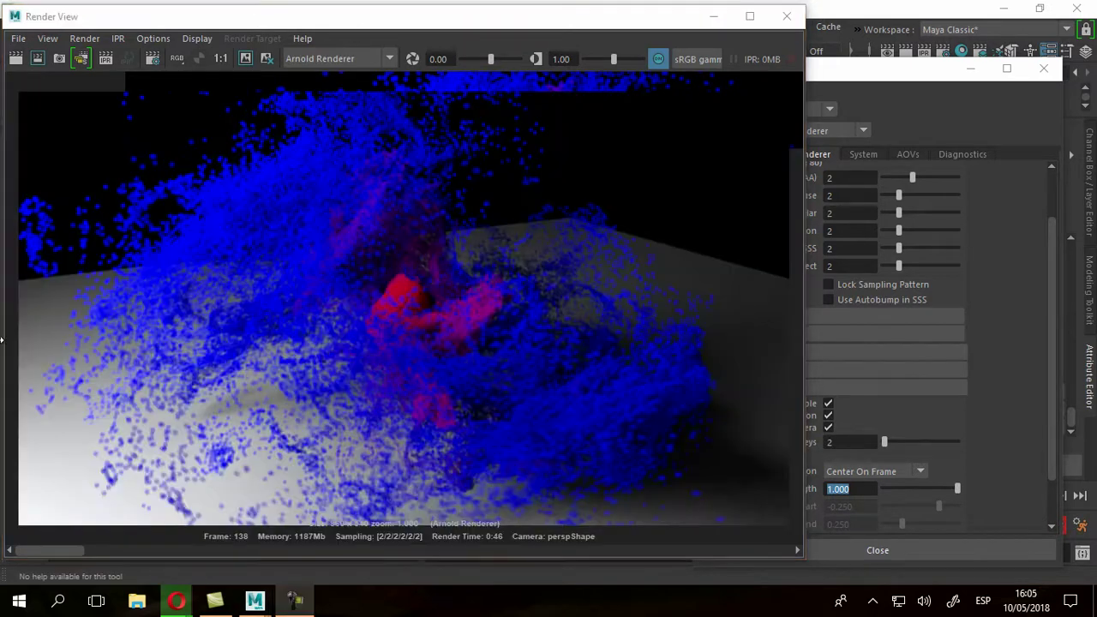
Examine the motion-blurred render up close, from the sparse outer particles to the dense blue areas and red core.
{"action": "scroll", "coordinate": [204, 435], "scroll_direction": "up", "scroll_amount": 3}
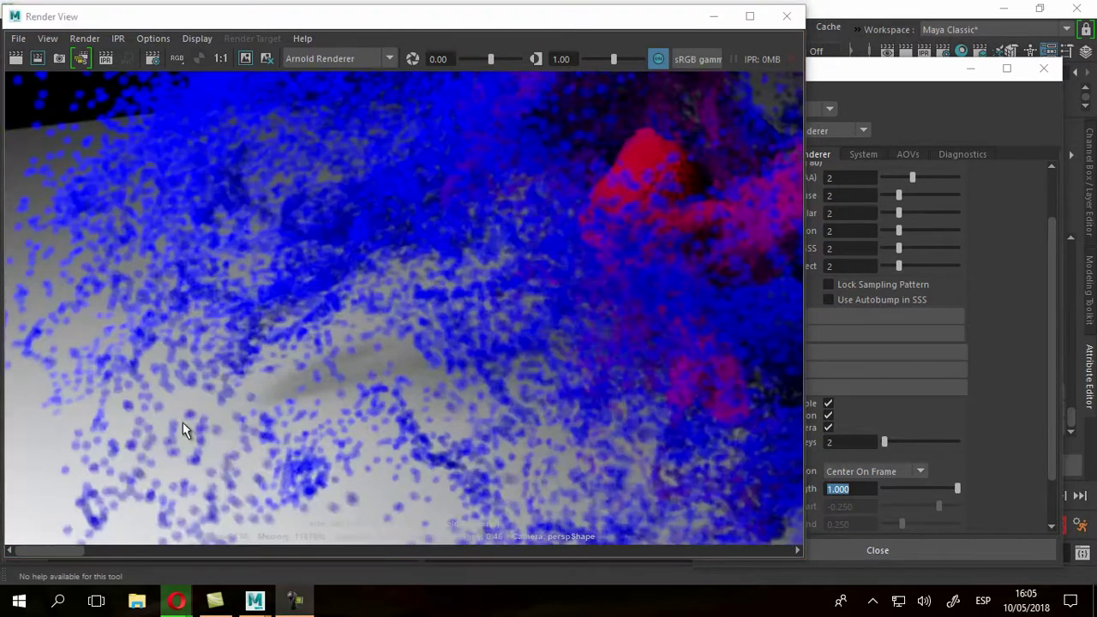
{"action": "scroll", "coordinate": [154, 407], "scroll_direction": "up", "scroll_amount": 1}
{"action": "scroll", "coordinate": [257, 403], "scroll_direction": "down", "scroll_amount": 3}
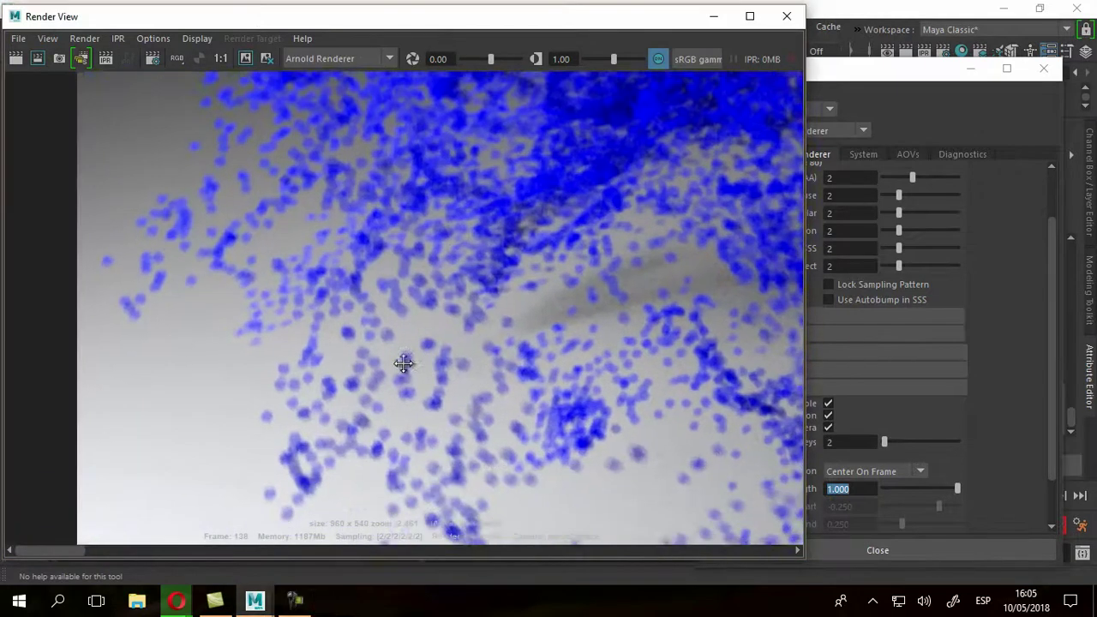
{"action": "scroll", "coordinate": [399, 296], "scroll_direction": "down", "scroll_amount": 1}
{"action": "scroll", "coordinate": [249, 291], "scroll_direction": "down", "scroll_amount": 2}
{"action": "scroll", "coordinate": [248, 292], "scroll_direction": "up", "scroll_amount": 1}
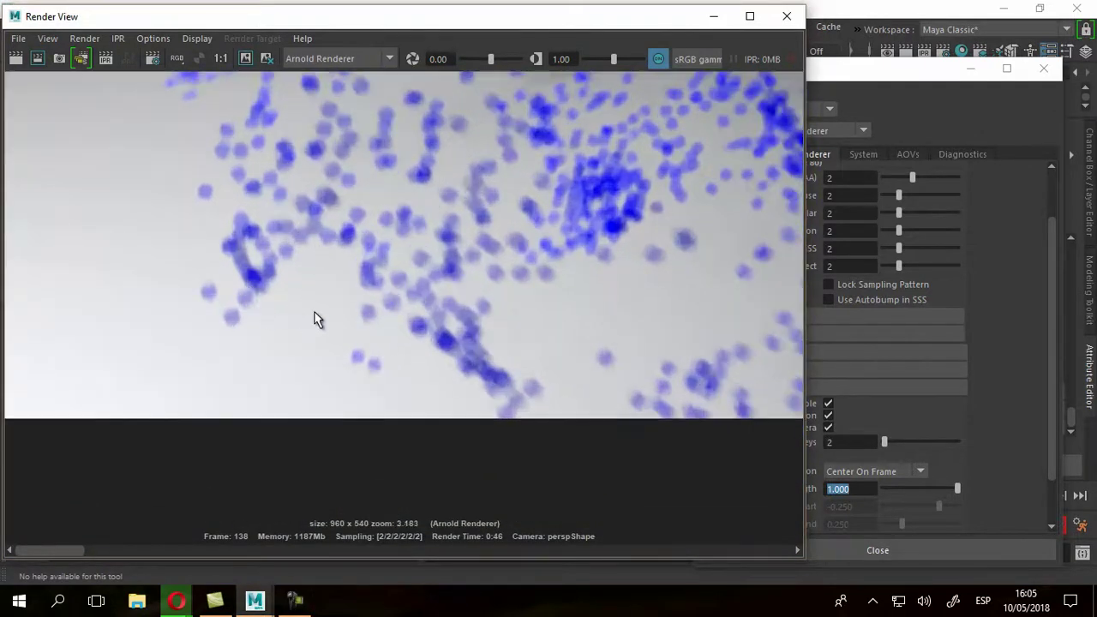
{"action": "scroll", "coordinate": [80, 449], "scroll_direction": "up", "scroll_amount": 2}
{"action": "scroll", "coordinate": [607, 300], "scroll_direction": "up", "scroll_amount": 1}
{"action": "middle_click_drag", "start_coordinate": [607, 292], "coordinate": [271, 347], "text": "alt"}
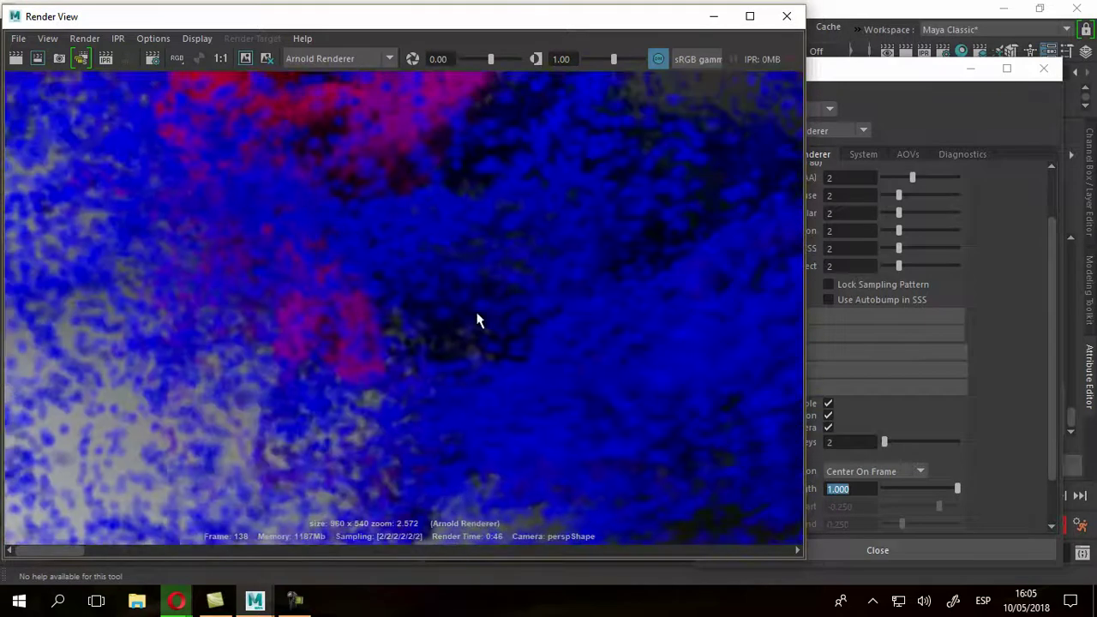
{"action": "middle_click_drag", "start_coordinate": [592, 505], "coordinate": [222, 354], "text": "alt"}
{"action": "middle_click_drag", "start_coordinate": [215, 90], "coordinate": [368, 263], "text": "alt"}
{"action": "middle_click_drag", "start_coordinate": [77, 288], "coordinate": [511, 339], "text": "alt"}
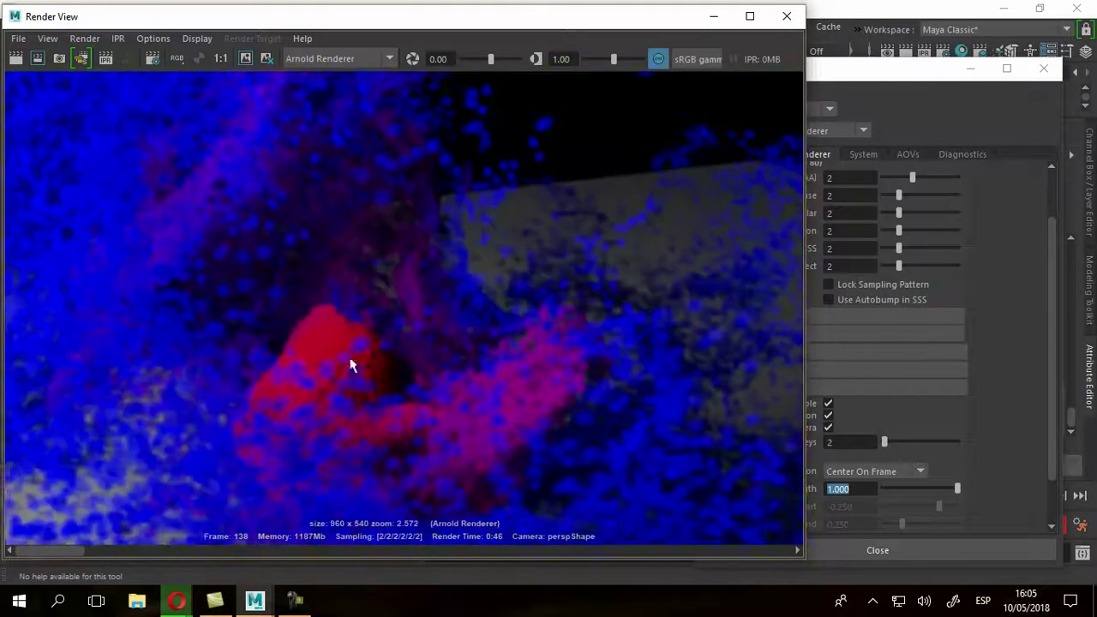
{"action": "middle_click_drag", "start_coordinate": [214, 377], "coordinate": [489, 266], "text": "alt"}
{"action": "mouse_move", "coordinate": [288, 291]}
{"action": "middle_mouse_down", "text": "alt"}
{"action": "mouse_move", "coordinate": [468, 230]}
{"action": "mouse_move", "coordinate": [596, 205]}
{"action": "middle_mouse_up", "text": "alt"}
{"action": "middle_click_drag", "start_coordinate": [131, 308], "coordinate": [269, 277], "text": "alt"}
Compare the kept render with the motion-blurred one at high magnification and close the render window.
{"action": "left_click_drag", "start_coordinate": [51, 553], "coordinate": [100, 549]}
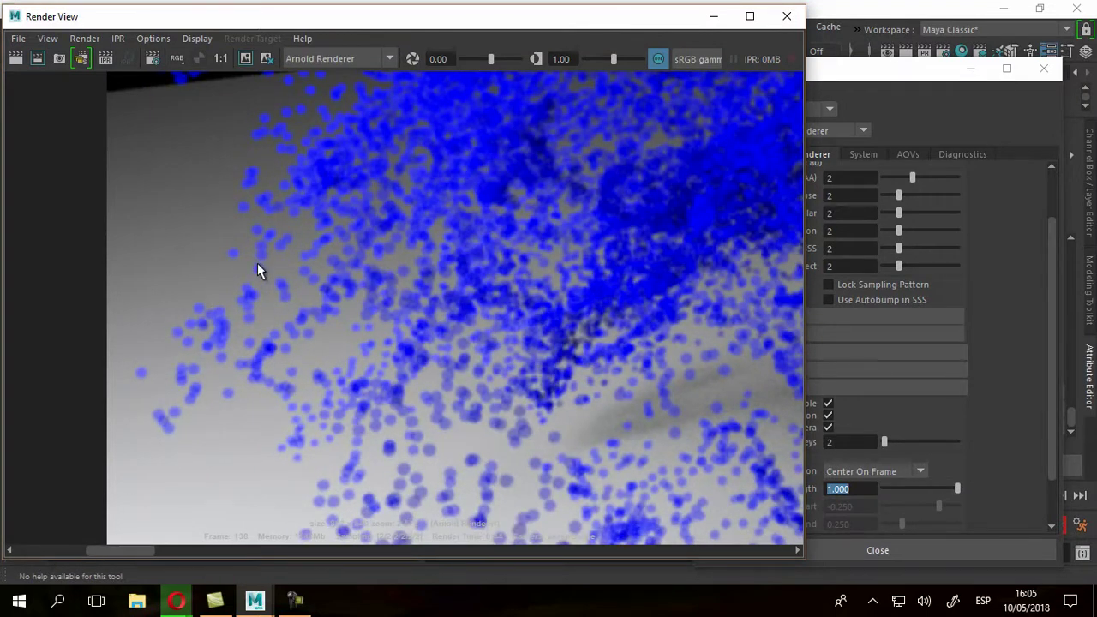
{"action": "left_click_drag", "start_coordinate": [129, 552], "coordinate": [63, 554]}
{"action": "scroll", "coordinate": [301, 470], "scroll_direction": "up", "scroll_amount": 3}
{"action": "scroll", "coordinate": [308, 432], "scroll_direction": "up", "scroll_amount": 2}
{"action": "left_click_drag", "start_coordinate": [78, 552], "coordinate": [103, 550]}
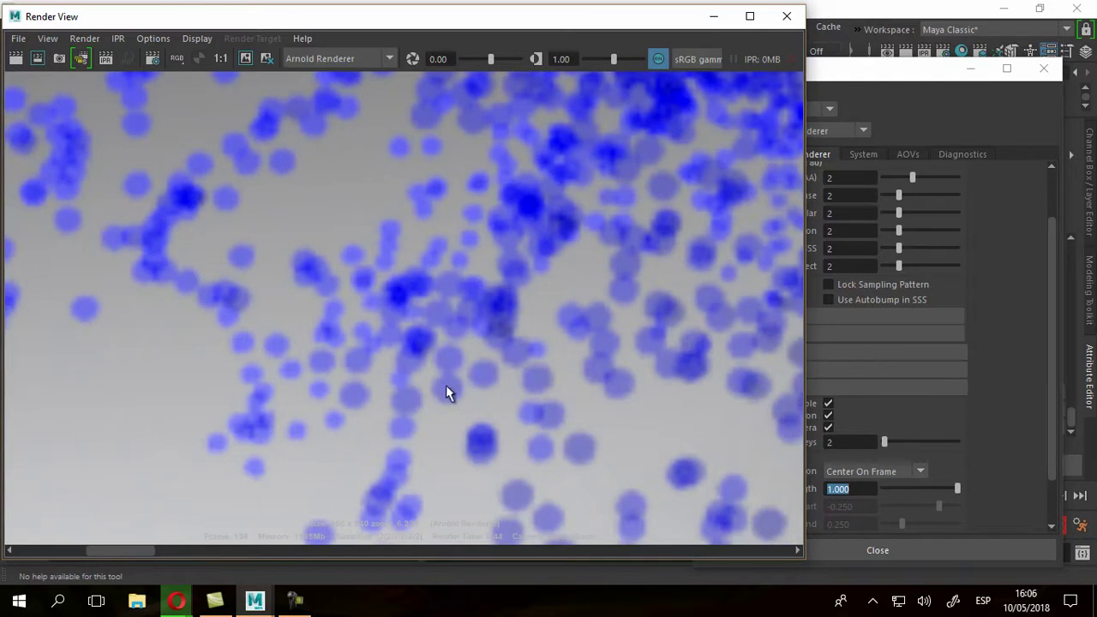
{"action": "left_click", "coordinate": [787, 16]}
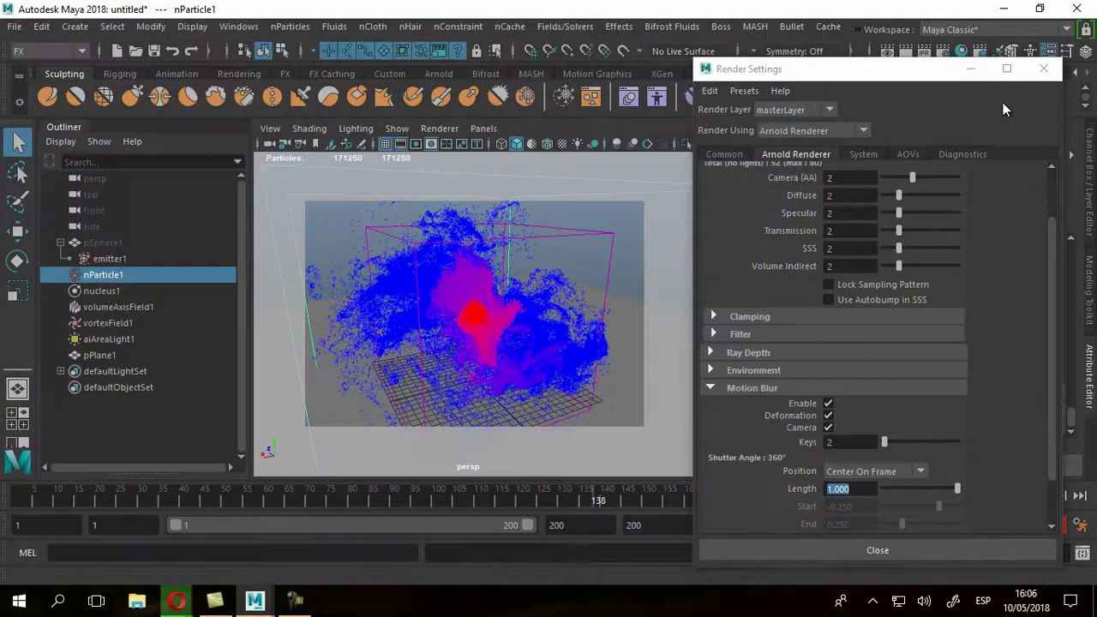
Set nParticleShape1's Min Particle Radius to 0.05 and reopen the render window.
{"action": "left_click", "coordinate": [1043, 69]}
{"action": "scroll", "coordinate": [1006, 347], "scroll_direction": "up", "scroll_amount": 10}
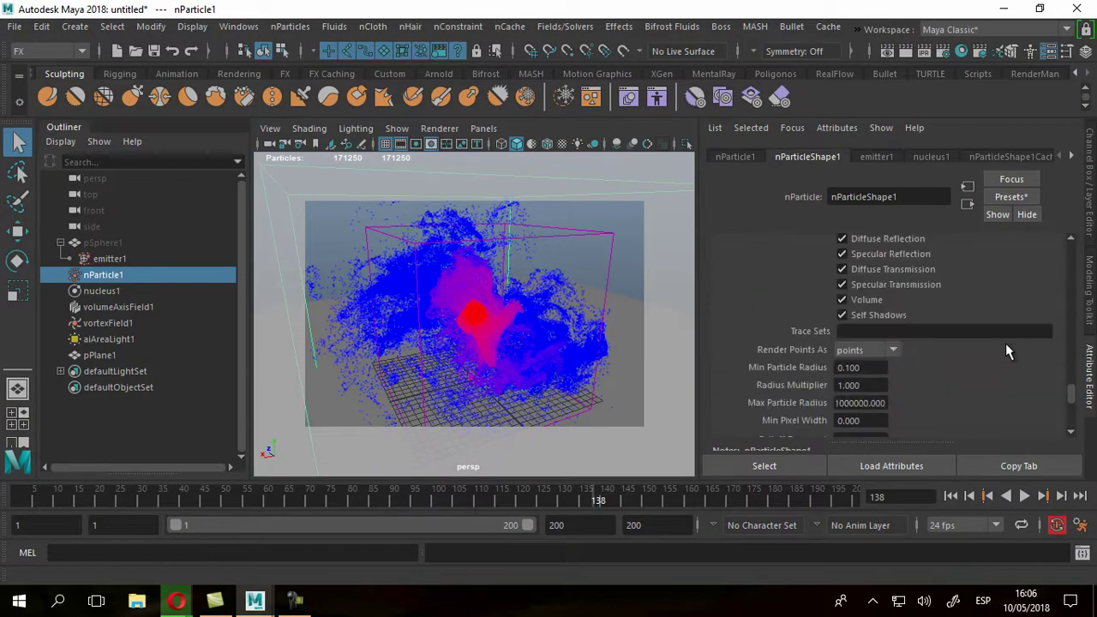
{"action": "scroll", "coordinate": [853, 272], "scroll_direction": "down", "scroll_amount": 4}
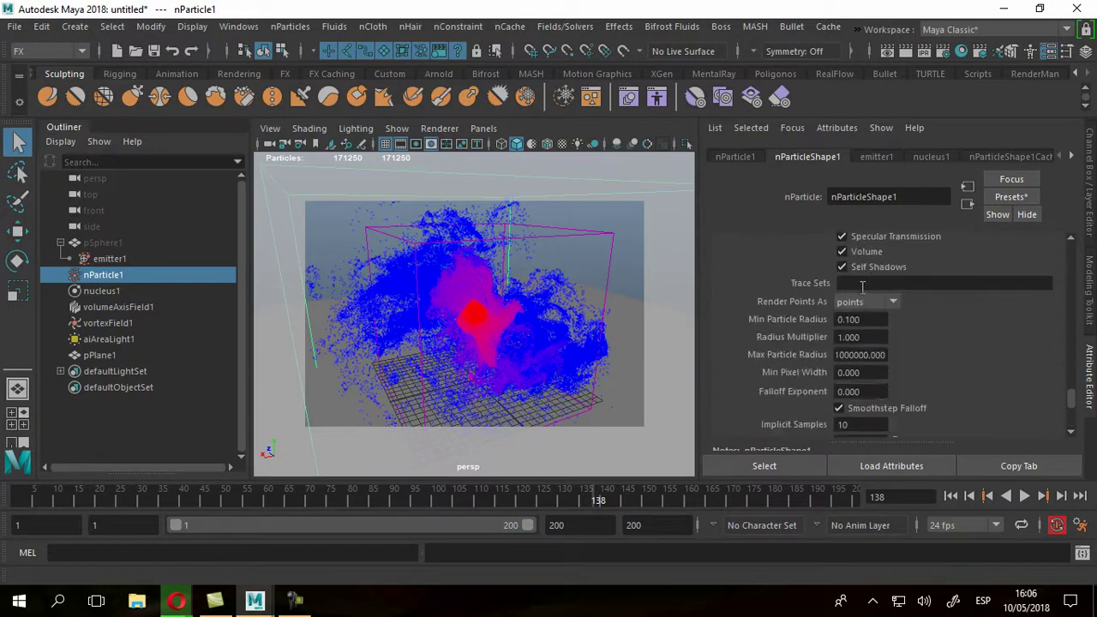
{"action": "left_click", "coordinate": [849, 319]}
{"action": "type", "text": "05"}
{"action": "key", "text": "Return"}
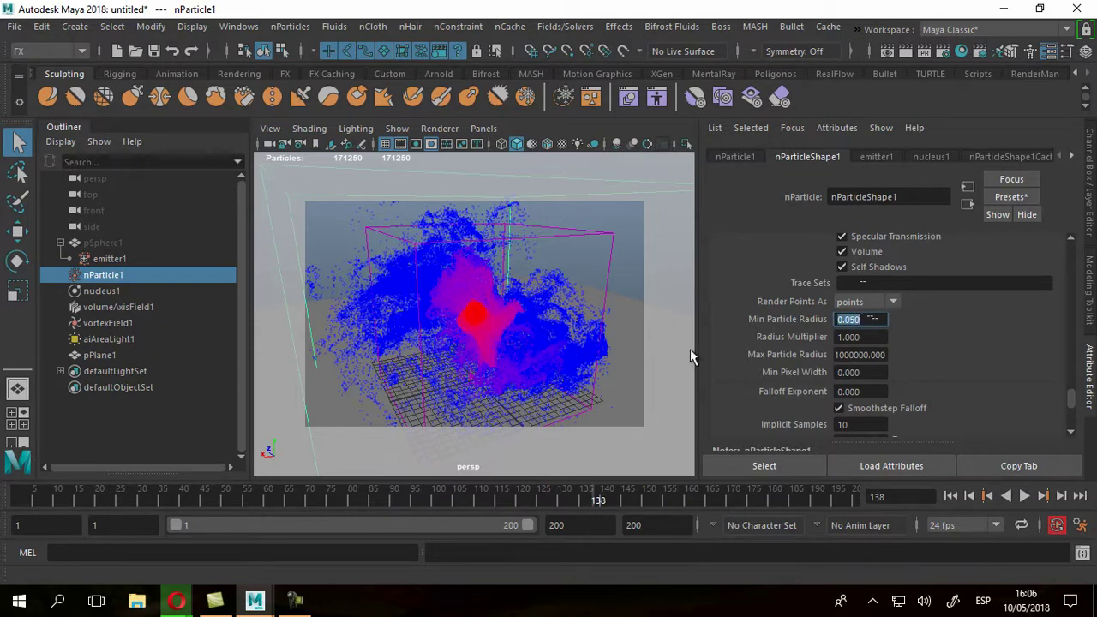
{"action": "left_click", "coordinate": [906, 51]}
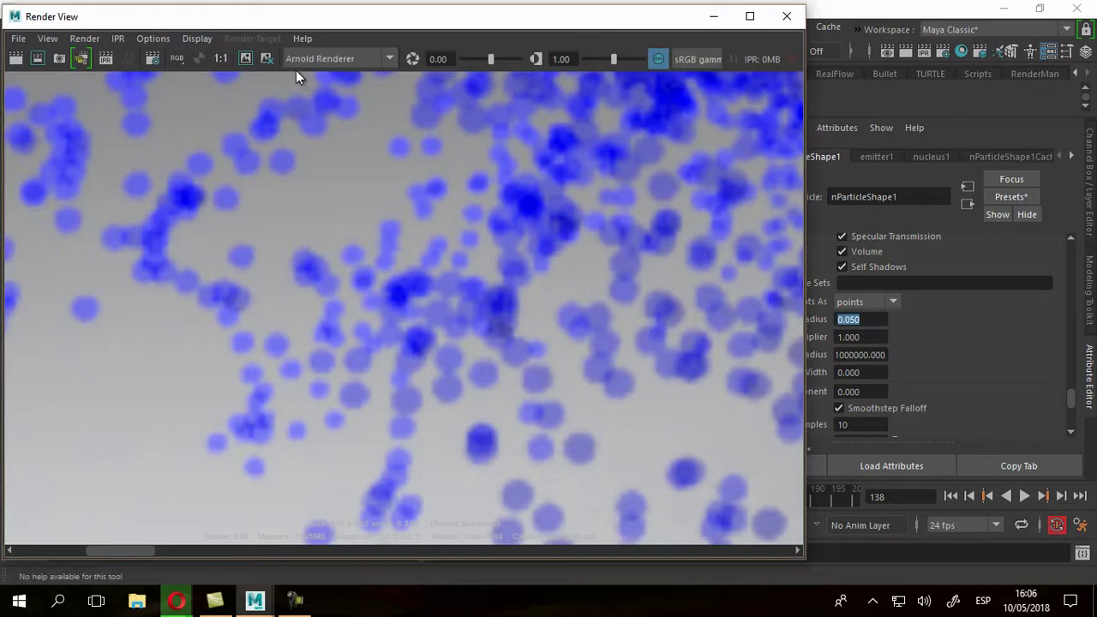
Keep the existing render for comparison and render frame 138 again with the 0.05 particle radius.
{"action": "left_click", "coordinate": [246, 59]}
{"action": "left_click", "coordinate": [15, 59]}
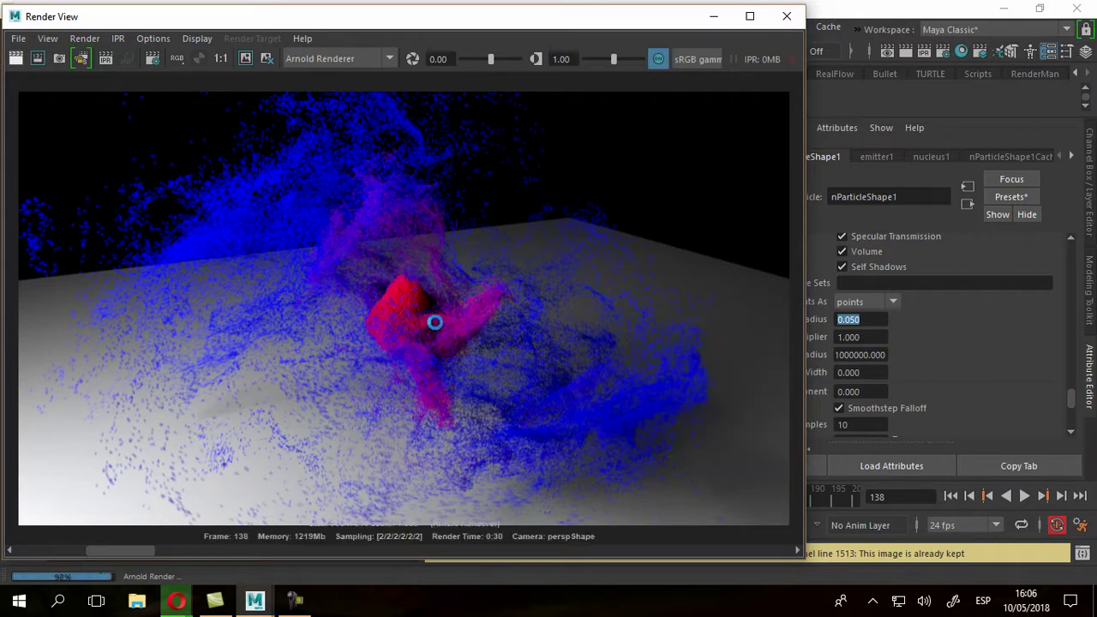
Compare the new render with the kept one, both up close on the outer blue particles and at full frame, and close the render window.
{"action": "scroll", "coordinate": [311, 336], "scroll_direction": "up", "scroll_amount": 5}
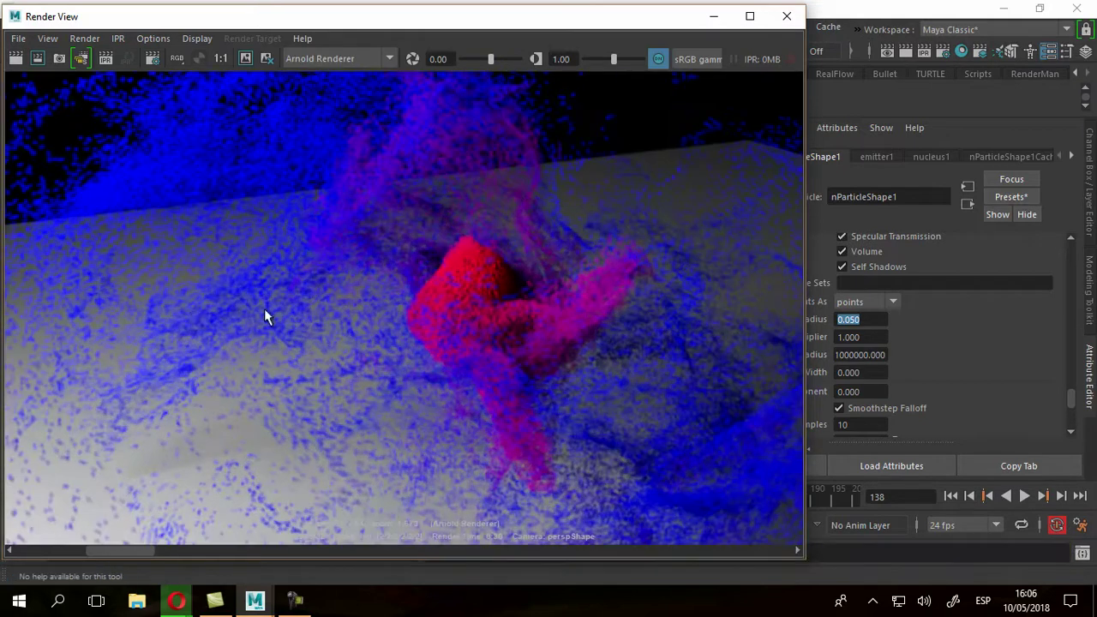
{"action": "middle_click_drag", "start_coordinate": [163, 333], "coordinate": [381, 273], "text": "alt"}
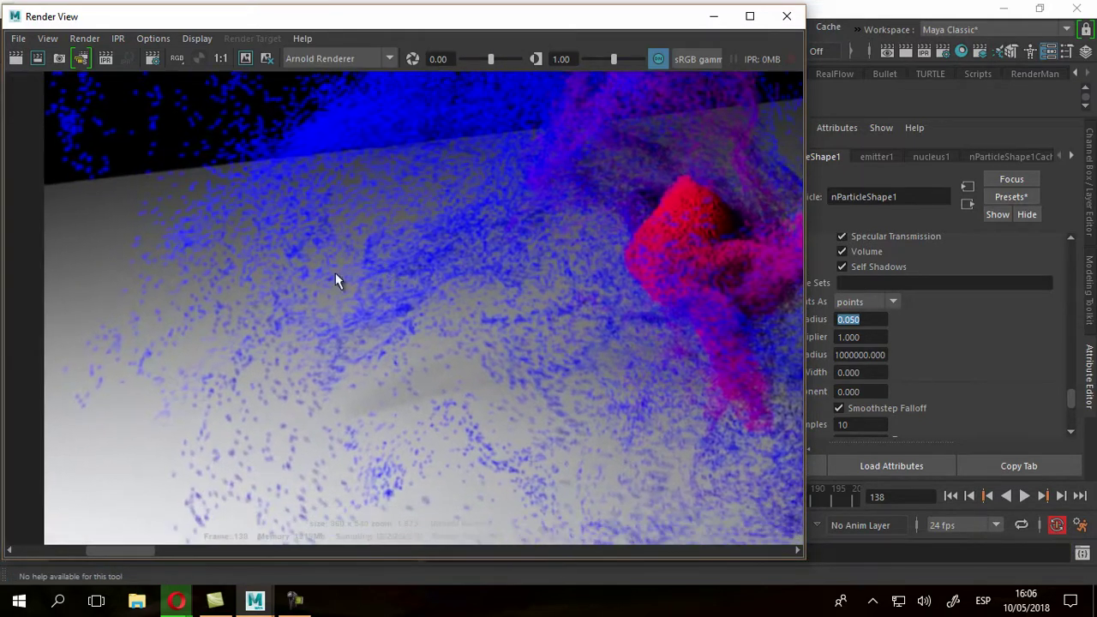
{"action": "left_click_drag", "start_coordinate": [119, 552], "coordinate": [94, 546]}
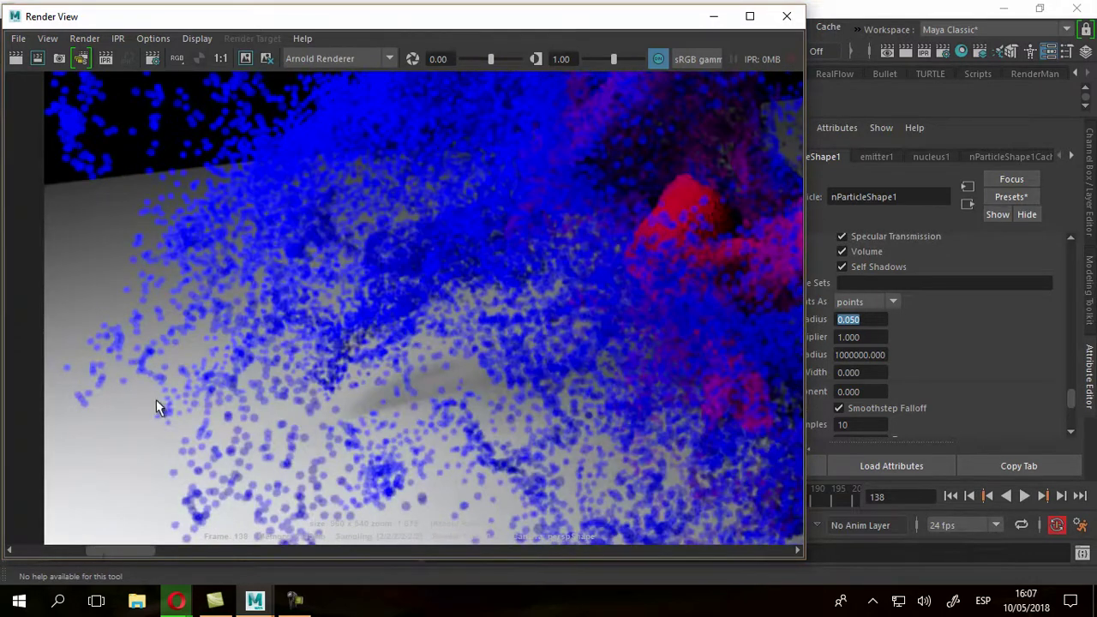
{"action": "middle_click_drag", "start_coordinate": [153, 374], "coordinate": [363, 331], "text": "alt"}
{"action": "scroll", "coordinate": [362, 329], "scroll_direction": "up", "scroll_amount": 2}
{"action": "scroll", "coordinate": [395, 382], "scroll_direction": "up", "scroll_amount": 3}
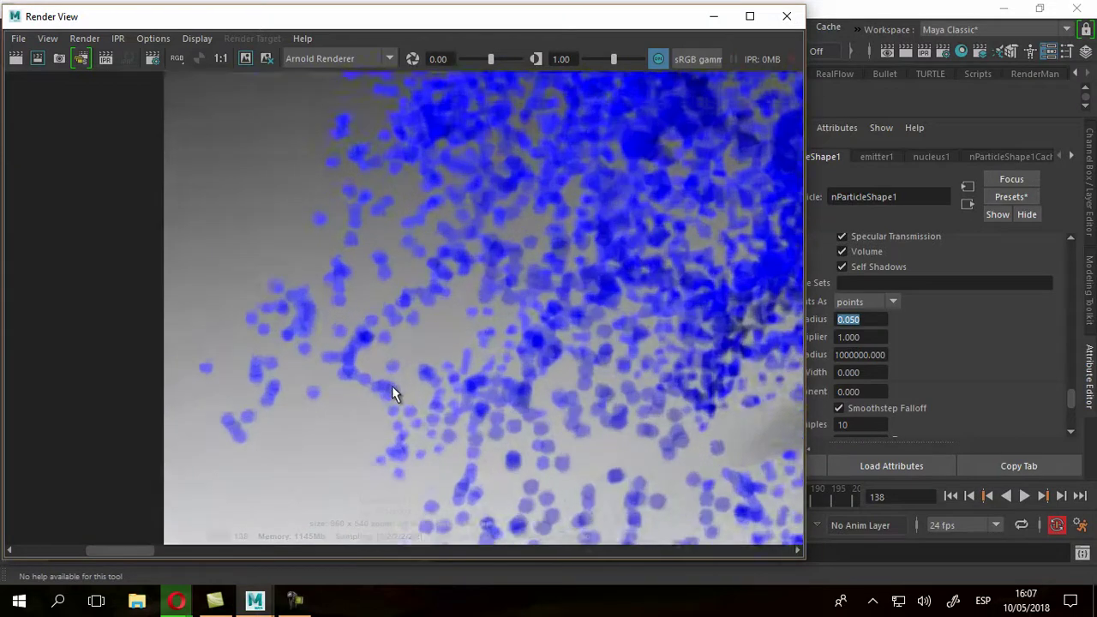
{"action": "left_click_drag", "start_coordinate": [130, 552], "coordinate": [71, 552]}
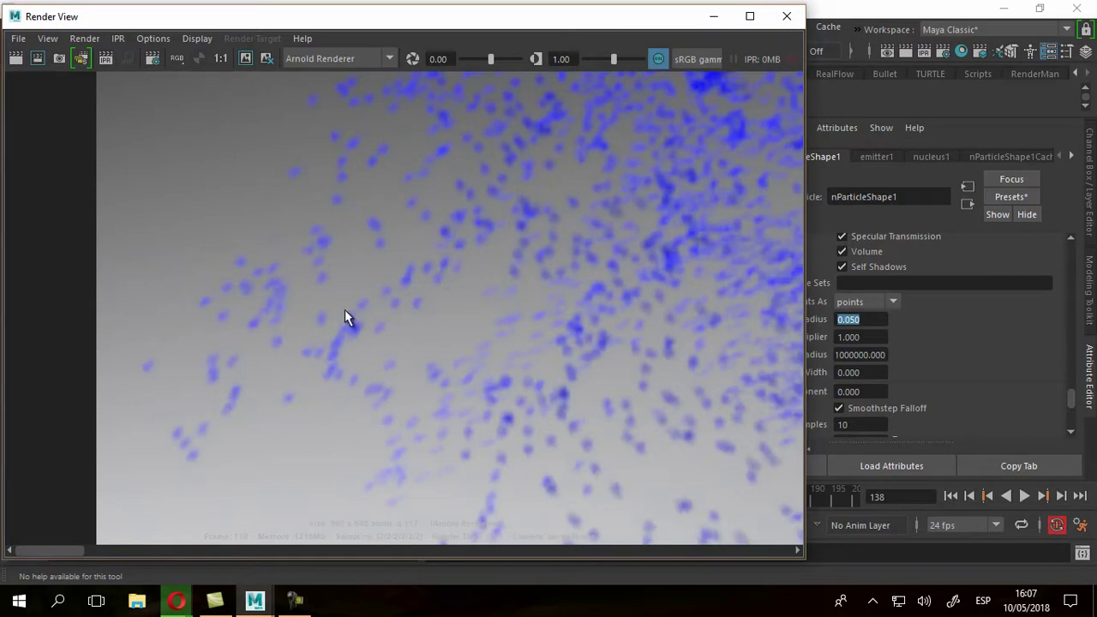
{"action": "right_click_drag", "start_coordinate": [642, 368], "coordinate": [365, 356], "text": "alt"}
{"action": "middle_click_drag", "start_coordinate": [432, 339], "coordinate": [478, 378], "text": "alt"}
{"action": "right_click_drag", "start_coordinate": [479, 378], "coordinate": [297, 320], "text": "alt"}
{"action": "middle_click_drag", "start_coordinate": [463, 342], "coordinate": [231, 324], "text": "alt"}
{"action": "left_click", "coordinate": [220, 58]}
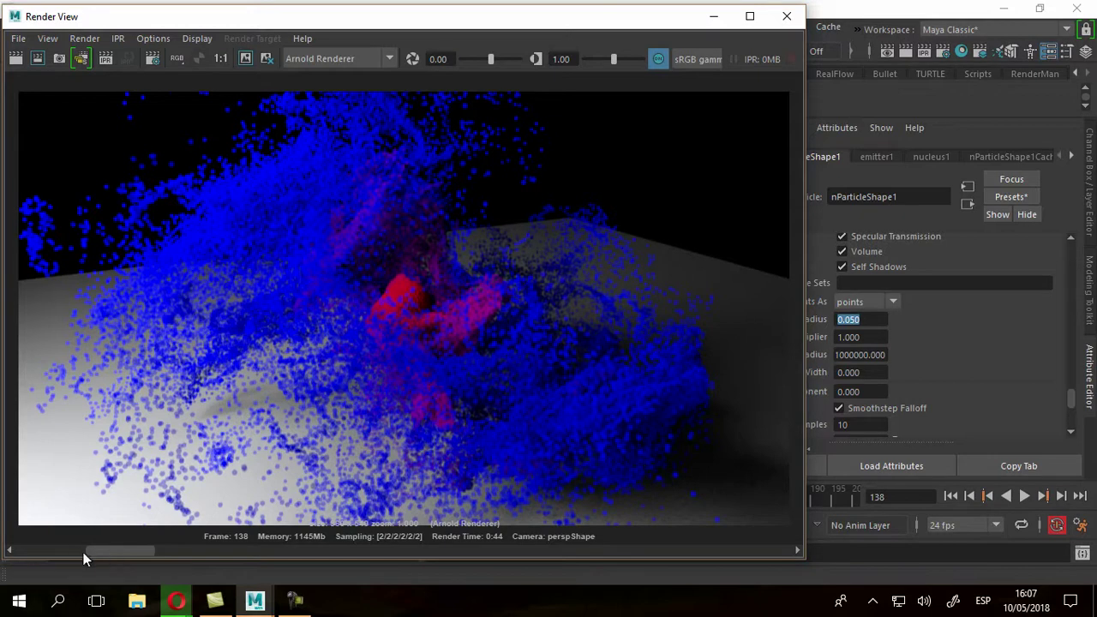
{"action": "left_click_drag", "start_coordinate": [112, 551], "coordinate": [86, 546]}
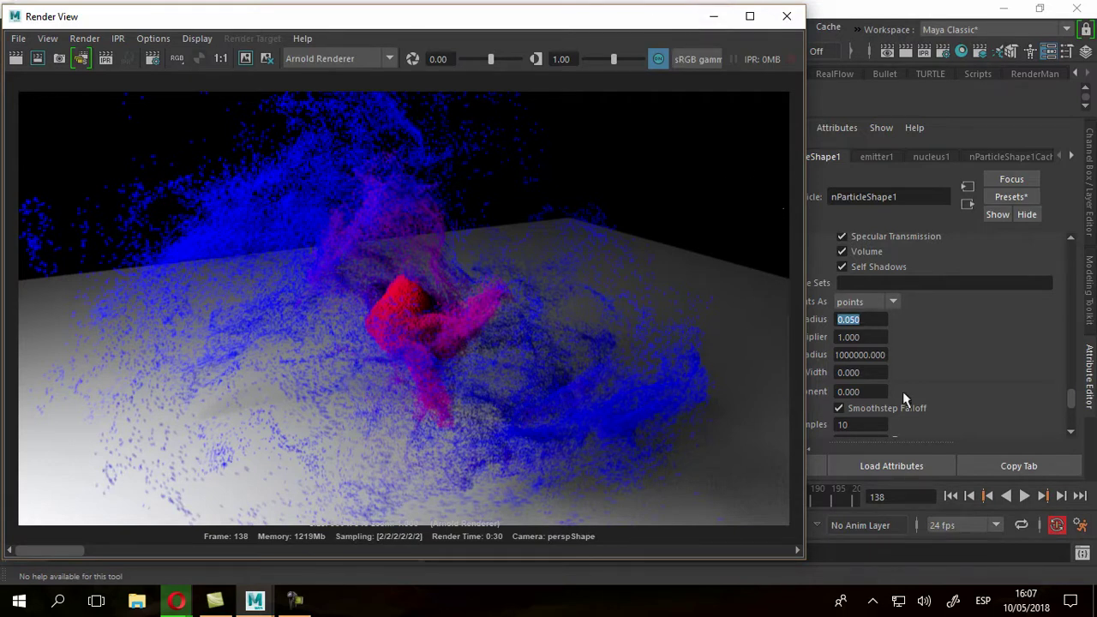
{"action": "left_click", "coordinate": [991, 363]}
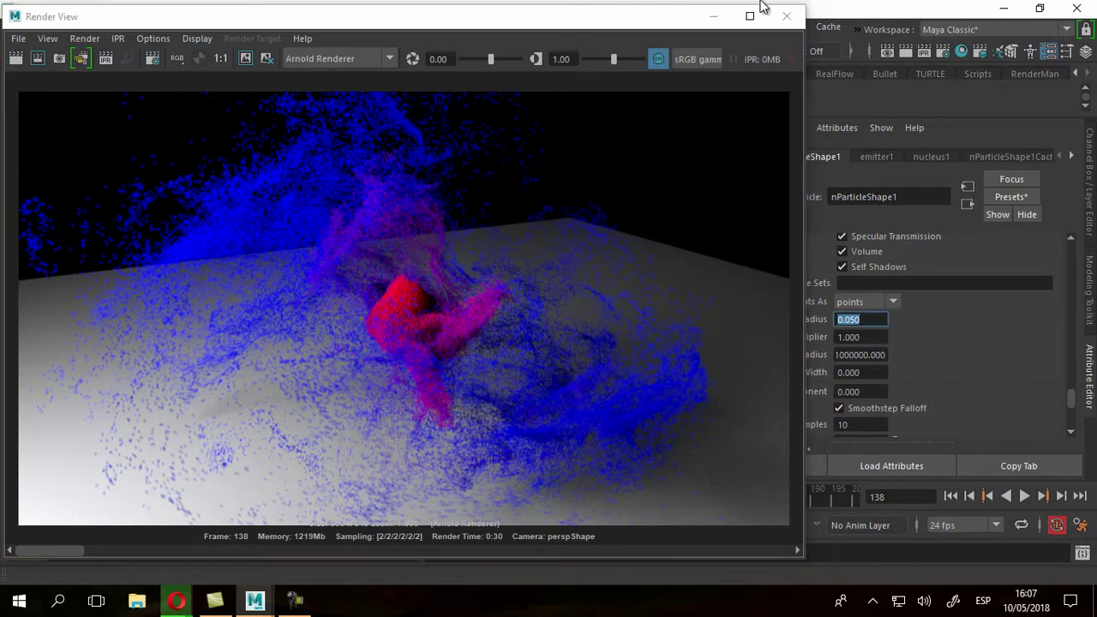
{"action": "left_click", "coordinate": [786, 16]}
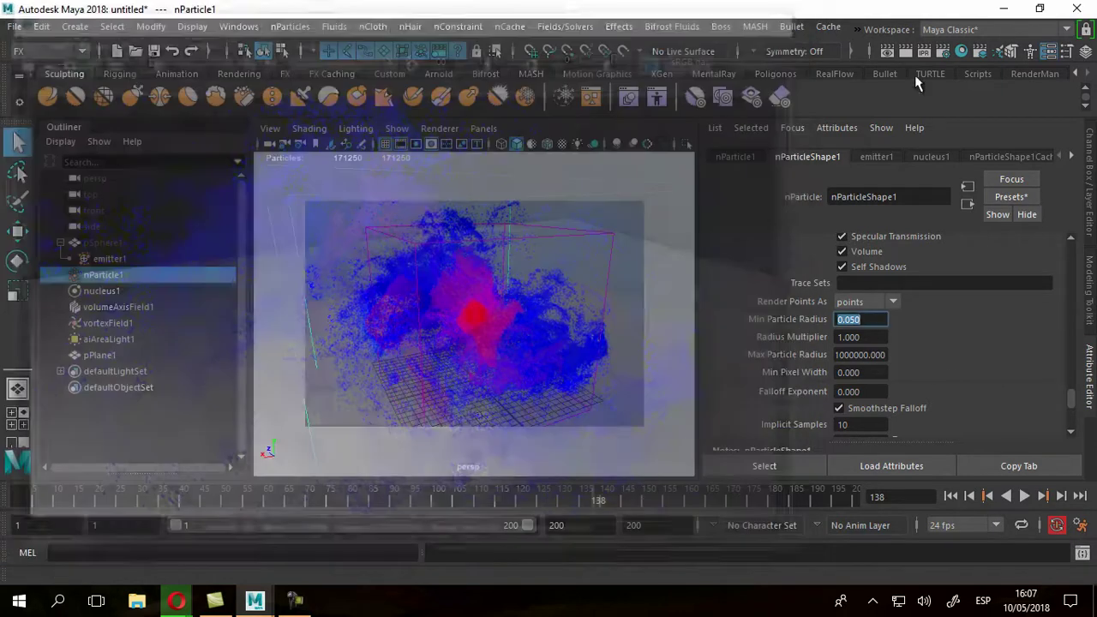
Set Arnold's motion blur shutter position to Start On Frame and its length to 2.
{"action": "left_click", "coordinate": [943, 51]}
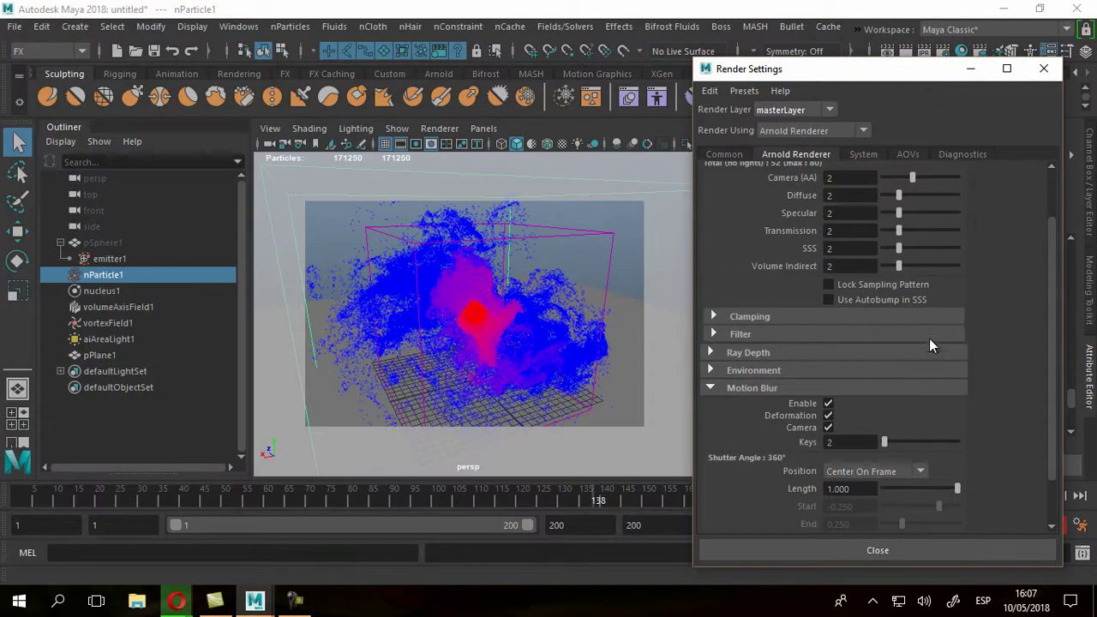
{"action": "scroll", "coordinate": [930, 347], "scroll_direction": "down", "scroll_amount": 2}
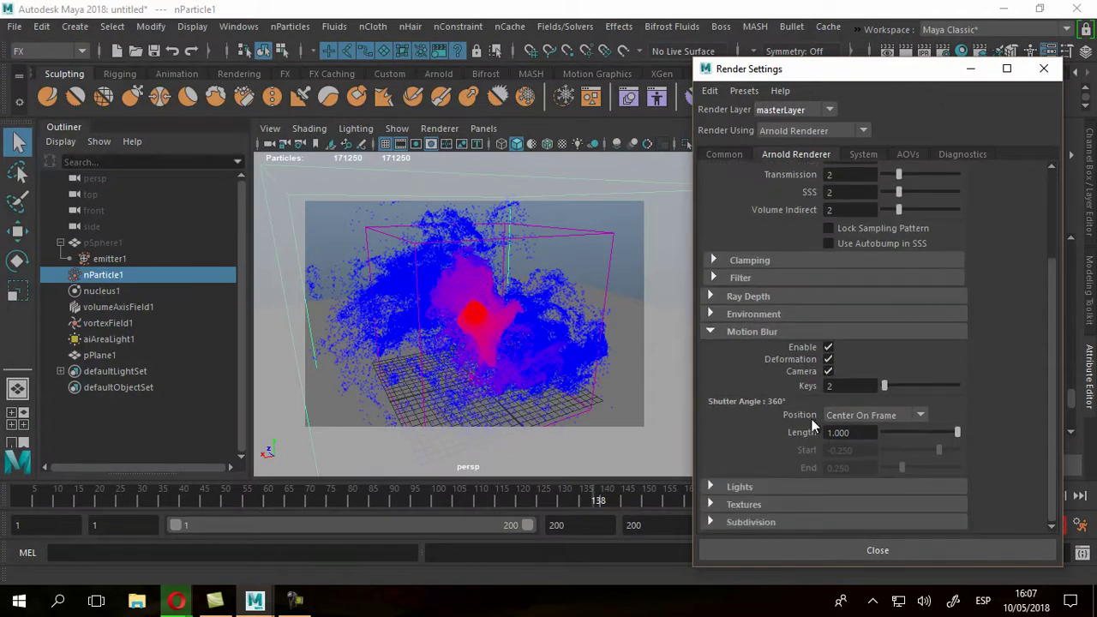
{"action": "left_click", "coordinate": [900, 414]}
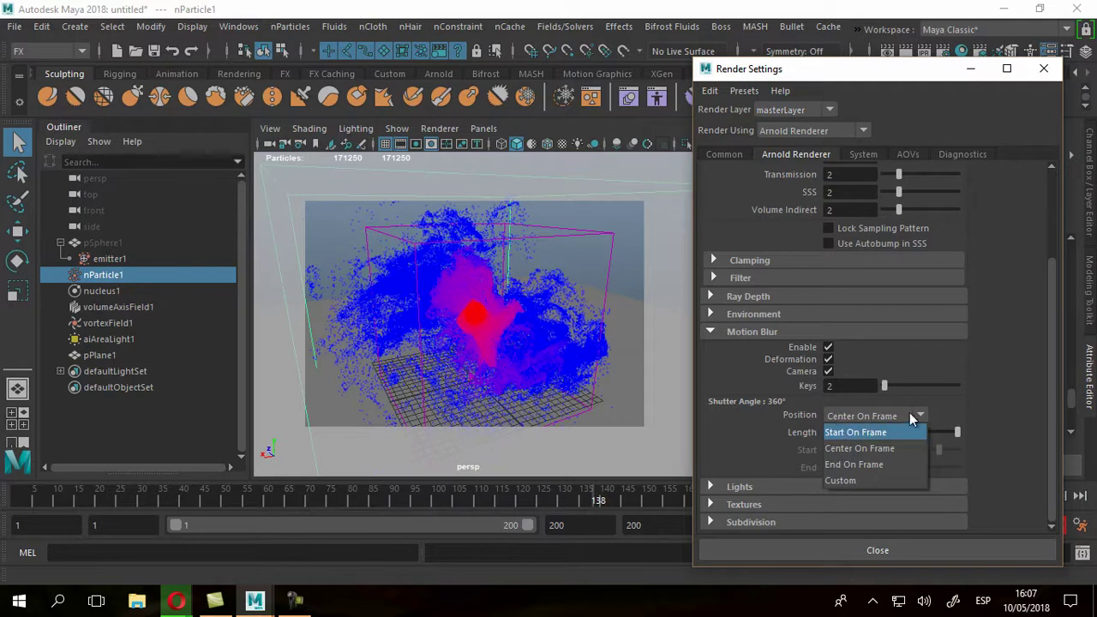
{"action": "left_click", "coordinate": [842, 435]}
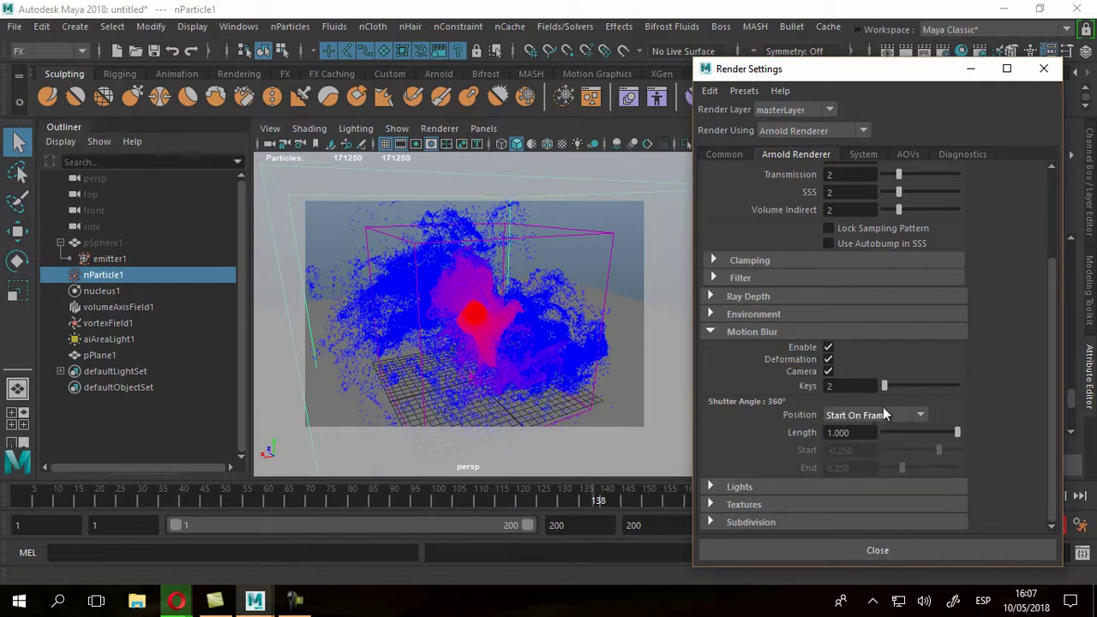
{"action": "left_click", "coordinate": [861, 432]}
{"action": "type", "text": "2"}
{"action": "key", "text": "Return"}
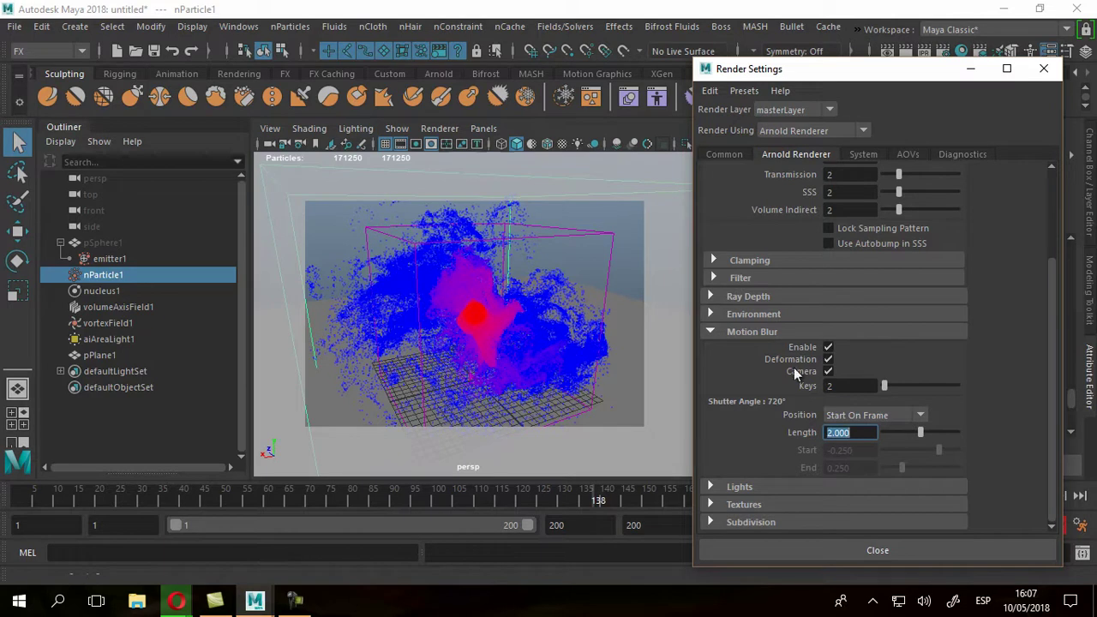
Minimise the render settings and render frame 138 with the new motion blur settings.
{"action": "left_click", "coordinate": [974, 68]}
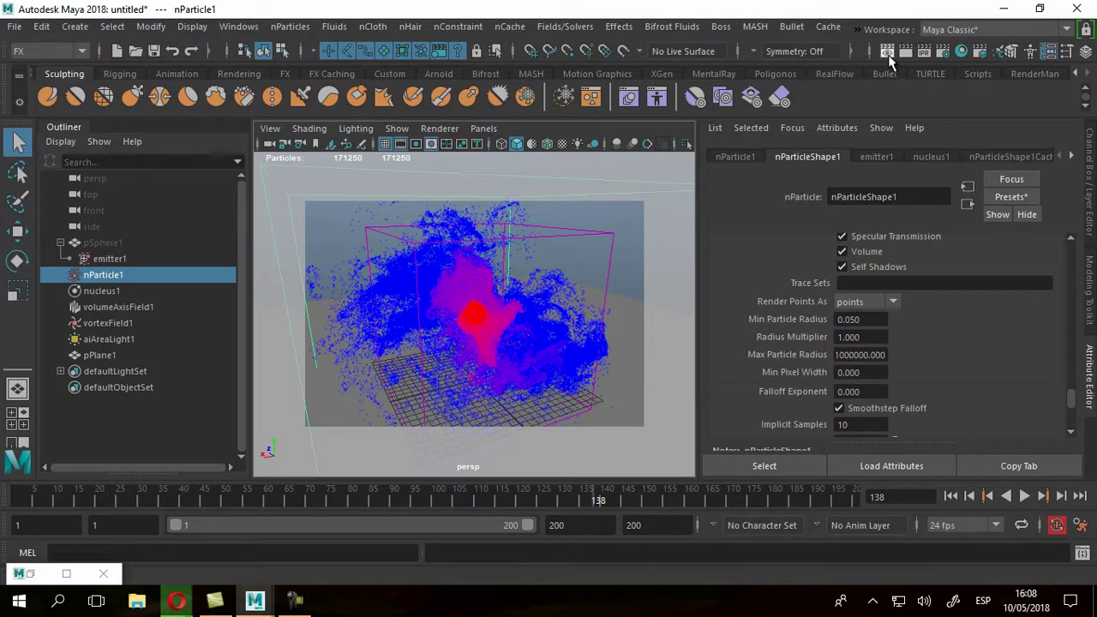
{"action": "left_click", "coordinate": [890, 53]}
{"action": "left_click", "coordinate": [17, 59]}
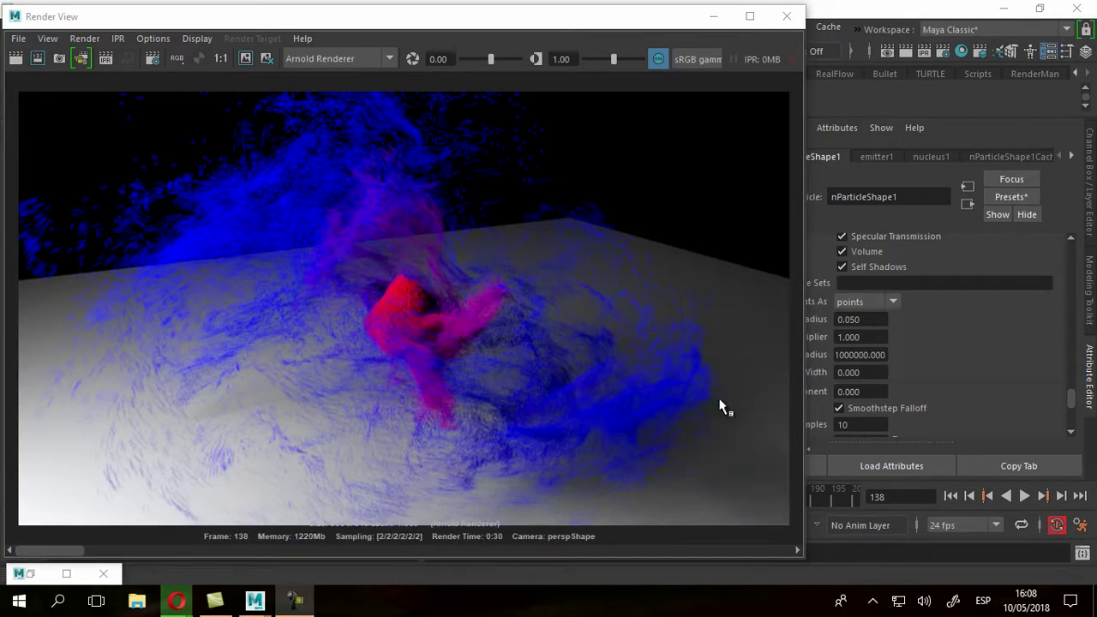
Examine the new render's blur streaks around the red core and the blue particles, and compare the full frame with the kept images.
{"action": "scroll", "coordinate": [405, 315], "scroll_direction": "up", "scroll_amount": 4}
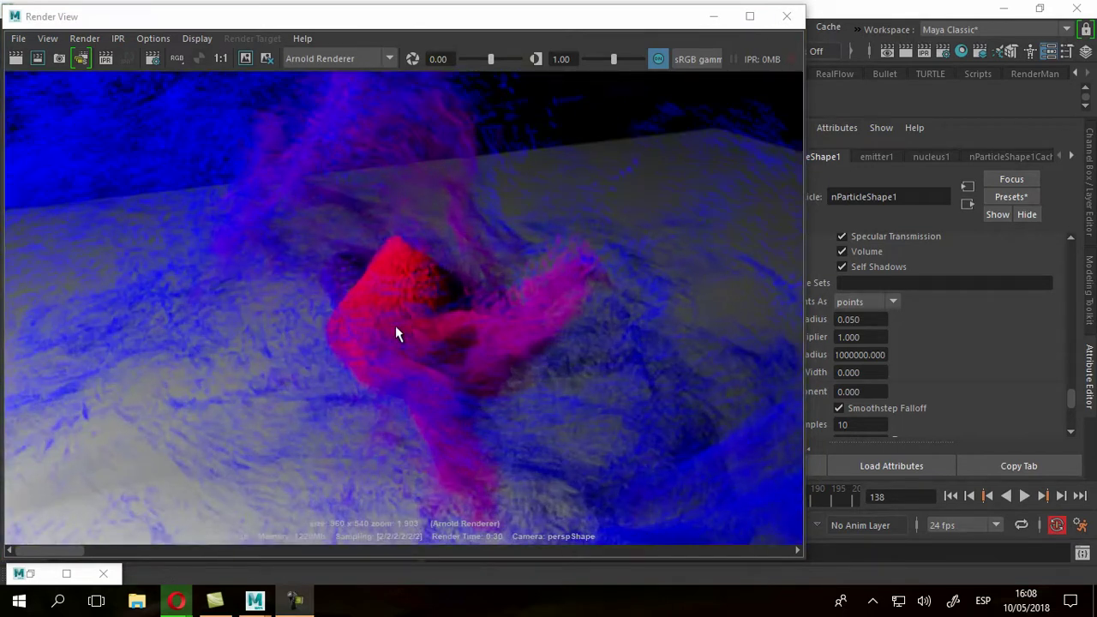
{"action": "middle_click_drag", "start_coordinate": [200, 372], "coordinate": [470, 413], "text": "alt"}
{"action": "middle_click_drag", "start_coordinate": [737, 384], "coordinate": [407, 317], "text": "alt"}
{"action": "scroll", "coordinate": [367, 356], "scroll_direction": "down", "scroll_amount": 3}
{"action": "scroll", "coordinate": [419, 292], "scroll_direction": "down", "scroll_amount": 1}
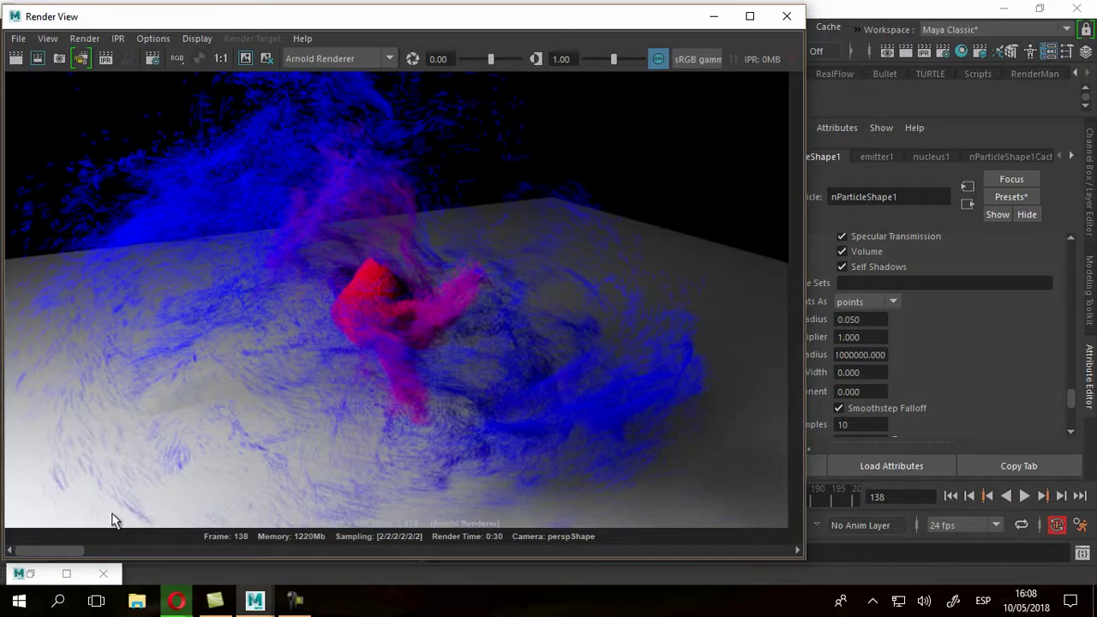
{"action": "left_click_drag", "start_coordinate": [63, 558], "coordinate": [7, 558]}
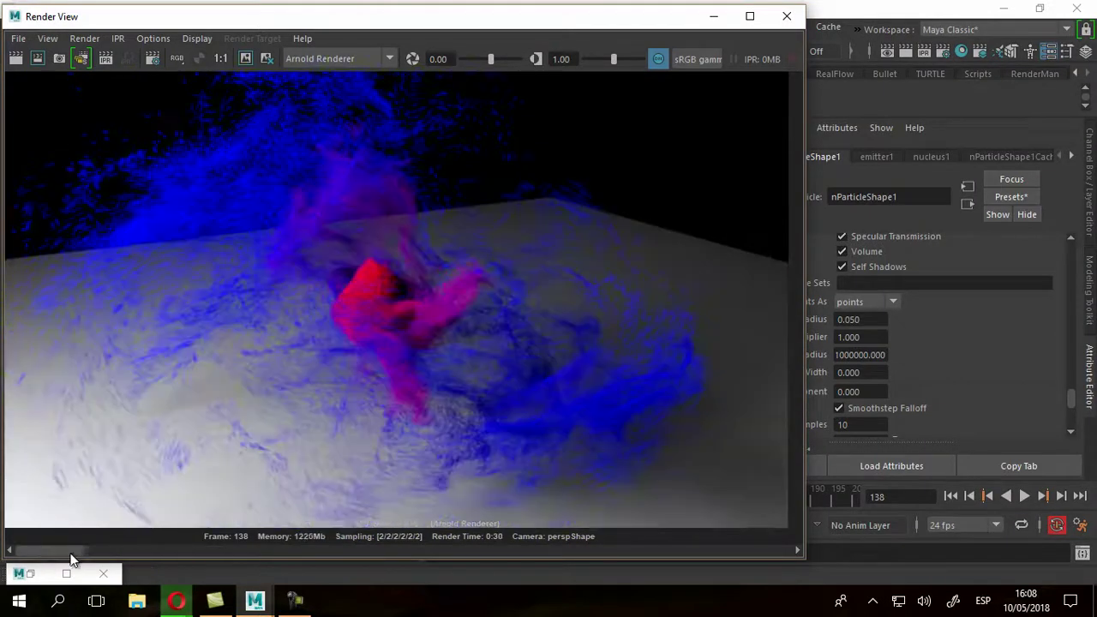